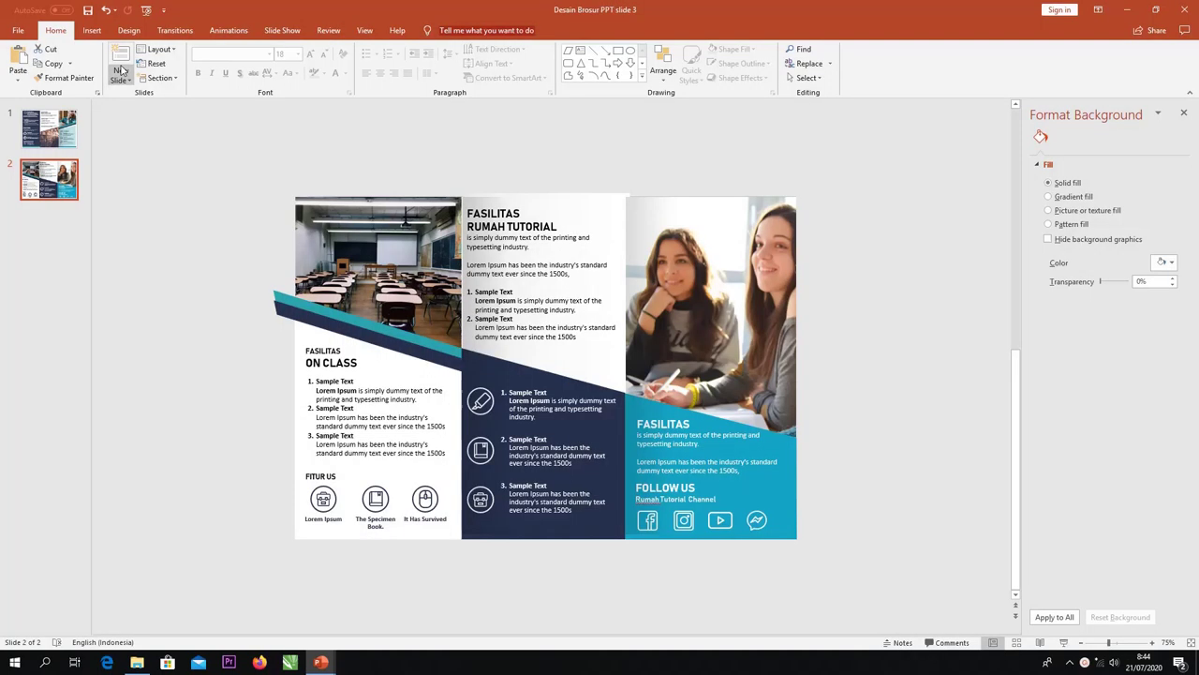
# Open the New Slide layout choices on the Home tab
pyautogui.click(121, 75)
# Add a blank third slide and set its size to A4 Paper, landscape
pyautogui.click(151, 246)
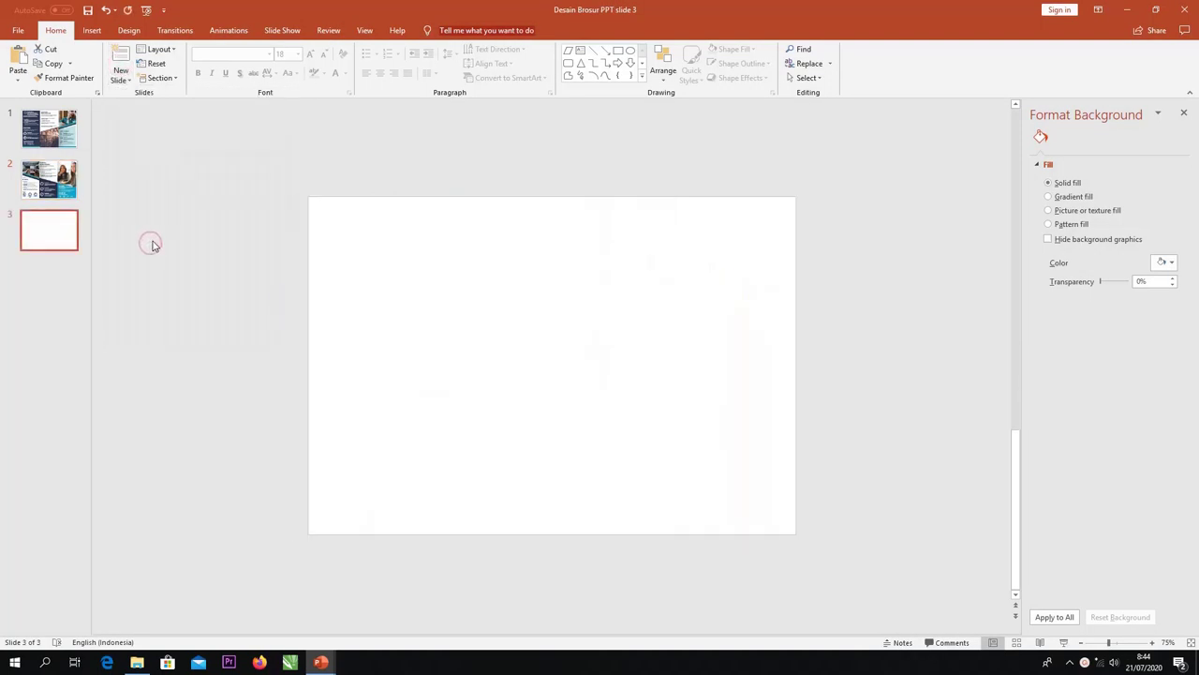
pyautogui.click(129, 30)
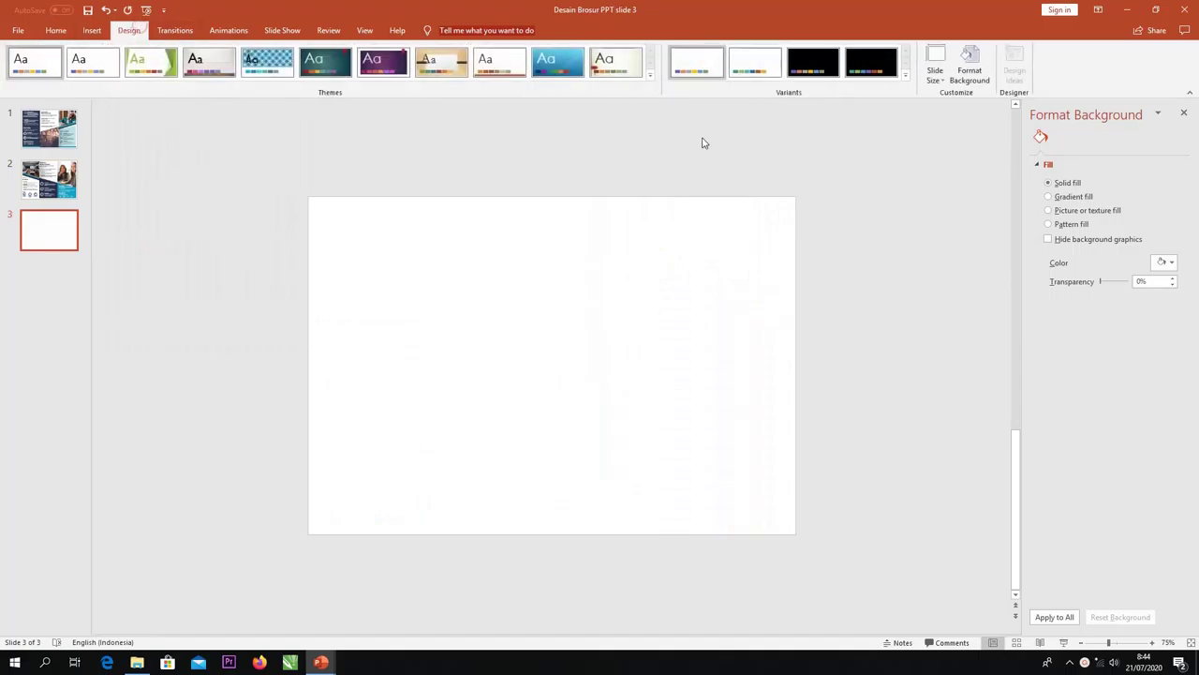
pyautogui.click(934, 71)
pyautogui.click(965, 151)
pyautogui.click(624, 383)
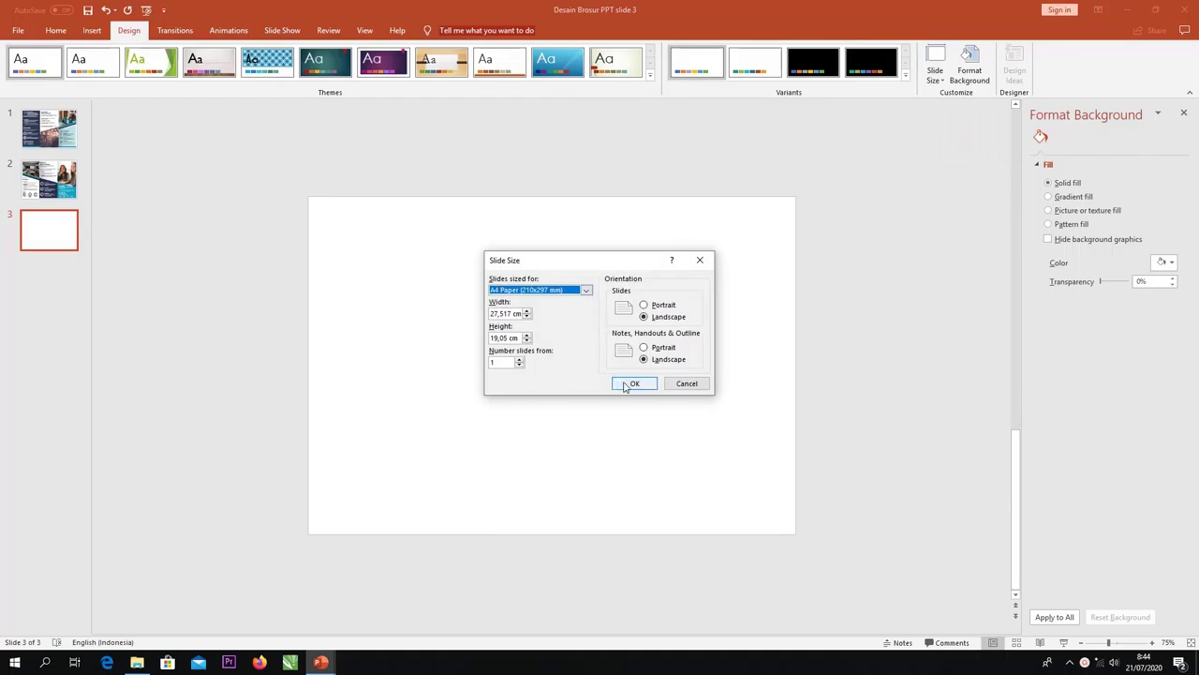
# Draw a vertical line at the slide's left edge and copy it three times across the slide
pyautogui.click(91, 30)
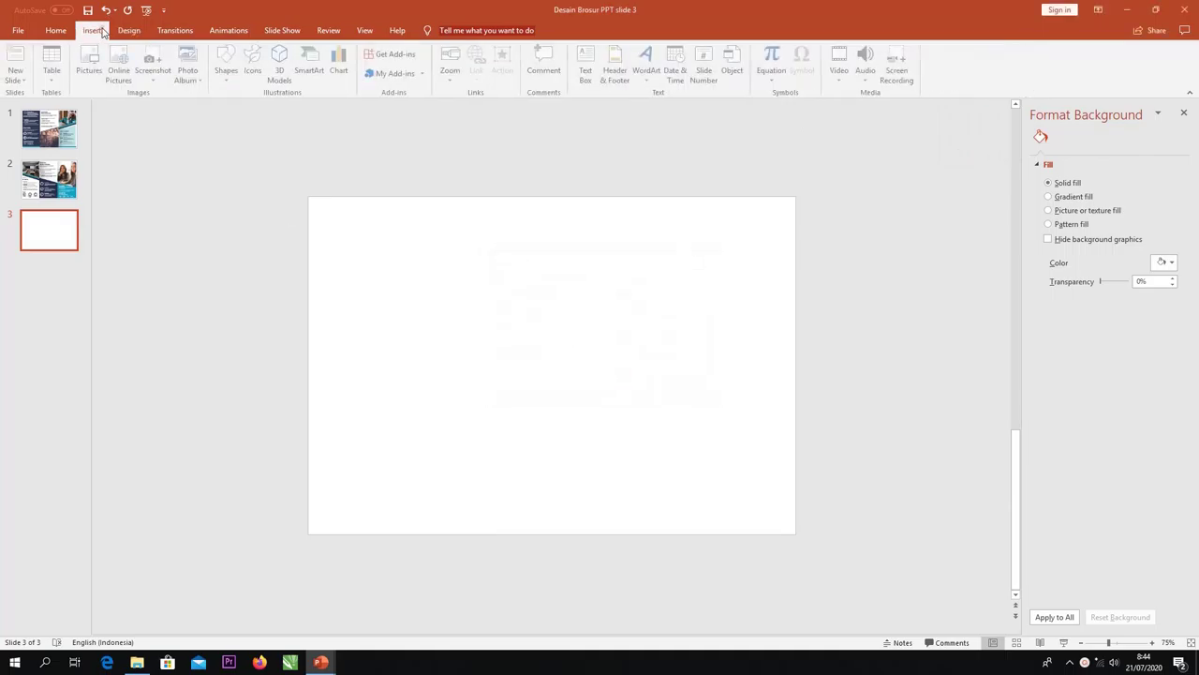
pyautogui.click(227, 66)
pyautogui.click(252, 113)
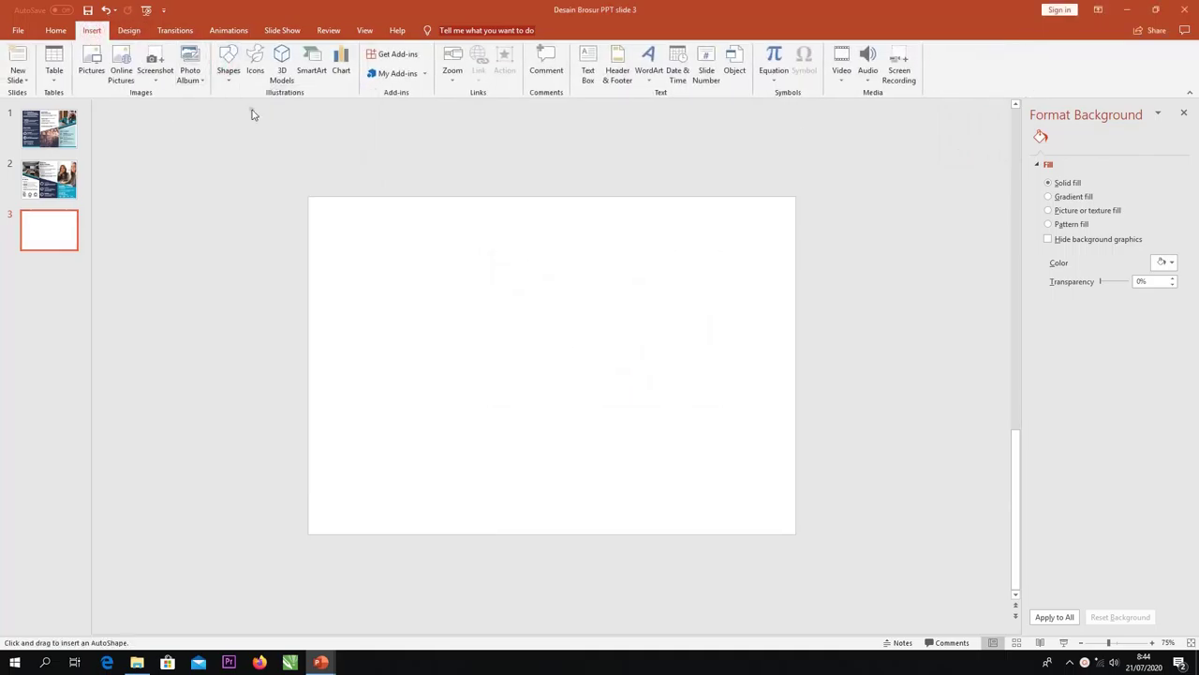
pyautogui.moveTo(311, 169); pyautogui.dragTo(309, 574)
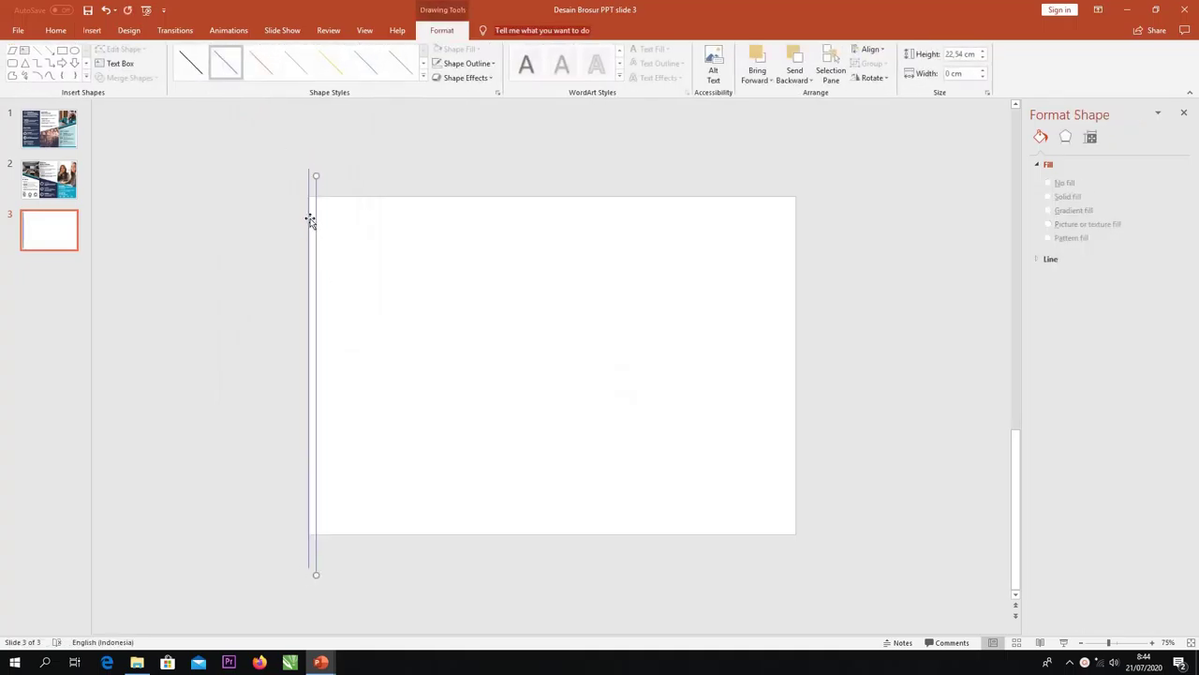
pyautogui.moveTo(311, 220); pyautogui.dragTo(797, 198)
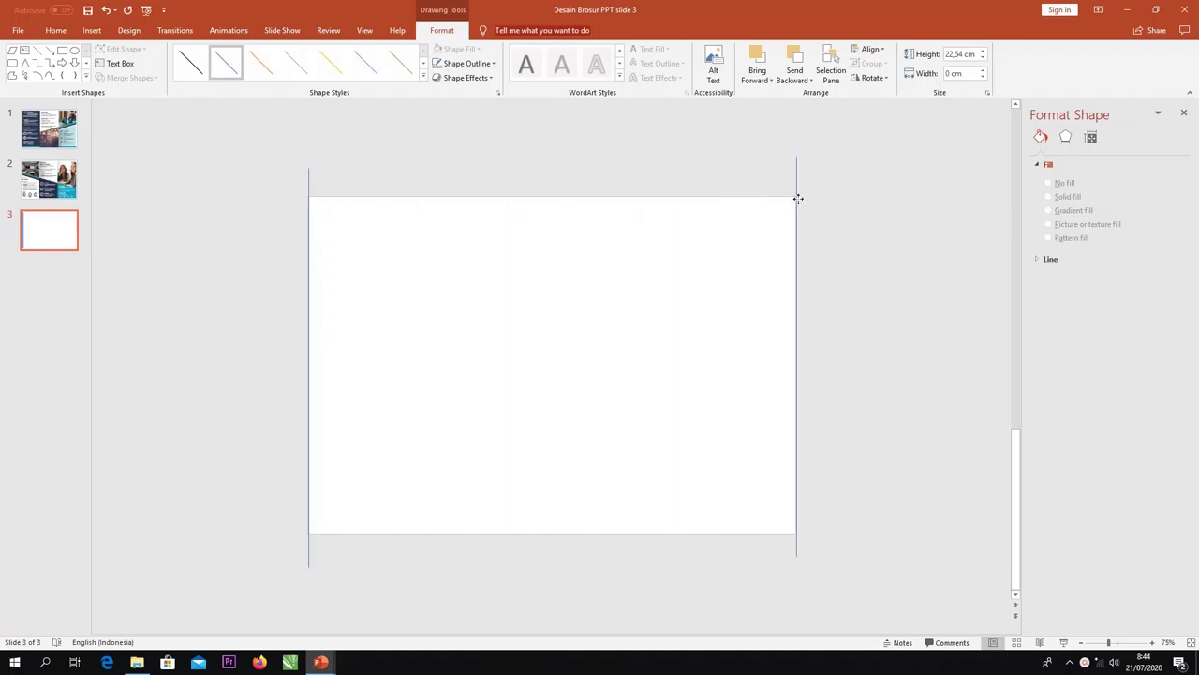
pyautogui.moveTo(798, 200); pyautogui.dragTo(797, 199)
pyautogui.moveTo(308, 178); pyautogui.dragTo(650, 175)
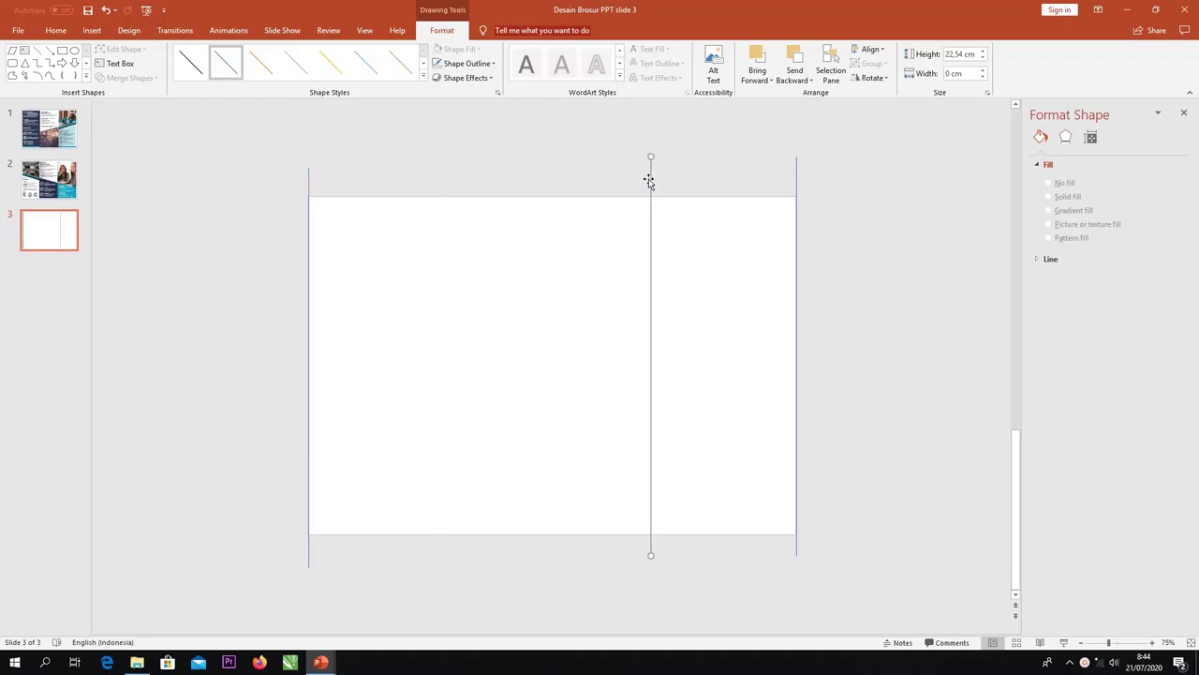
pyautogui.click(309, 181)
pyautogui.moveTo(307, 179); pyautogui.dragTo(450, 165)
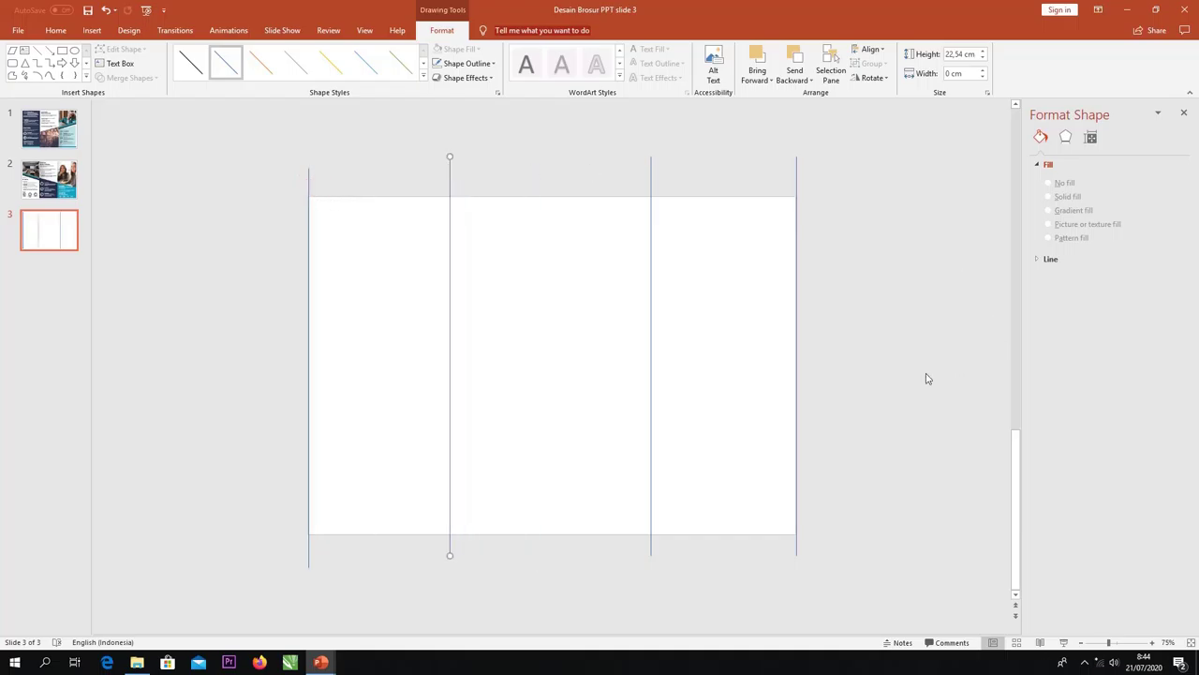
# Align the outer lines to the slide's left and right edges, then distribute all four lines horizontally
pyautogui.click(795, 182)
pyautogui.click(870, 48)
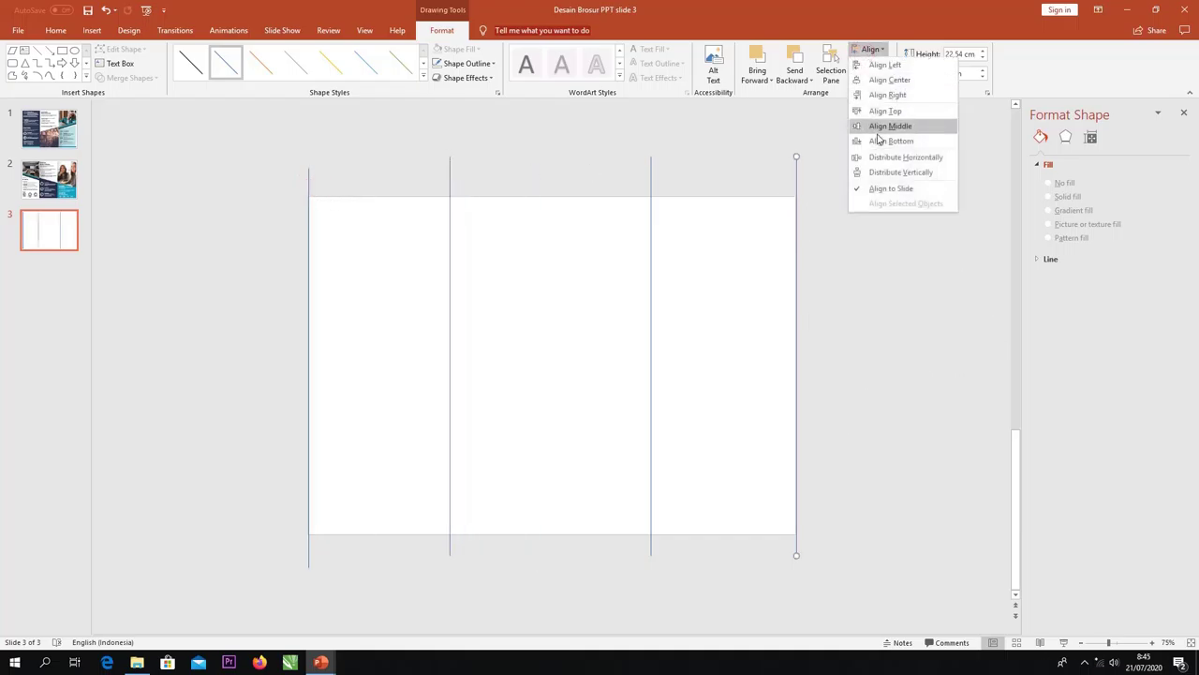
pyautogui.click(873, 98)
pyautogui.click(307, 180)
pyautogui.click(871, 49)
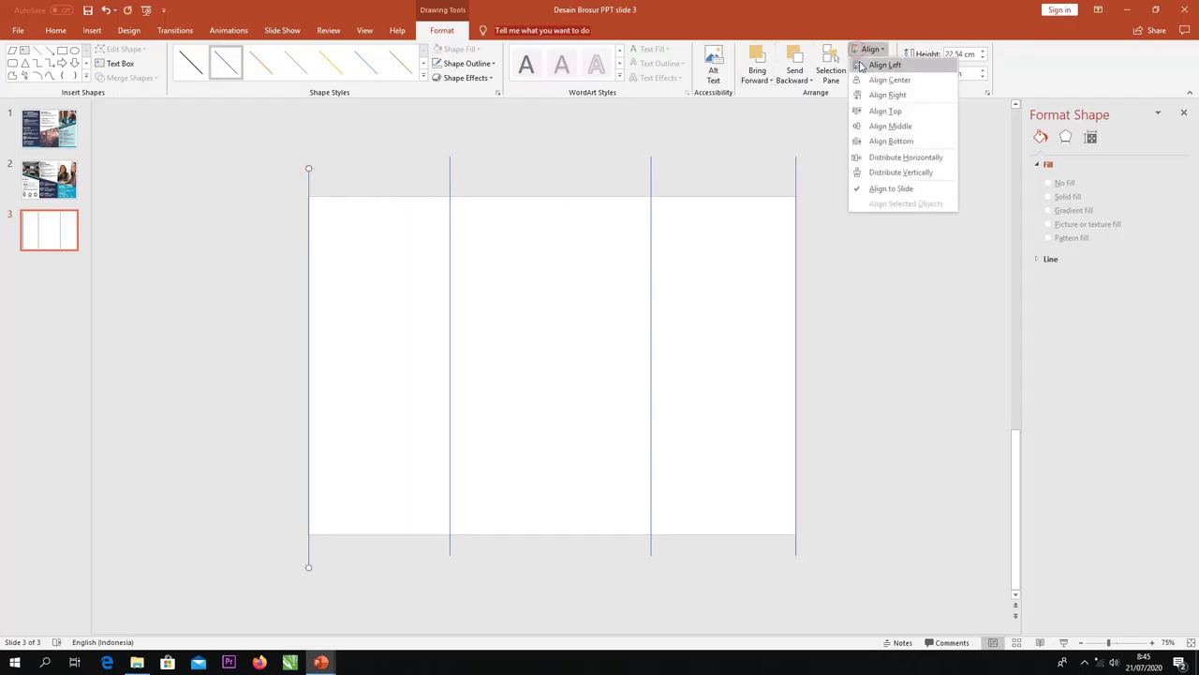
pyautogui.click(861, 65)
pyautogui.moveTo(260, 135); pyautogui.dragTo(860, 600)
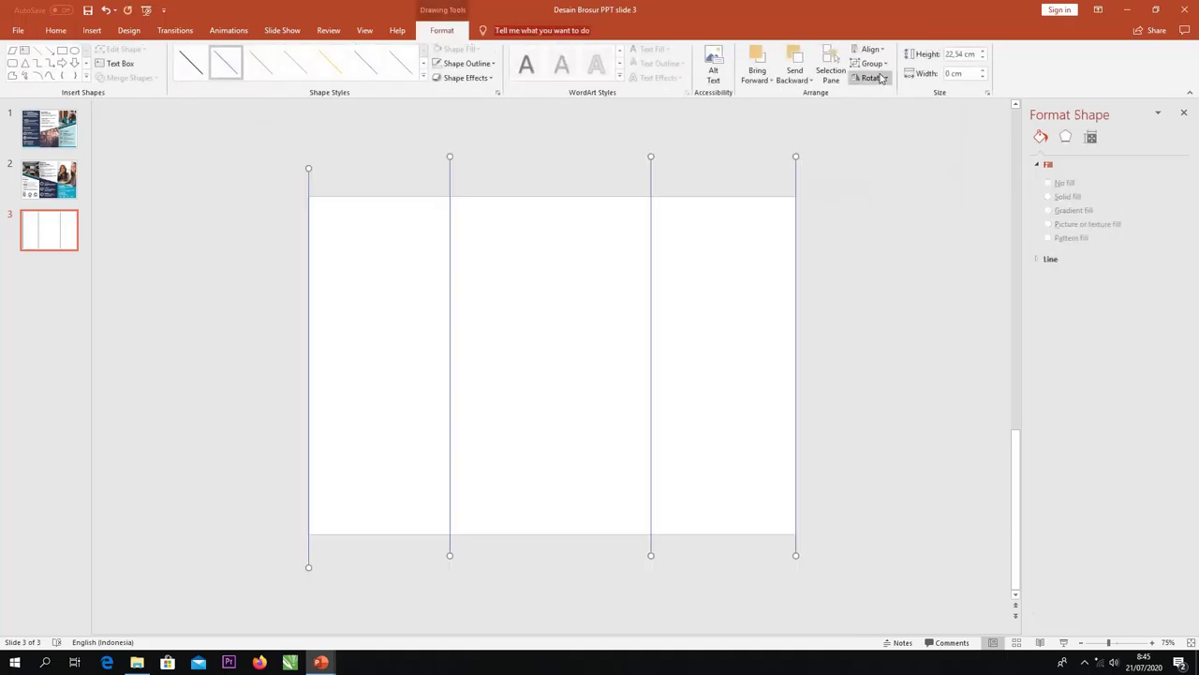
pyautogui.click(870, 49)
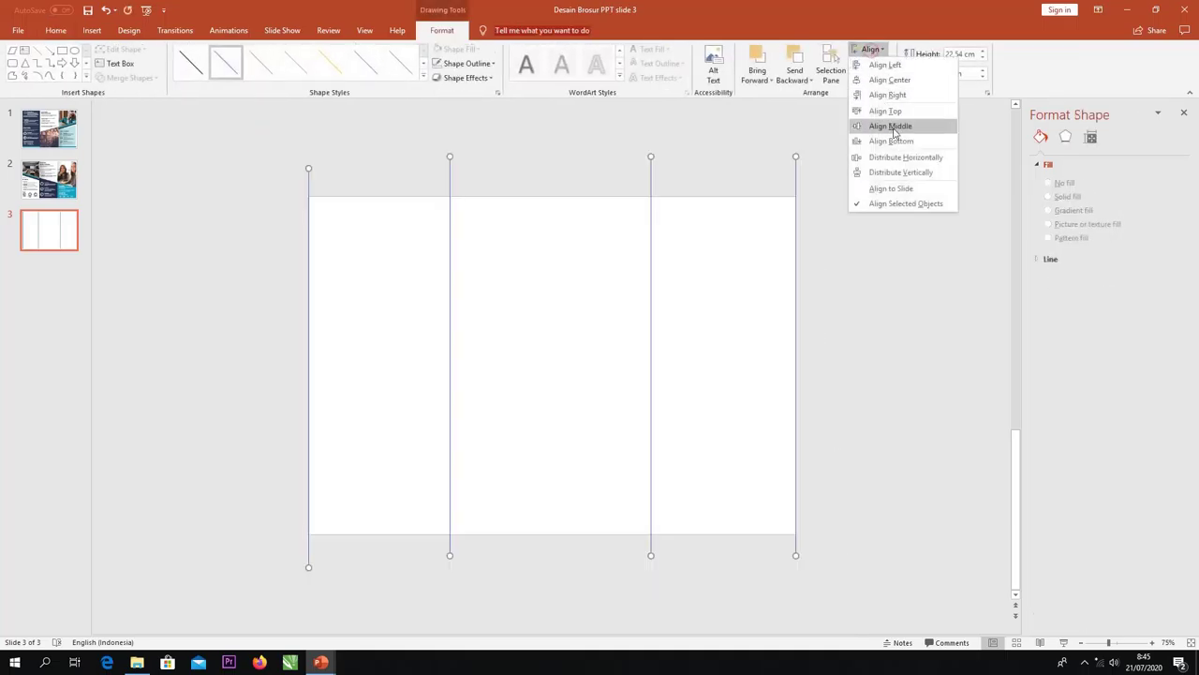
pyautogui.click(903, 156)
pyautogui.click(881, 254)
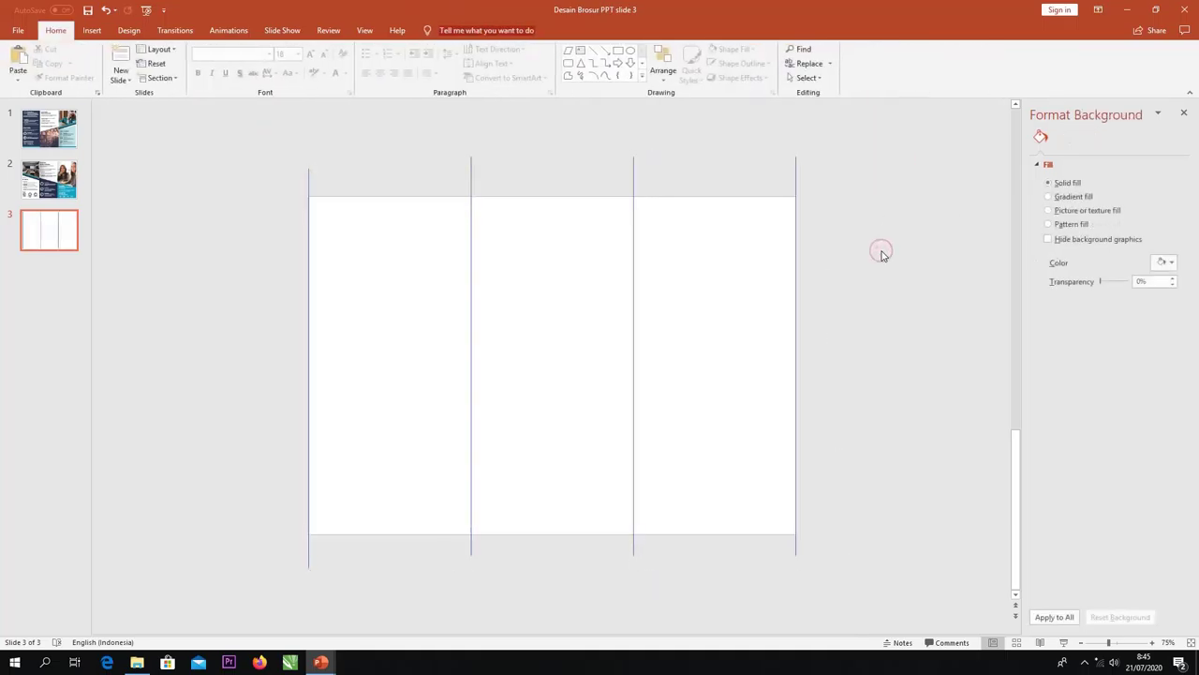
pyautogui.click(92, 30)
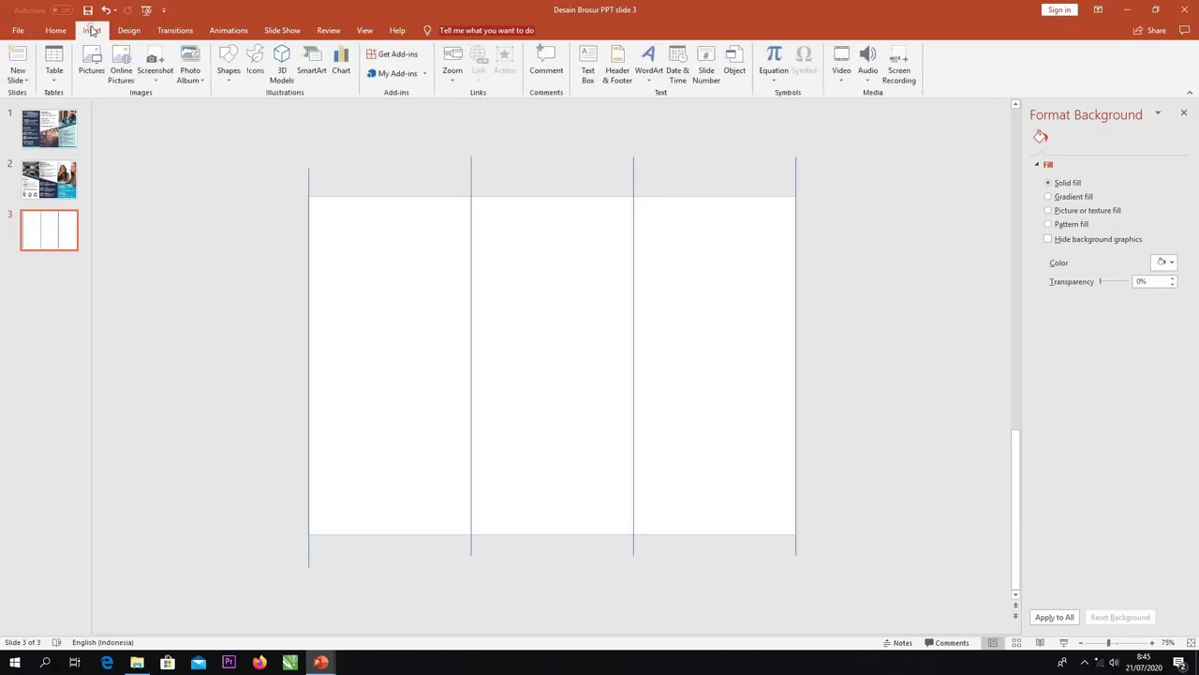
# Draw a rectangle filling the first column of the slide
pyautogui.click(228, 70)
pyautogui.click(275, 107)
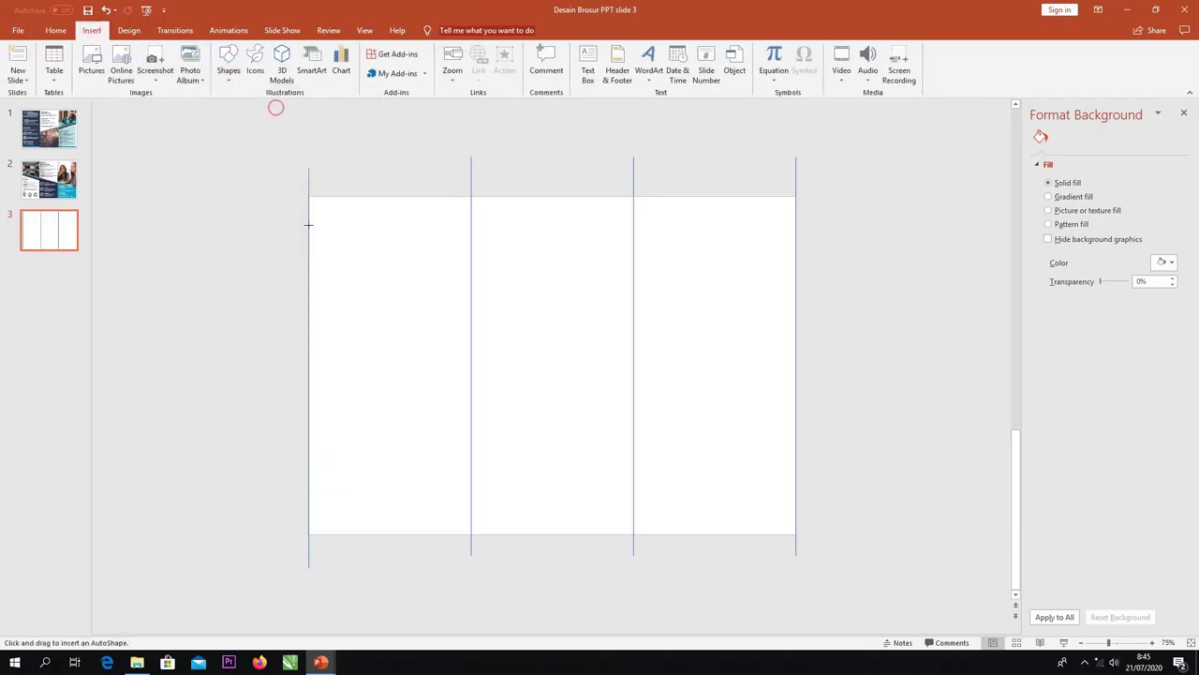
pyautogui.moveTo(309, 196); pyautogui.dragTo(471, 535)
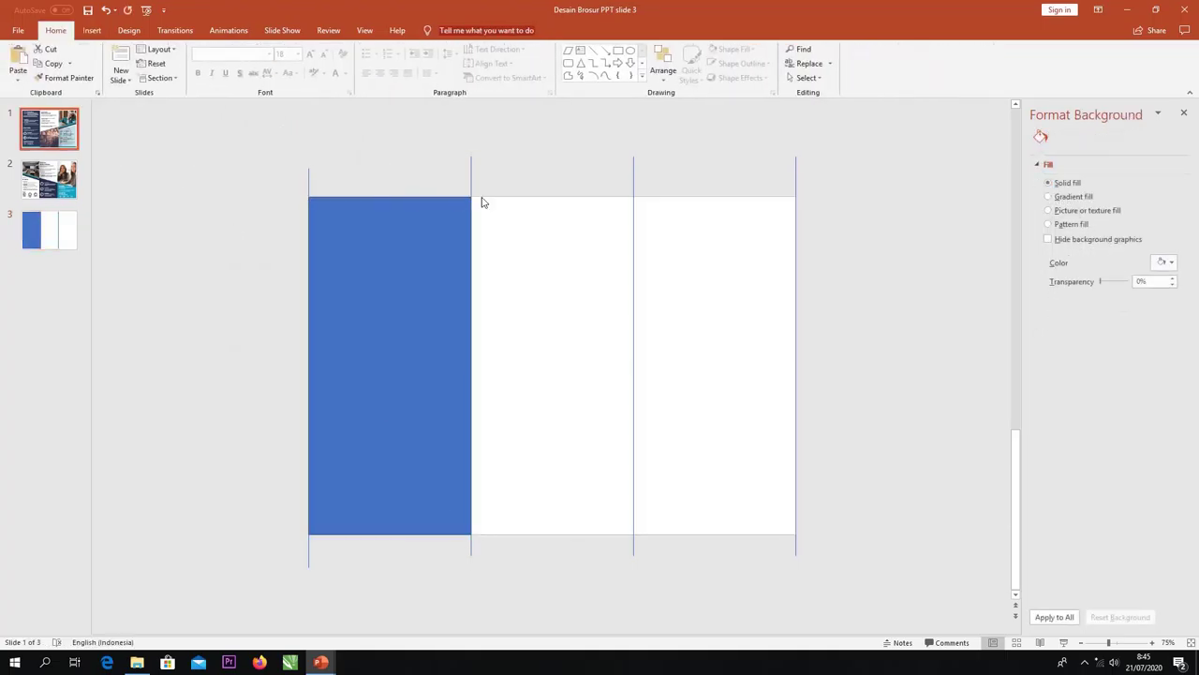
# Copy the colour palette swatches from slide 1 and paste them, enlarged, above slide 3
pyautogui.click(501, 178)
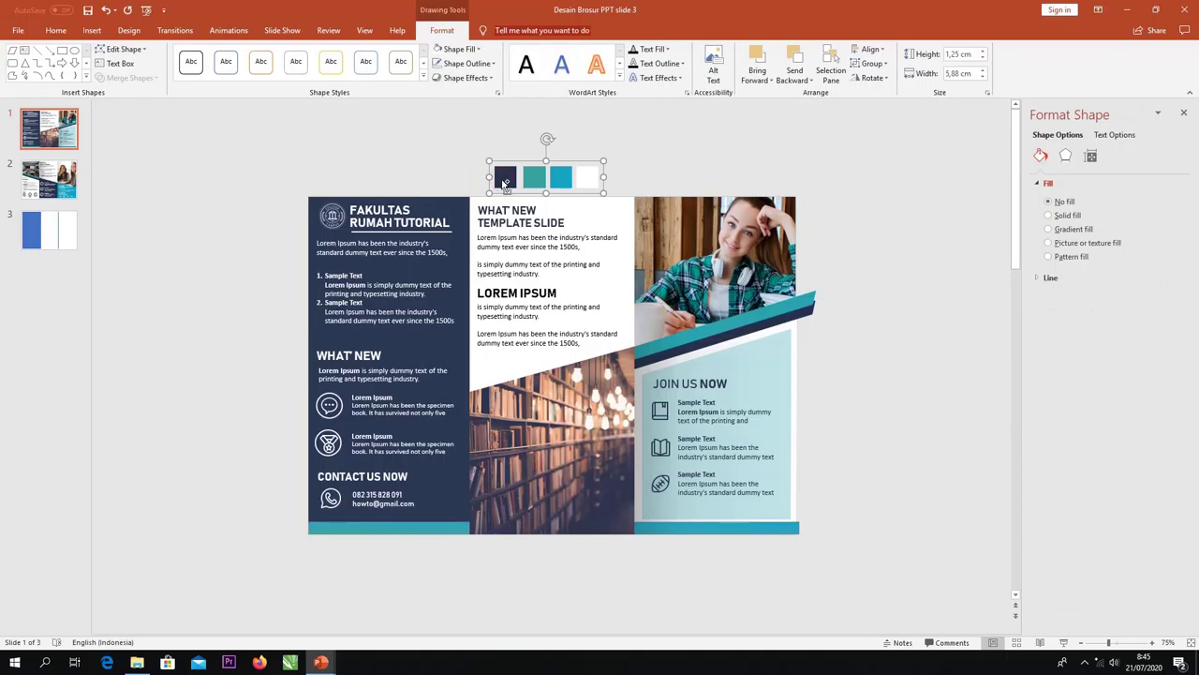
pyautogui.click(62, 220)
pyautogui.hotkey('ctrl', 'v')
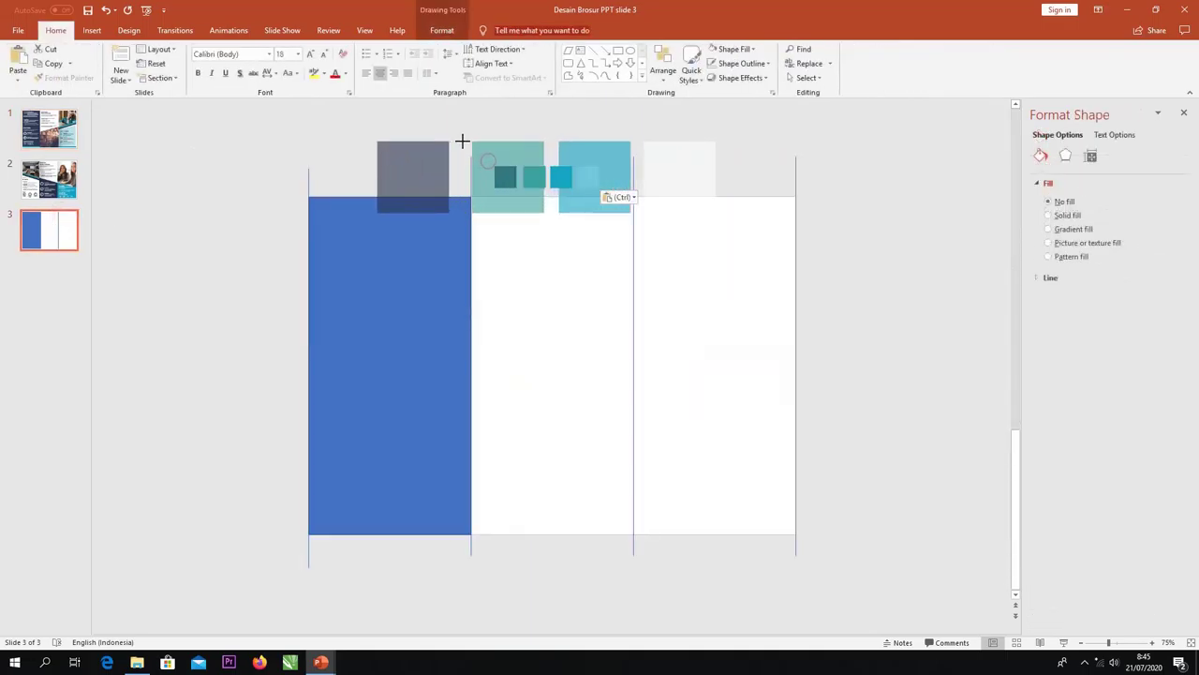
pyautogui.moveTo(488, 161); pyautogui.dragTo(447, 156)
pyautogui.moveTo(518, 178); pyautogui.dragTo(518, 148)
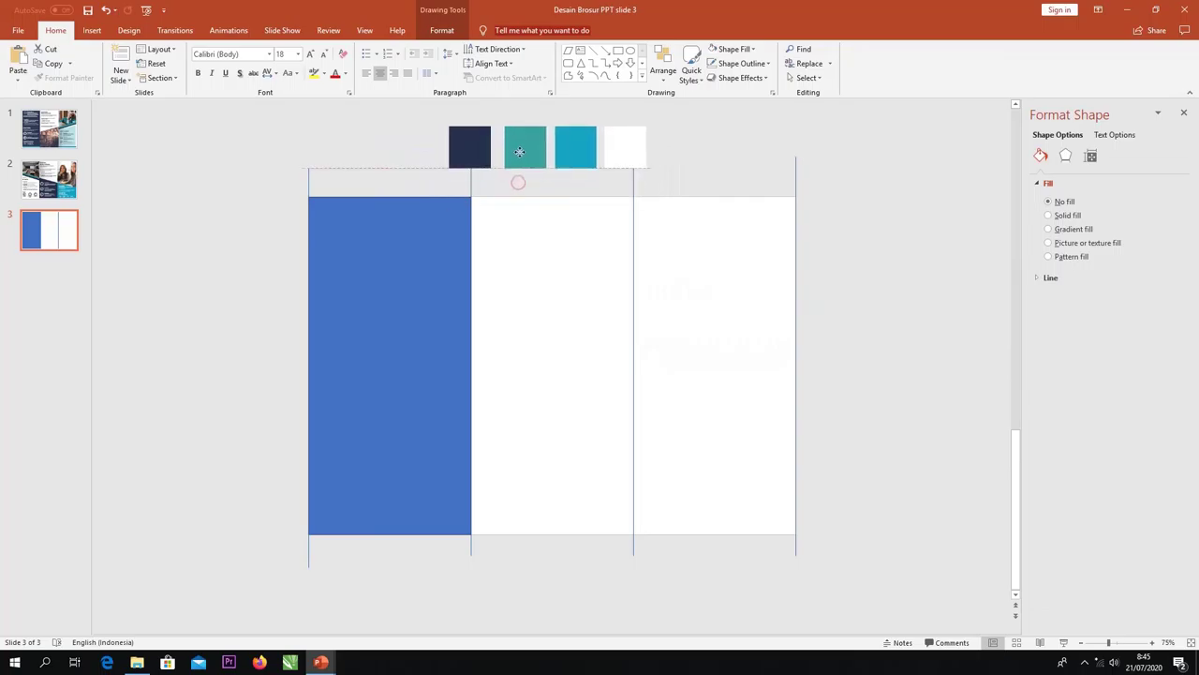
pyautogui.click(349, 343)
# Remove the rectangle's outline and fill it with the navy swatch colour via the eyedropper
pyautogui.rightClick(353, 342)
pyautogui.click(419, 310)
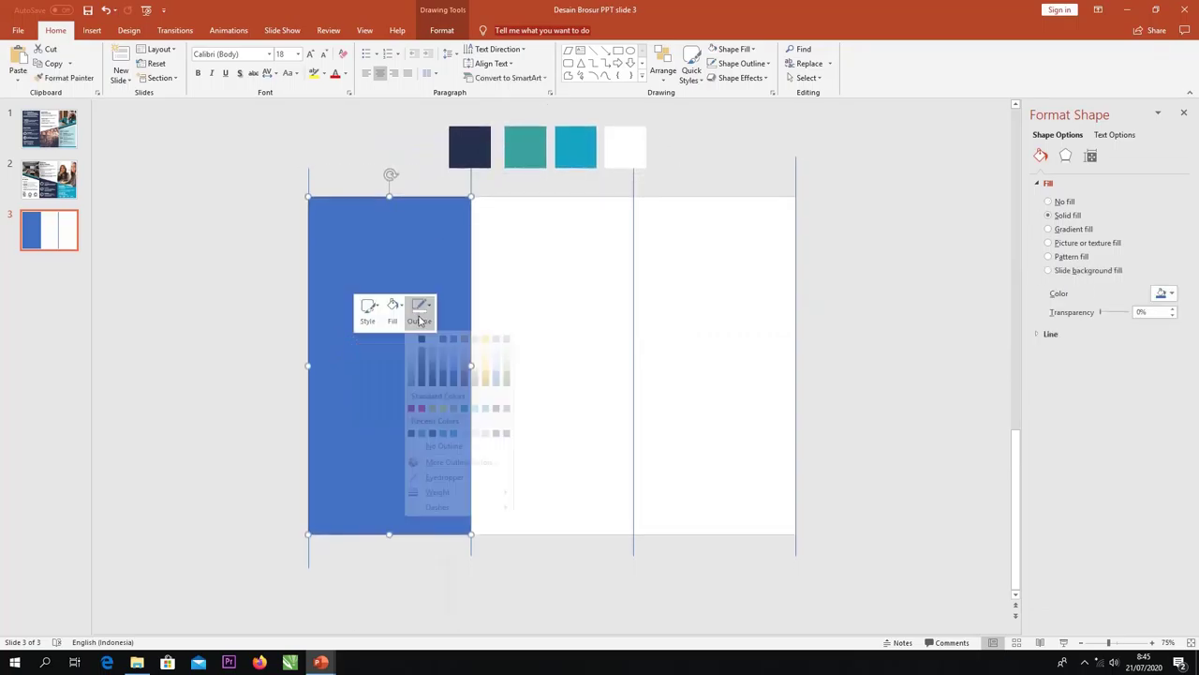
pyautogui.click(436, 458)
pyautogui.click(395, 309)
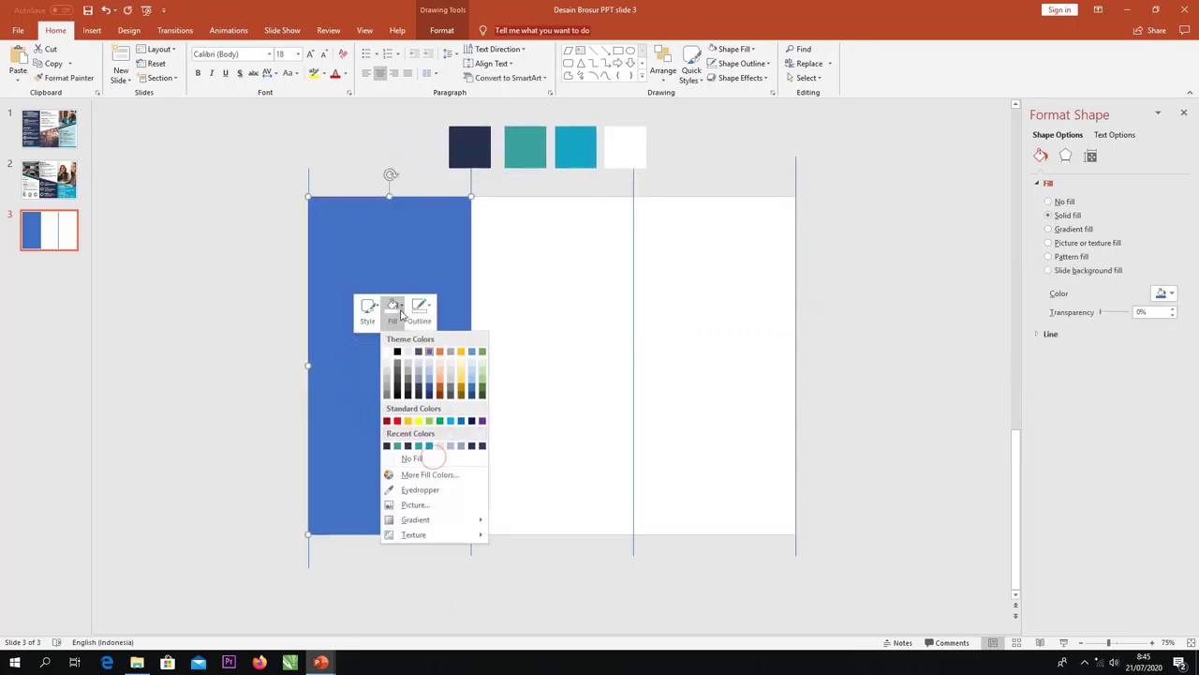
pyautogui.click(418, 490)
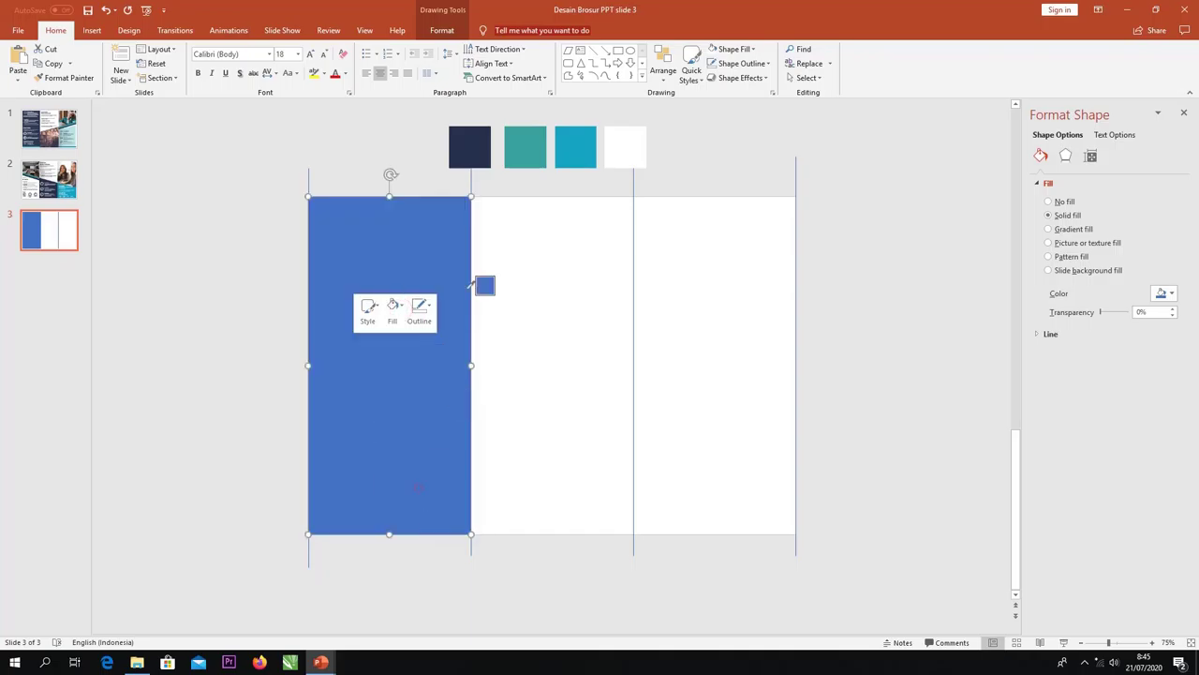
pyautogui.click(475, 147)
# Place a shorter copy of the navy rectangle just left of the slide
pyautogui.moveTo(422, 260); pyautogui.dragTo(253, 257)
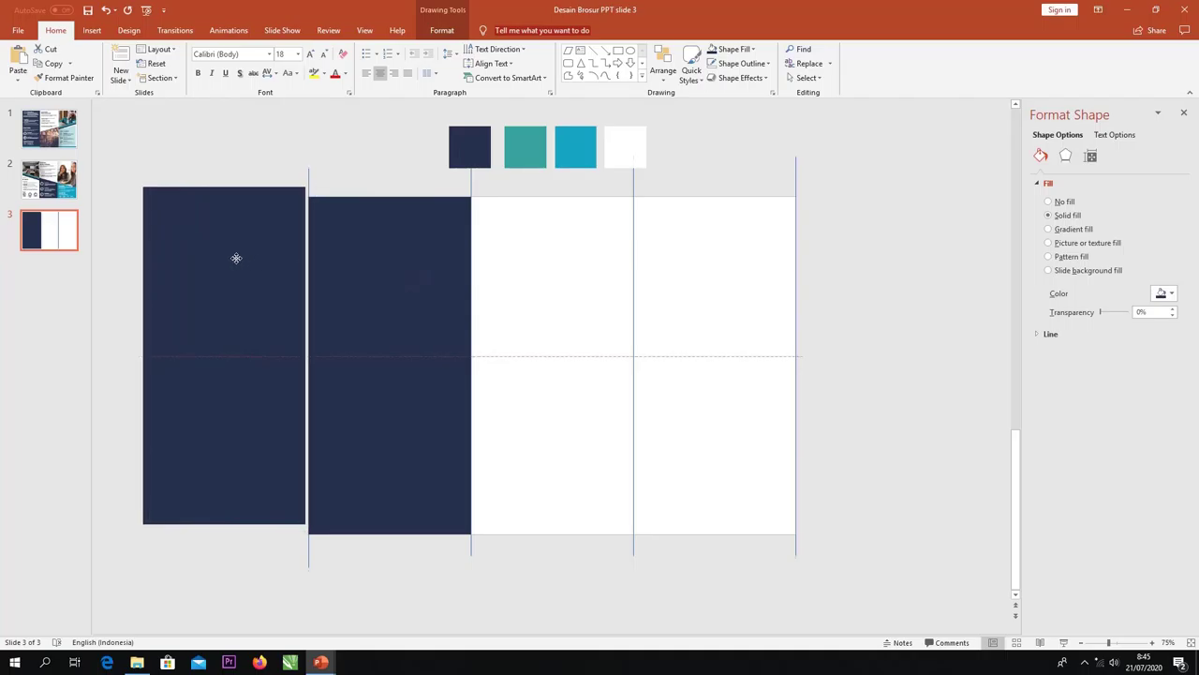
pyautogui.moveTo(253, 257); pyautogui.dragTo(232, 257)
pyautogui.moveTo(217, 524)
pyautogui.mouseDown()
pyautogui.moveTo(213, 365)
pyautogui.moveTo(216, 378)
pyautogui.mouseUp()
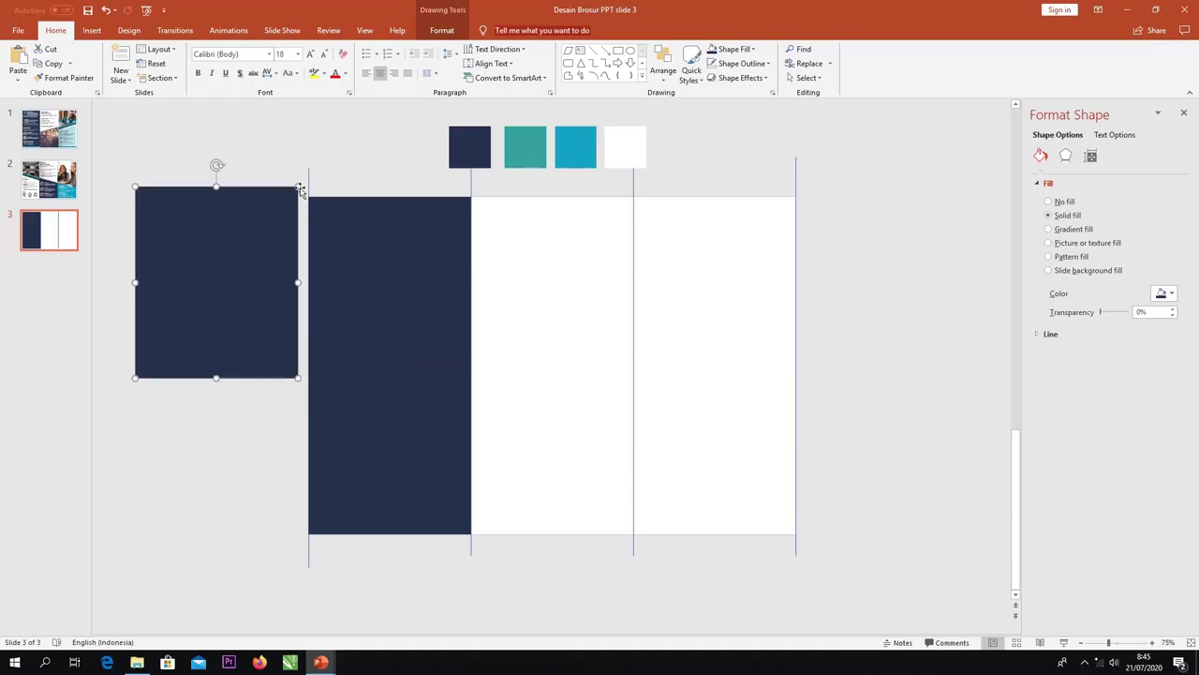
pyautogui.click(443, 30)
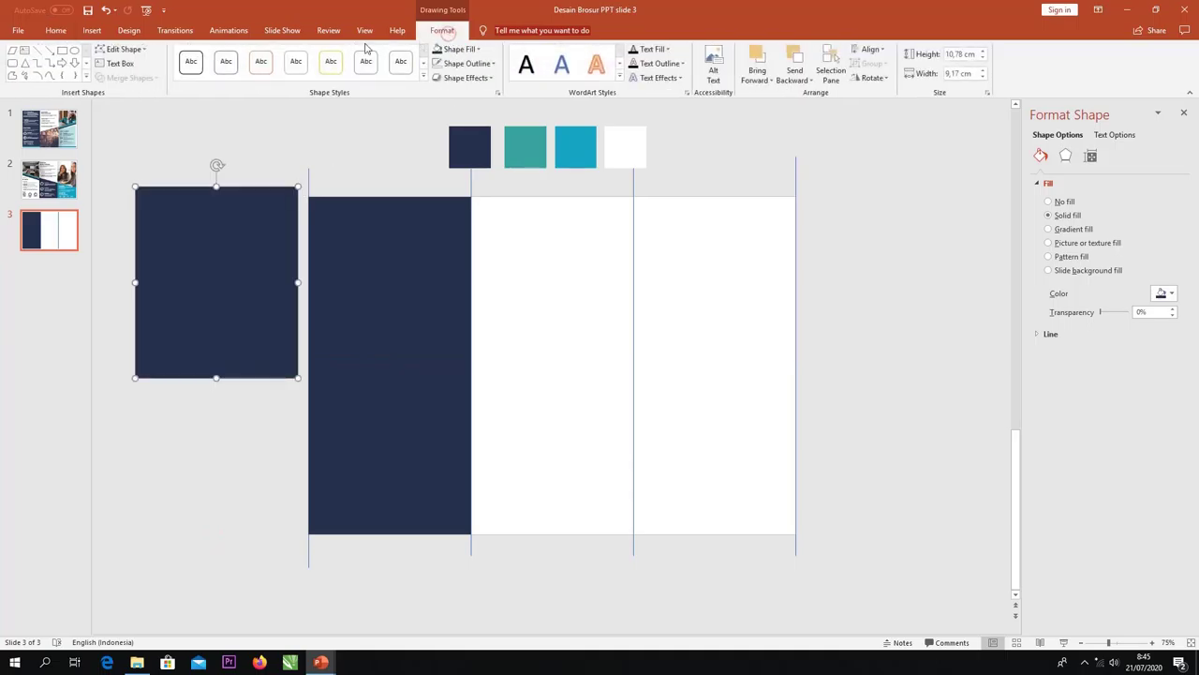
# Slant the navy shape's bottom by deleting its bottom-right point, then move it into the second column
pyautogui.click(120, 52)
pyautogui.click(130, 79)
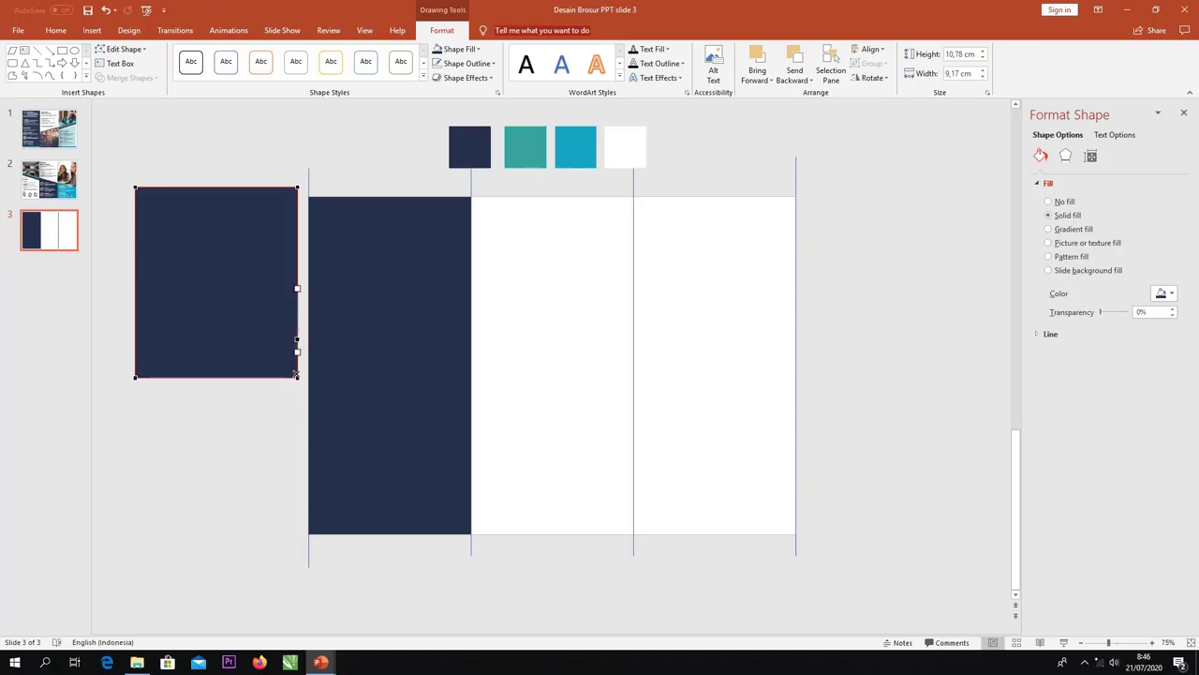
pyautogui.keyDown('ctrl'); pyautogui.click(297, 375); pyautogui.keyUp('ctrl')
pyautogui.moveTo(247, 220)
pyautogui.mouseDown()
pyautogui.moveTo(568, 219)
pyautogui.moveTo(565, 233)
pyautogui.mouseUp()
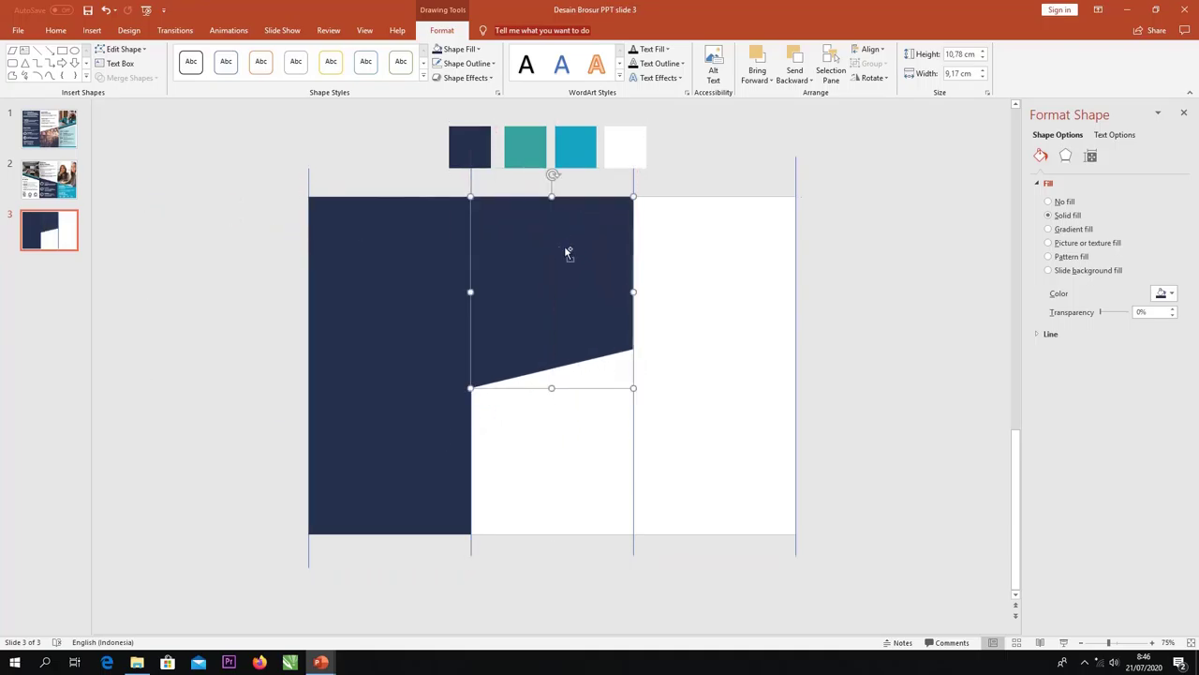
# Duplicate the slanted navy shape and flip the copy vertically and horizontally
pyautogui.hotkey('ctrl', 'd')
pyautogui.click(70, 32)
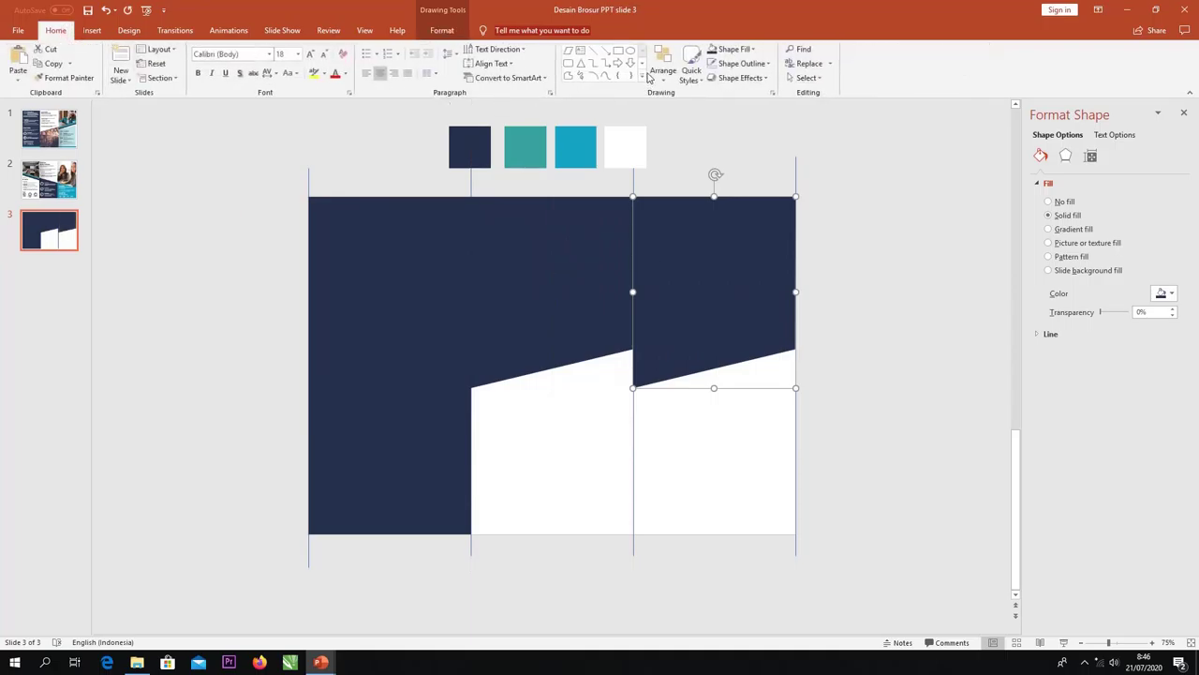
pyautogui.click(663, 70)
pyautogui.moveTo(687, 263)
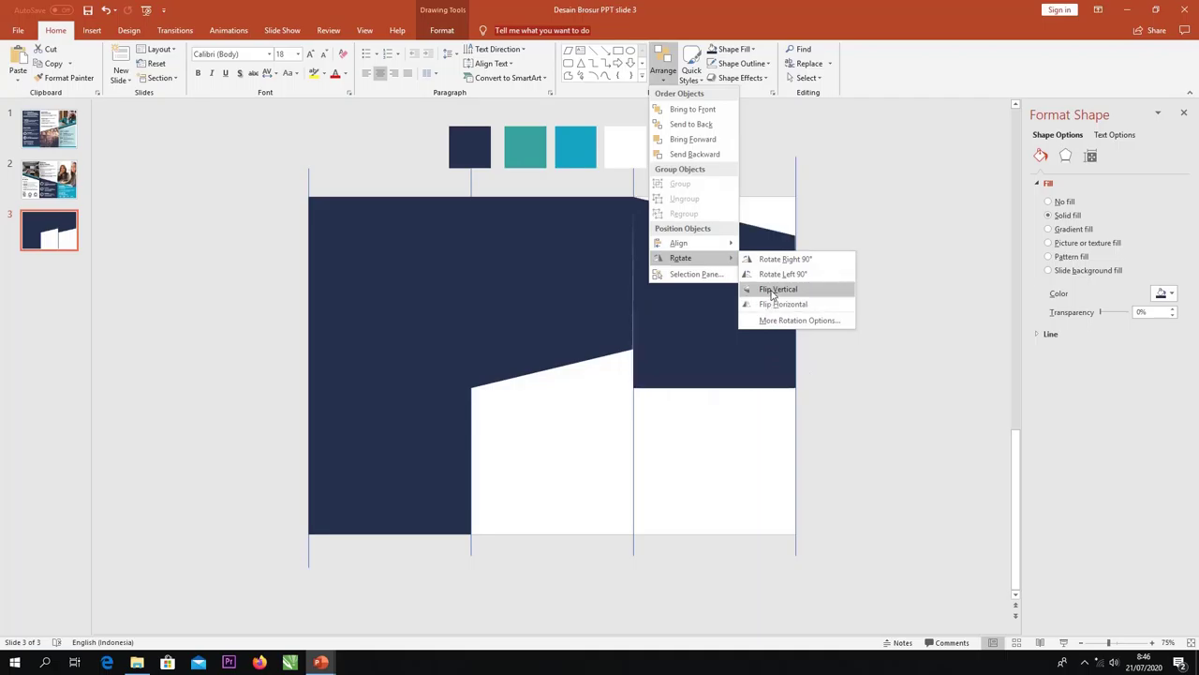
pyautogui.click(772, 290)
pyautogui.click(662, 70)
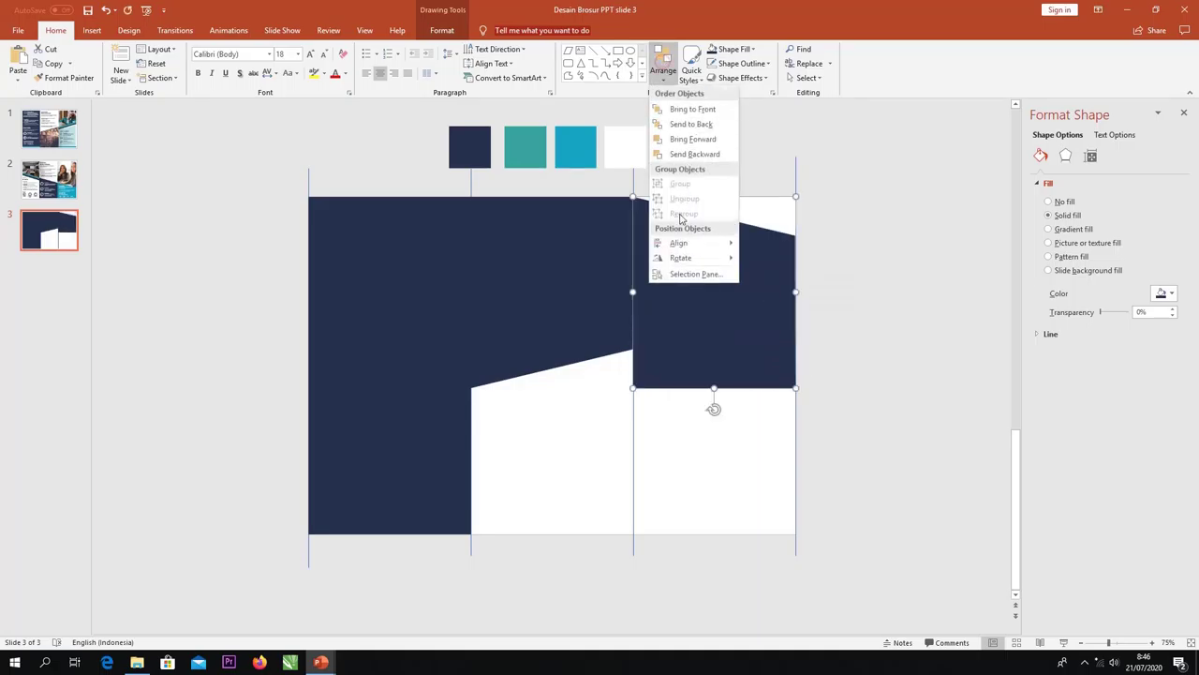
pyautogui.moveTo(691, 262)
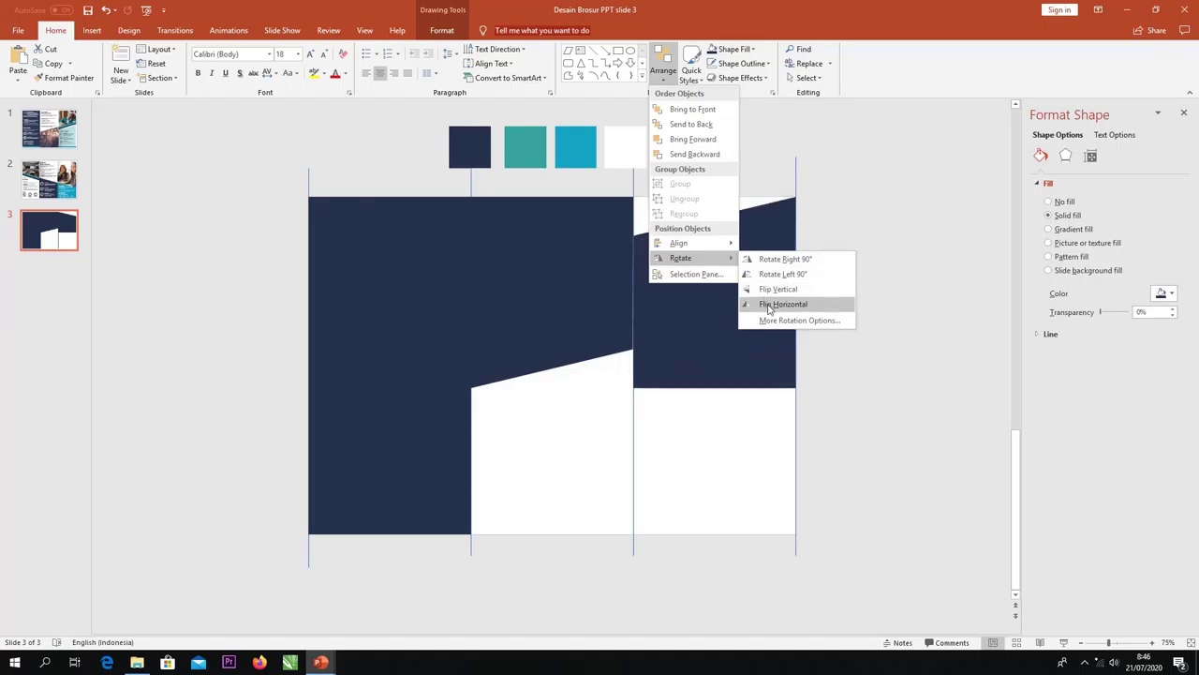
pyautogui.click(770, 306)
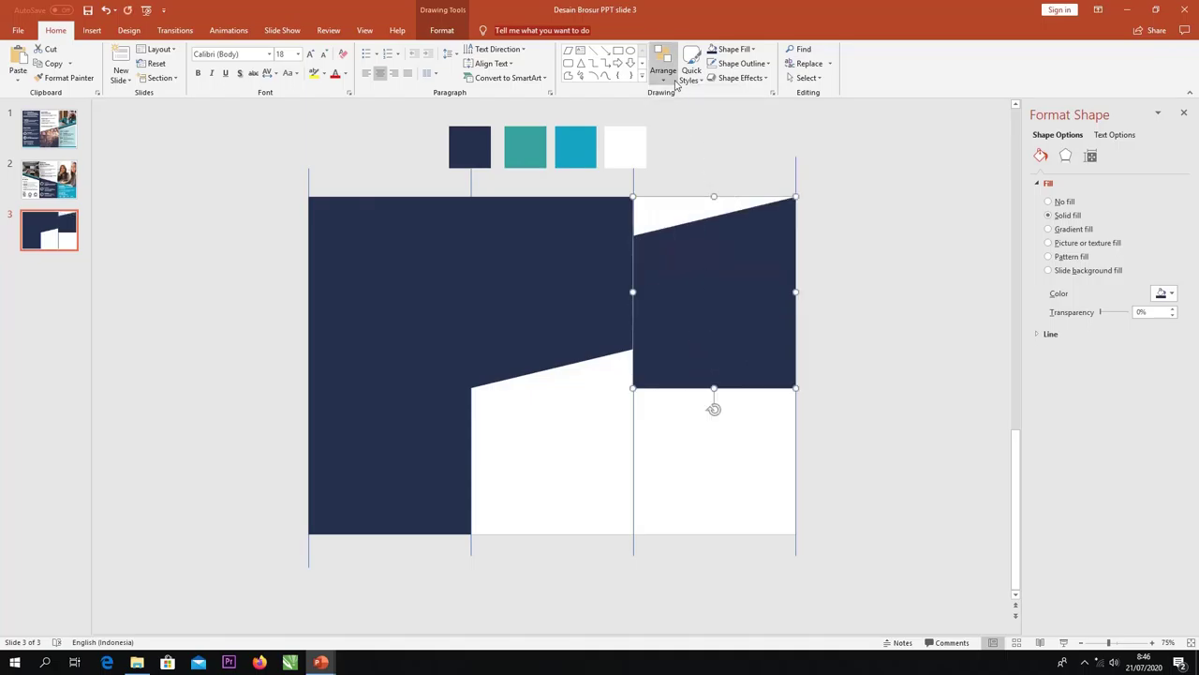
# Align the flipped navy shape to the bottom of the slide
pyautogui.click(663, 68)
pyautogui.moveTo(715, 251)
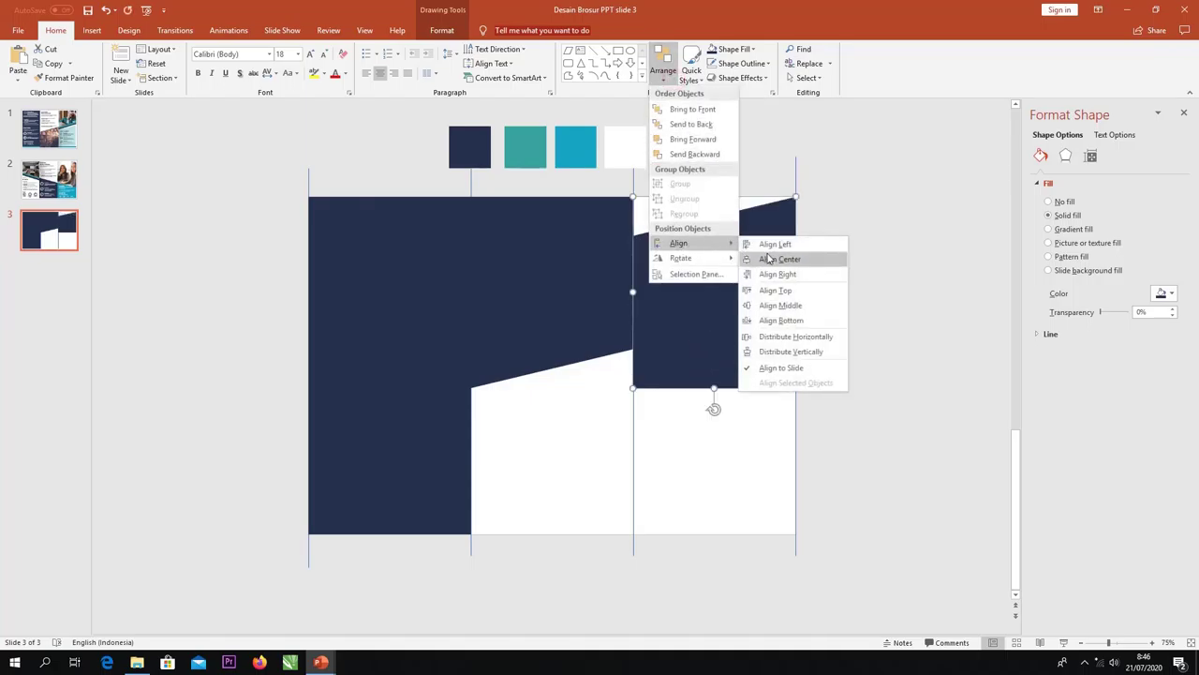
pyautogui.click(760, 320)
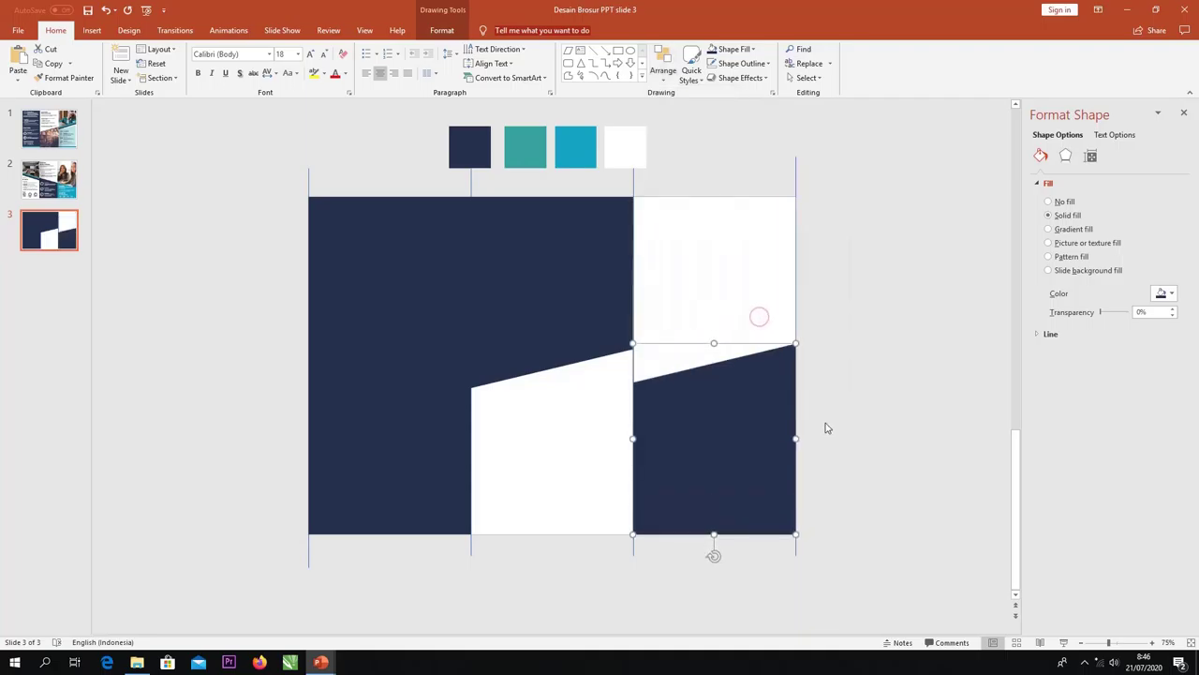
pyautogui.click(828, 426)
pyautogui.click(91, 30)
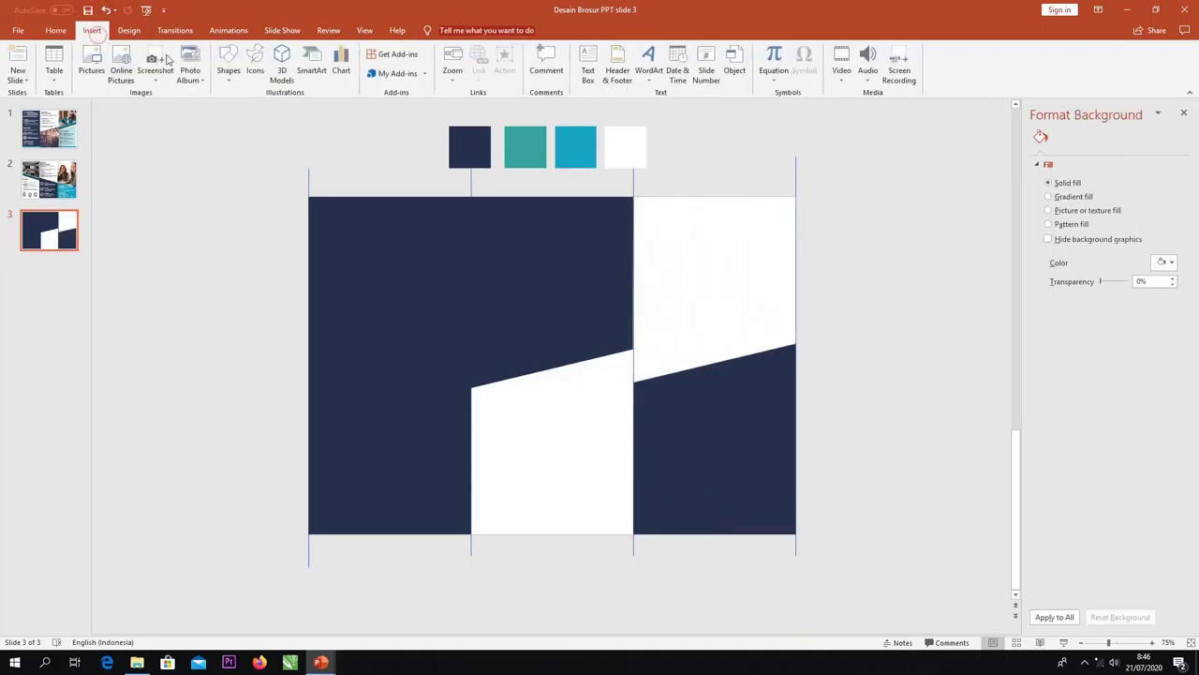
# Draw a parallelogram, narrow it into a thin bar, and rotate it onto the right panel's angled edge
pyautogui.click(230, 72)
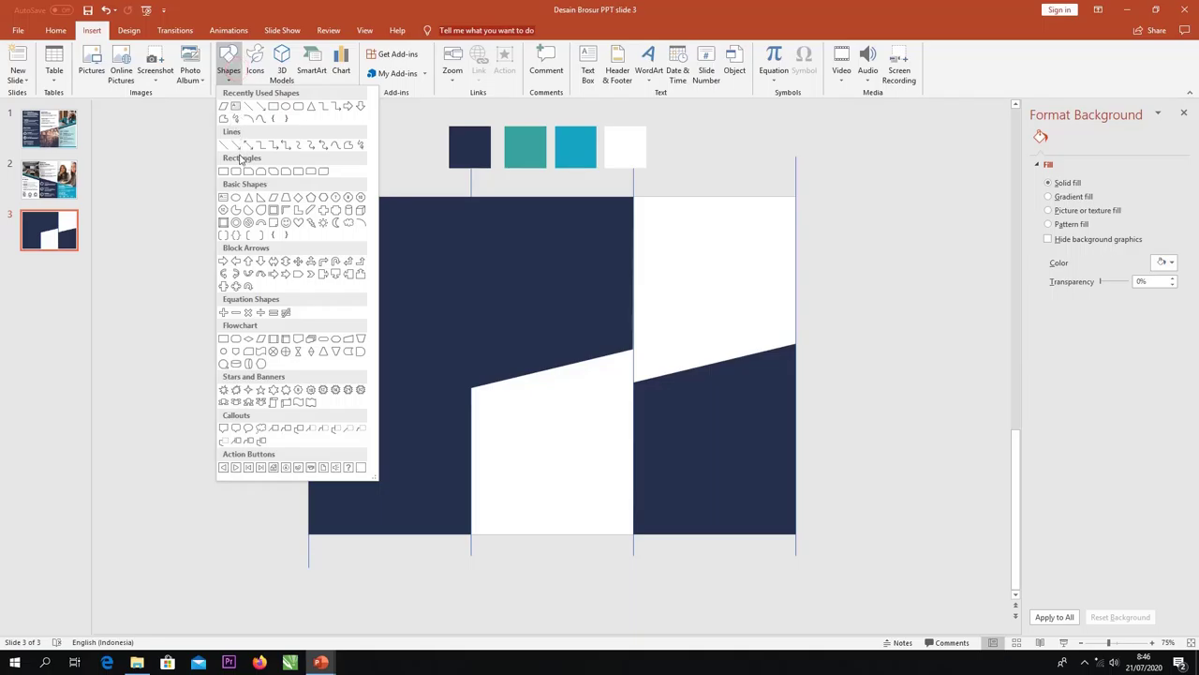
pyautogui.click(272, 199)
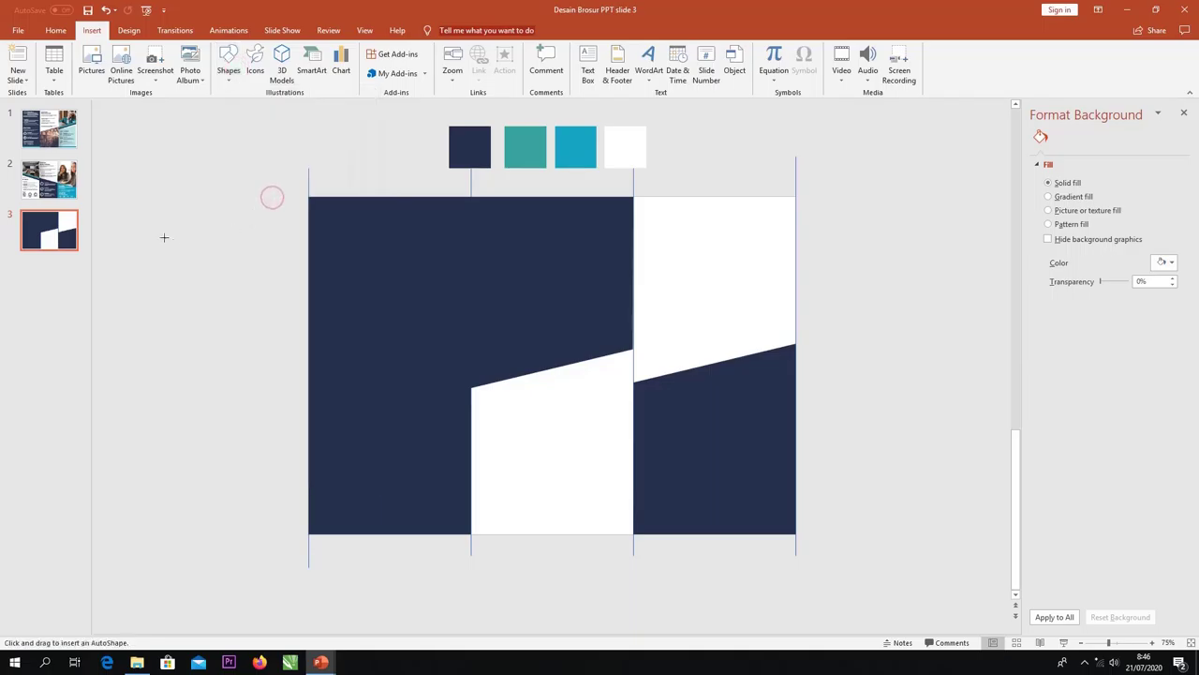
pyautogui.moveTo(164, 237); pyautogui.dragTo(285, 395)
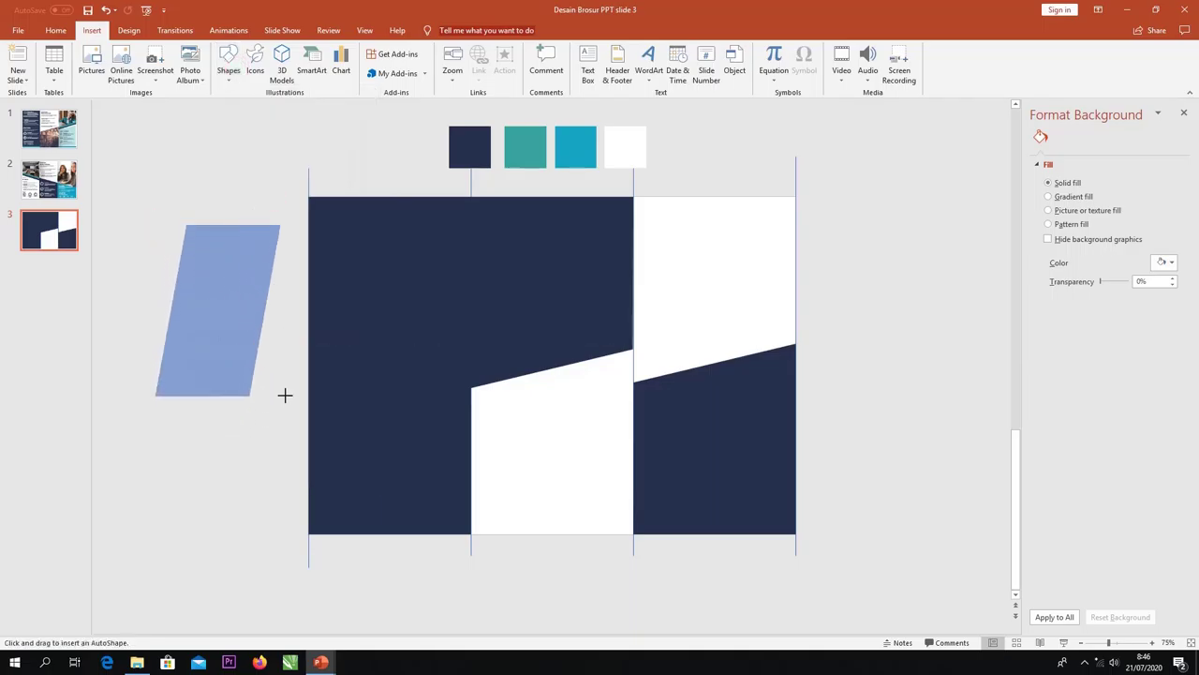
pyautogui.moveTo(285, 396); pyautogui.dragTo(289, 406)
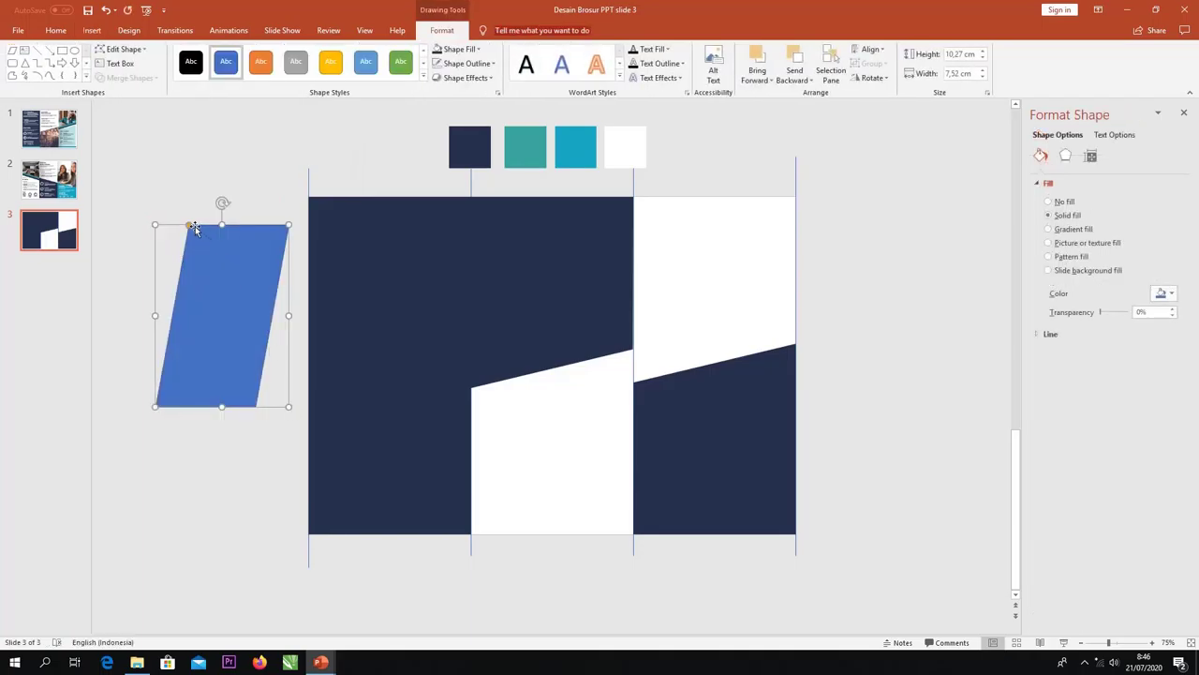
pyautogui.moveTo(188, 226); pyautogui.dragTo(698, 241)
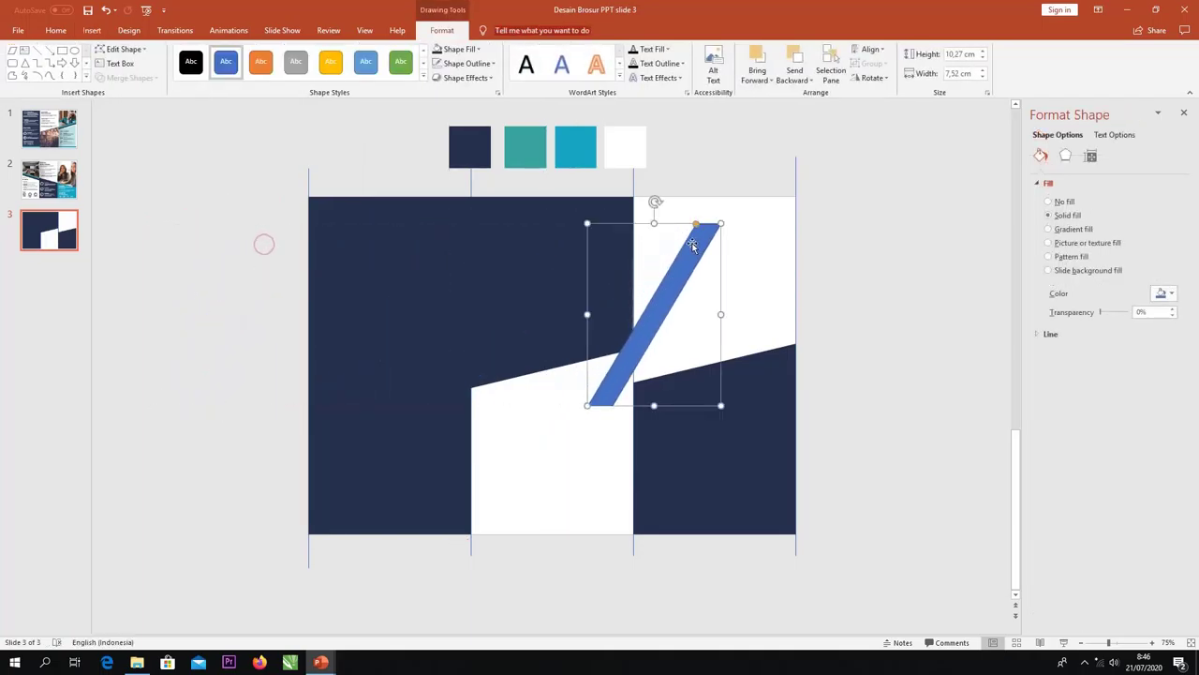
pyautogui.moveTo(698, 228)
pyautogui.mouseDown()
pyautogui.moveTo(751, 191)
pyautogui.moveTo(722, 228)
pyautogui.mouseUp()
pyautogui.moveTo(709, 294); pyautogui.dragTo(634, 355)
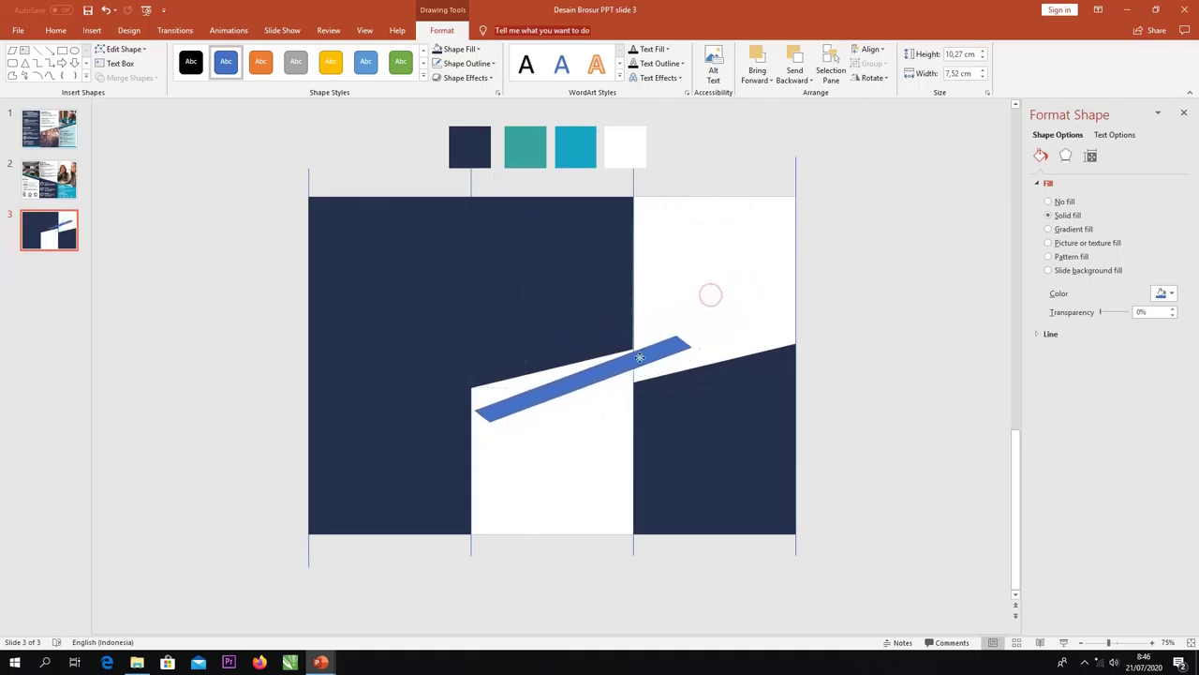
pyautogui.moveTo(644, 285); pyautogui.dragTo(654, 293)
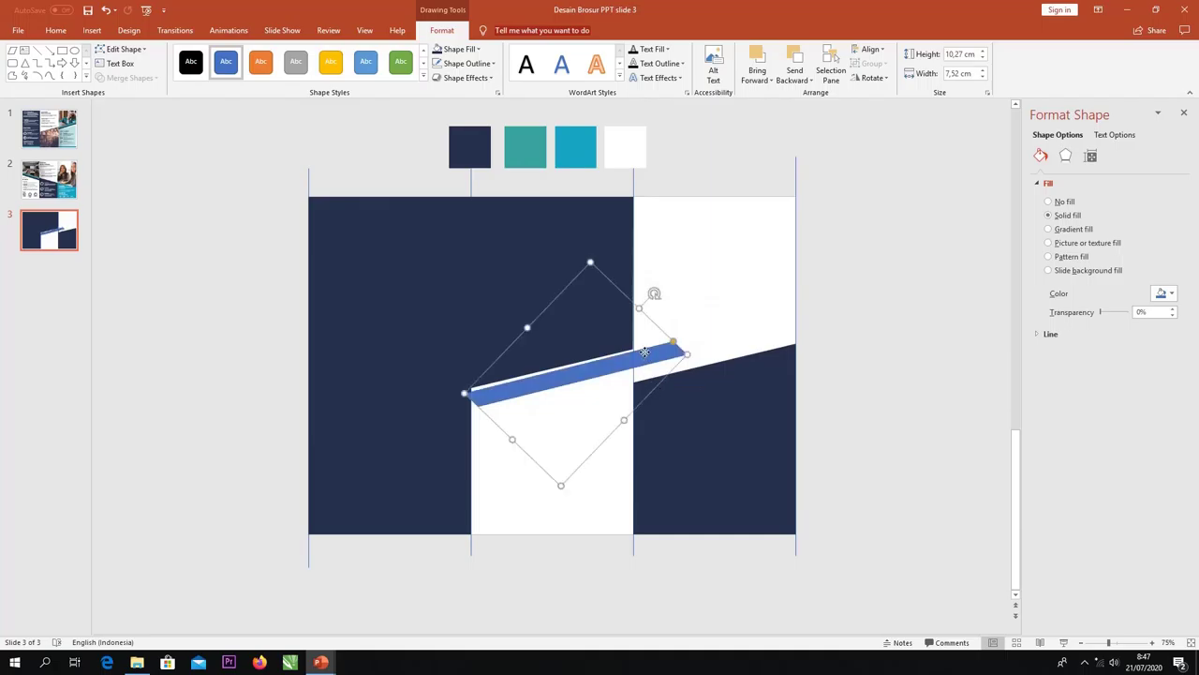
pyautogui.moveTo(645, 353)
pyautogui.mouseDown()
pyautogui.moveTo(806, 311)
pyautogui.moveTo(766, 335)
pyautogui.mouseUp()
# Send the duplicate bar to the back and give the top bar the teal swatch colour
pyautogui.rightClick(767, 334)
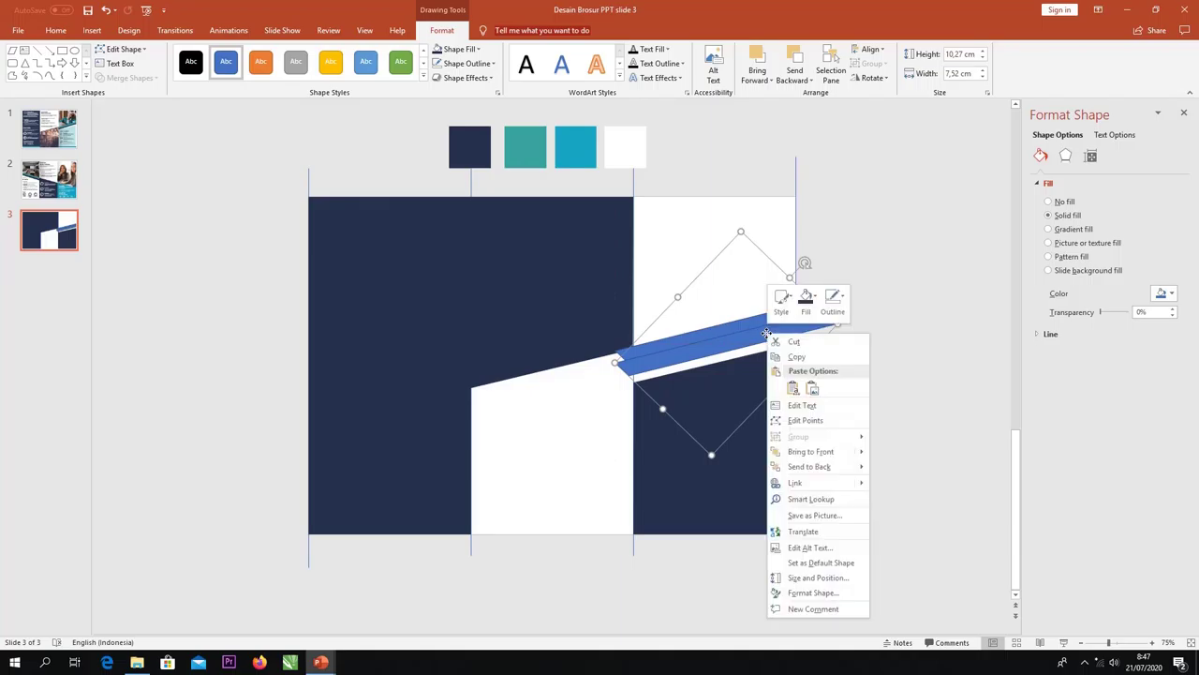
pyautogui.click(831, 467)
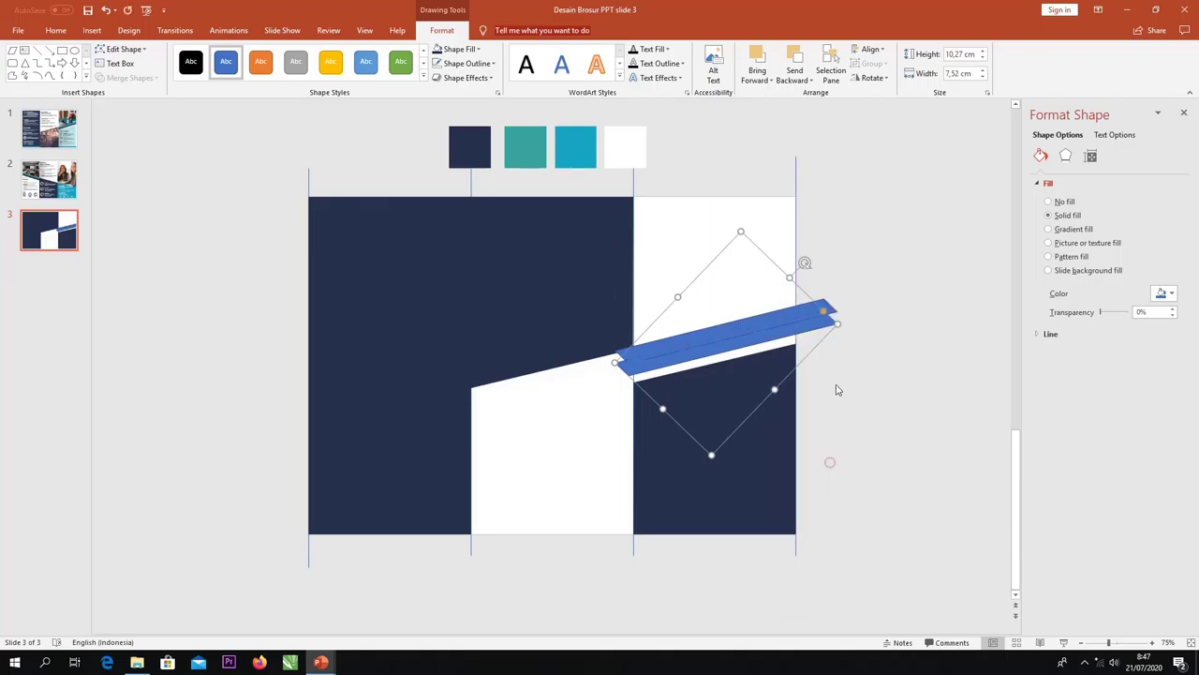
pyautogui.click(830, 460)
pyautogui.click(751, 318)
pyautogui.rightClick(750, 319)
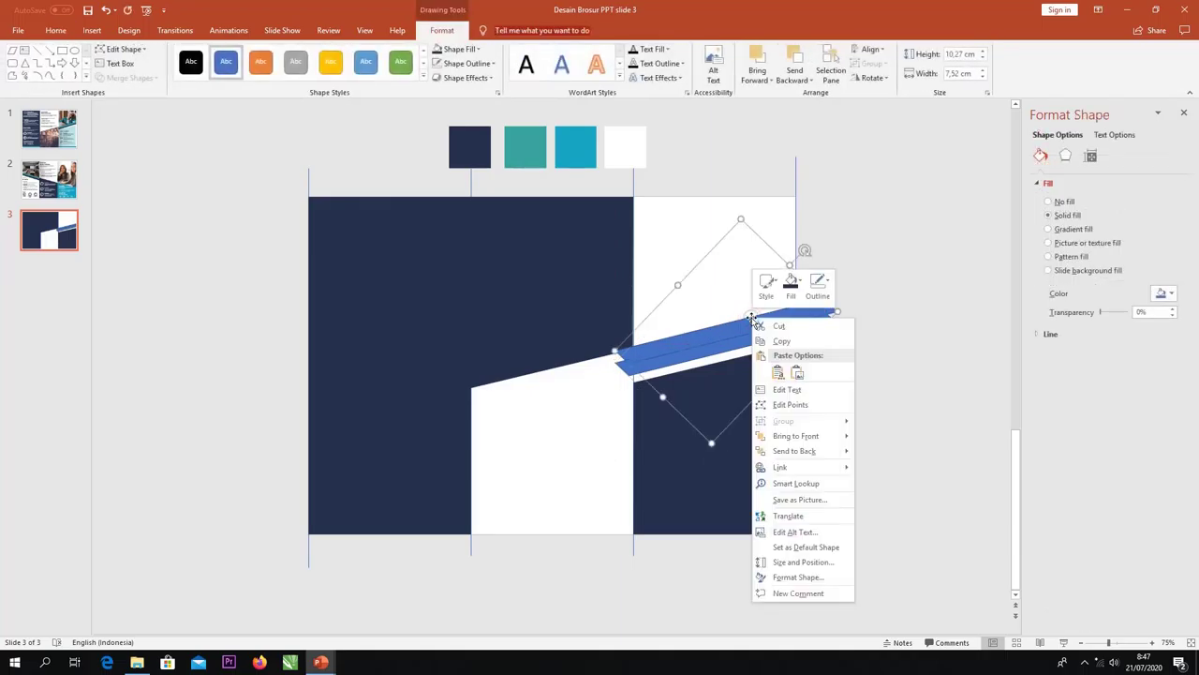
pyautogui.click(792, 281)
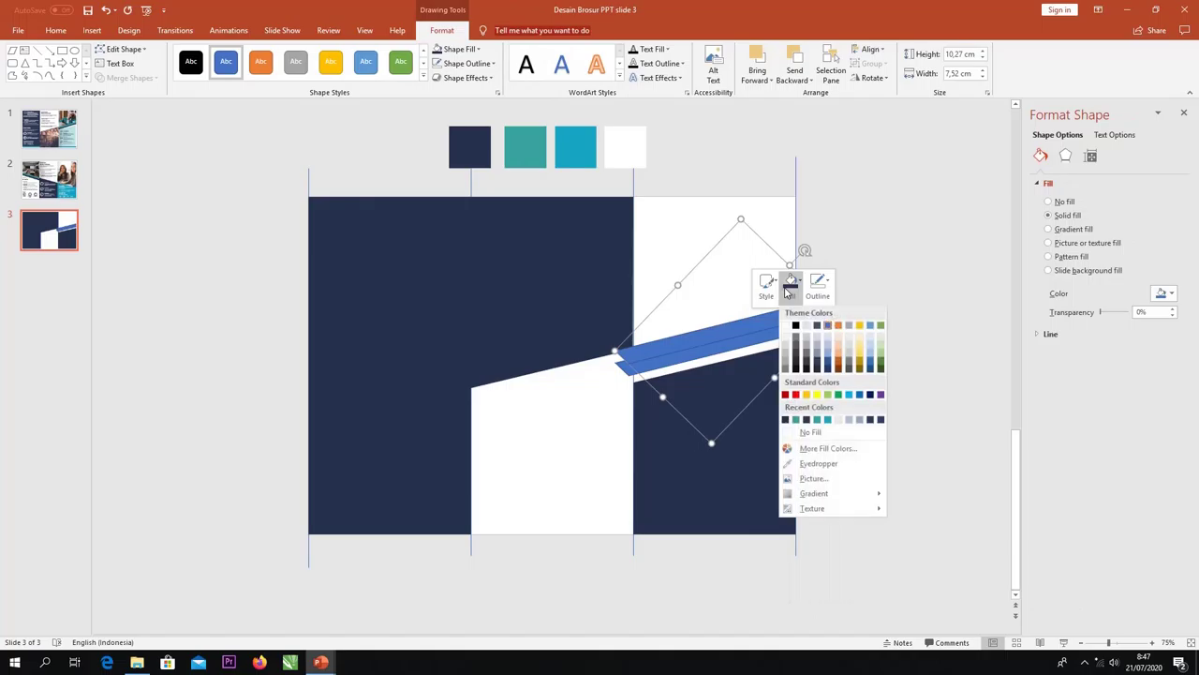
pyautogui.click(833, 465)
pyautogui.click(530, 153)
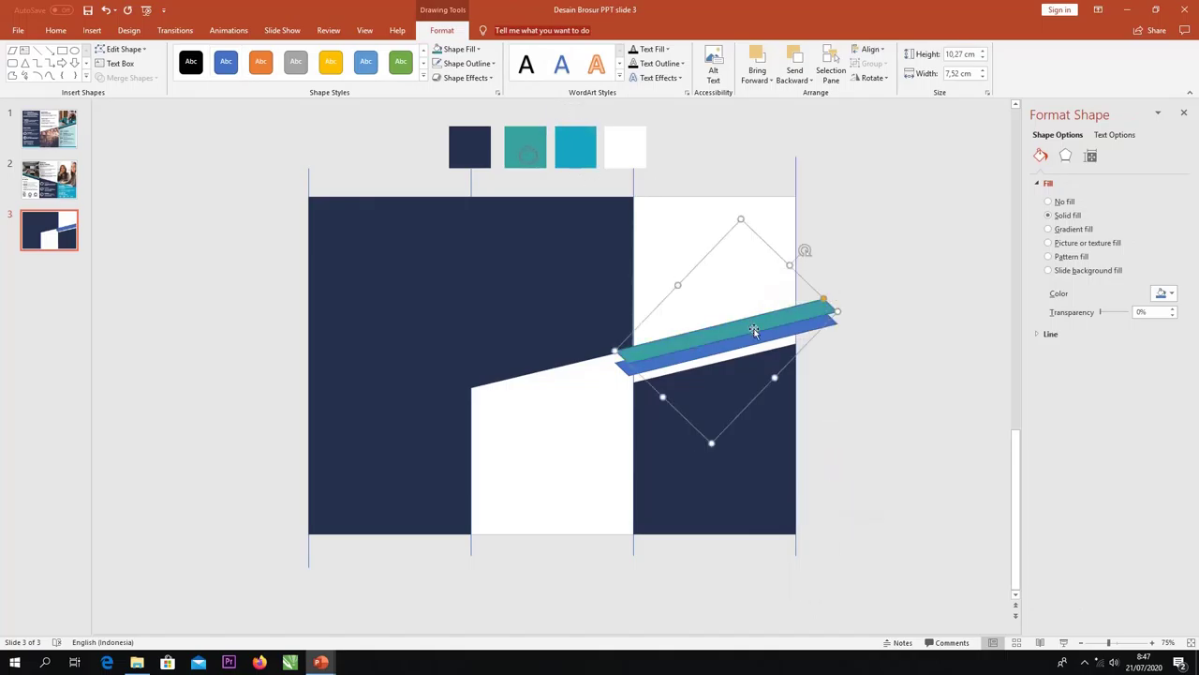
# Fill the lower bar with the navy swatch colour and nudge it slightly down
pyautogui.rightClick(826, 324)
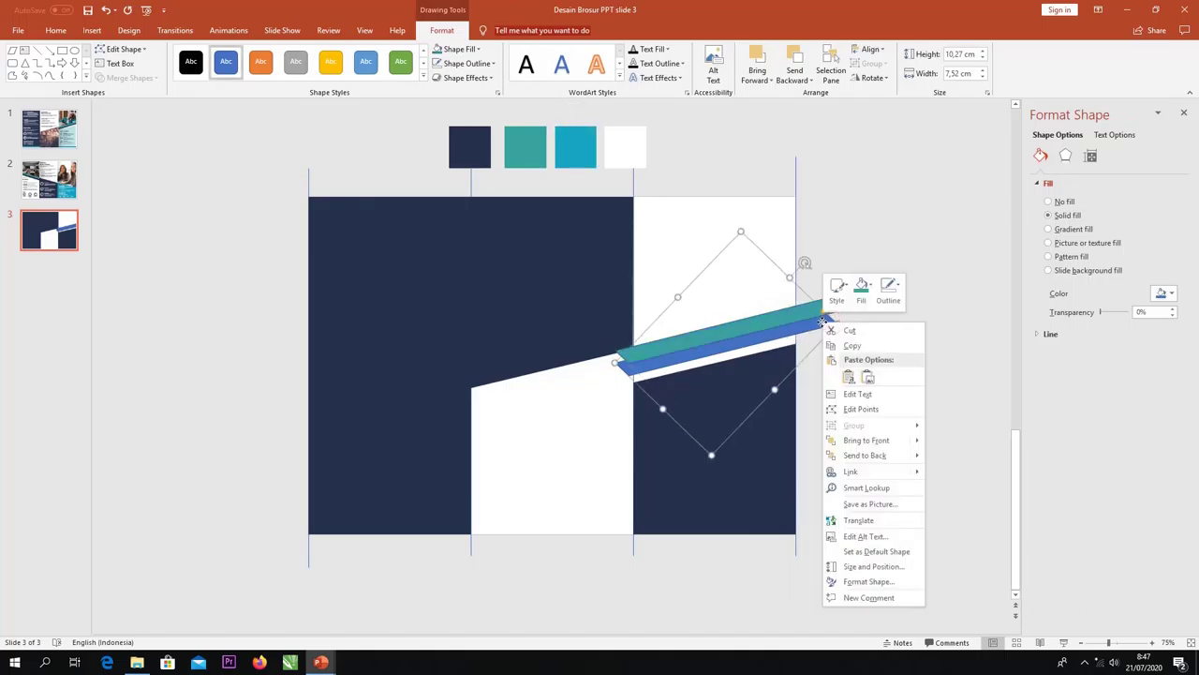
pyautogui.click(862, 298)
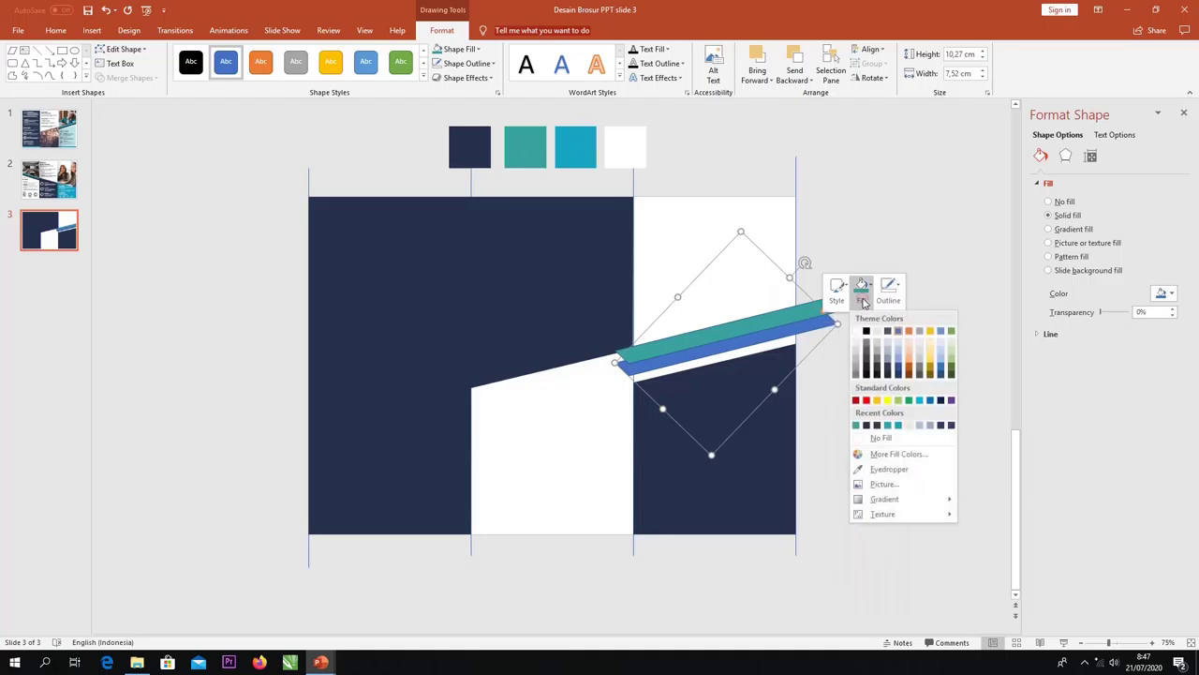
pyautogui.click(885, 463)
pyautogui.click(478, 165)
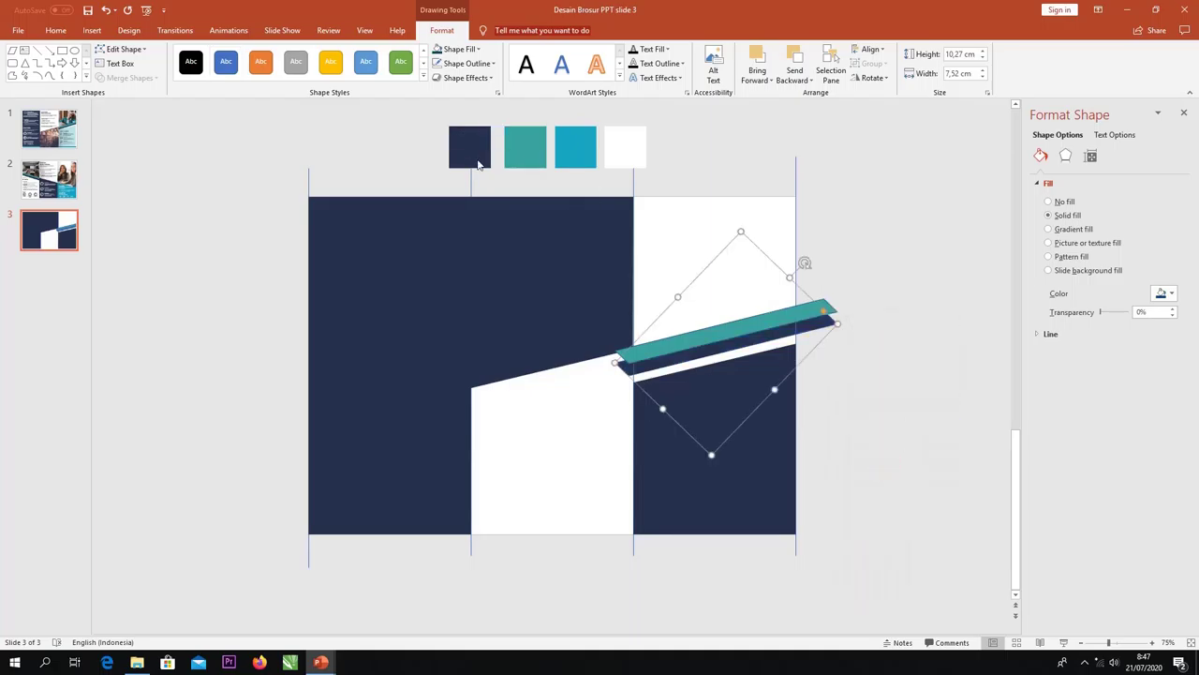
pyautogui.hotkey('ctrl', 'Down')
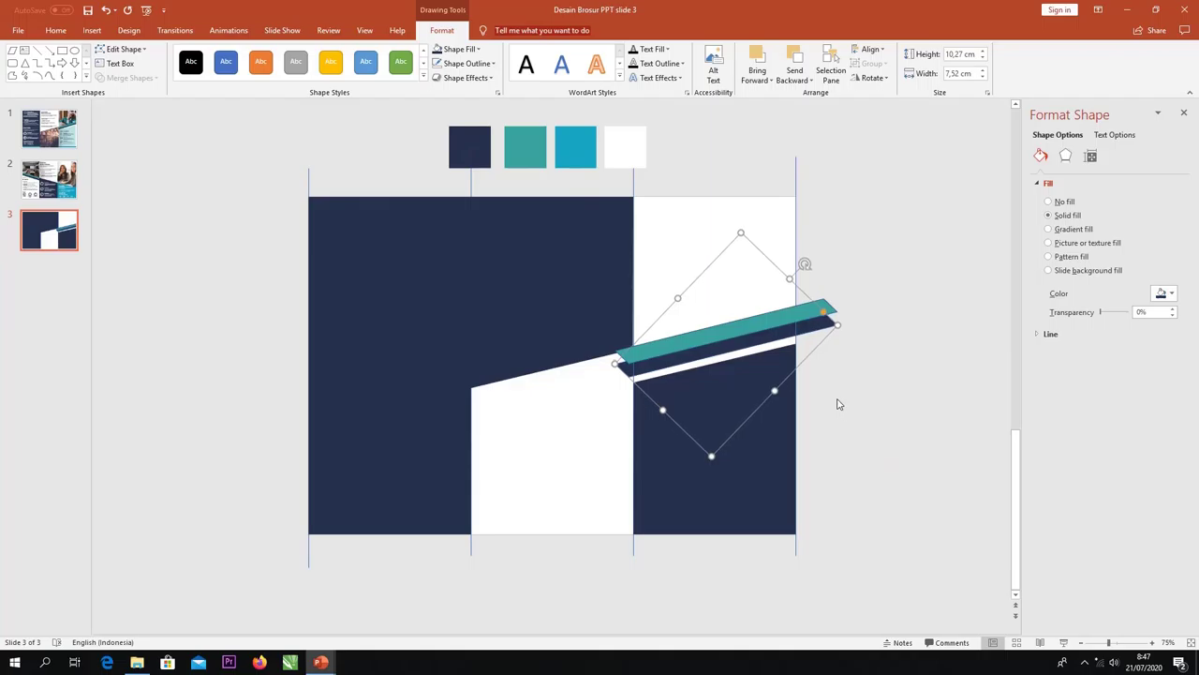
pyautogui.click(871, 407)
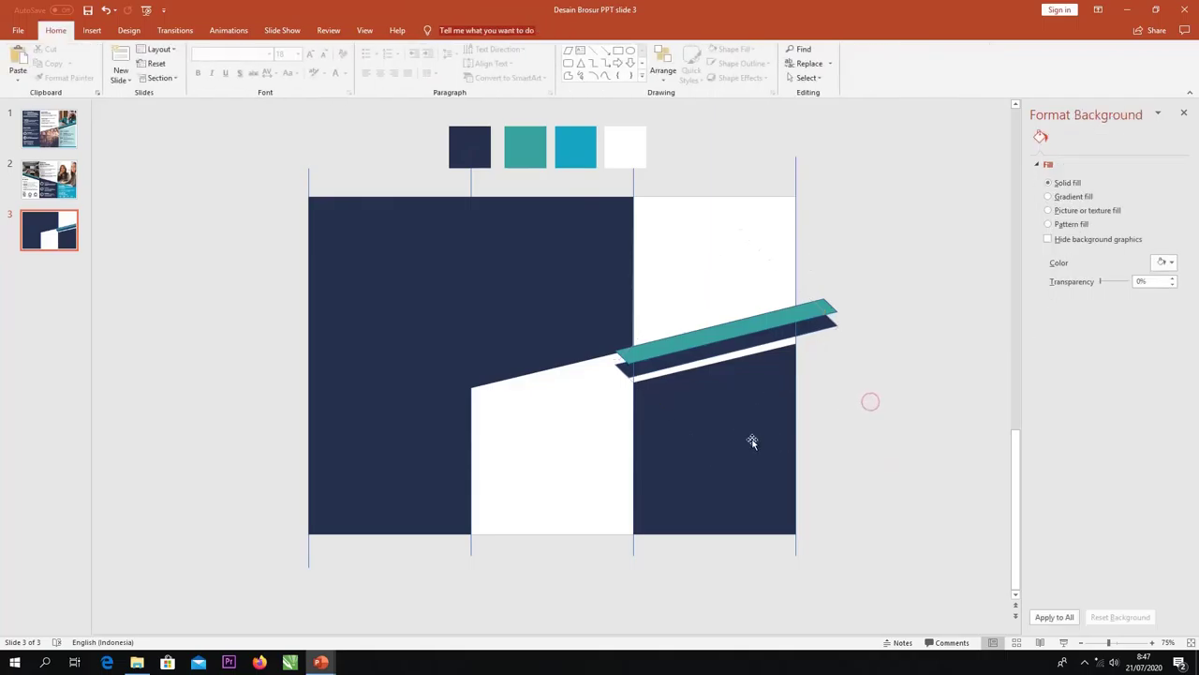
# Duplicate the lower-right panel shape and shrink the copy from its corner
pyautogui.click(751, 440)
pyautogui.moveTo(712, 343); pyautogui.dragTo(712, 339)
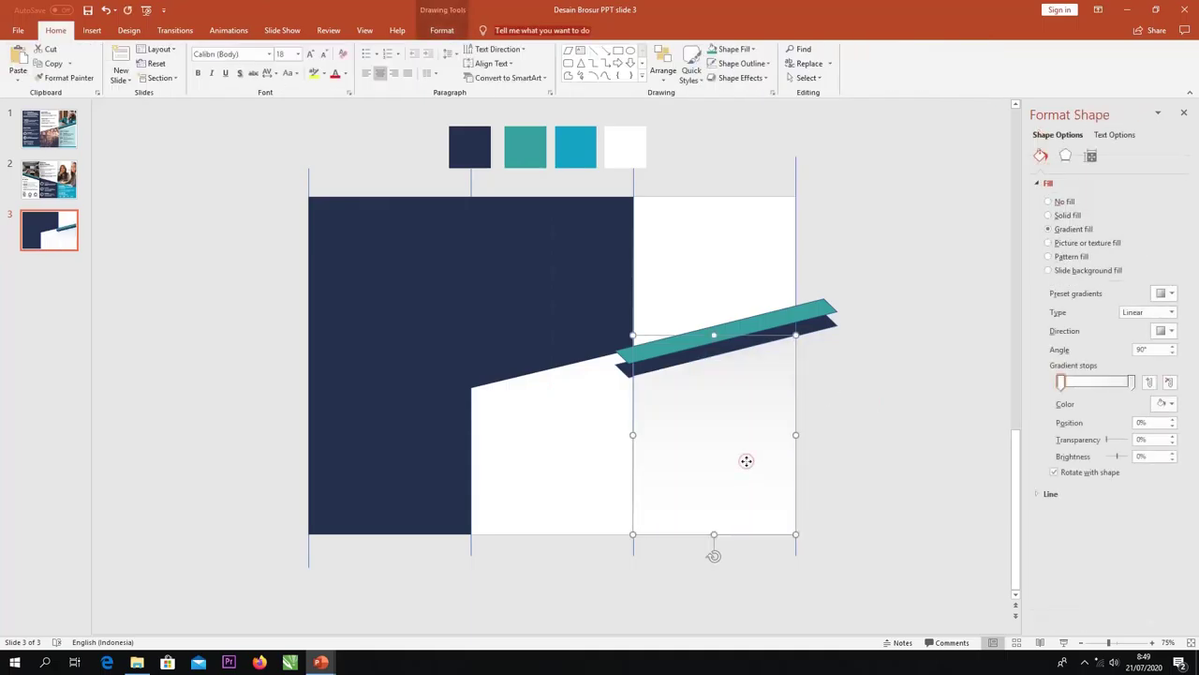
pyautogui.hotkey('ctrl', 'd')
pyautogui.click(924, 490)
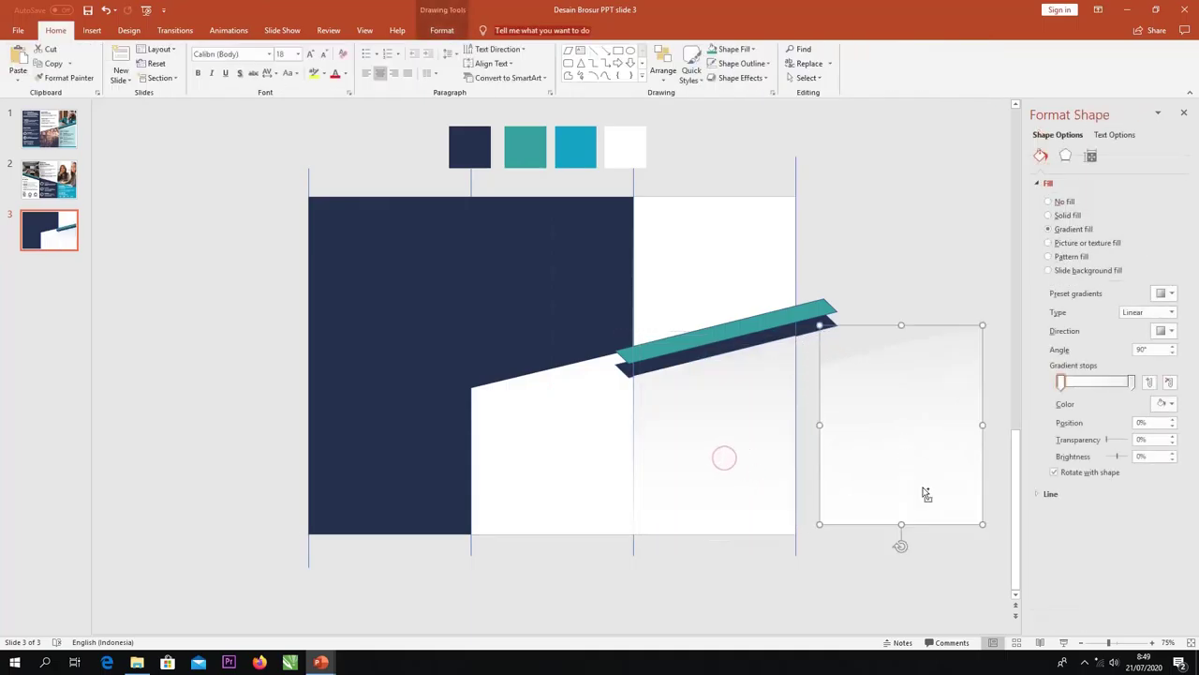
pyautogui.moveTo(981, 524); pyautogui.dragTo(958, 505)
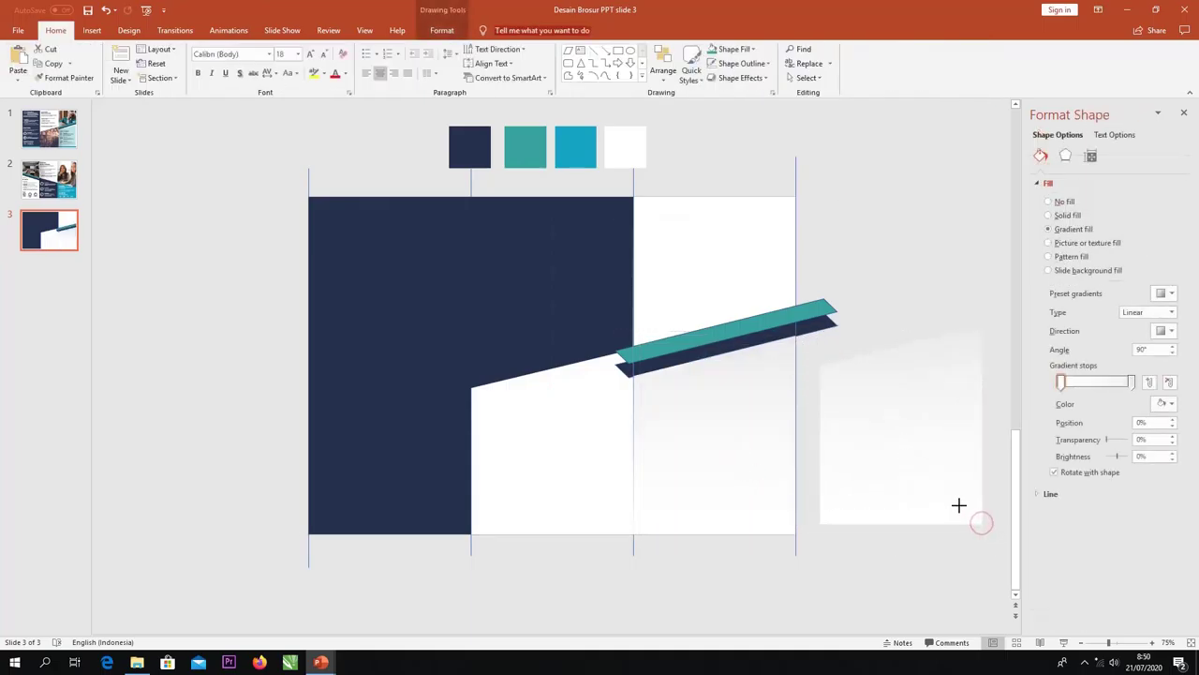
# Fill the copy teal at 50% transparency and move it into the right panel
pyautogui.rightClick(919, 434)
pyautogui.click(956, 456)
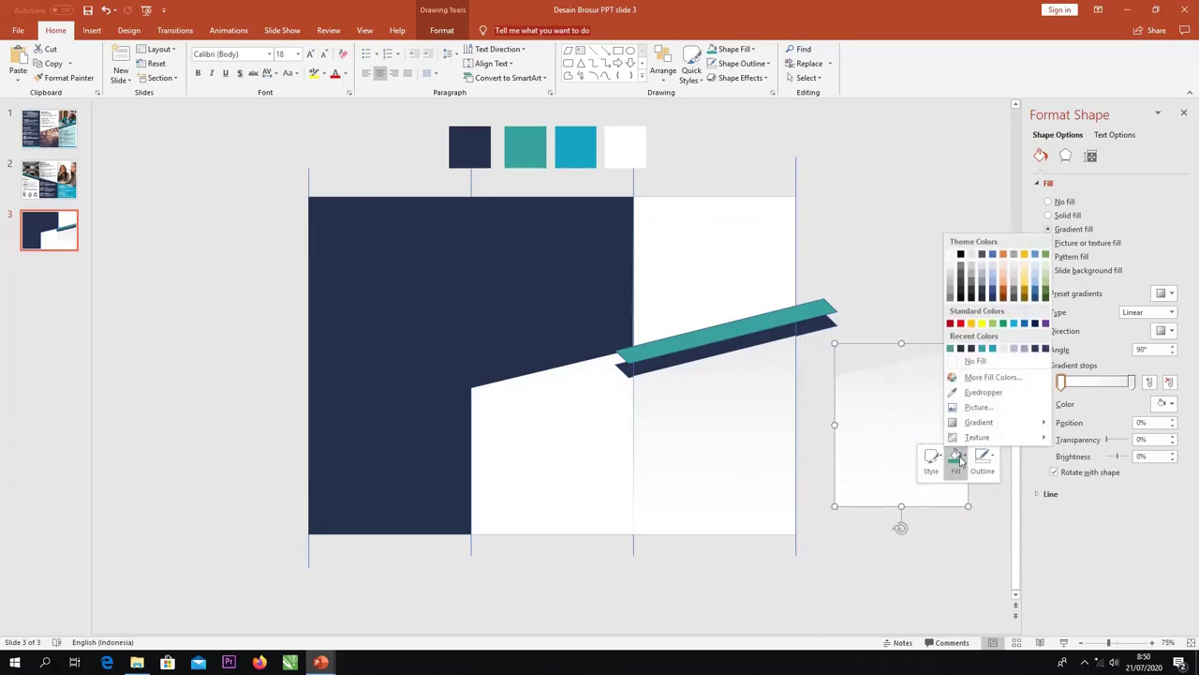
pyautogui.click(951, 347)
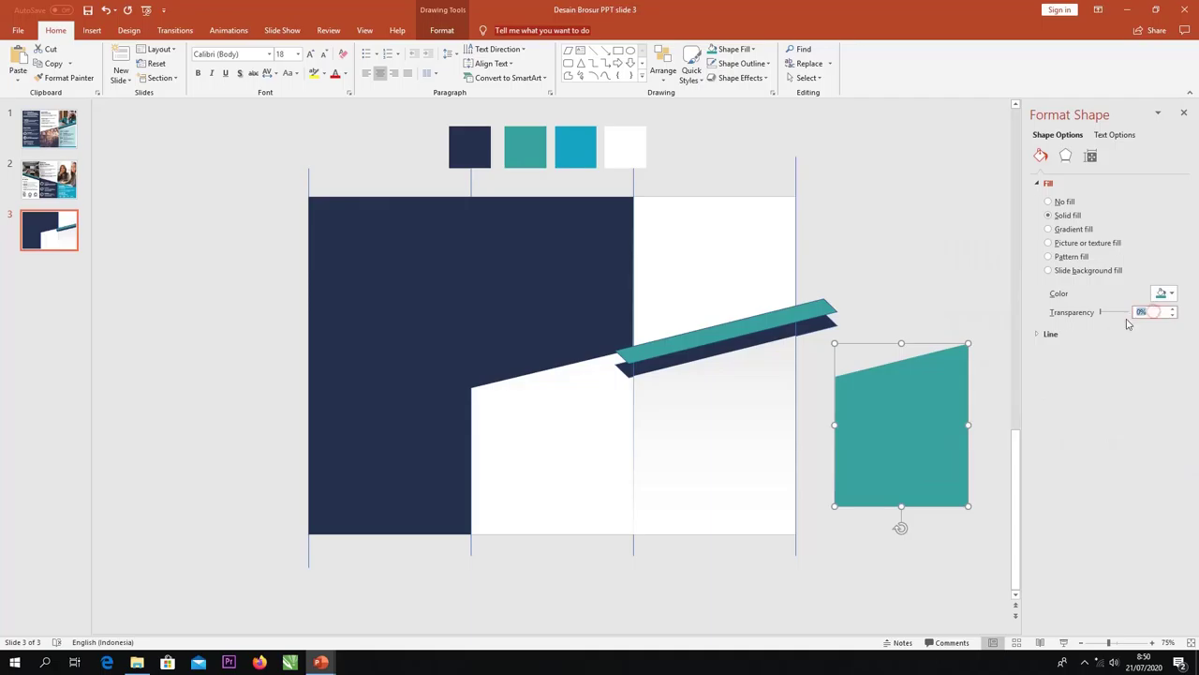
pyautogui.write('0')
pyautogui.press('Return')
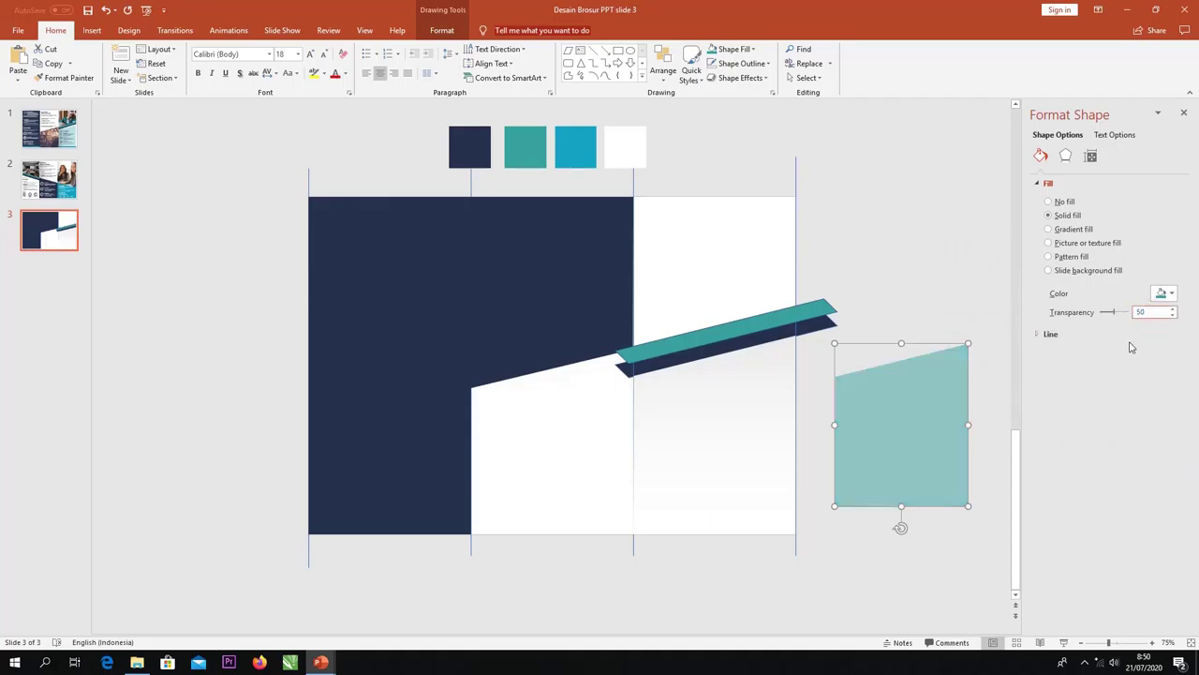
pyautogui.moveTo(930, 429); pyautogui.dragTo(742, 436)
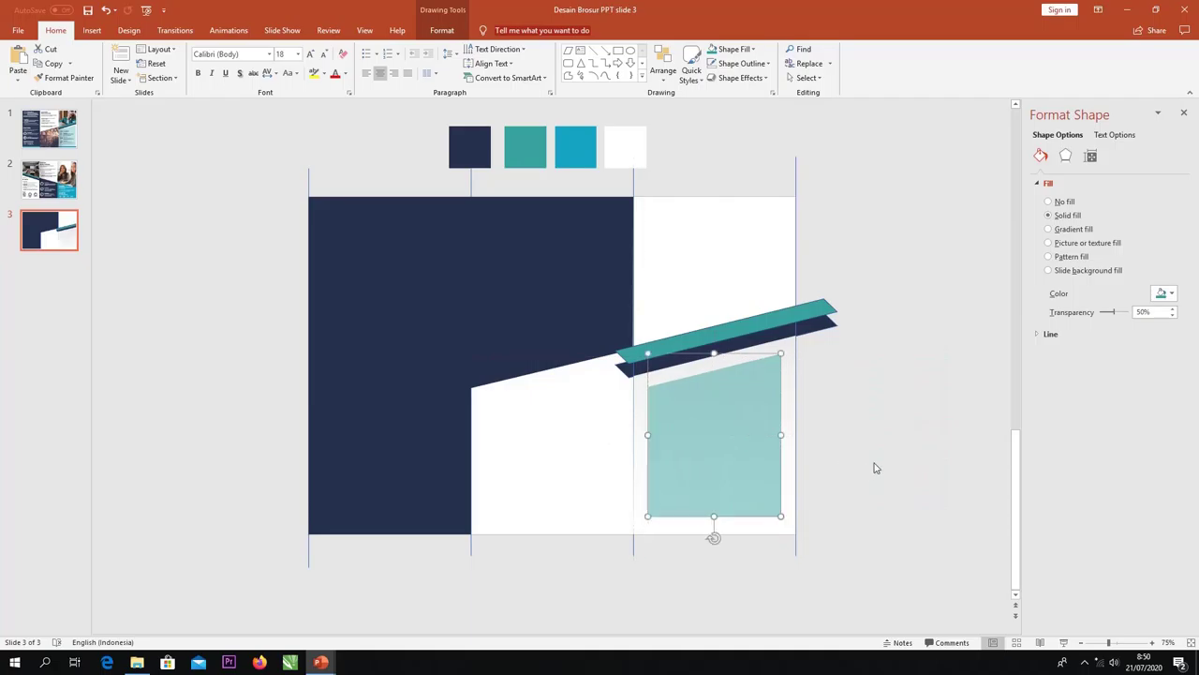
pyautogui.click(874, 464)
# Turn a copy of the navy panel into a thin full-width teal bottom bar, then paste the bookshelf photo
pyautogui.click(441, 445)
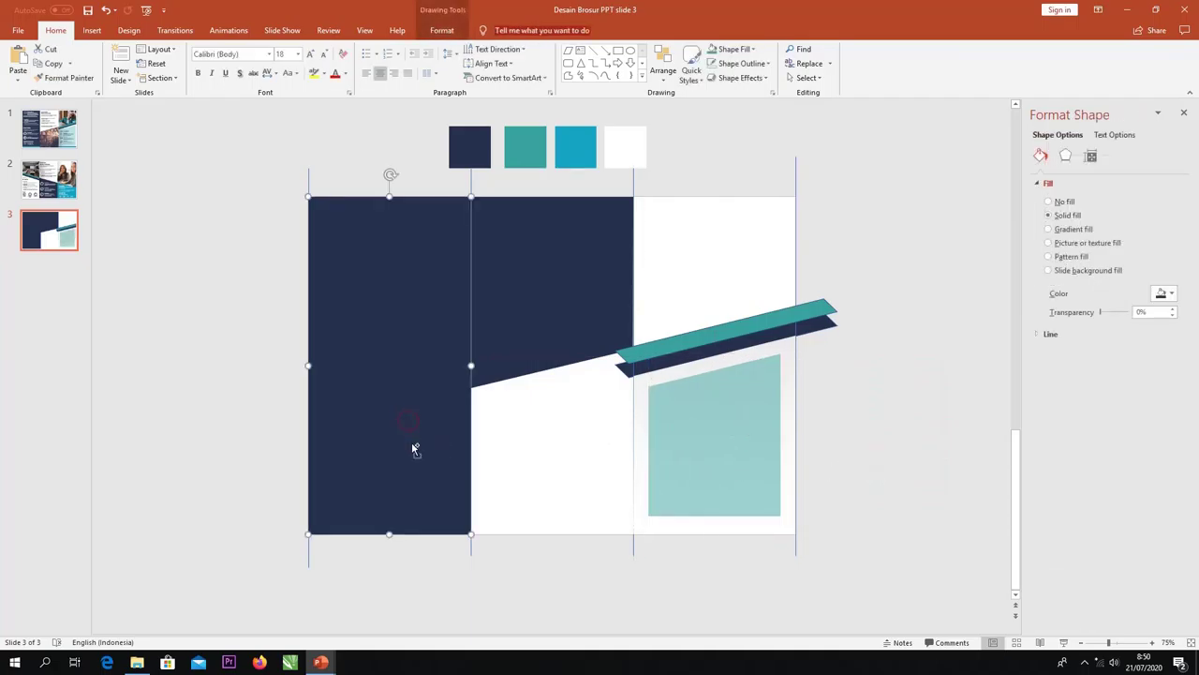
pyautogui.moveTo(415, 450); pyautogui.dragTo(423, 457)
pyautogui.moveTo(384, 336); pyautogui.dragTo(376, 327)
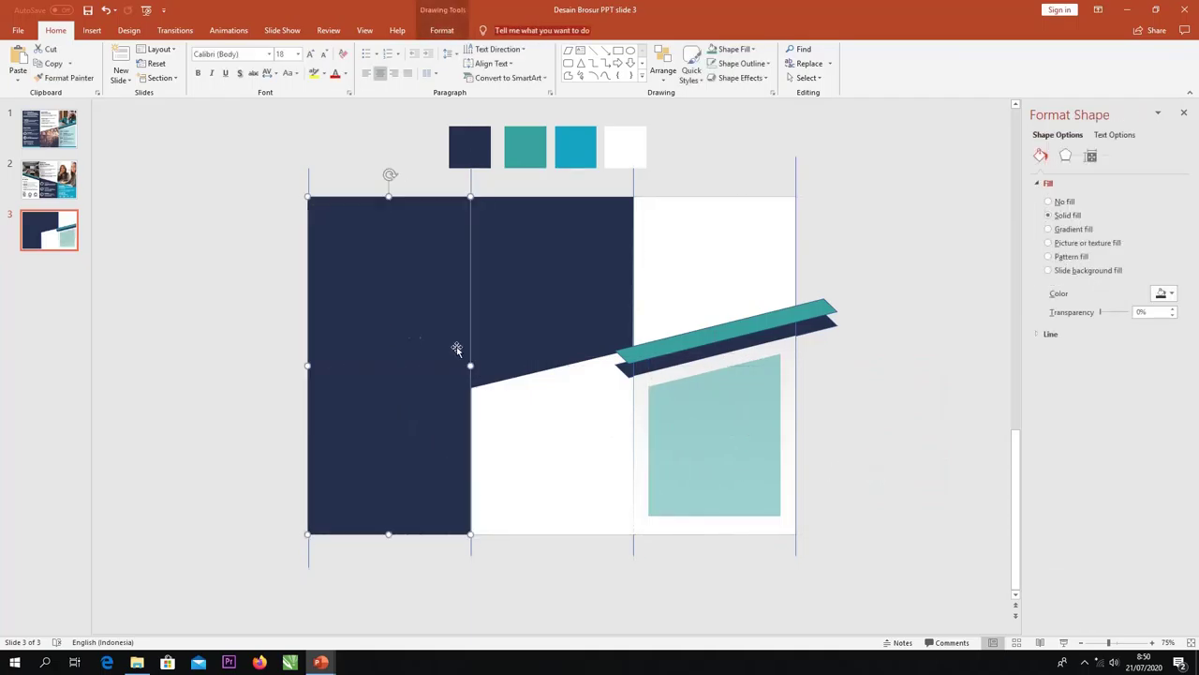
pyautogui.moveTo(471, 366); pyautogui.dragTo(795, 366)
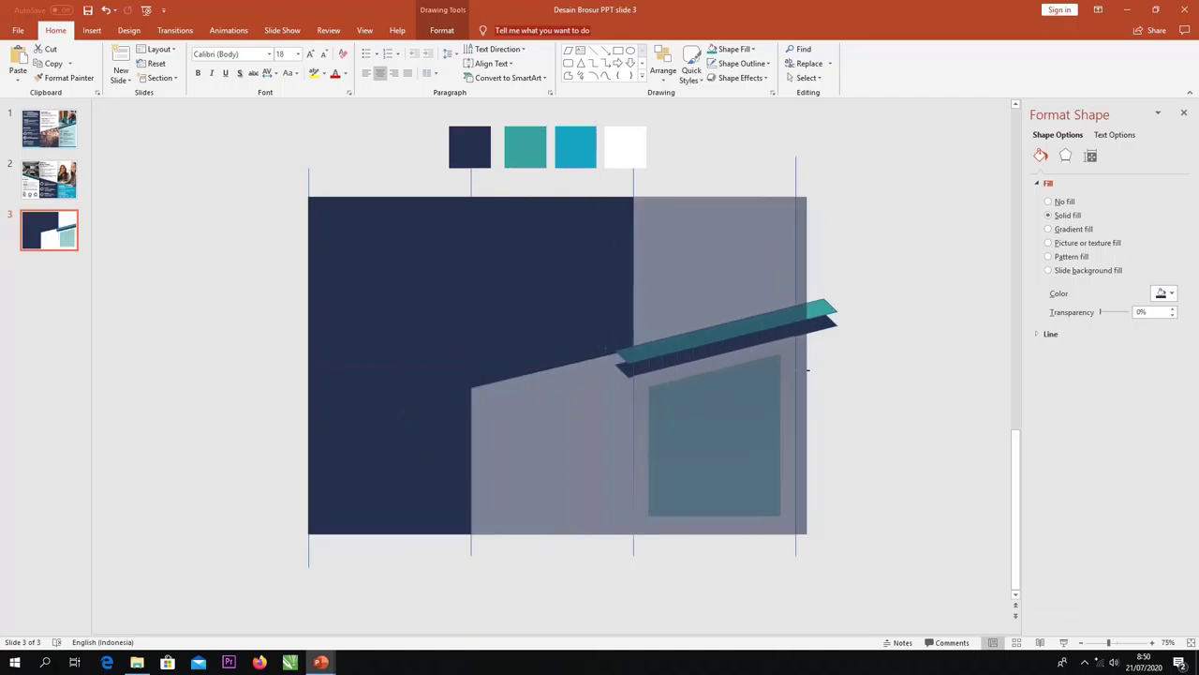
pyautogui.moveTo(551, 196); pyautogui.dragTo(549, 521)
pyautogui.rightClick(564, 528)
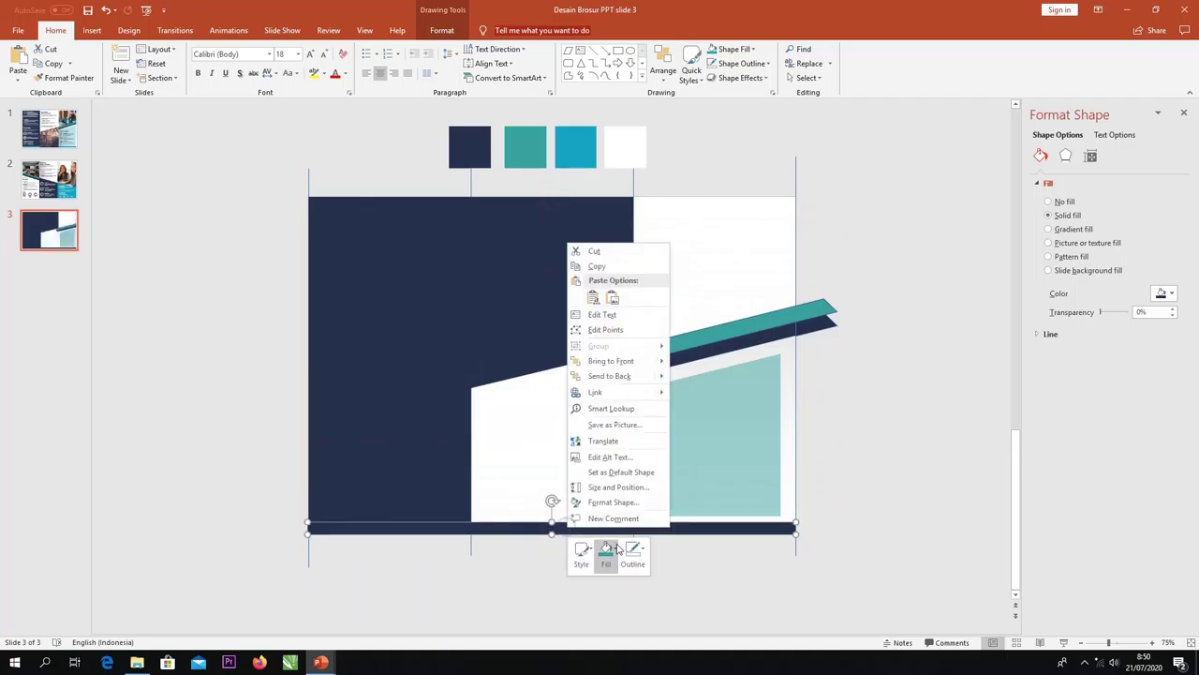
pyautogui.click(606, 551)
pyautogui.click(600, 442)
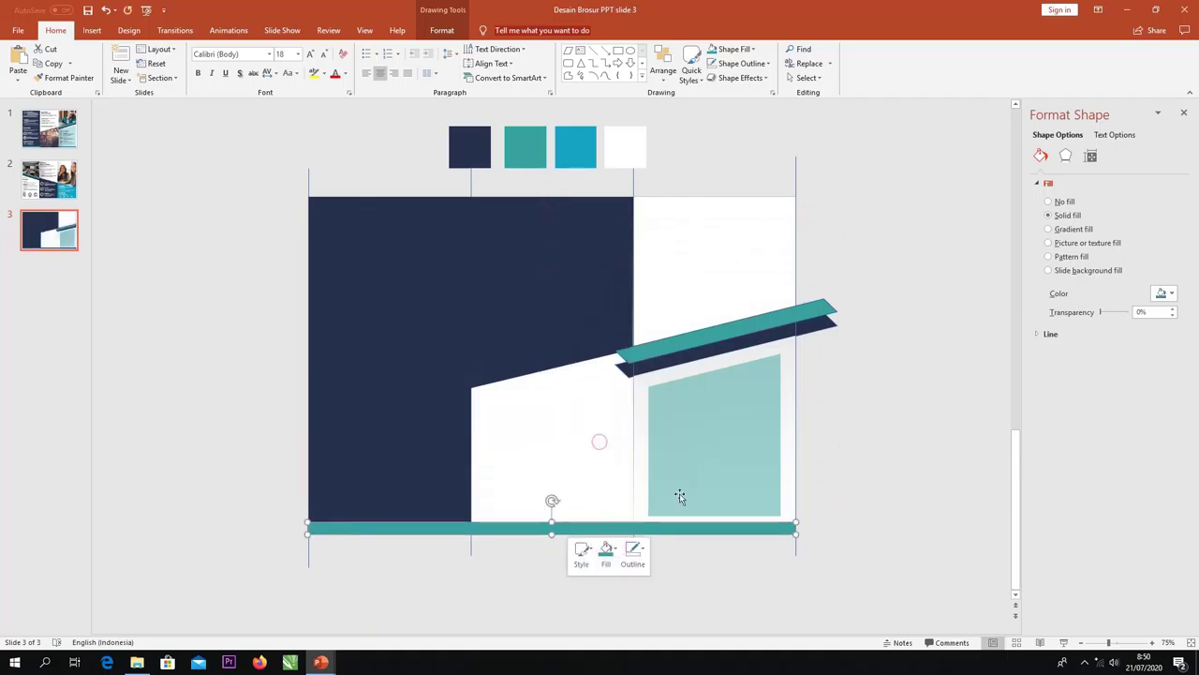
pyautogui.click(861, 541)
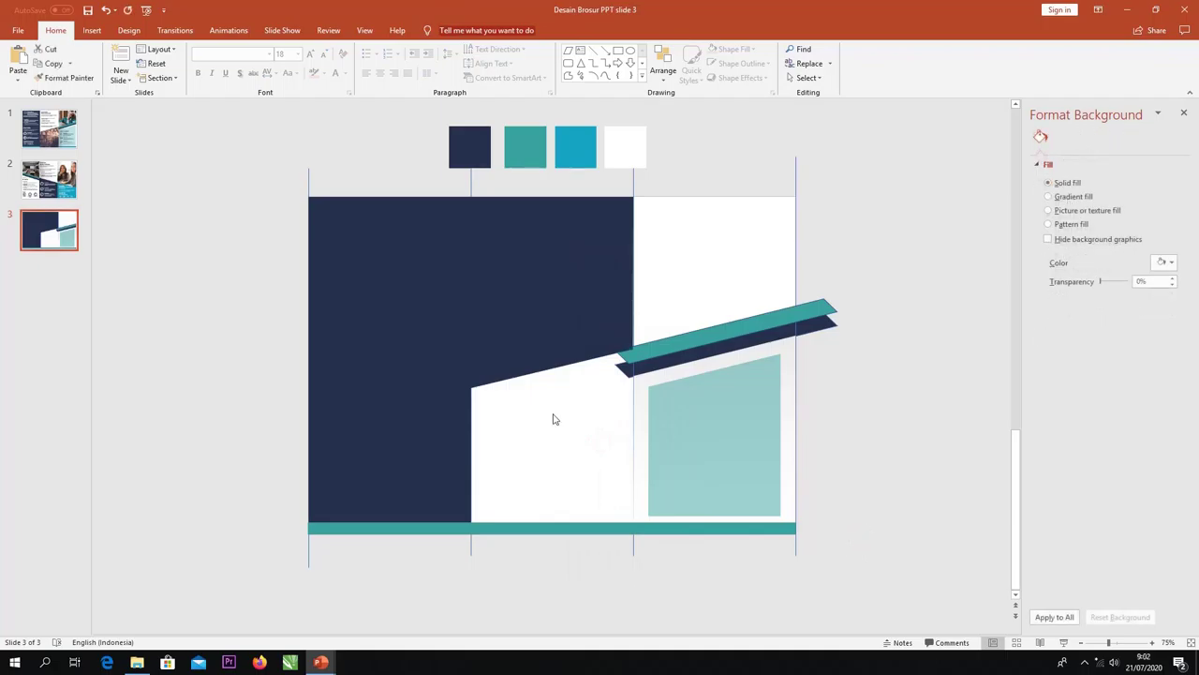
pyautogui.hotkey('ctrl', 'v')
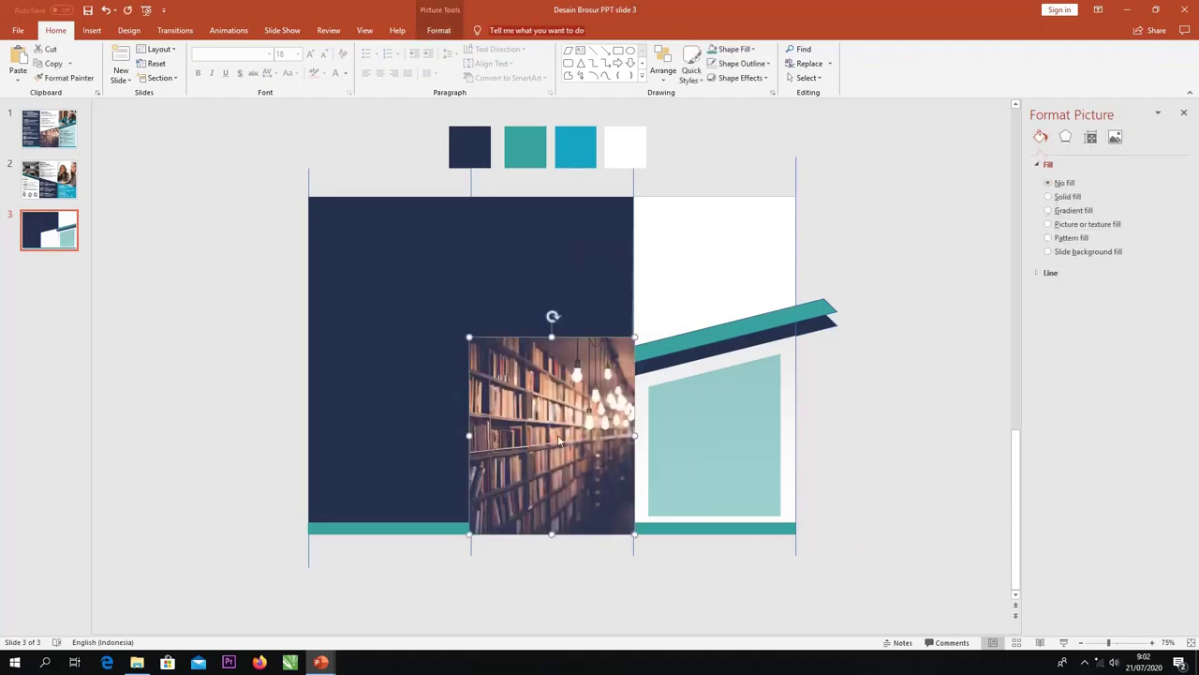
# Move the bookshelf photo into the middle panel, then bring the navy rectangle to front and fill it white
pyautogui.moveTo(555, 427); pyautogui.dragTo(554, 432)
pyautogui.click(536, 260)
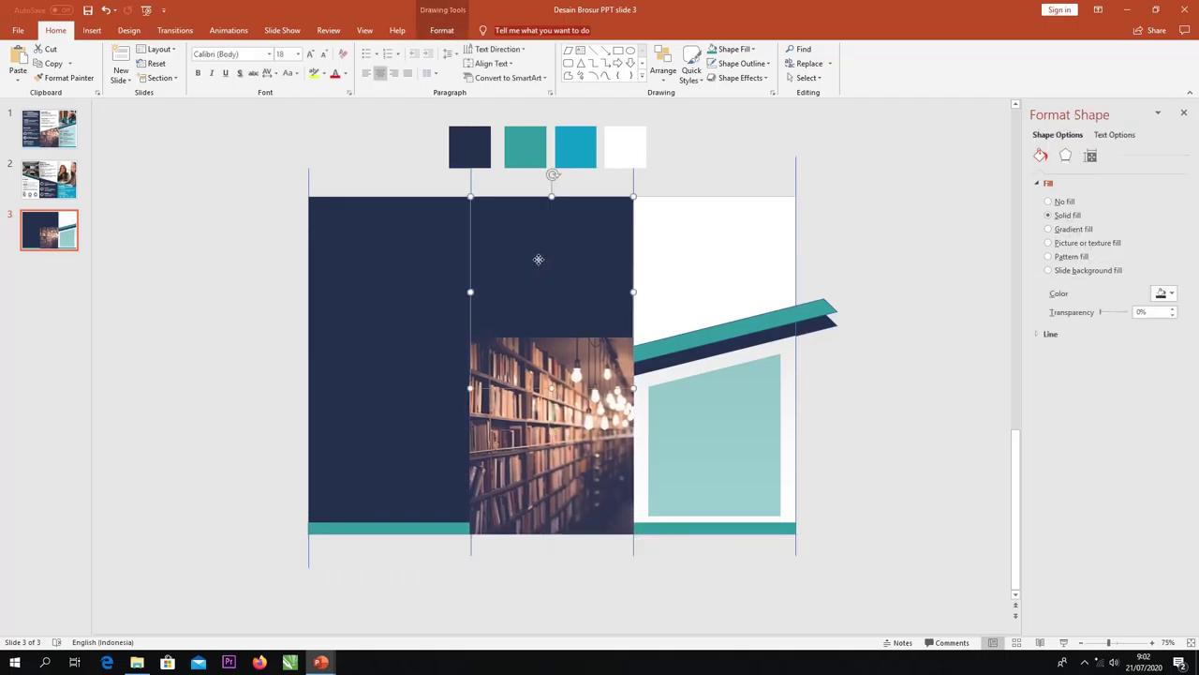
pyautogui.rightClick(540, 262)
pyautogui.click(589, 377)
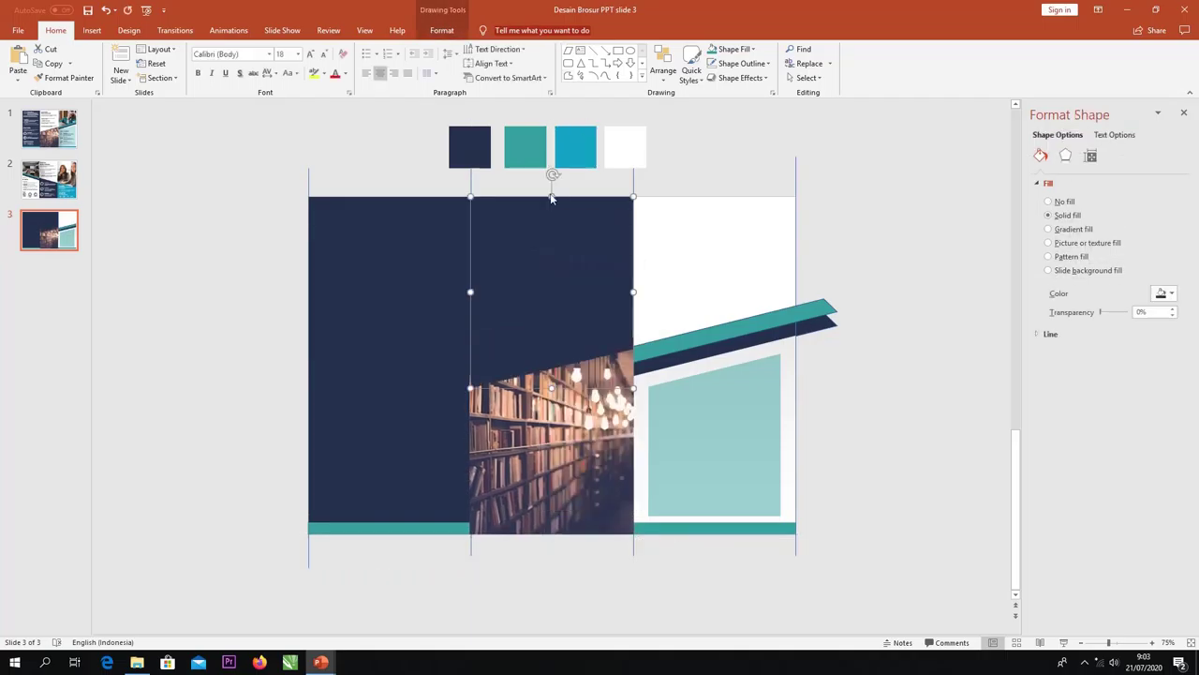
pyautogui.rightClick(564, 268)
pyautogui.click(604, 233)
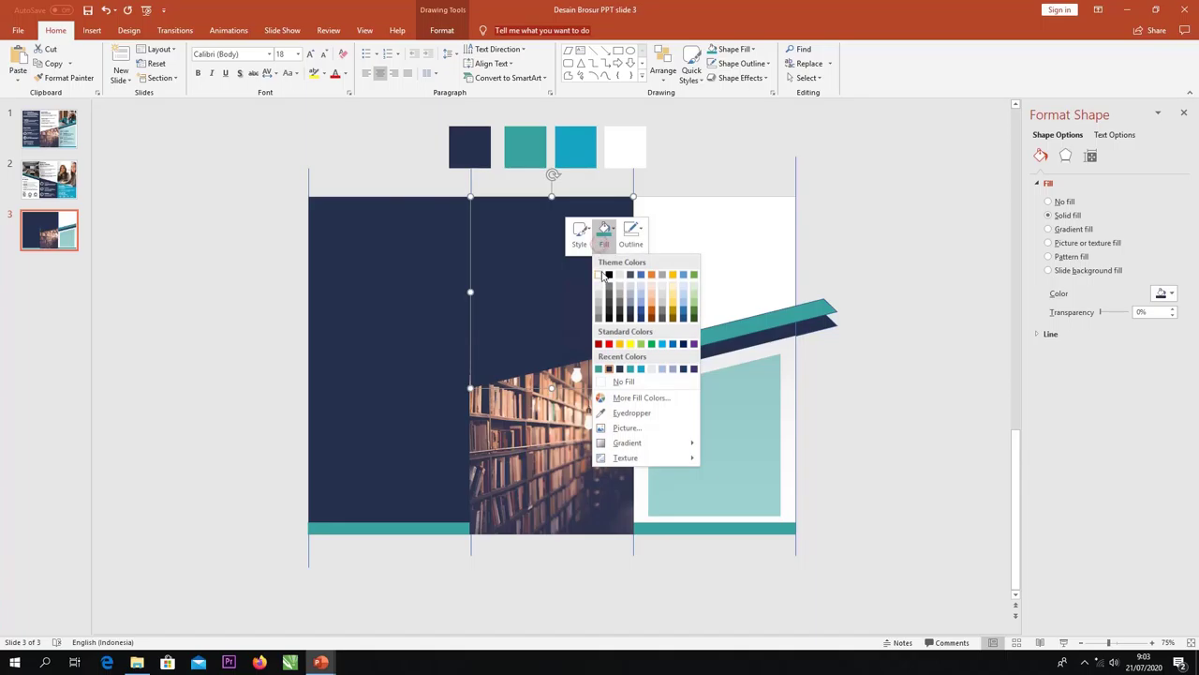
pyautogui.click(602, 277)
pyautogui.click(885, 373)
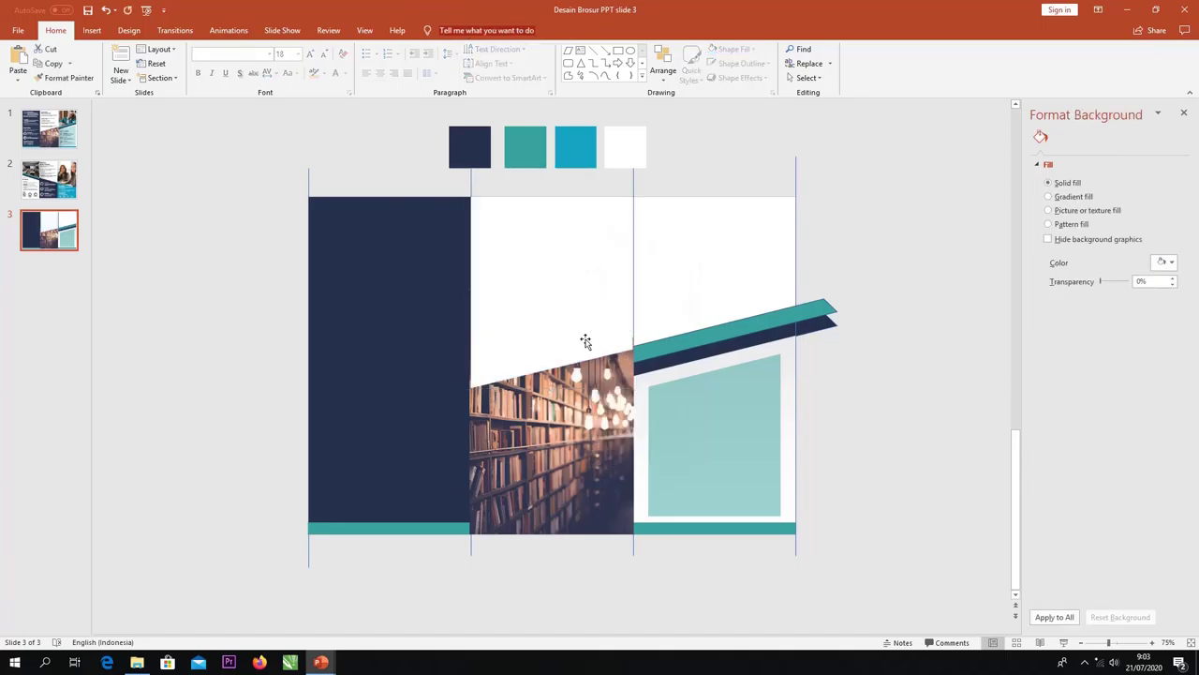
# Paste the student photo on the right panel and bring the stripes and panels in front of it
pyautogui.hotkey('ctrl', 'v')
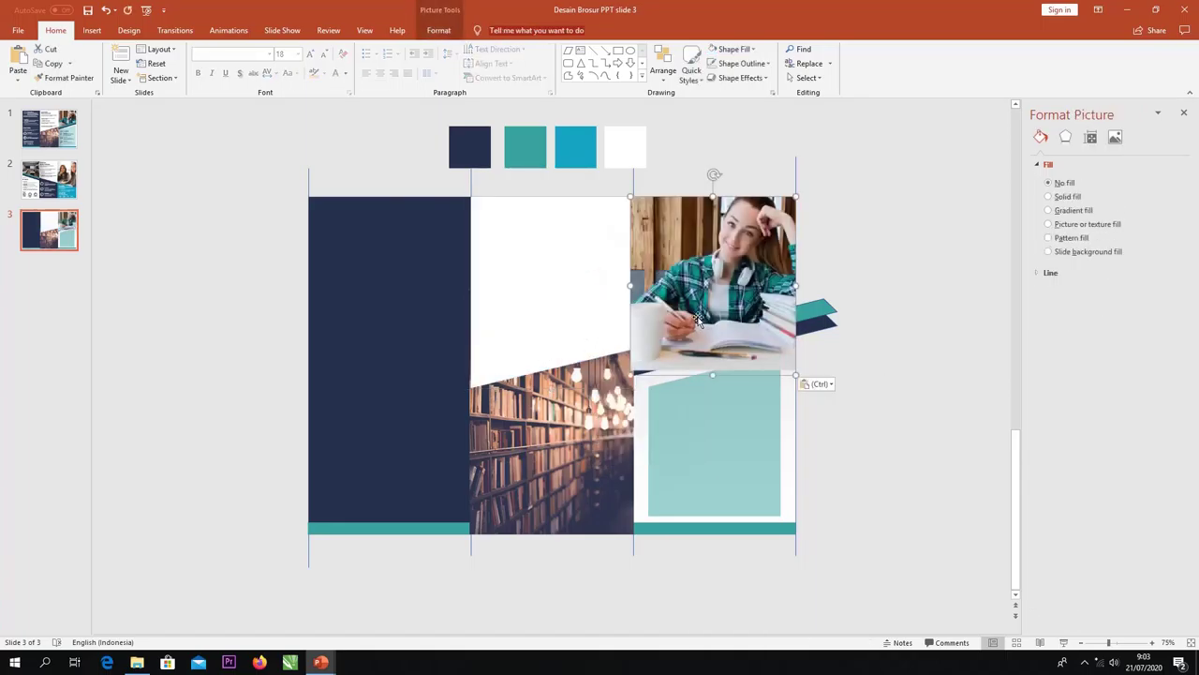
pyautogui.click(836, 350)
pyautogui.press('Tab')
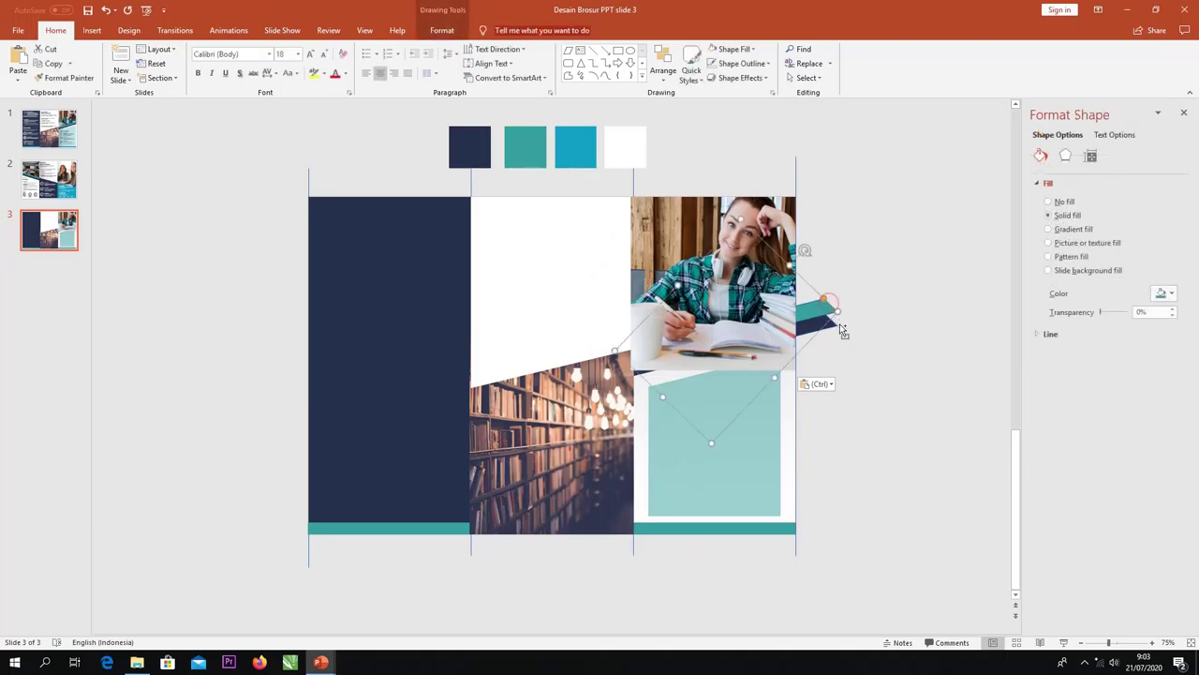
pyautogui.keyDown('shift'); pyautogui.click(837, 326); pyautogui.keyUp('shift')
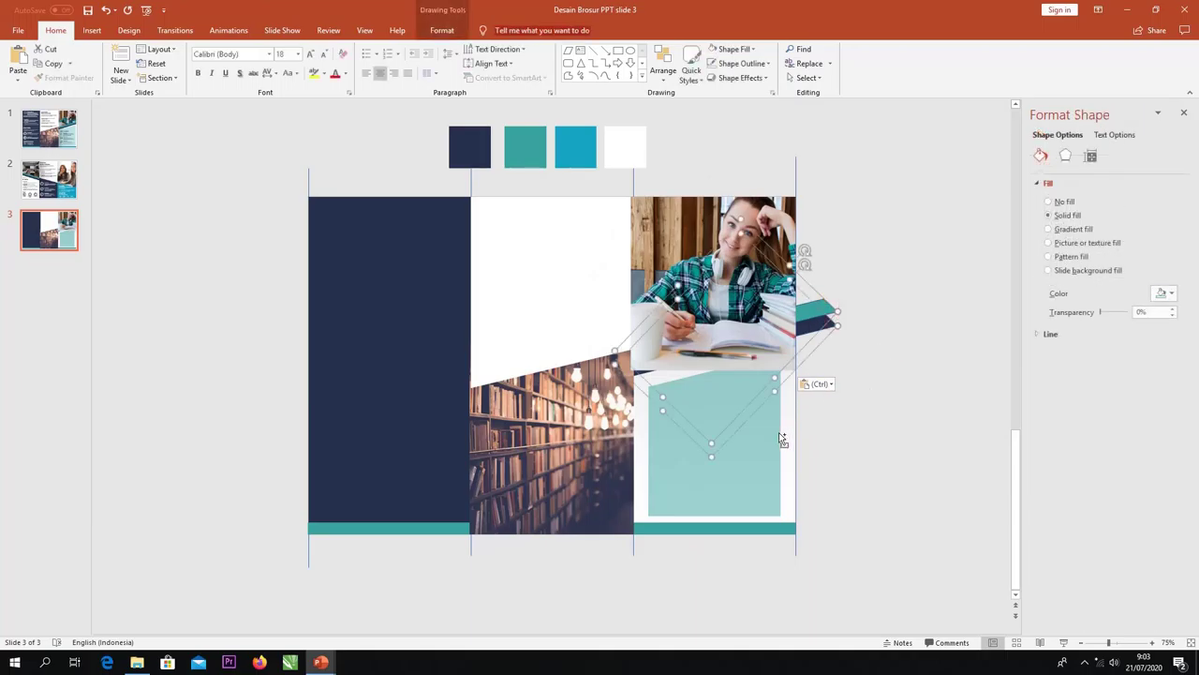
pyautogui.keyDown('shift'); pyautogui.click(787, 422); pyautogui.keyUp('shift')
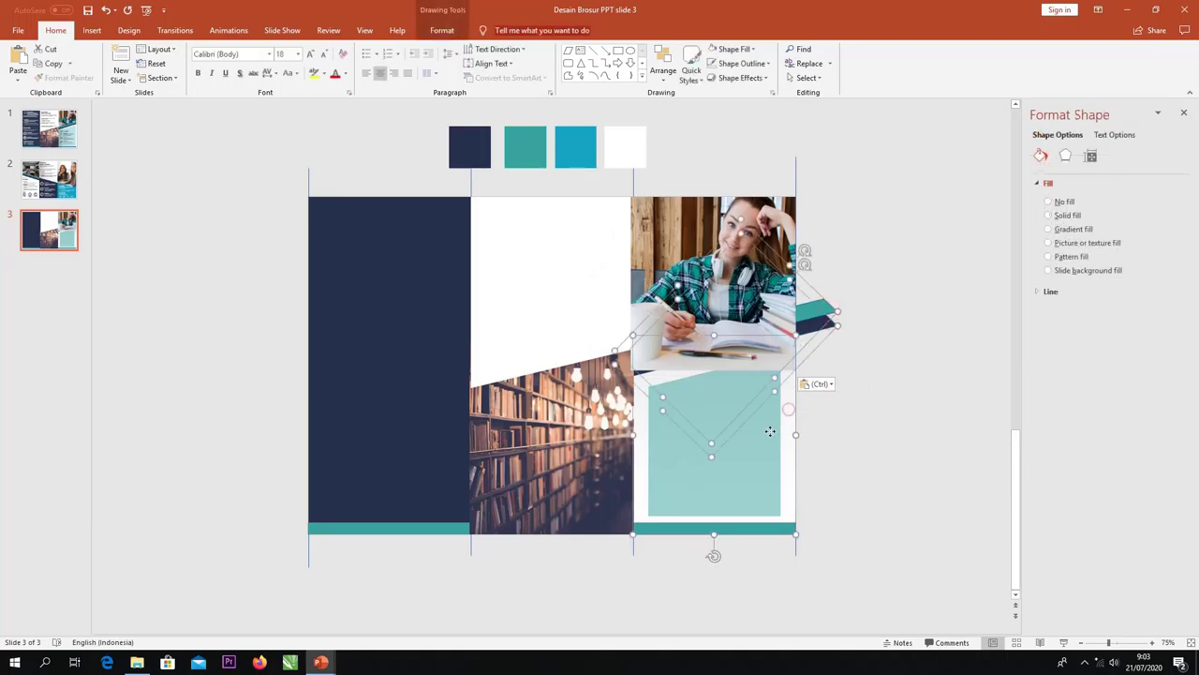
pyautogui.keyDown('shift'); pyautogui.click(772, 428); pyautogui.keyUp('shift')
pyautogui.rightClick(772, 428)
pyautogui.click(829, 511)
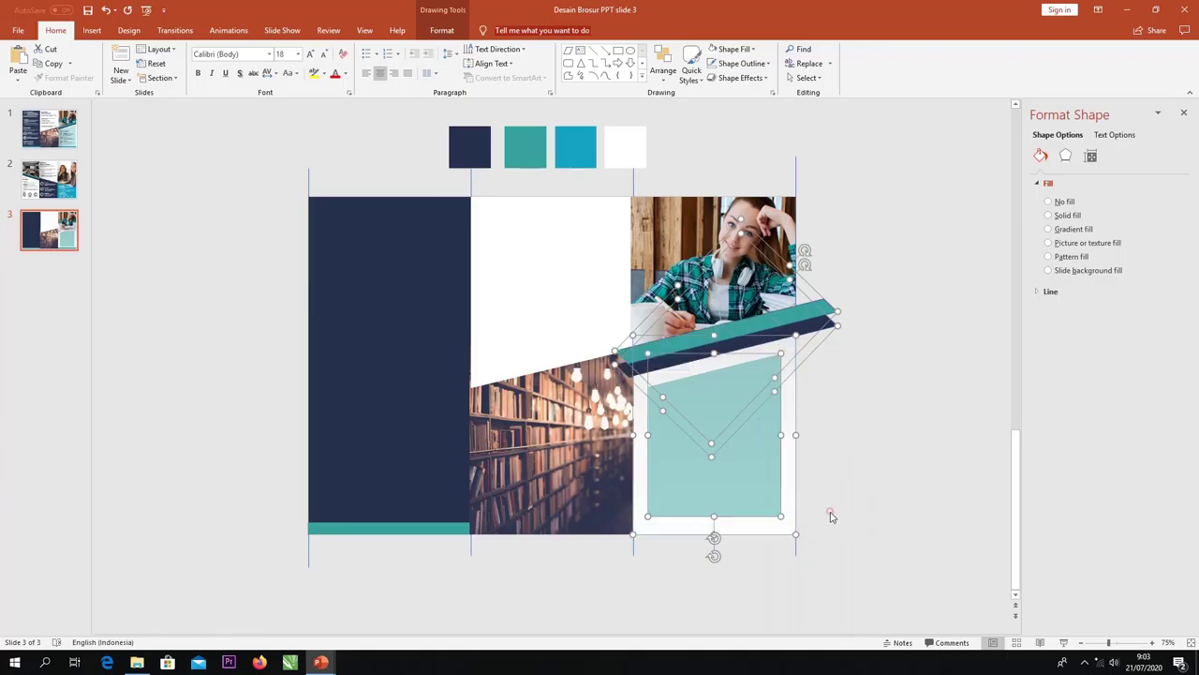
# Bring the library photo and white middle panel to the front
pyautogui.click(891, 408)
pyautogui.press('Tab')
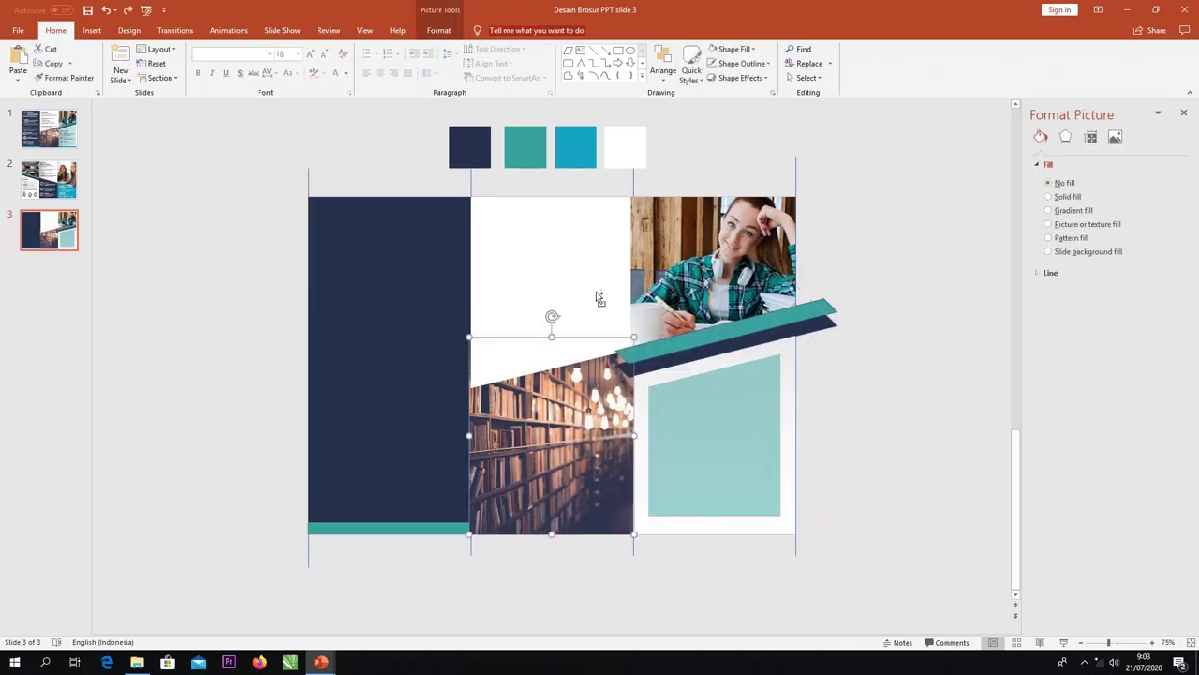
pyautogui.keyDown('shift'); pyautogui.click(600, 298); pyautogui.keyUp('shift')
pyautogui.rightClick(594, 285)
pyautogui.click(661, 375)
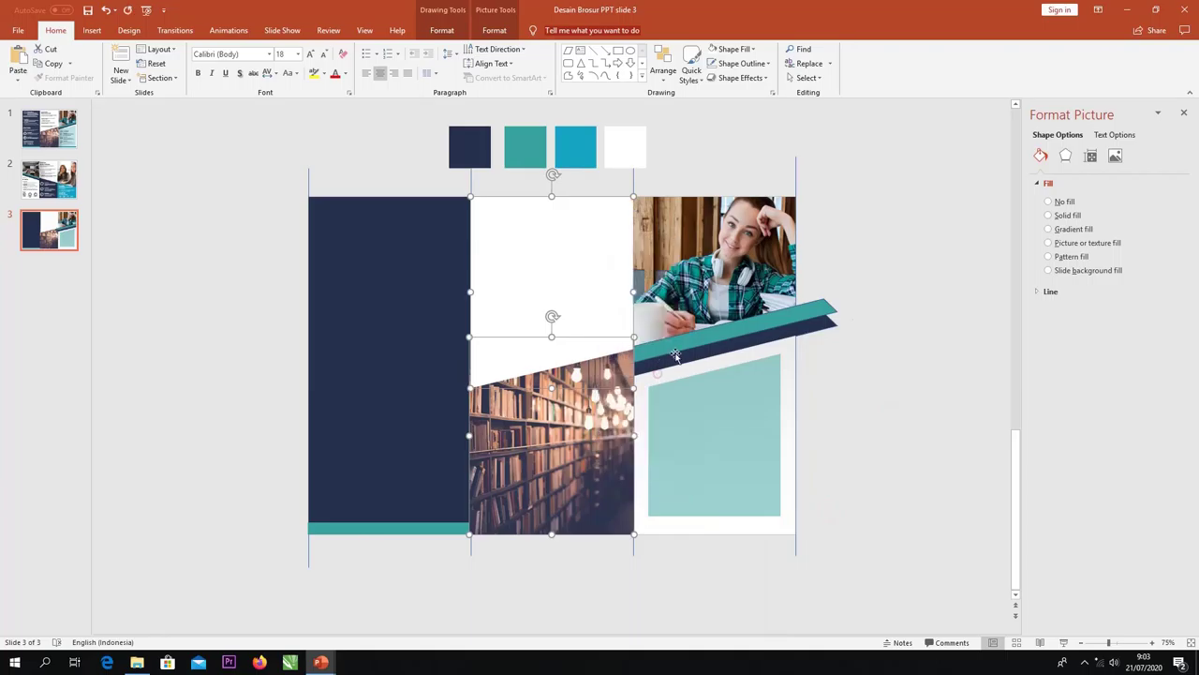
pyautogui.click(878, 365)
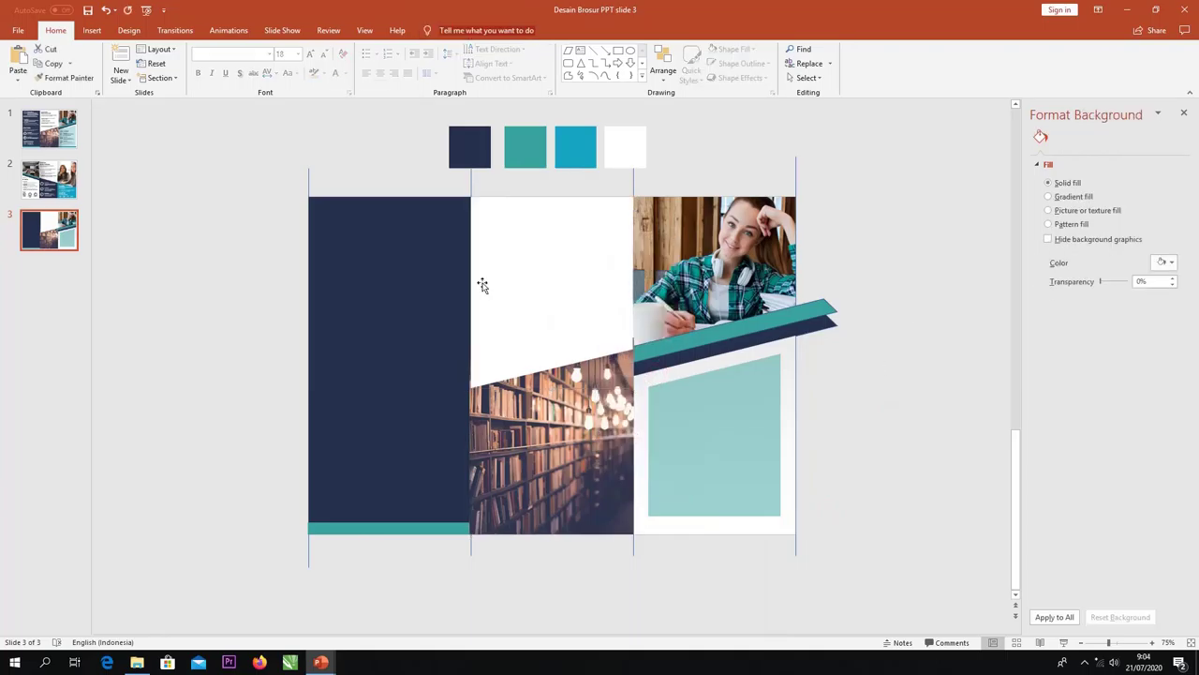
# Paste the circular logo at the top of the navy left panel
pyautogui.hotkey('ctrl', 'v')
pyautogui.moveTo(339, 214); pyautogui.dragTo(333, 214)
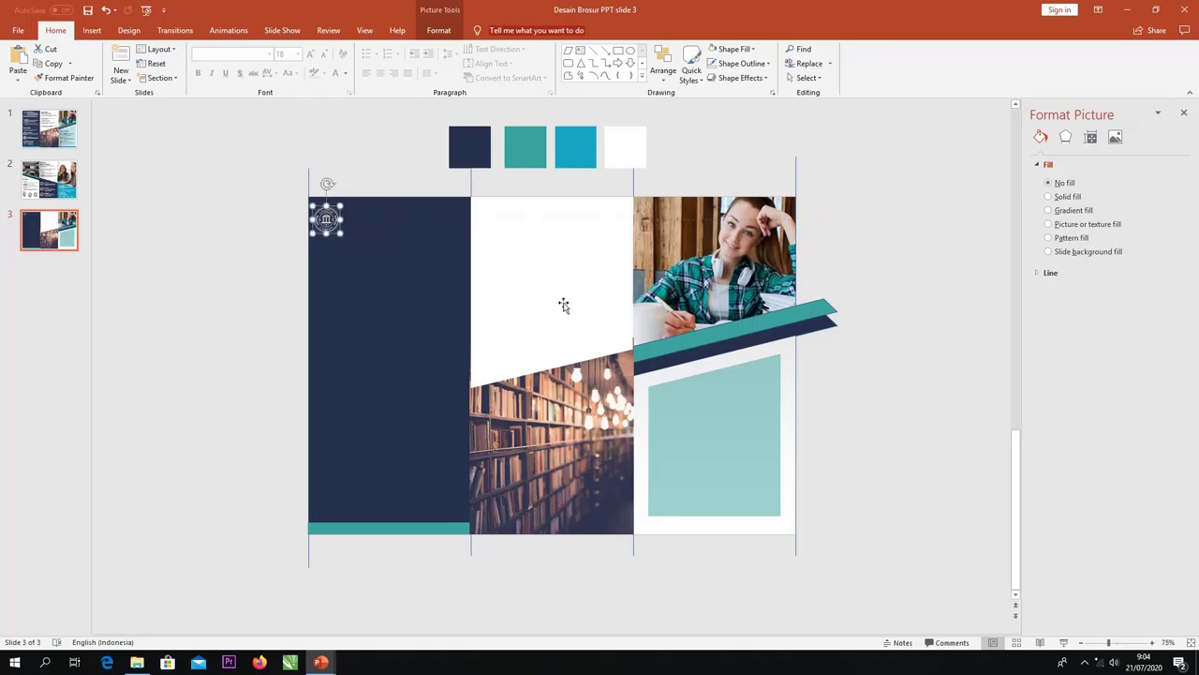
pyautogui.click(307, 183)
# Add a text box with the FAKULTAS RUMAH TUTORIAL title beside the logo and narrow it
pyautogui.click(91, 30)
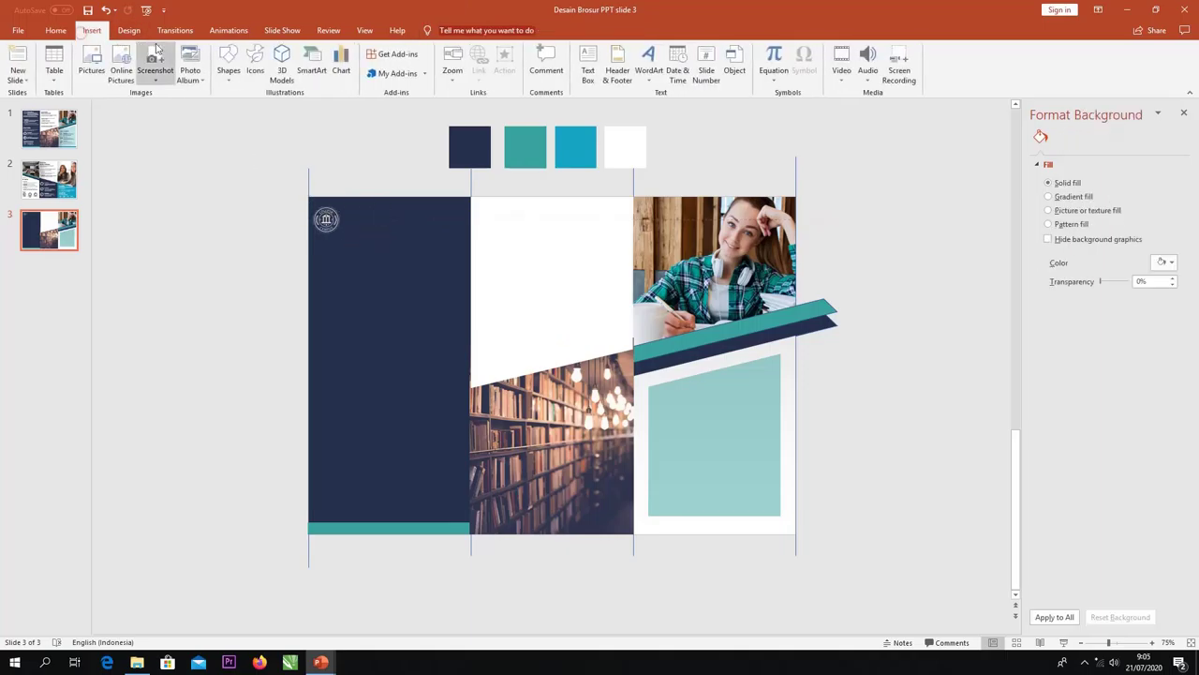
pyautogui.click(229, 73)
pyautogui.click(236, 106)
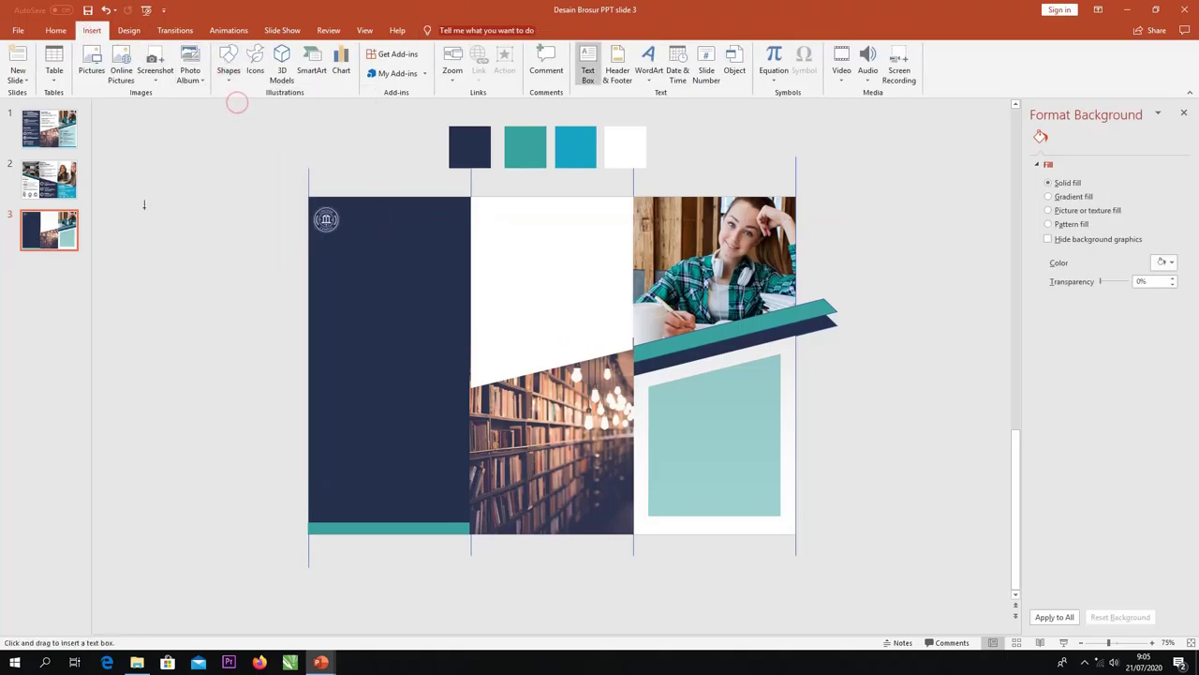
pyautogui.moveTo(144, 205); pyautogui.dragTo(296, 298)
pyautogui.write('FAKULTAS RUMAH TUTORIAL')
pyautogui.moveTo(198, 205); pyautogui.dragTo(397, 202)
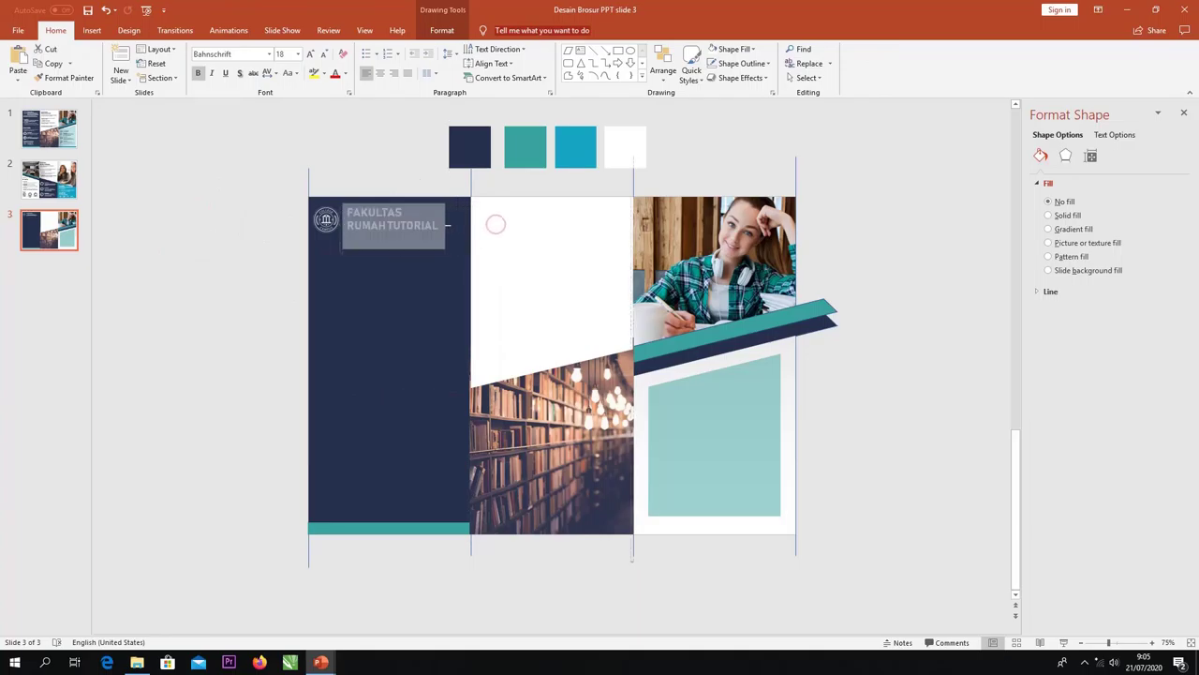
pyautogui.moveTo(495, 226); pyautogui.dragTo(394, 235)
pyautogui.click(93, 31)
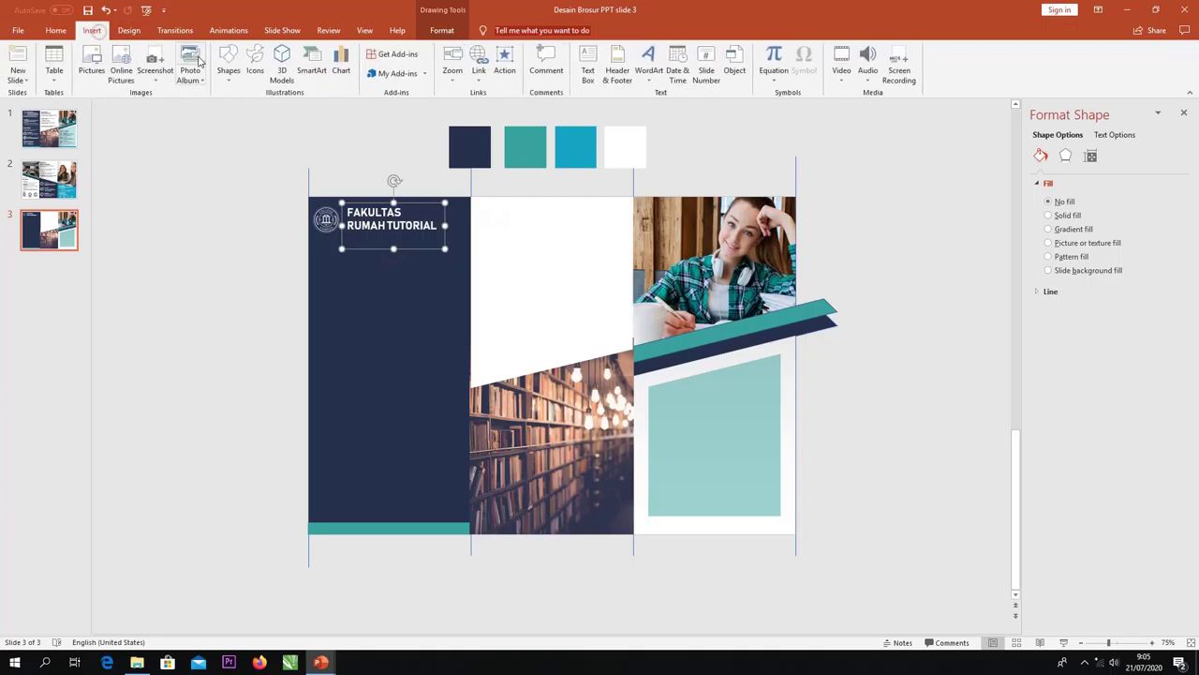
# Draw a horizontal line under the FAKULTAS RUMAH TUTORIAL title and make it white, 3 pt wide
pyautogui.click(232, 75)
pyautogui.click(247, 104)
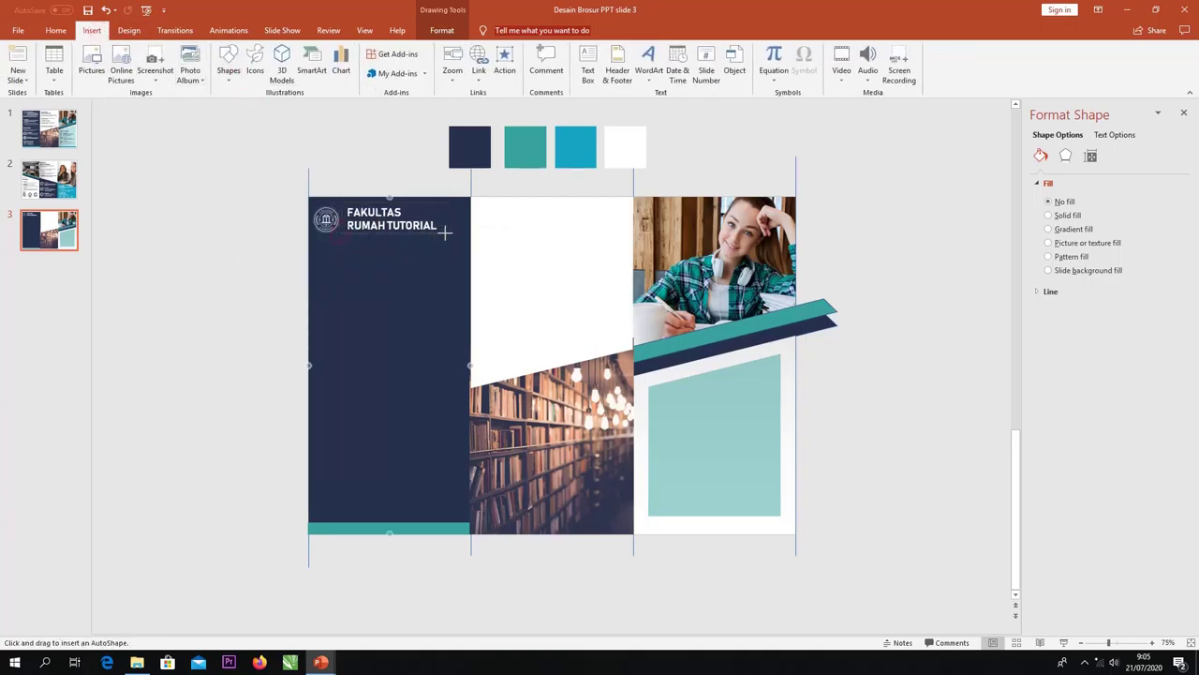
pyautogui.moveTo(339, 233); pyautogui.dragTo(445, 233)
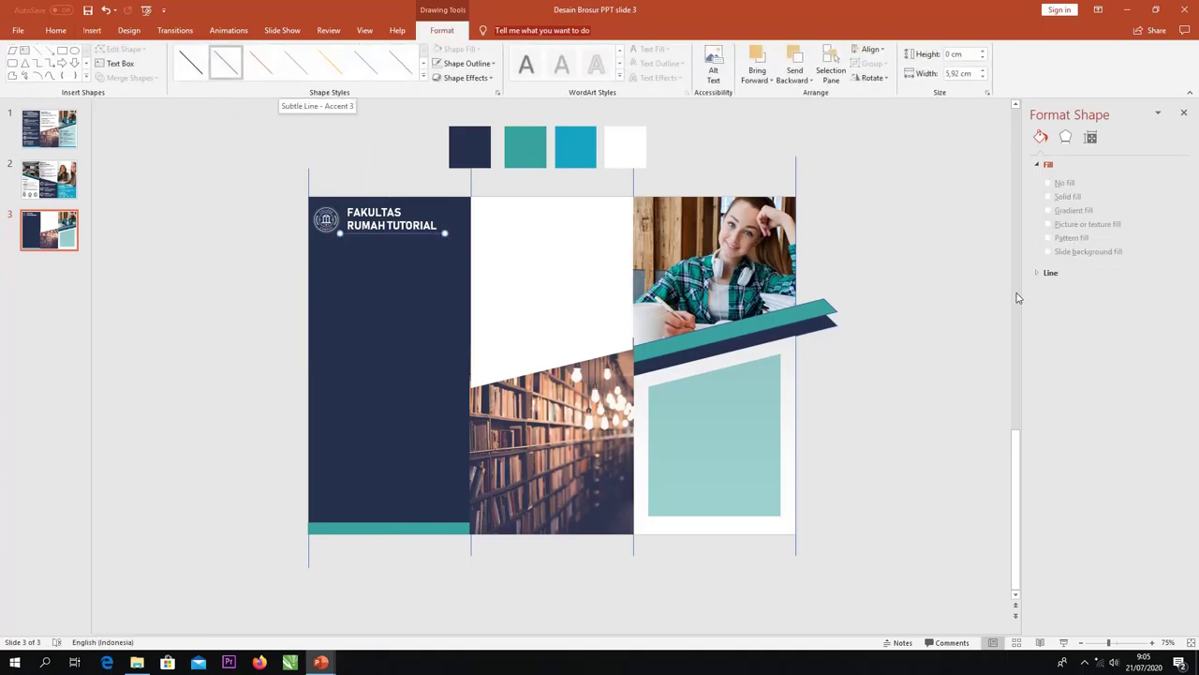
pyautogui.click(1045, 272)
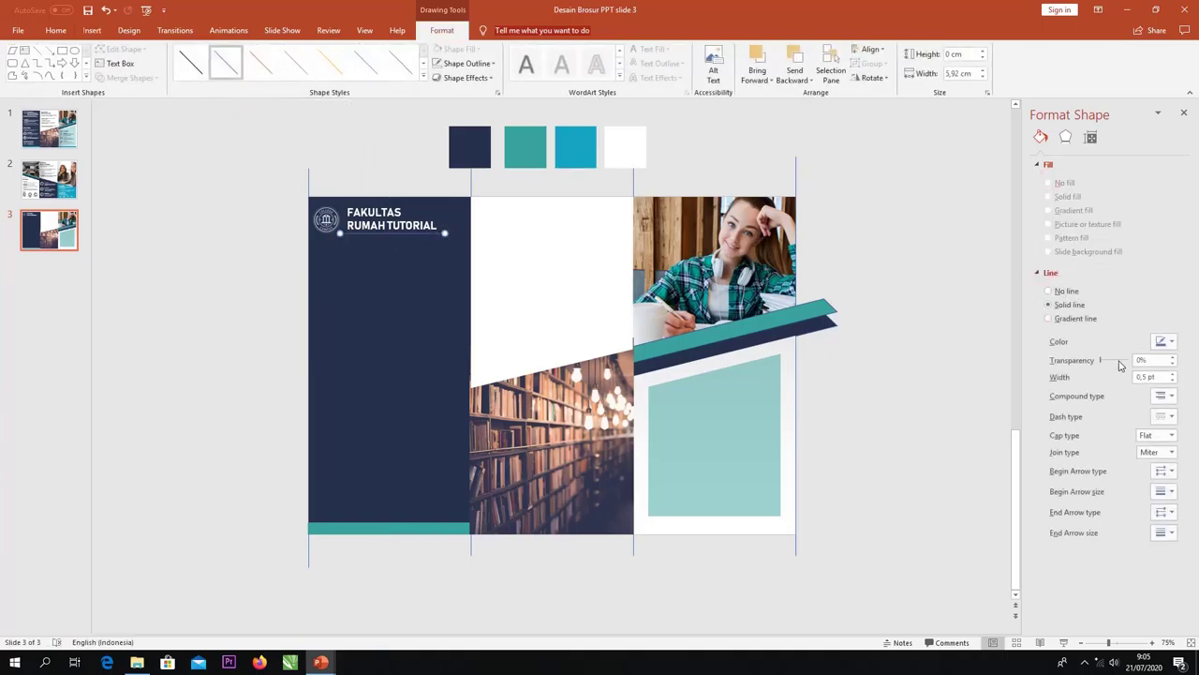
pyautogui.click(1173, 374)
pyautogui.click(1173, 374)
pyautogui.click(1173, 374)
pyautogui.click(1173, 374)
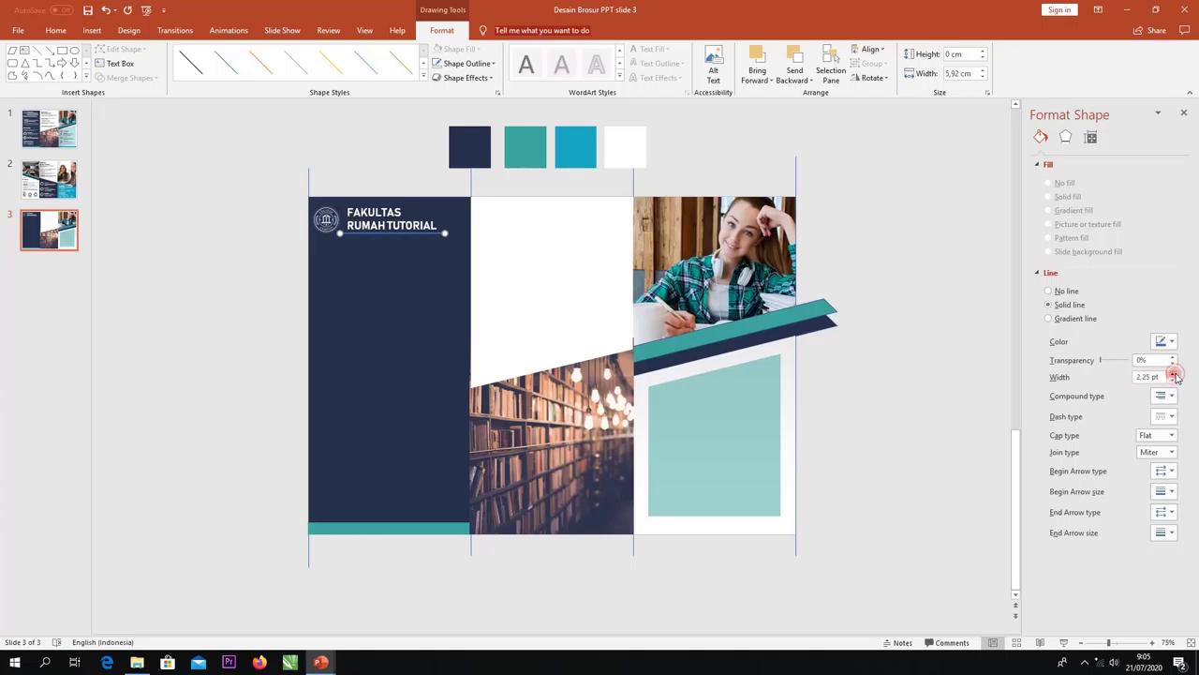
pyautogui.click(1169, 341)
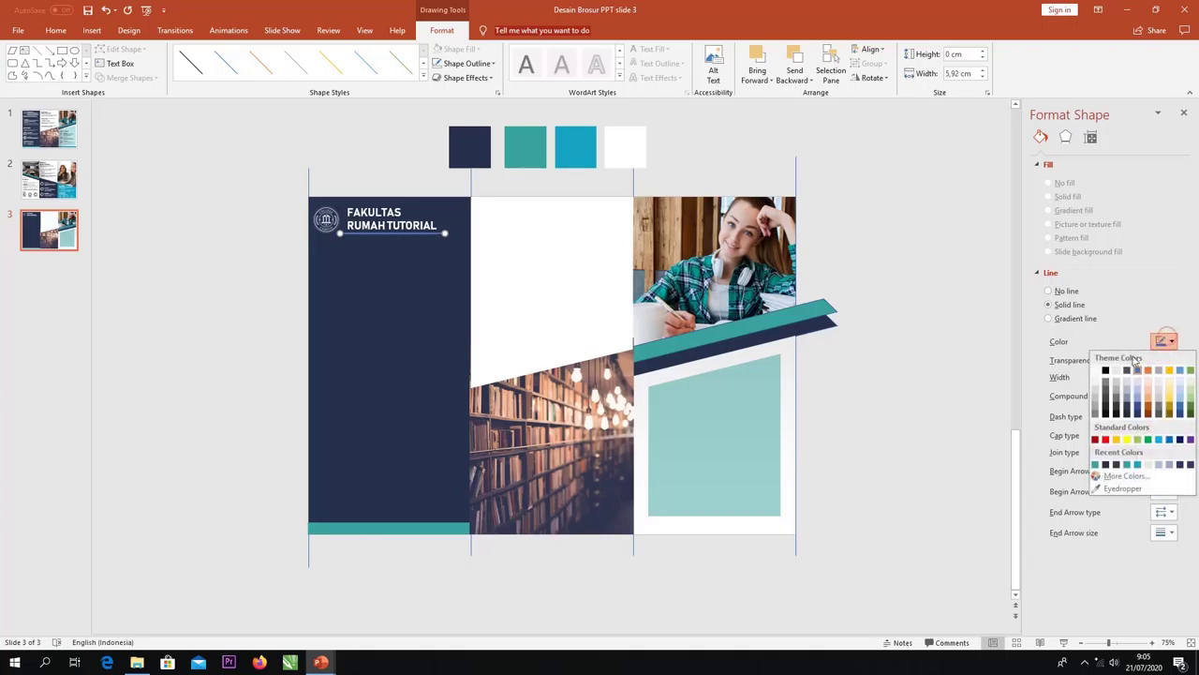
pyautogui.click(1096, 371)
pyautogui.click(833, 379)
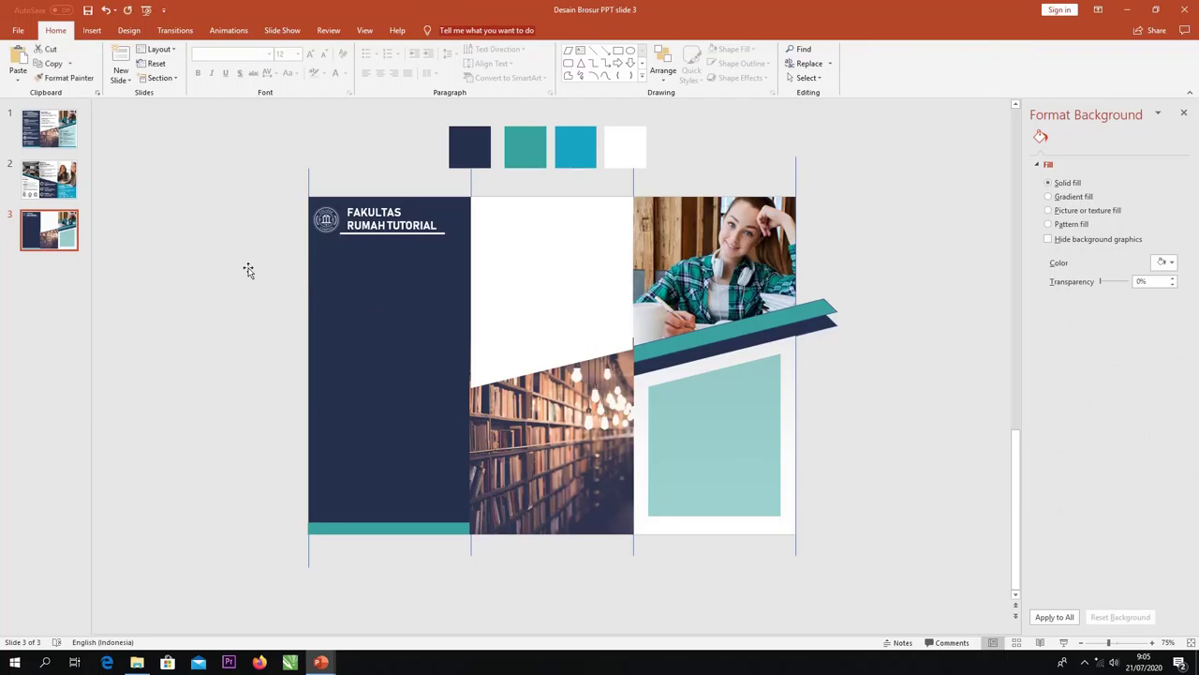
pyautogui.click(352, 220)
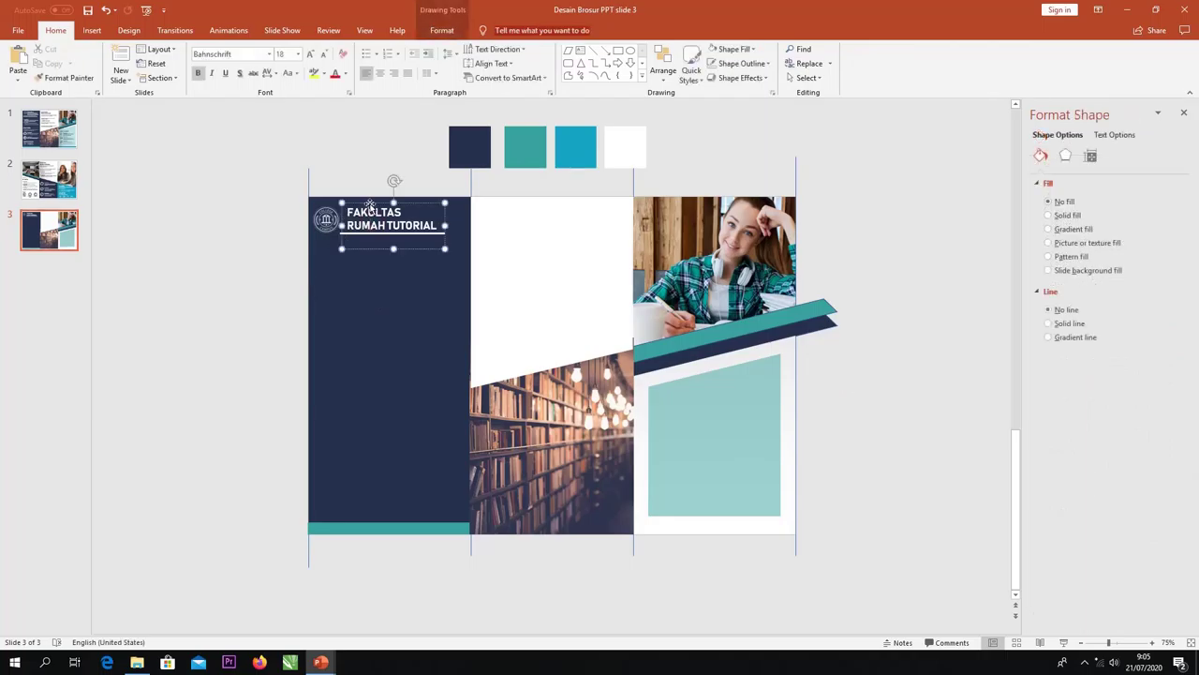
# Duplicate the title box as Lorem Ipsum body text at 12 pt, placed under the heading
pyautogui.keyDown('ctrl'); pyautogui.moveTo(370, 207); pyautogui.dragTo(381, 267); pyautogui.keyUp('ctrl')
pyautogui.hotkey('ctrl', 'a')
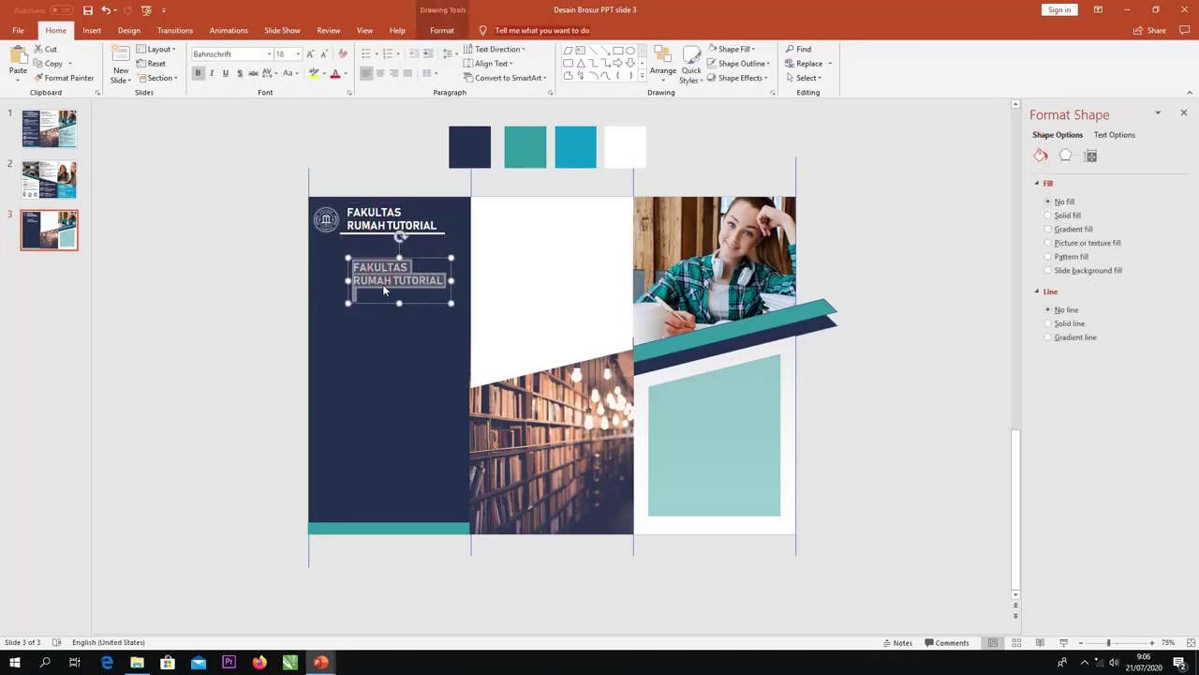
pyautogui.write("Lorem Ipsum has been the industry's standard dummy text ever since the 1500s,")
pyautogui.moveTo(348, 293)
pyautogui.mouseDown()
pyautogui.moveTo(326, 293)
pyautogui.moveTo(384, 309)
pyautogui.mouseUp()
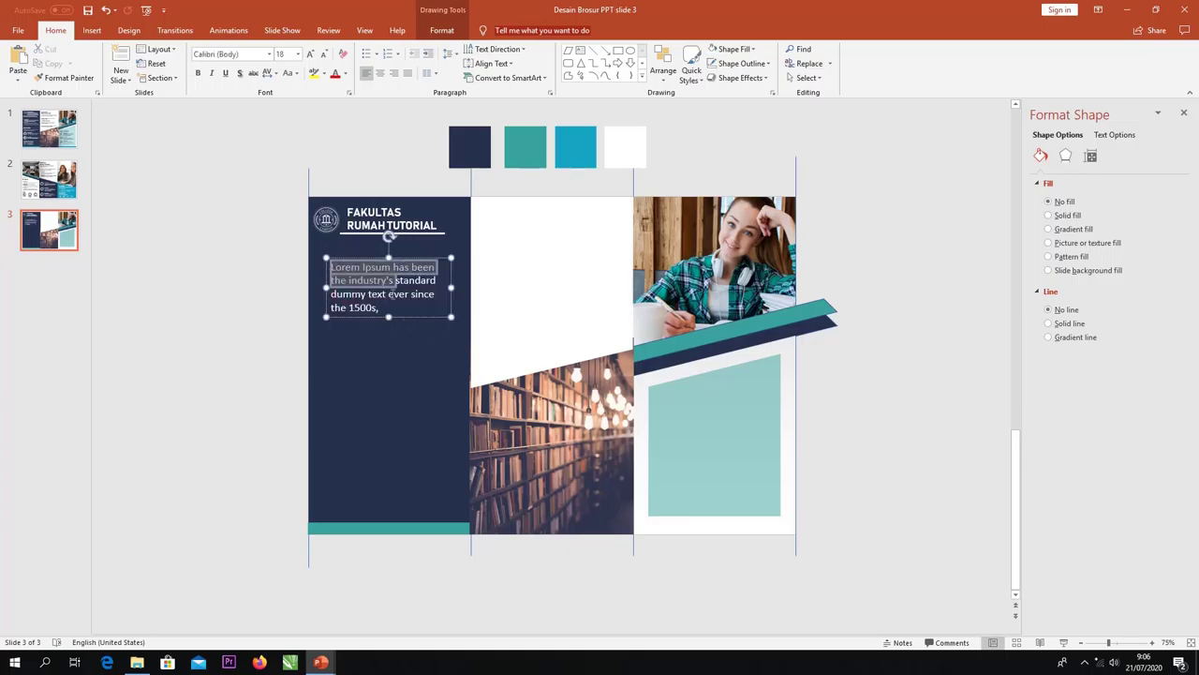
pyautogui.click(541, 286)
pyautogui.click(540, 286)
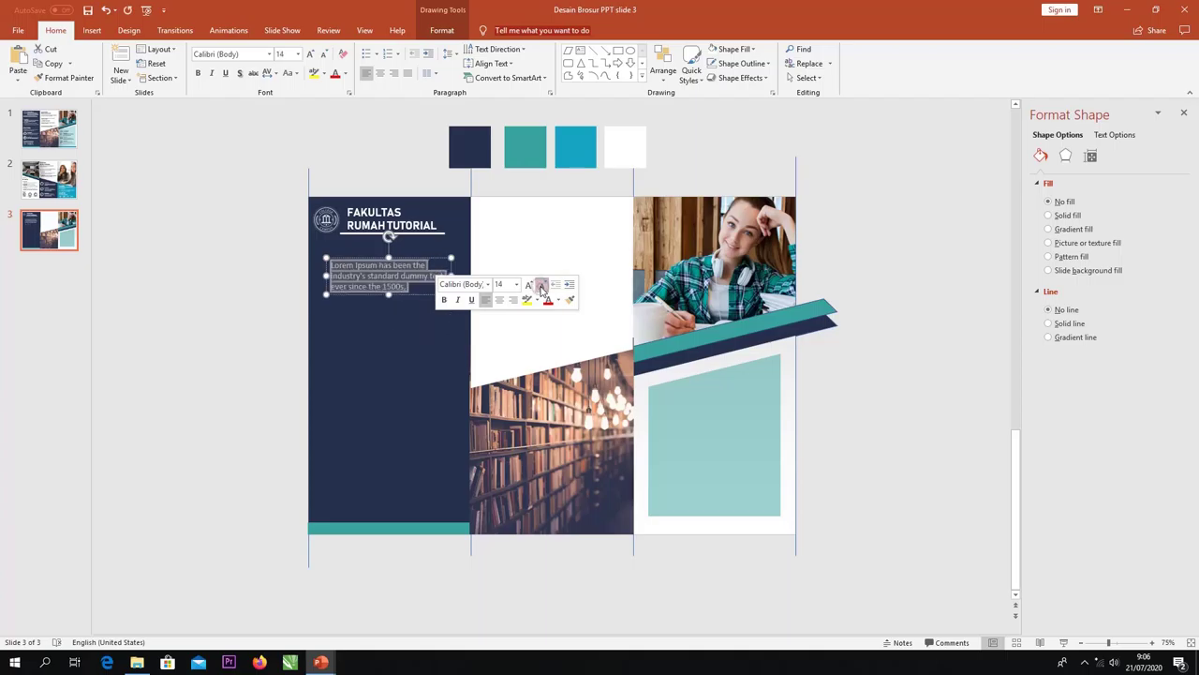
pyautogui.click(540, 286)
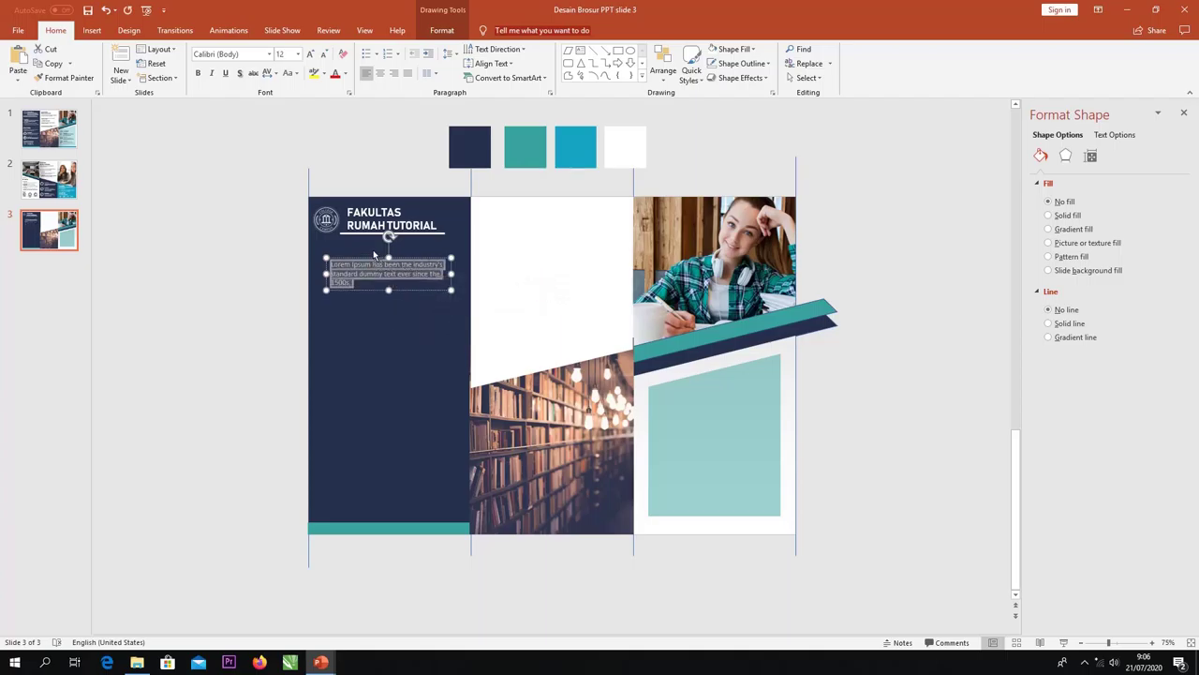
pyautogui.moveTo(374, 254); pyautogui.dragTo(356, 244)
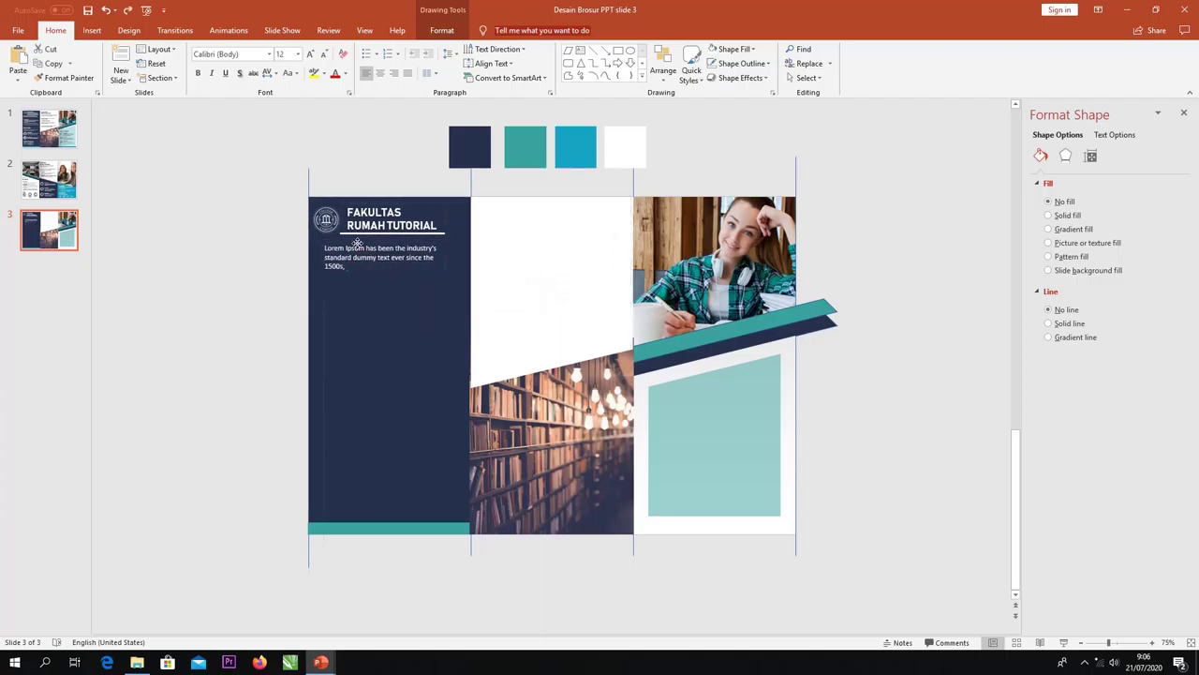
pyautogui.click(292, 315)
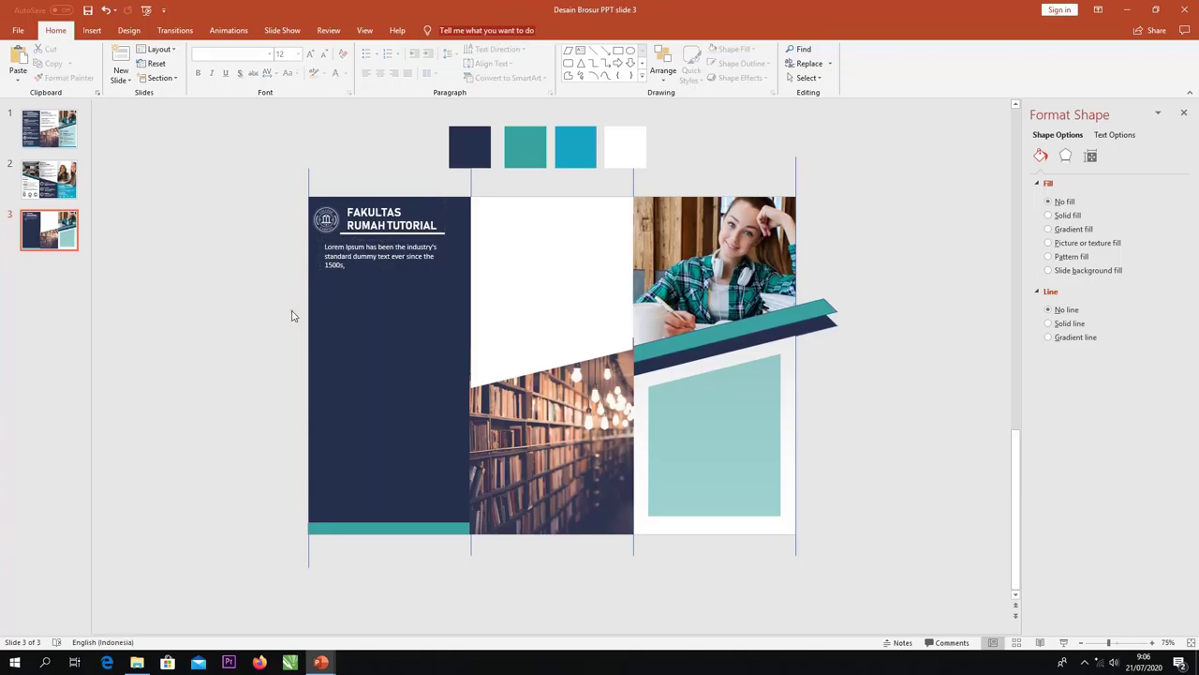
# Paste the Sample Text list, WHAT NEW, Lorem Ipsum items and CONTACT US NOW blocks into the left panel
pyautogui.hotkey('ctrl', 'v')
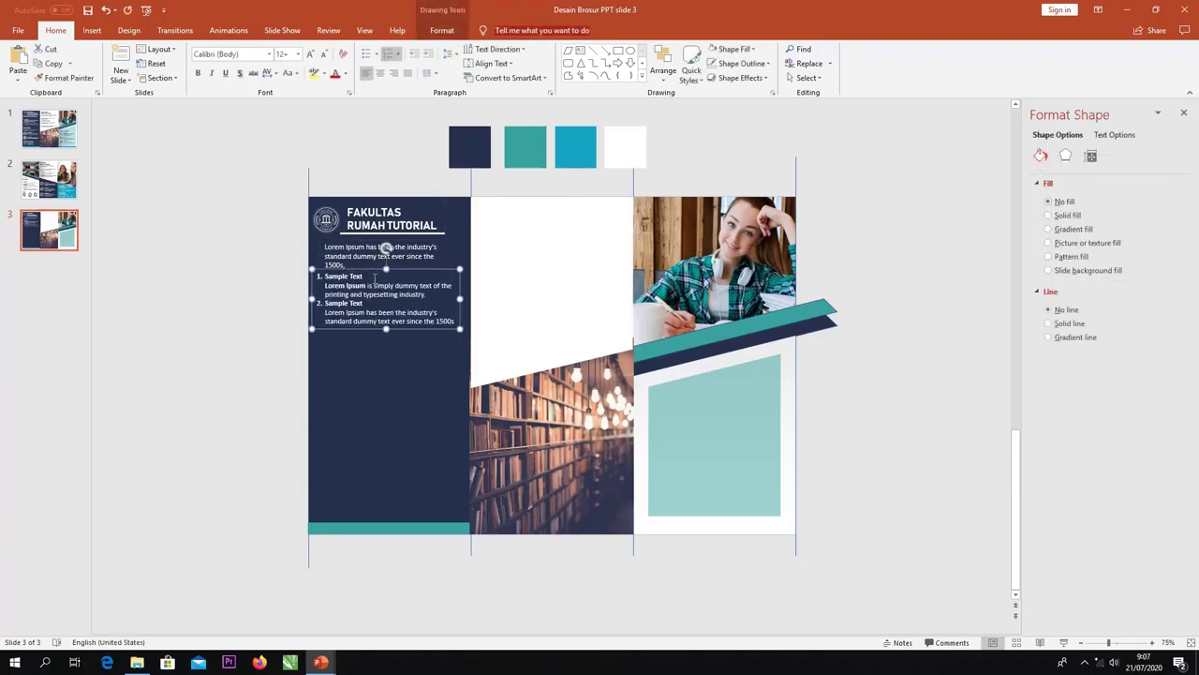
pyautogui.click(219, 300)
pyautogui.hotkey('ctrl', 'v')
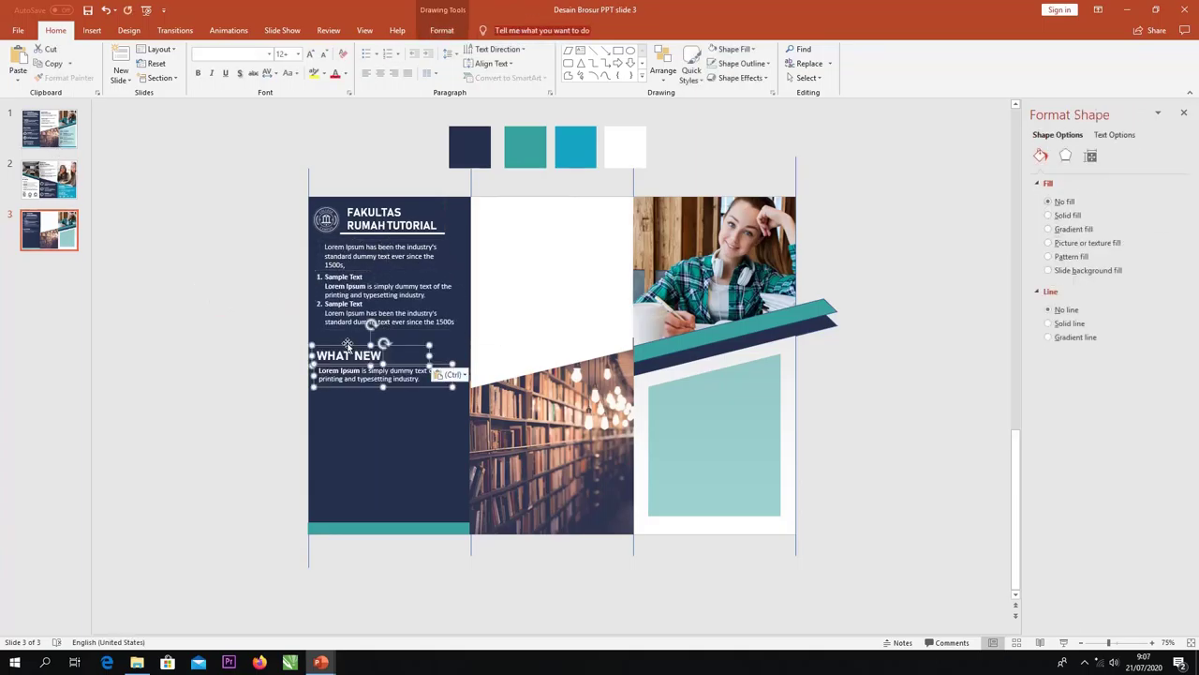
pyautogui.click(265, 351)
pyautogui.hotkey('ctrl', 'z')
pyautogui.click(260, 387)
pyautogui.hotkey('ctrl', 'v')
pyautogui.click(252, 382)
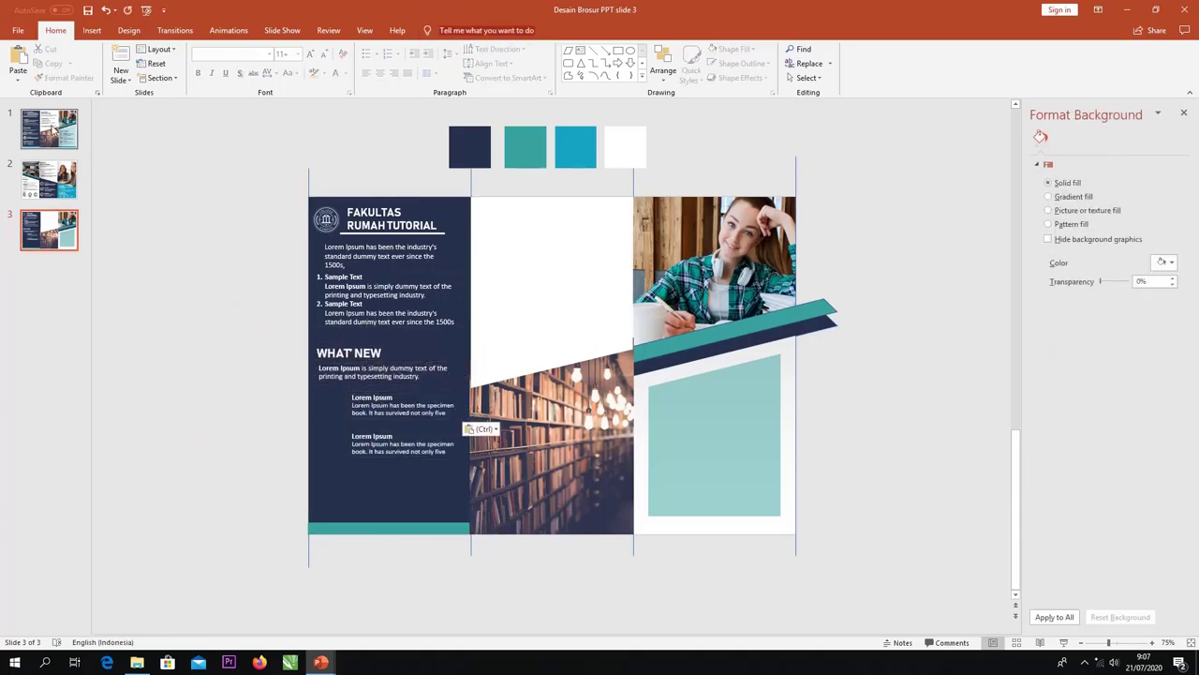
pyautogui.hotkey('ctrl', 'v')
pyautogui.click(275, 460)
# Paste WHAT NEW TEMPLATE SLIDE and LOREM IPSUM into the middle panel, and JOIN US NOW into the teal box
pyautogui.hotkey('ctrl', 'v')
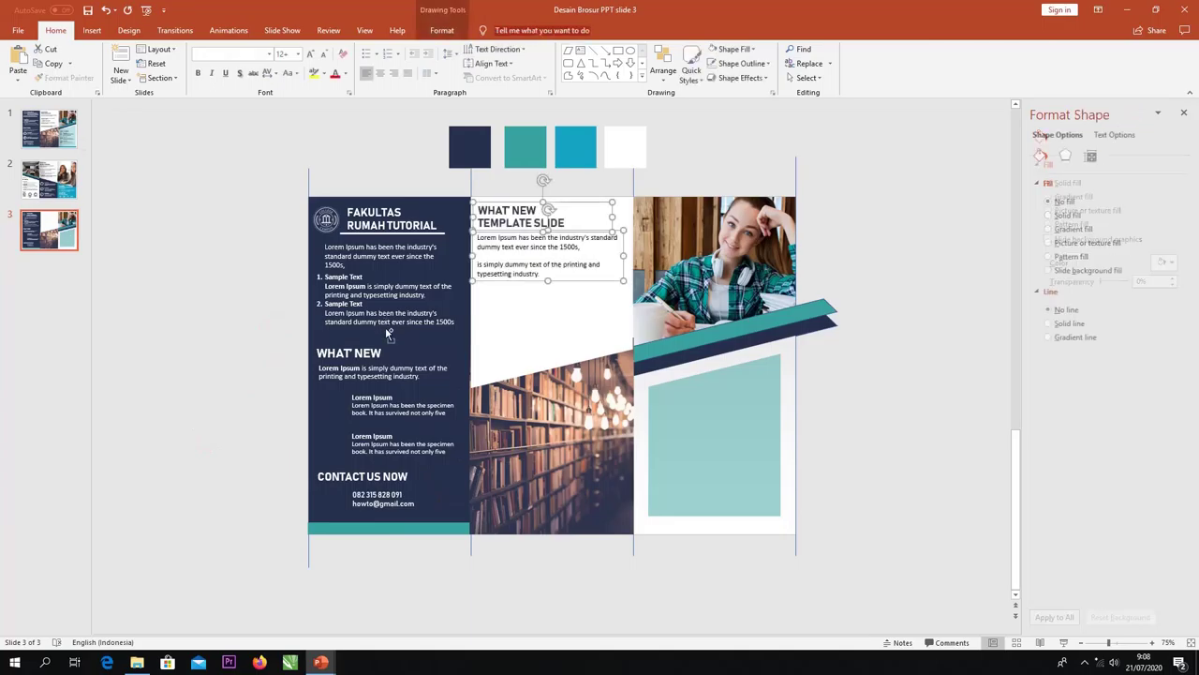
pyautogui.click(417, 173)
pyautogui.hotkey('ctrl', 'v')
pyautogui.click(718, 458)
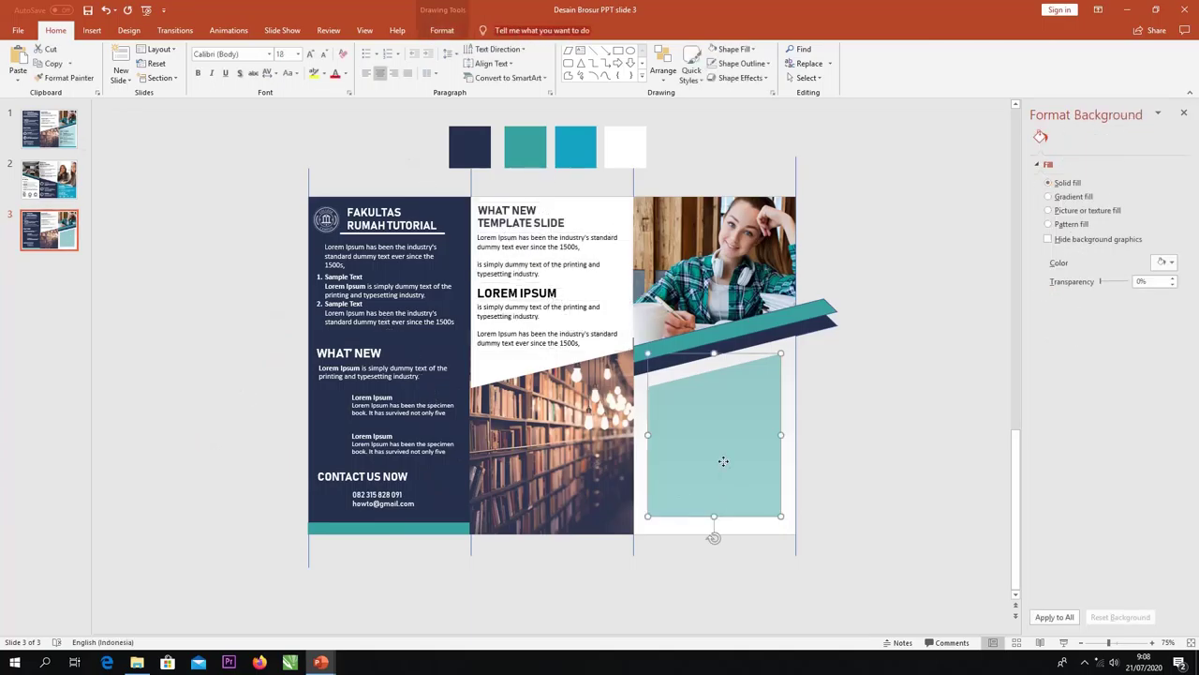
pyautogui.click(860, 435)
pyautogui.hotkey('ctrl', 'v')
pyautogui.moveTo(699, 409); pyautogui.dragTo(686, 416)
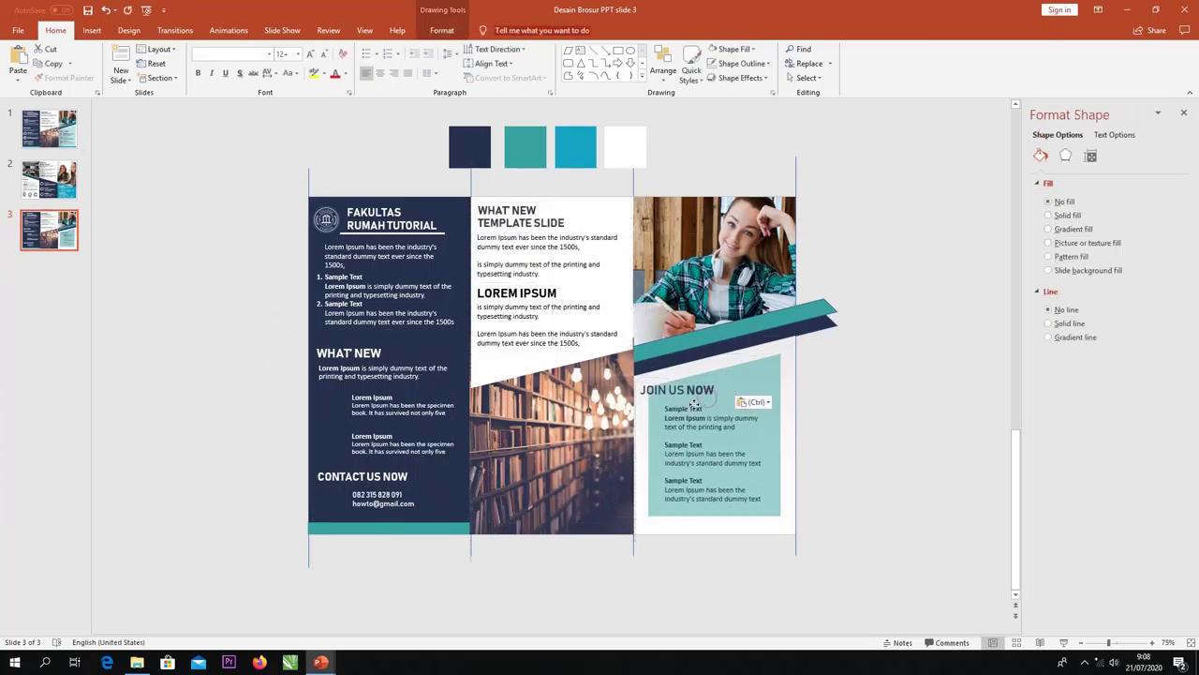
# Set the teal box transparency to 70% and nudge the JOIN US NOW heading up
pyautogui.click(778, 368)
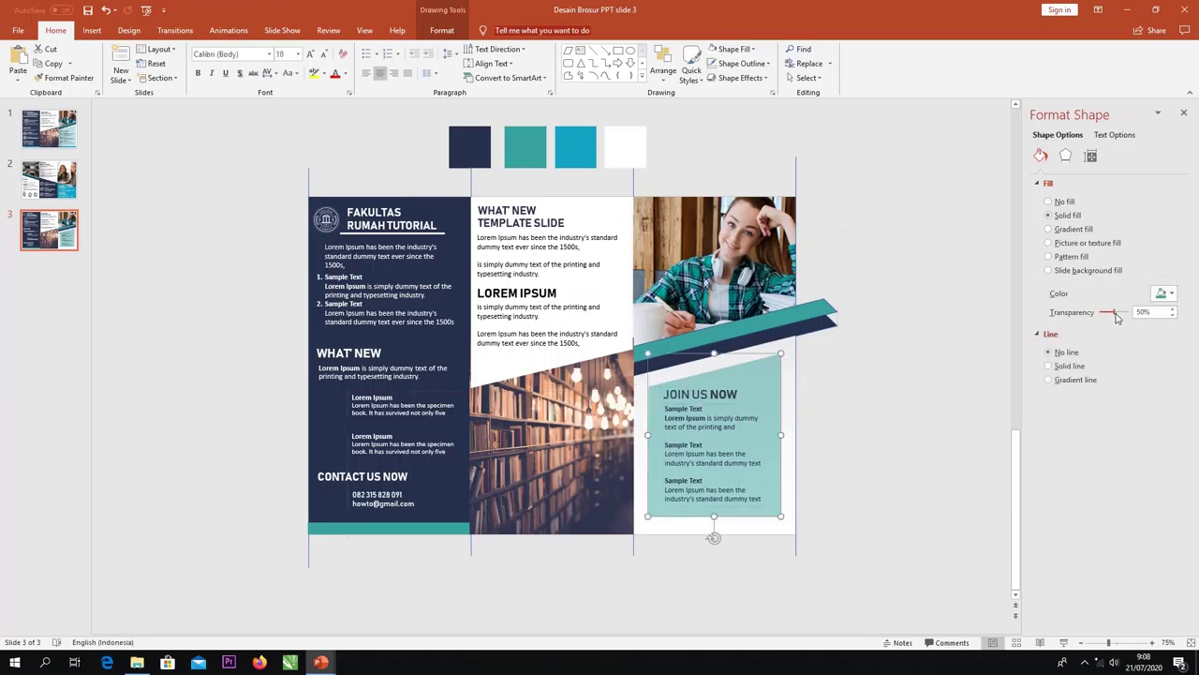
pyautogui.moveTo(1112, 312); pyautogui.dragTo(1124, 312)
pyautogui.click(804, 421)
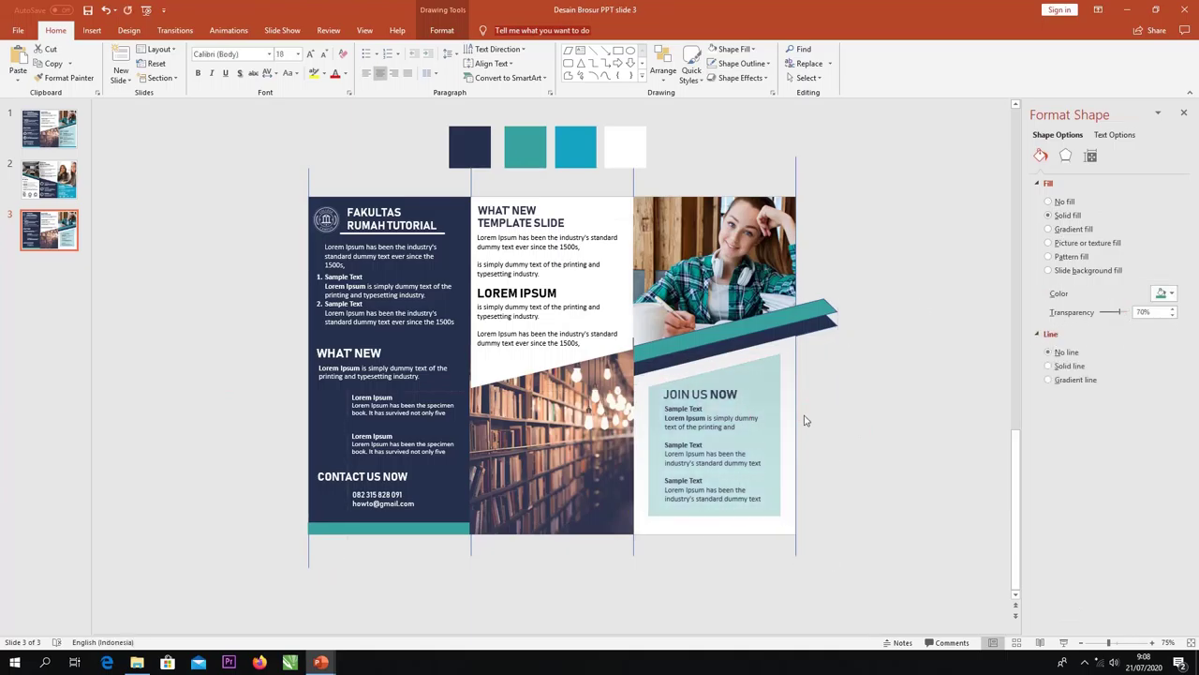
pyautogui.click(714, 394)
pyautogui.moveTo(714, 394); pyautogui.dragTo(714, 392)
pyautogui.click(880, 405)
pyautogui.click(520, 214)
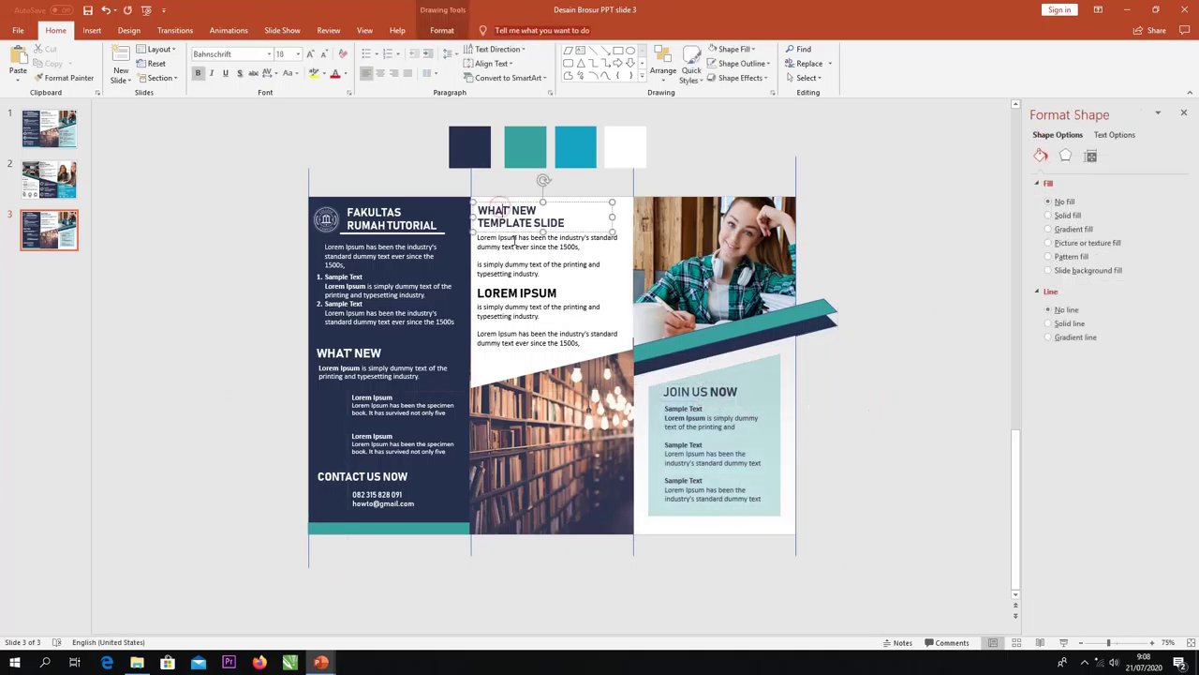
# Left-align the two left-column text boxes
pyautogui.keyDown('shift'); pyautogui.click(506, 255); pyautogui.keyUp('shift')
pyautogui.keyDown('shift'); pyautogui.click(526, 293); pyautogui.keyUp('shift')
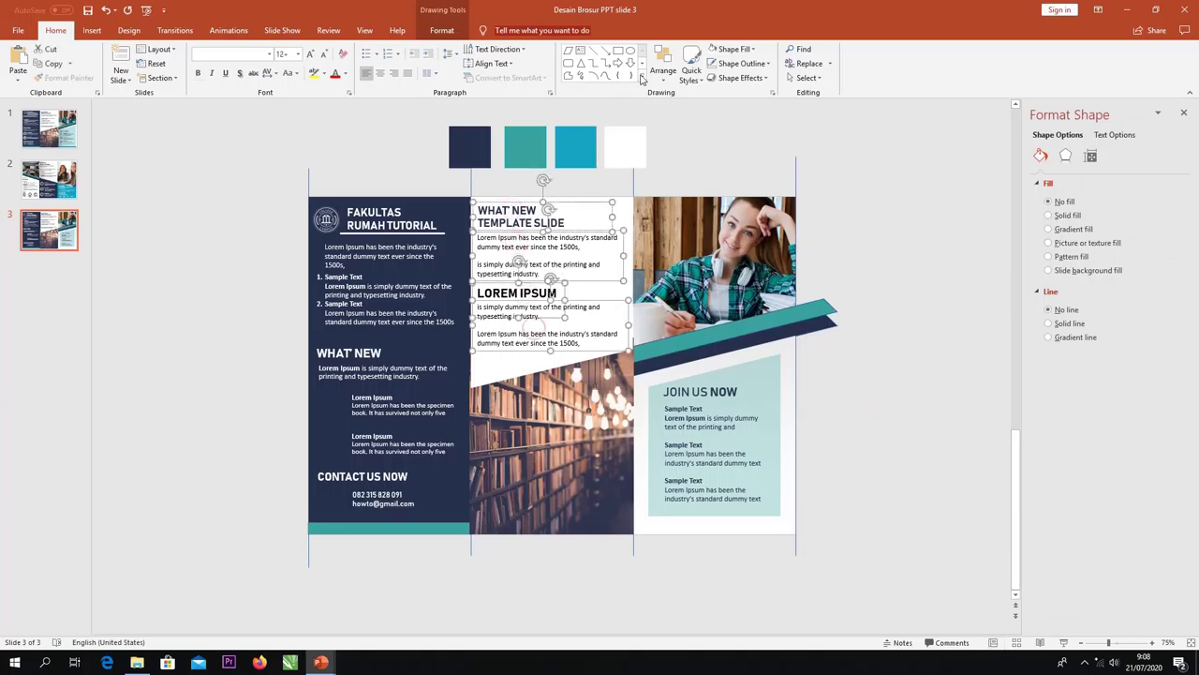
pyautogui.click(664, 70)
pyautogui.click(734, 324)
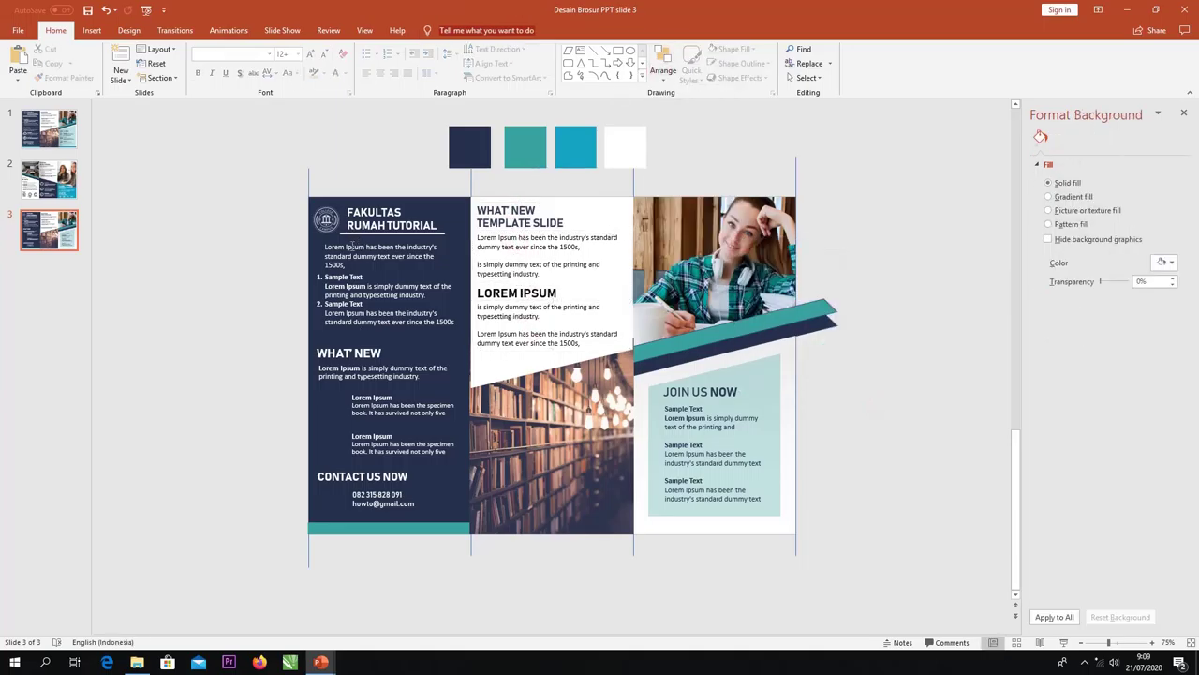
pyautogui.click(356, 245)
pyautogui.keyDown('shift'); pyautogui.click(354, 289); pyautogui.keyUp('shift')
pyautogui.click(663, 70)
pyautogui.moveTo(688, 241)
pyautogui.click(769, 246)
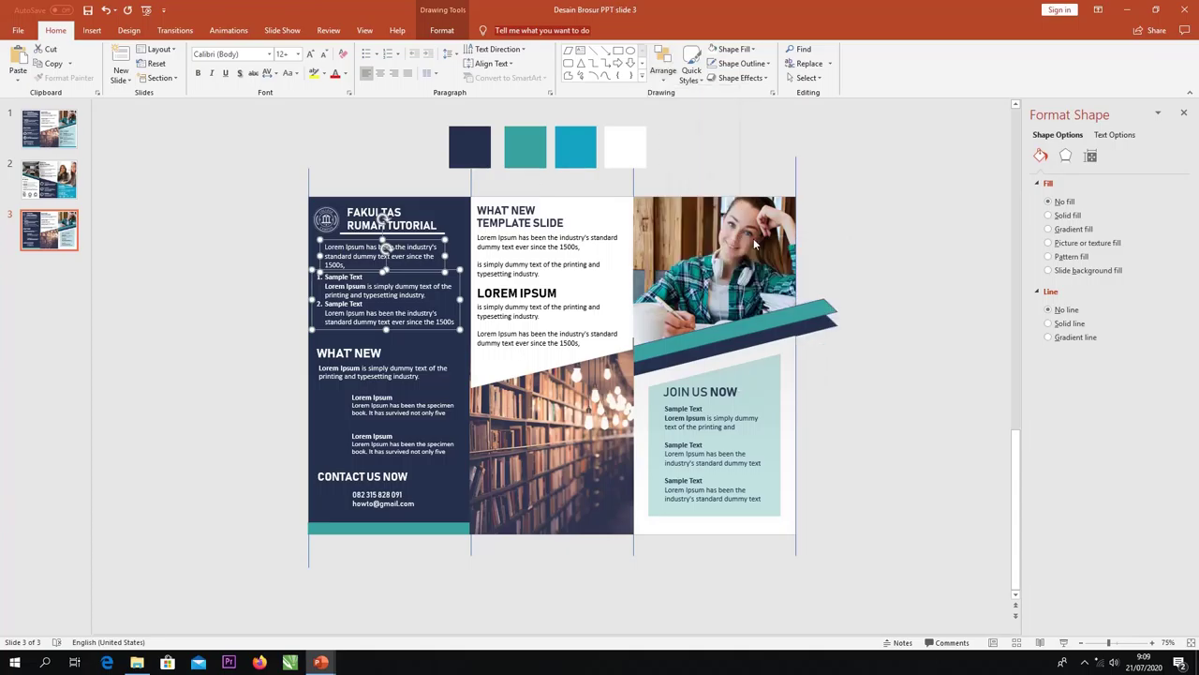
pyautogui.click(840, 263)
# Nudge the numbered list down and left-align the JOIN US NOW title and text
pyautogui.click(378, 284)
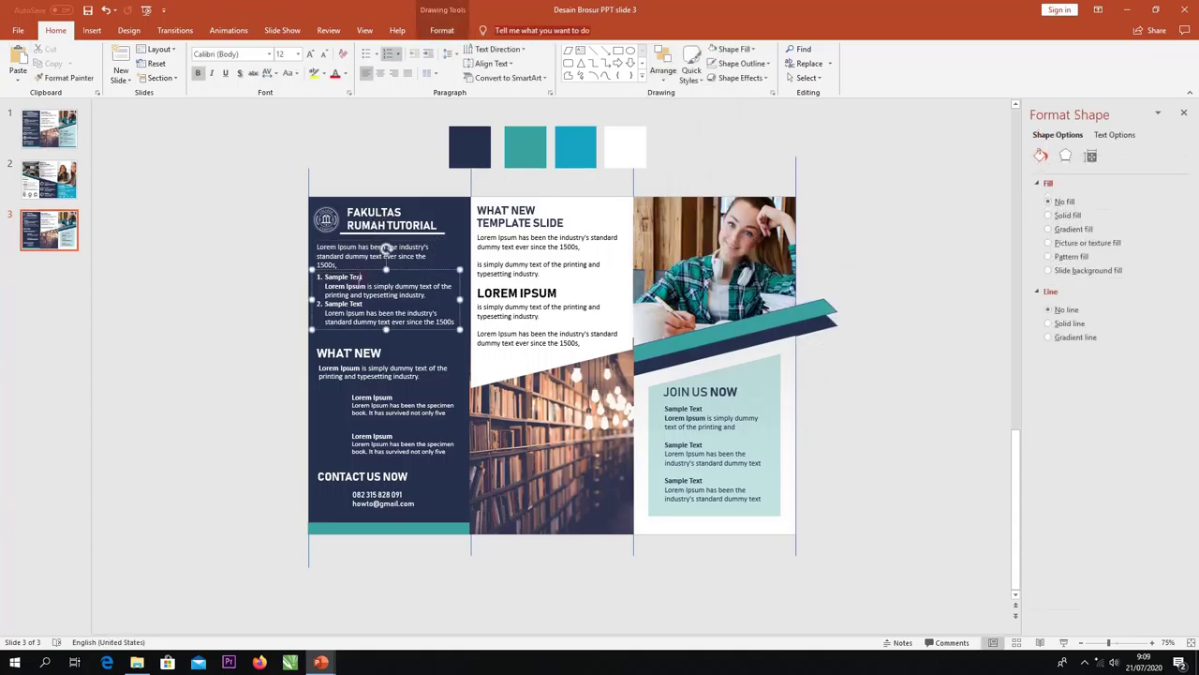
pyautogui.moveTo(378, 284); pyautogui.dragTo(378, 286)
pyautogui.click(251, 379)
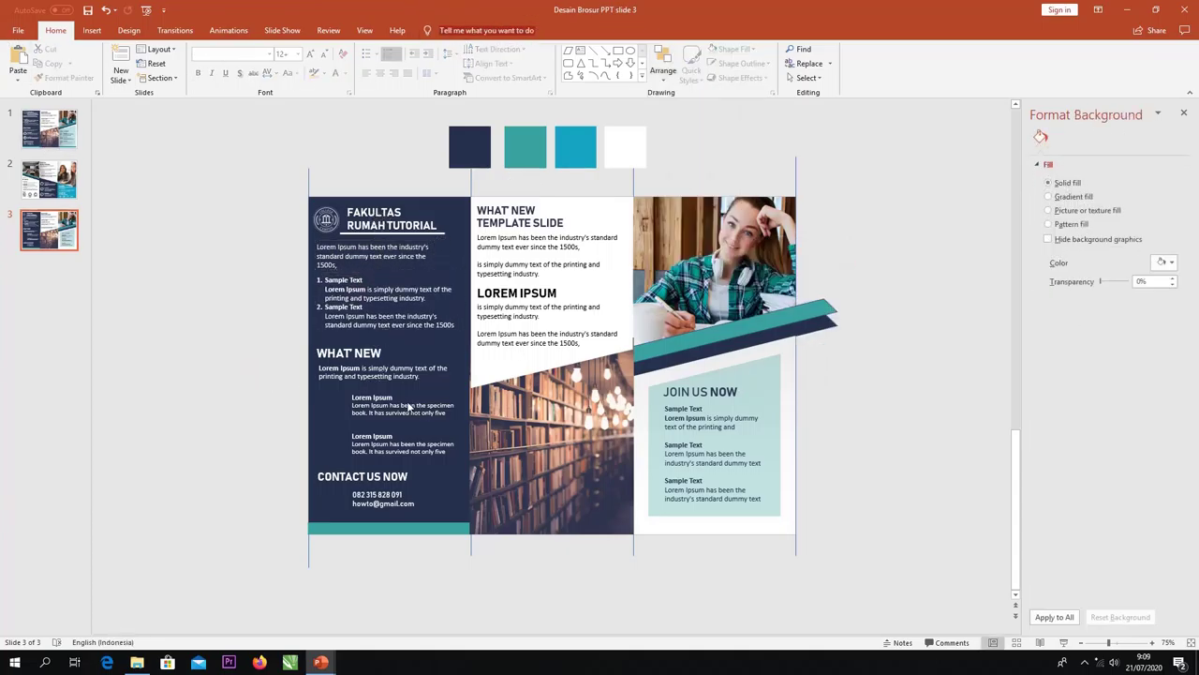
pyautogui.click(734, 438)
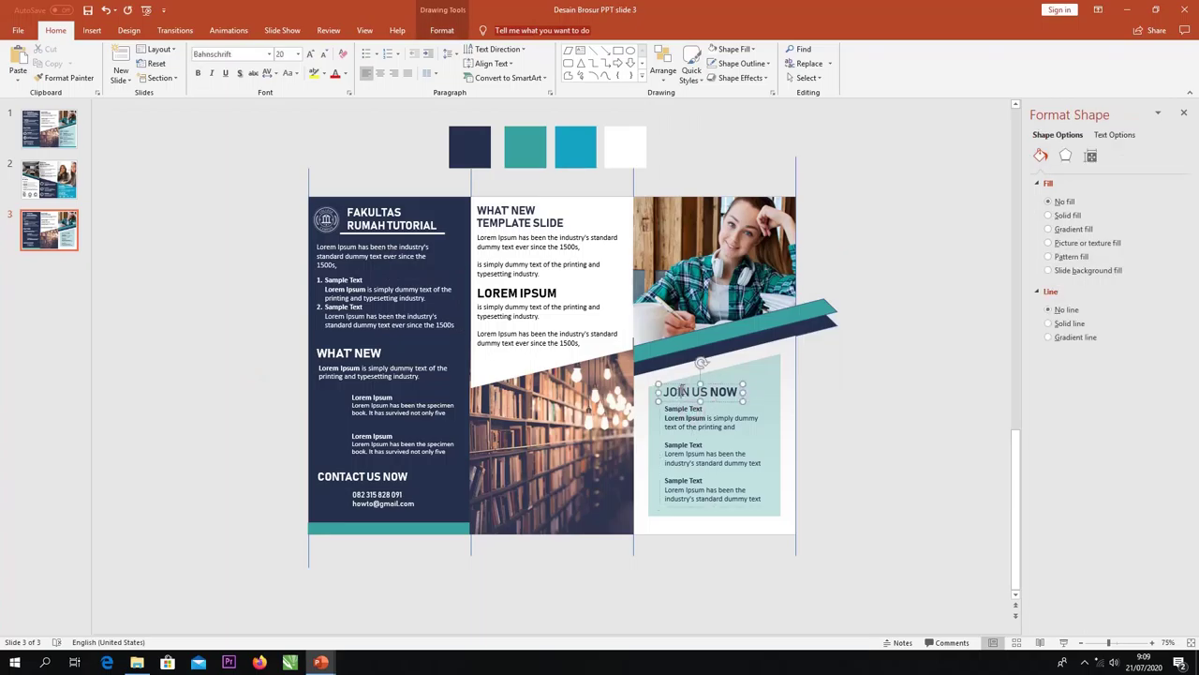
pyautogui.keyDown('shift'); pyautogui.click(682, 394); pyautogui.keyUp('shift')
pyautogui.click(663, 70)
pyautogui.moveTo(693, 241)
pyautogui.click(748, 240)
pyautogui.click(858, 335)
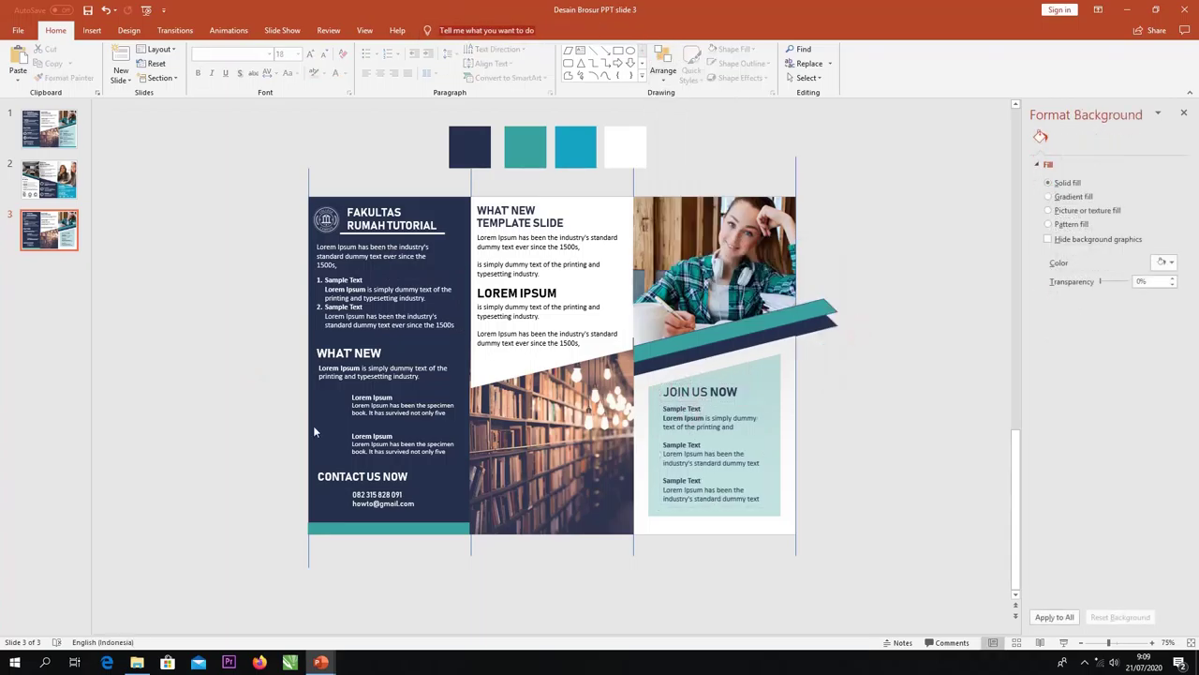
# Paste two icons beside the Lorem Ipsum items and a phone icon beside CONTACT US NOW
pyautogui.hotkey('ctrl', 'v')
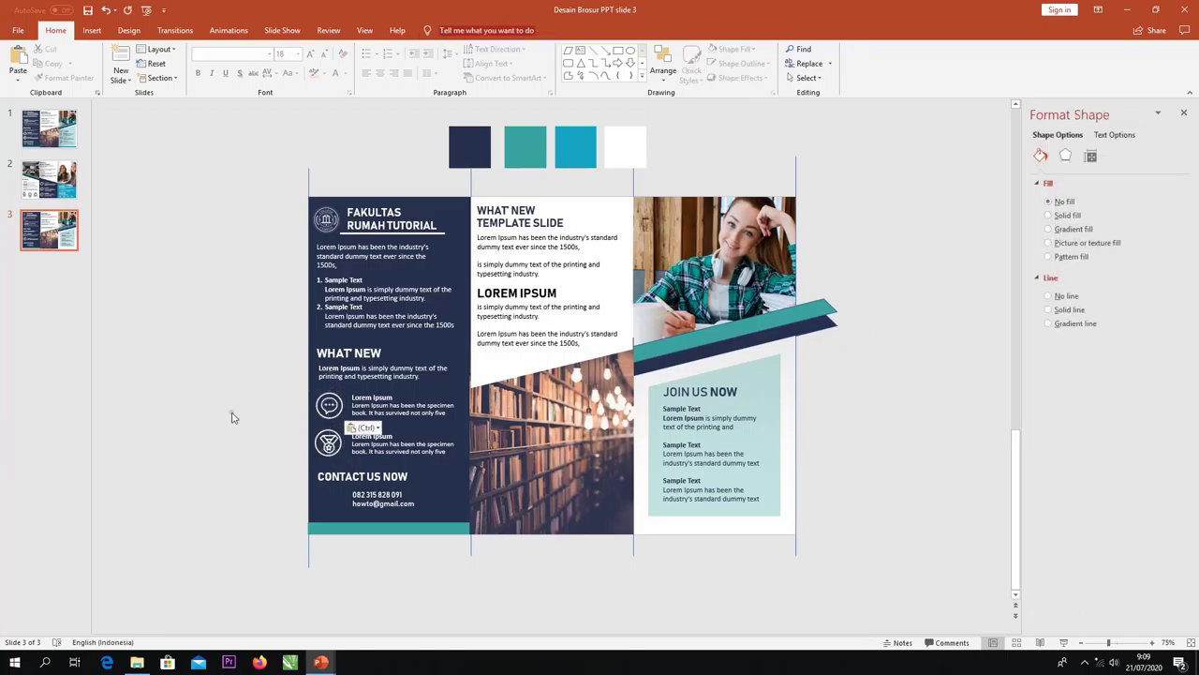
pyautogui.click(232, 416)
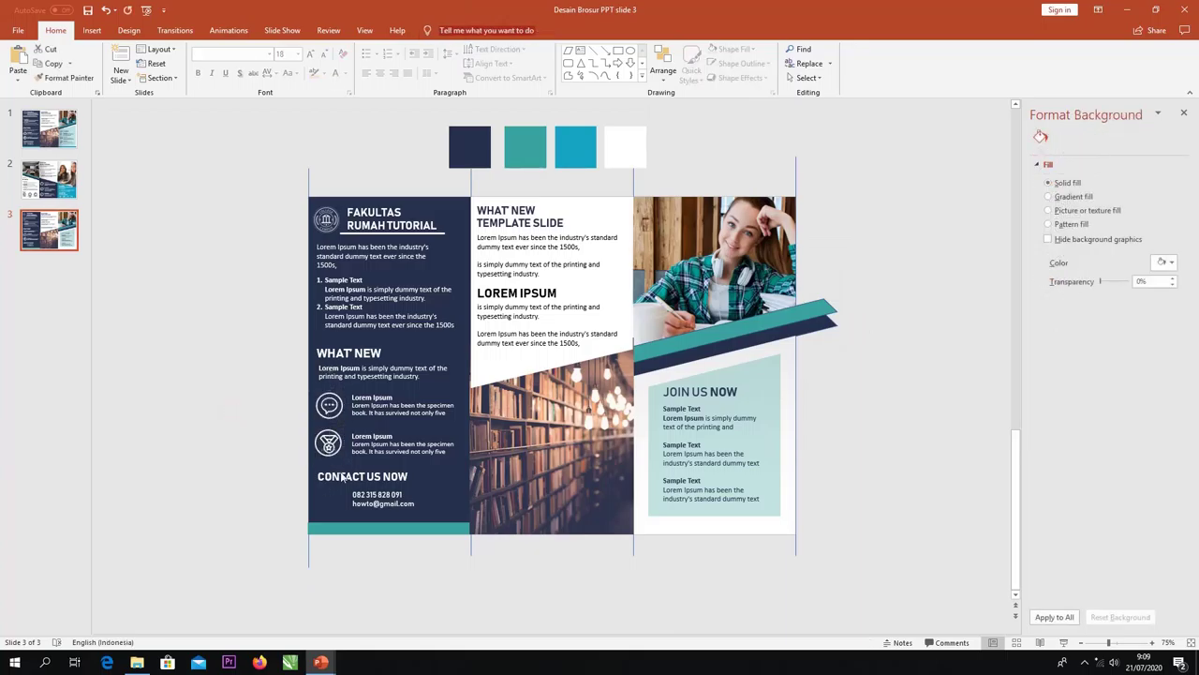
pyautogui.hotkey('ctrl', 'v')
pyautogui.click(263, 504)
# Paste three icons and place them beside the JOIN US NOW Sample Text items
pyautogui.hotkey('ctrl', 'v')
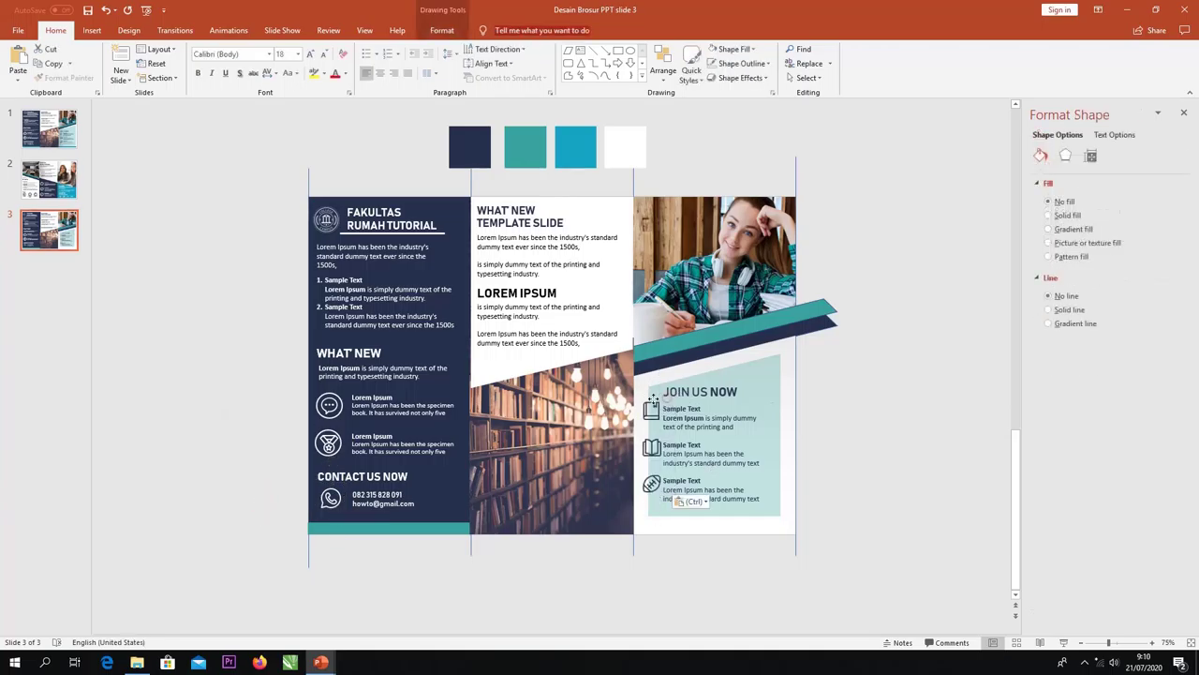
pyautogui.moveTo(667, 398); pyautogui.dragTo(618, 417)
pyautogui.click(695, 412)
pyautogui.moveTo(692, 406); pyautogui.dragTo(708, 405)
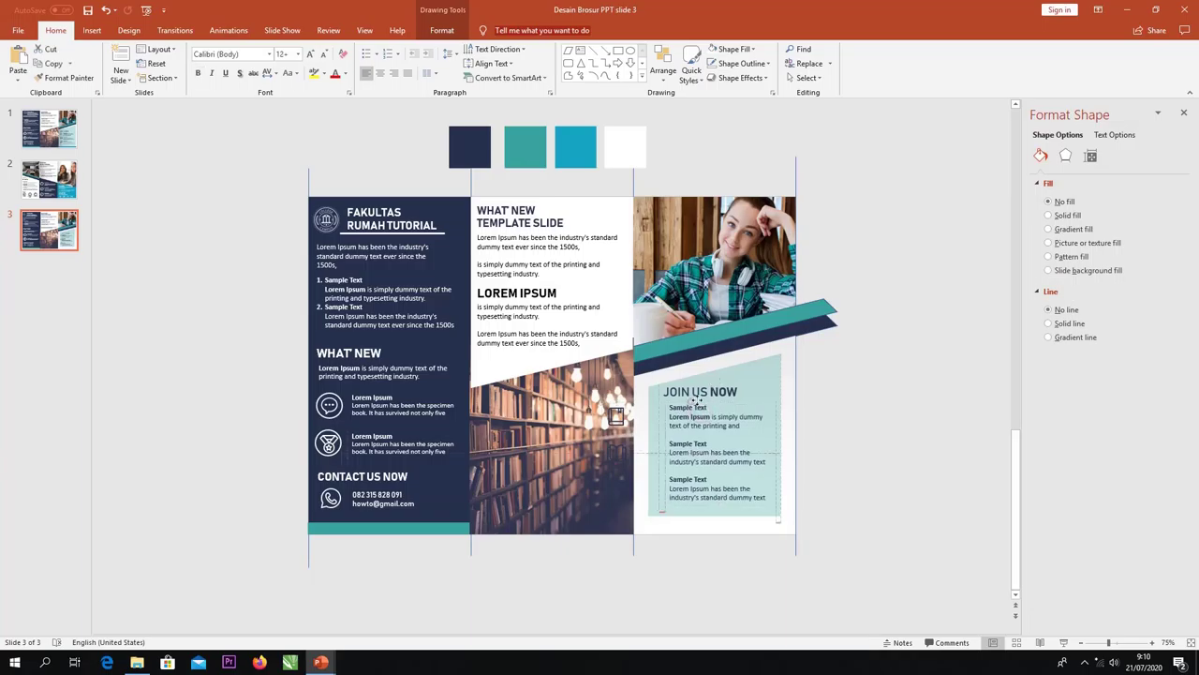
pyautogui.click(614, 418)
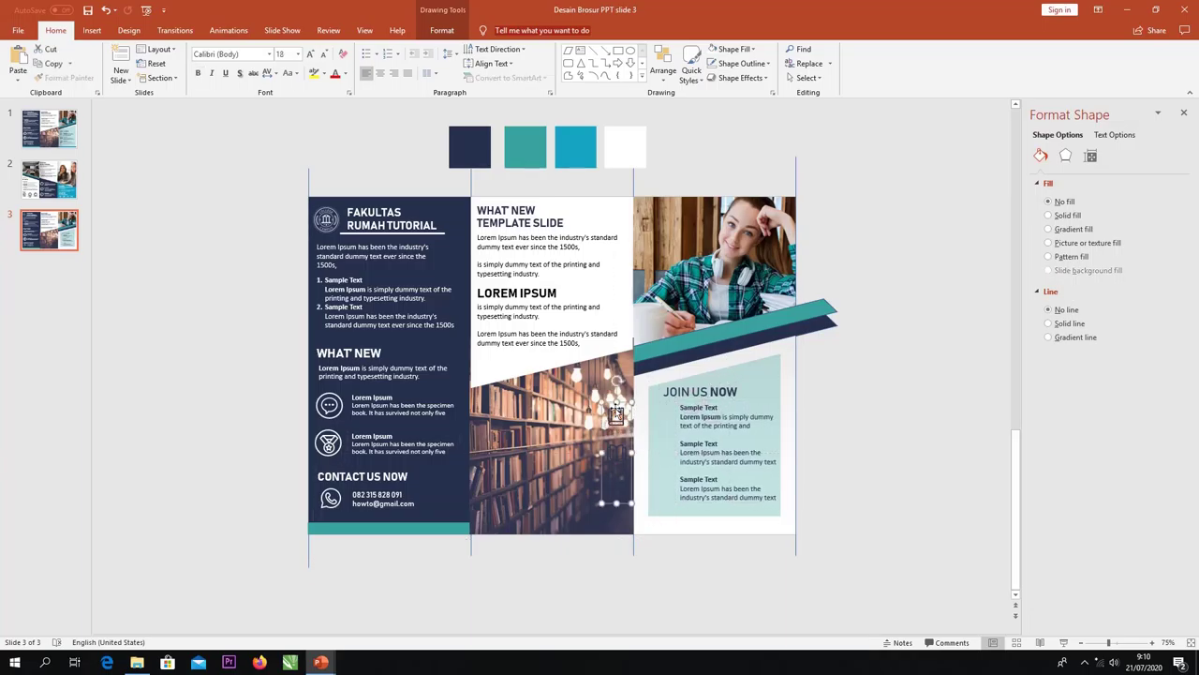
pyautogui.moveTo(608, 402); pyautogui.dragTo(658, 404)
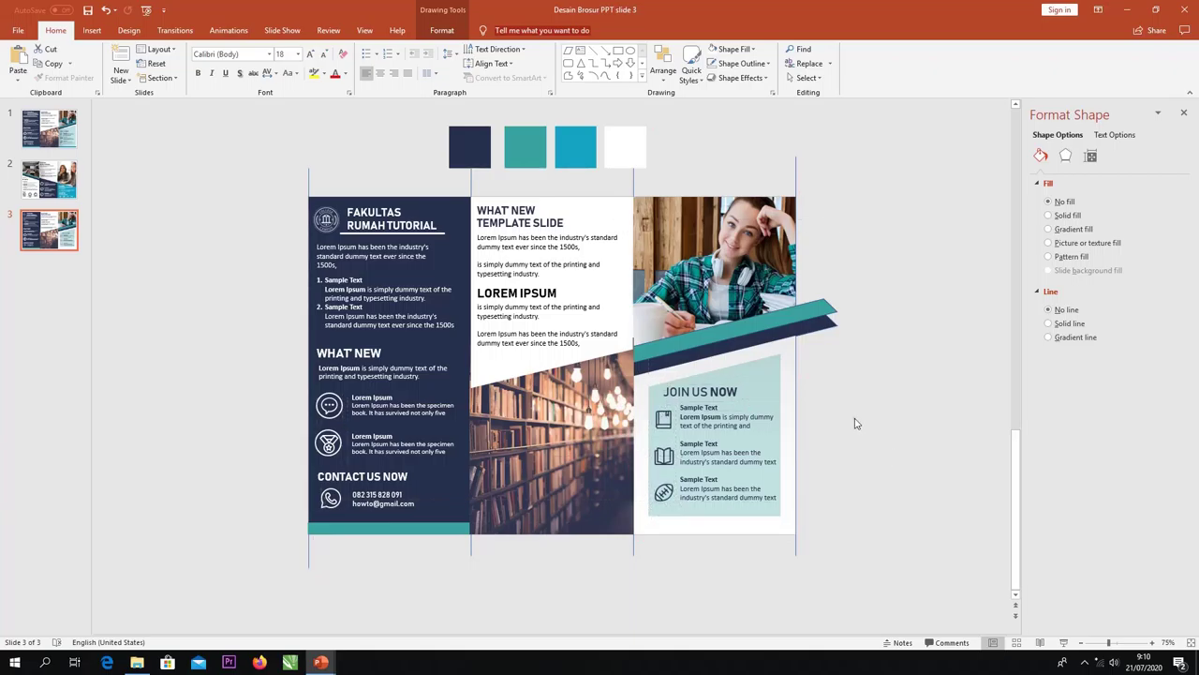
pyautogui.click(853, 419)
pyautogui.click(731, 395)
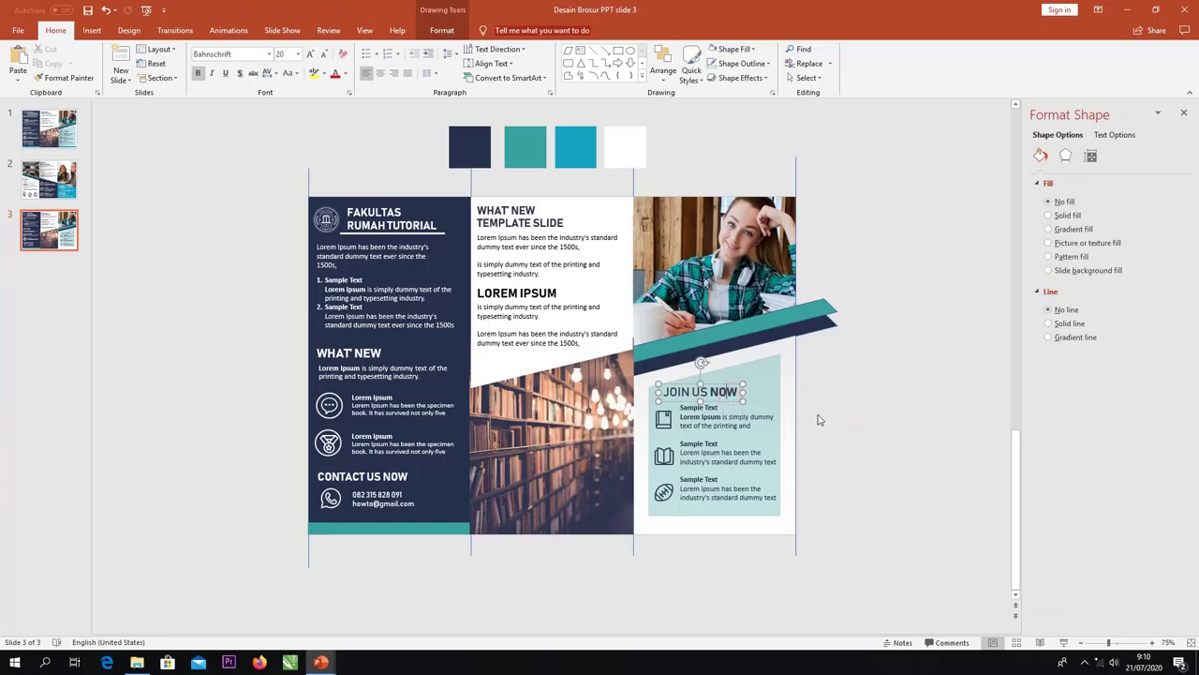
pyautogui.click(818, 420)
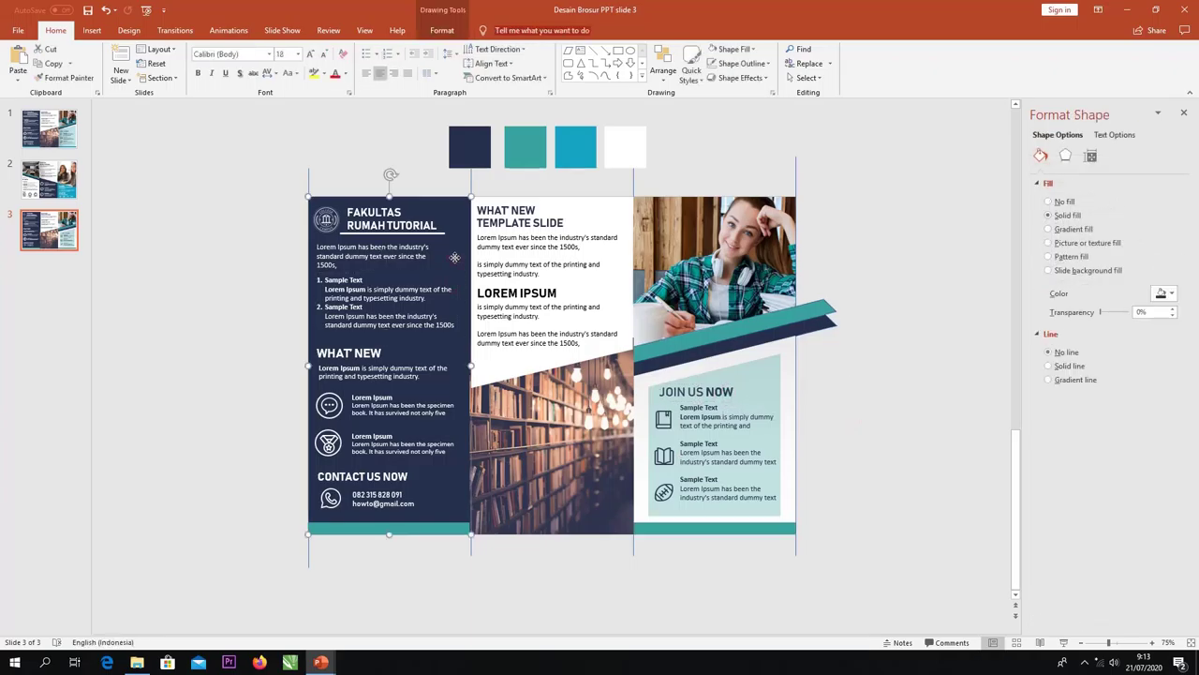
# Duplicate the left dark panel and narrow the copy into a thin bar
pyautogui.hotkey('ctrl', 'd')
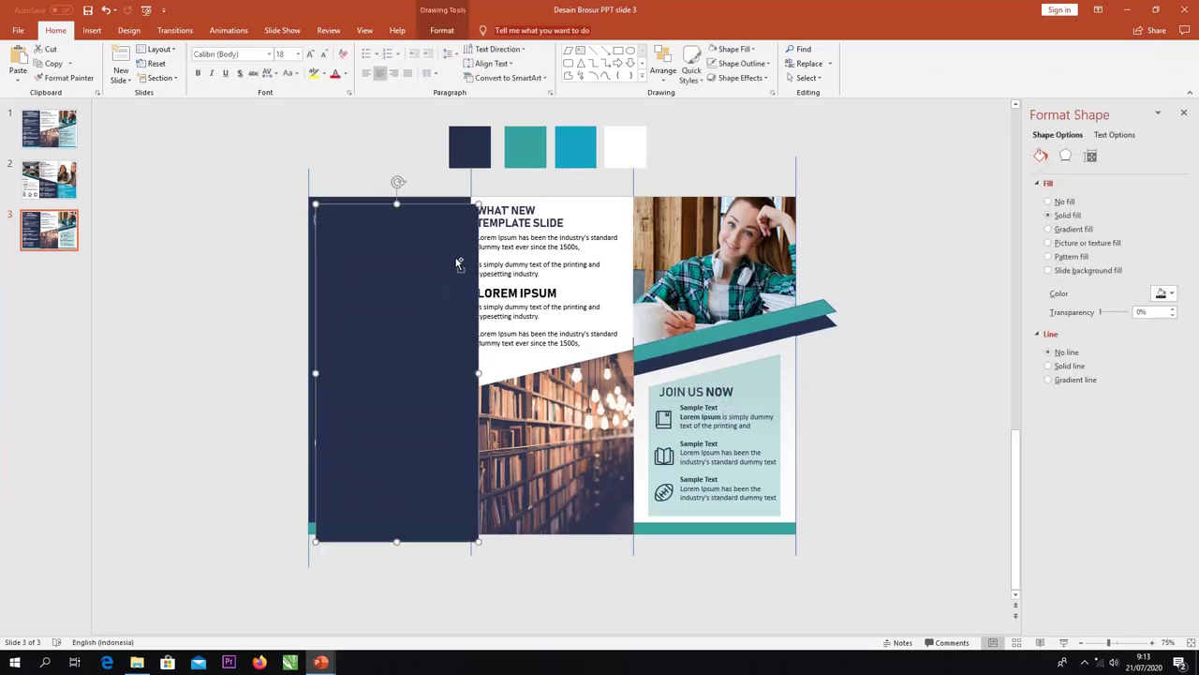
pyautogui.moveTo(458, 263); pyautogui.dragTo(248, 238)
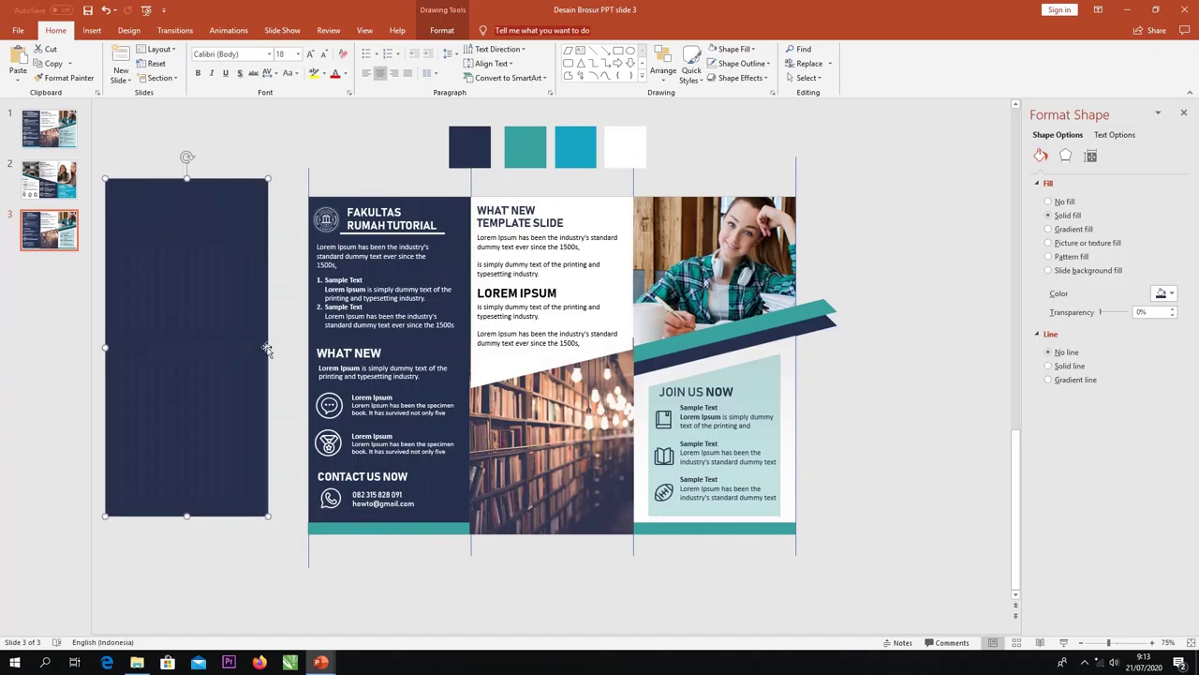
pyautogui.moveTo(267, 349); pyautogui.dragTo(152, 347)
pyautogui.moveTo(129, 302); pyautogui.dragTo(889, 303)
# Give the bar a horizontal white gradient fill fading to transparent
pyautogui.rightClick(886, 305)
pyautogui.click(923, 269)
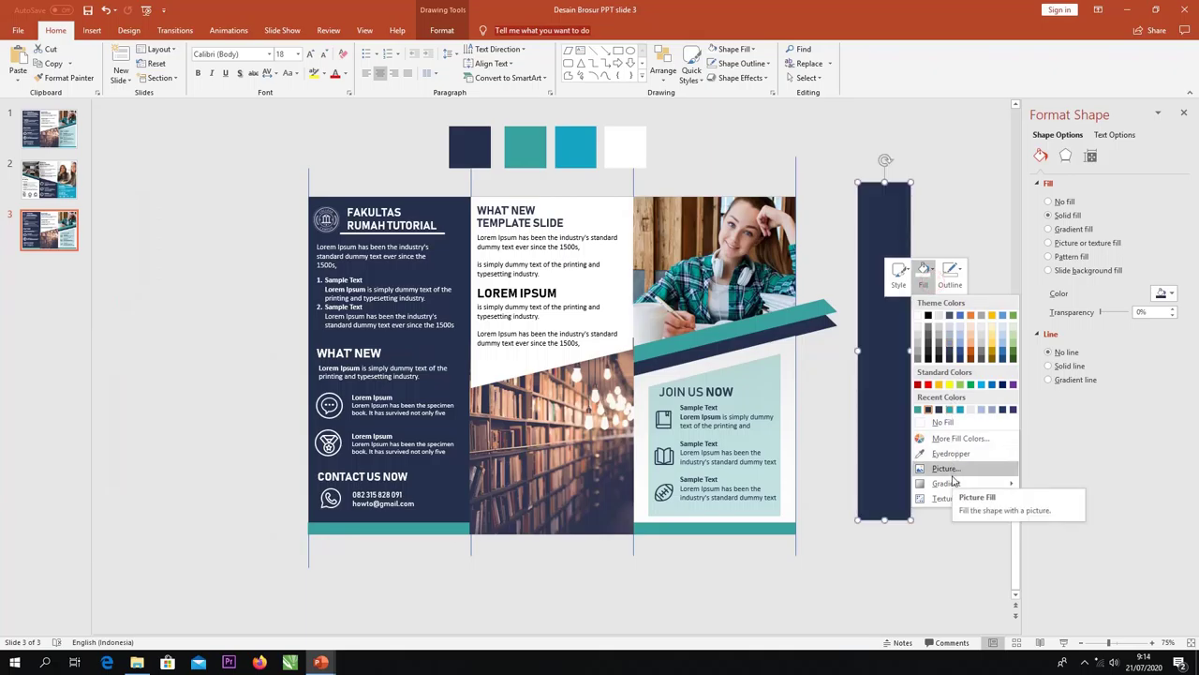
pyautogui.click(916, 318)
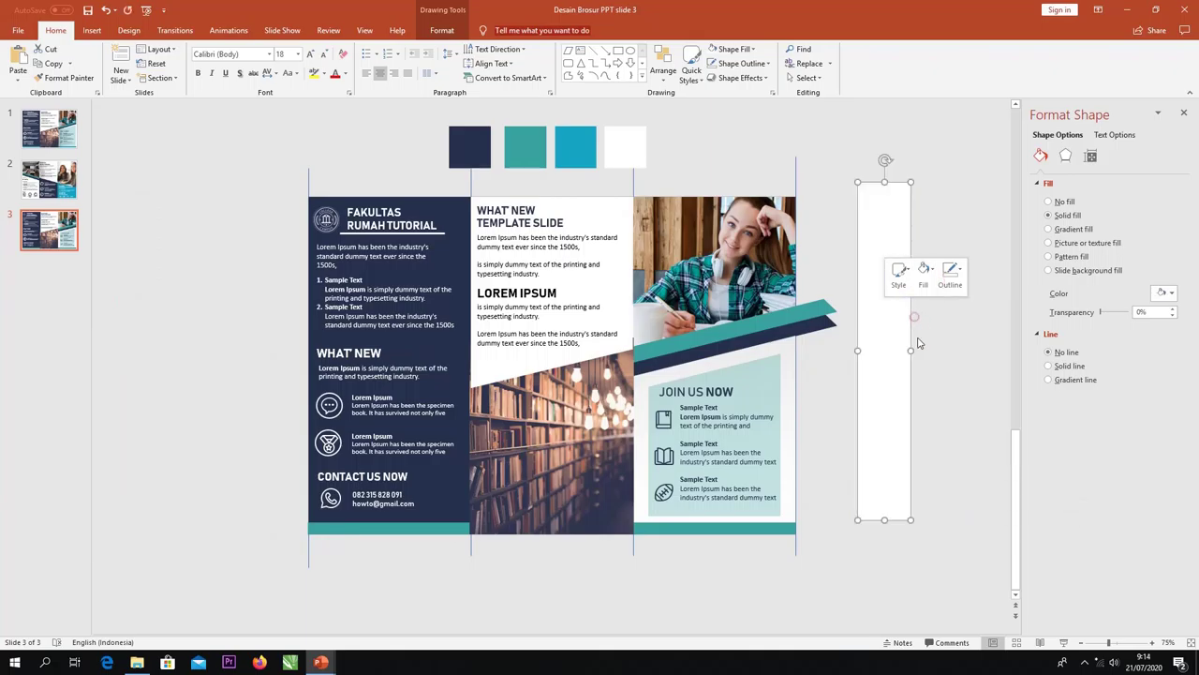
pyautogui.click(1049, 230)
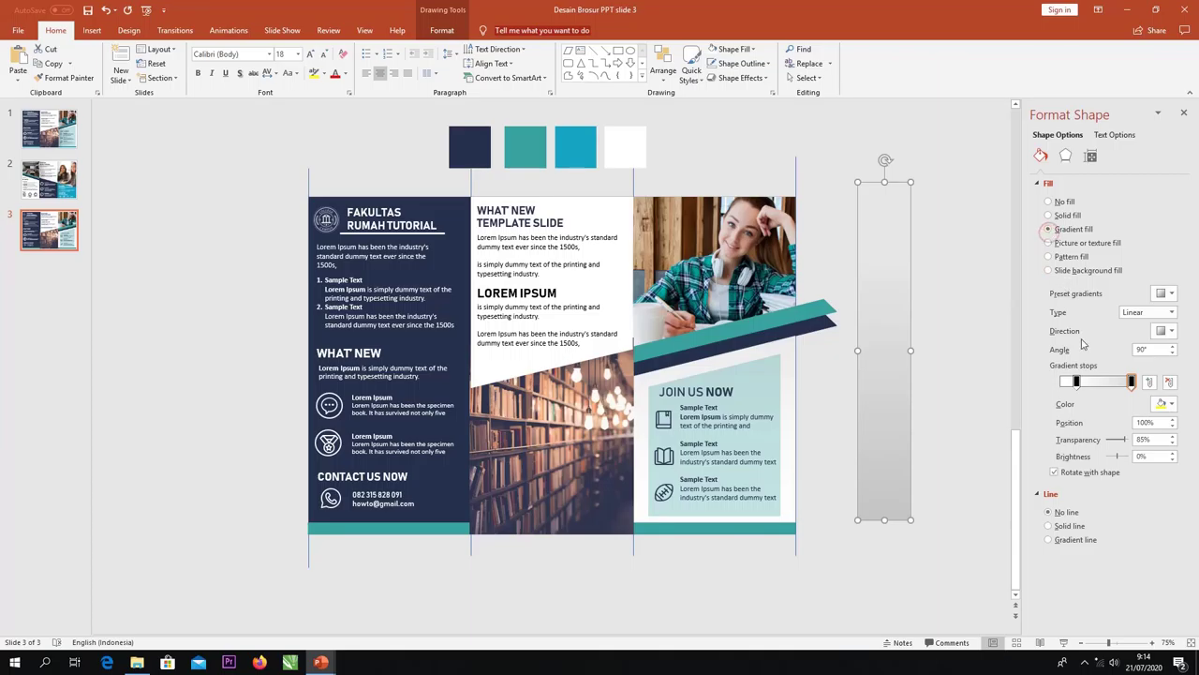
pyautogui.moveTo(1078, 384); pyautogui.dragTo(1075, 385)
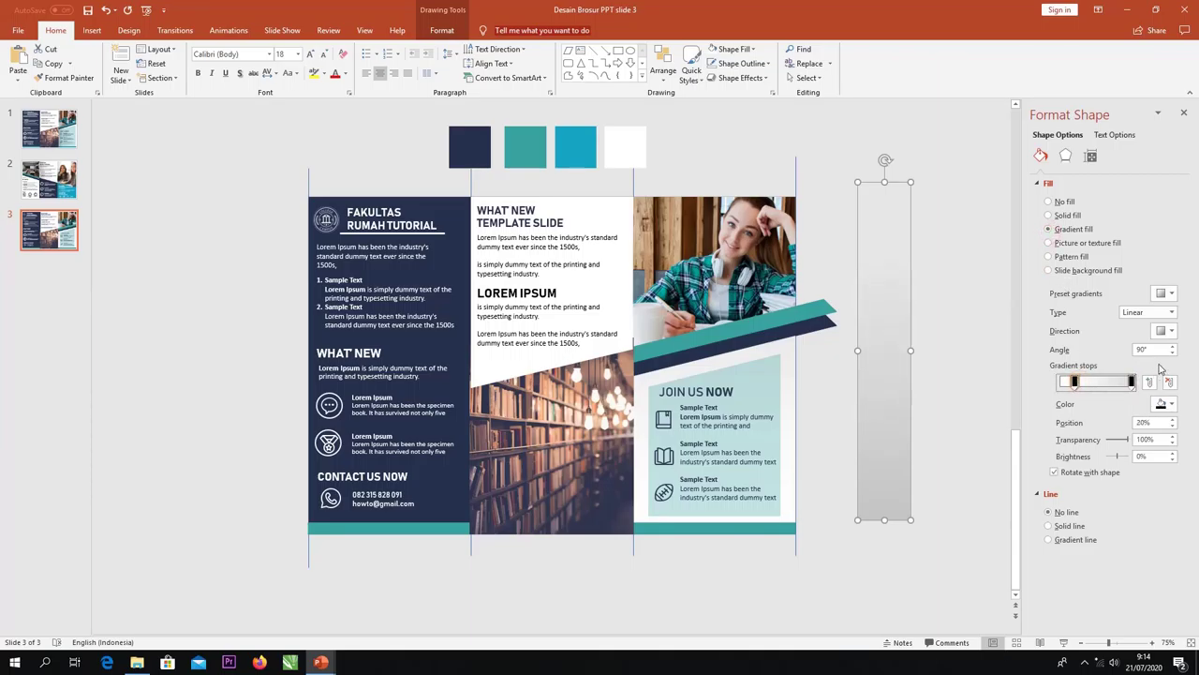
pyautogui.click(1160, 332)
pyautogui.click(1154, 350)
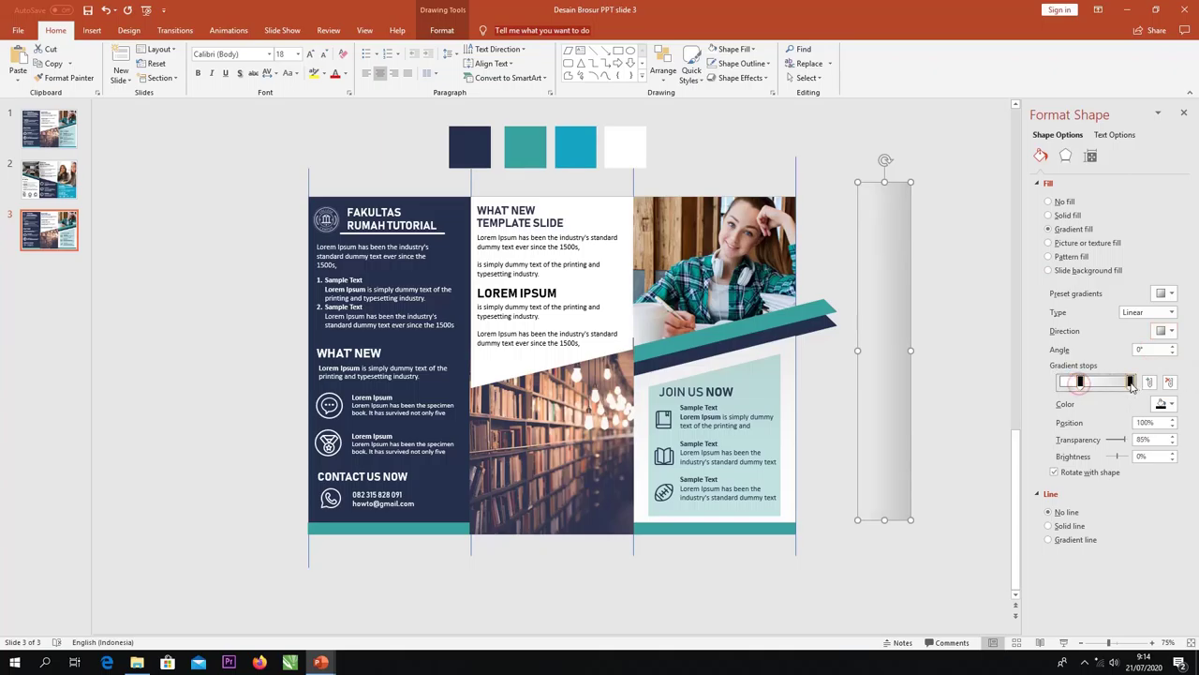
pyautogui.moveTo(1075, 384)
pyautogui.mouseDown()
pyautogui.moveTo(1059, 384)
pyautogui.moveTo(1124, 384)
pyautogui.mouseUp()
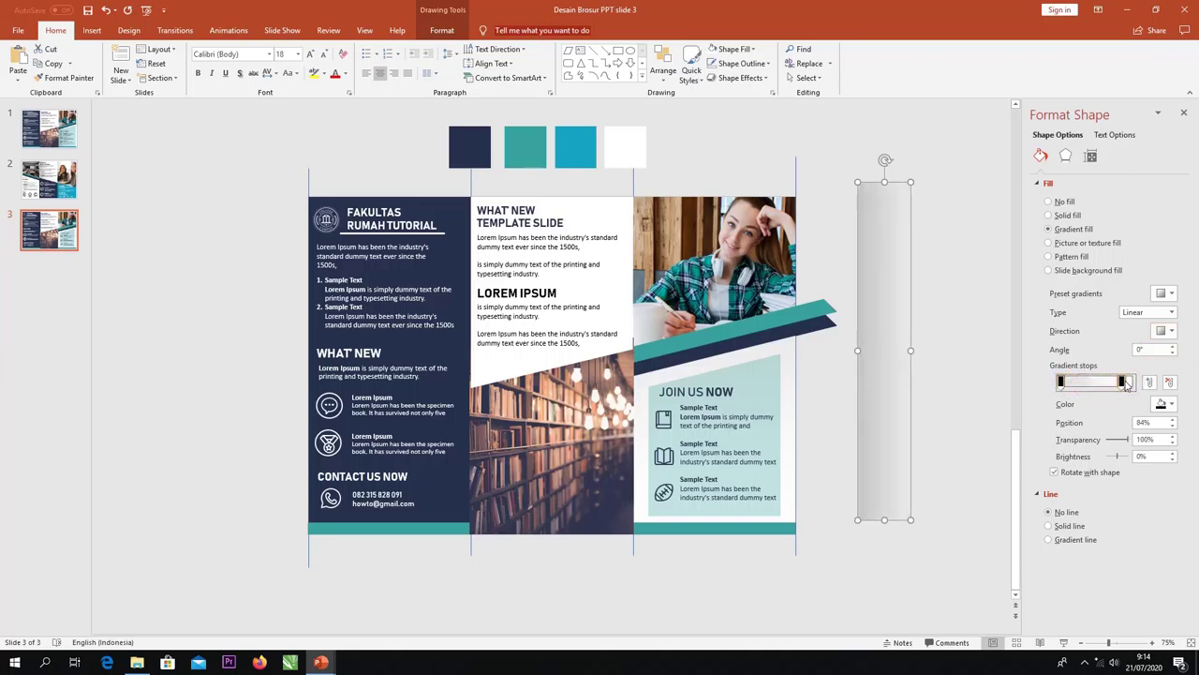
# Position the gradient bar along the student photo column's left edge
pyautogui.moveTo(871, 184); pyautogui.dragTo(645, 197)
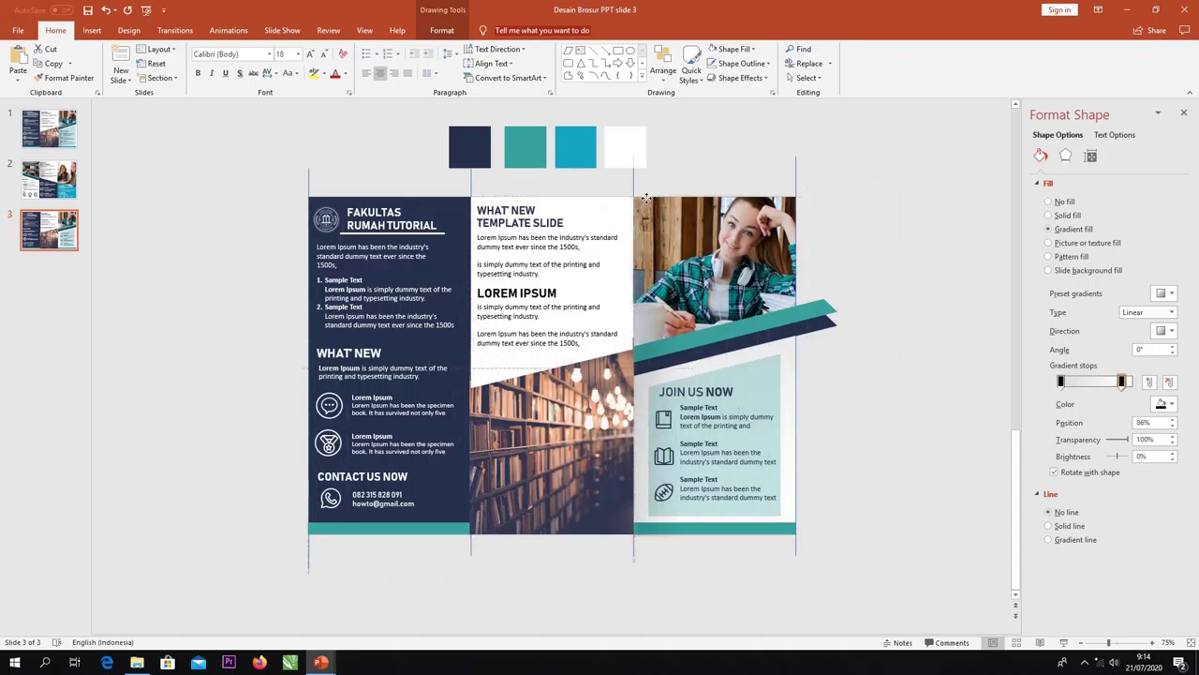
pyautogui.moveTo(646, 198); pyautogui.dragTo(645, 195)
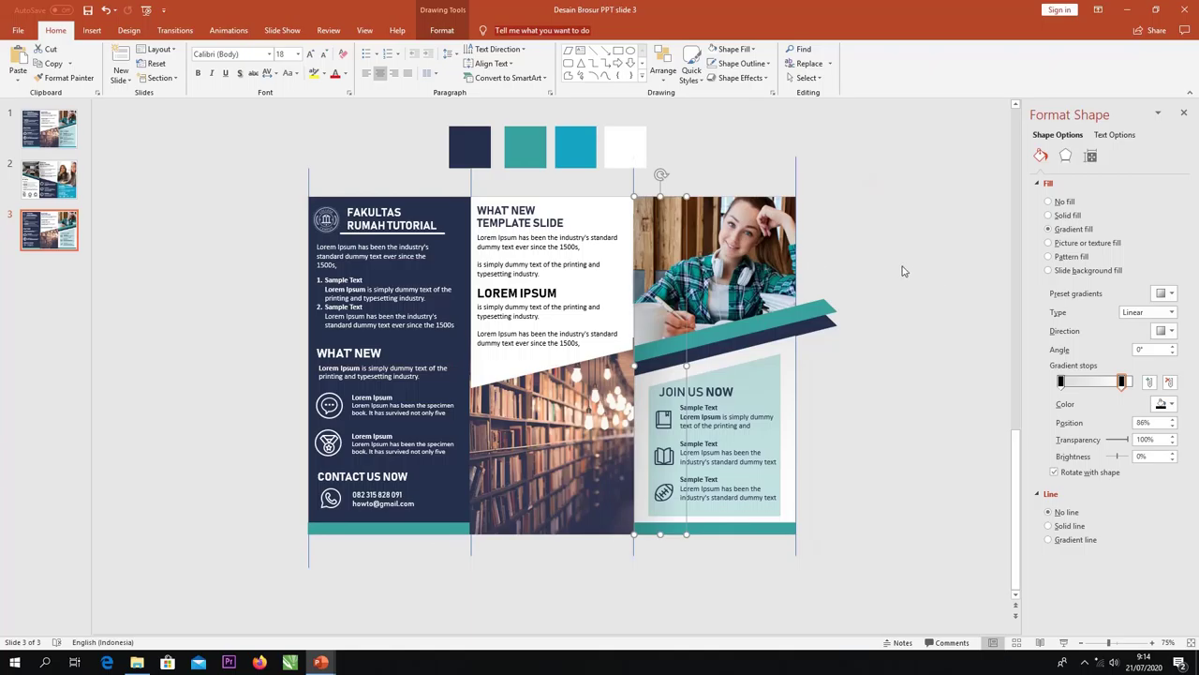
pyautogui.click(901, 270)
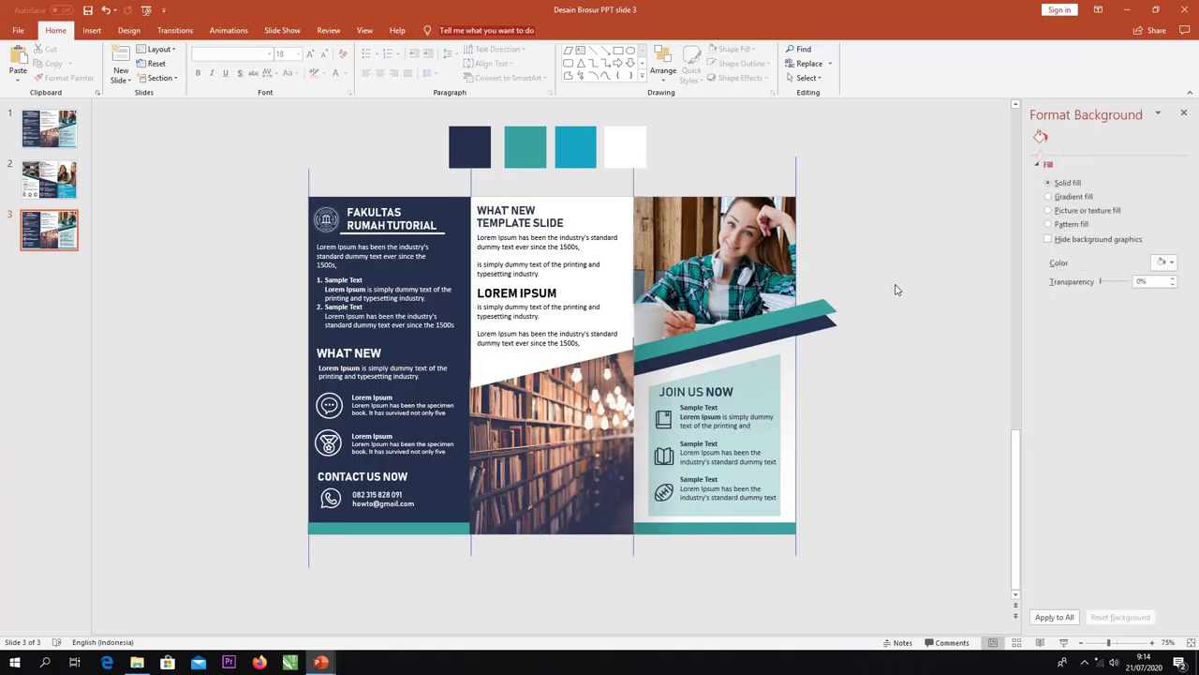
# Add a blank slide 4 and set the slide size to A4 landscape
pyautogui.click(121, 74)
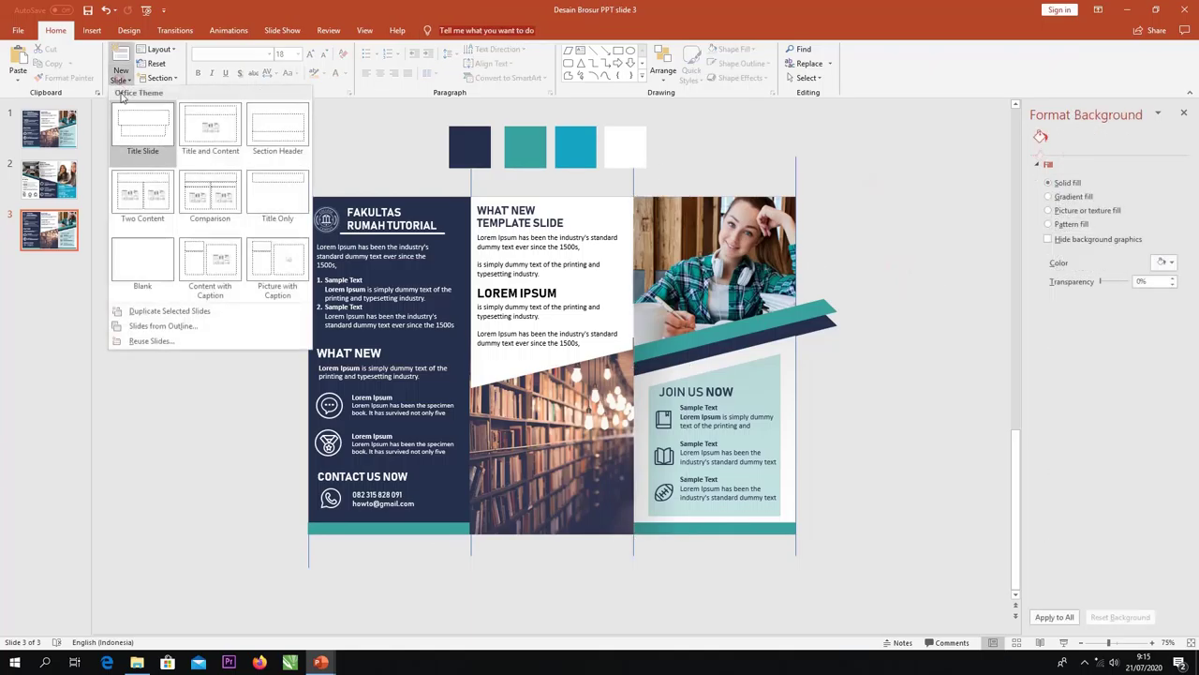
pyautogui.click(148, 256)
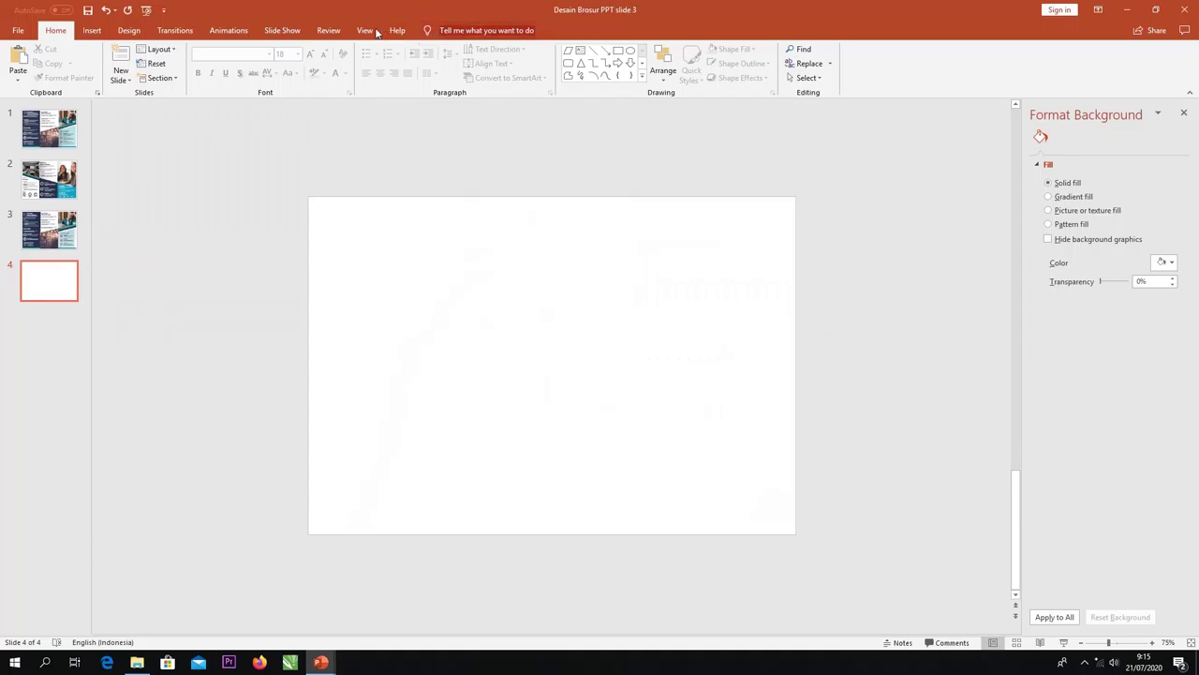
pyautogui.click(129, 30)
pyautogui.click(932, 67)
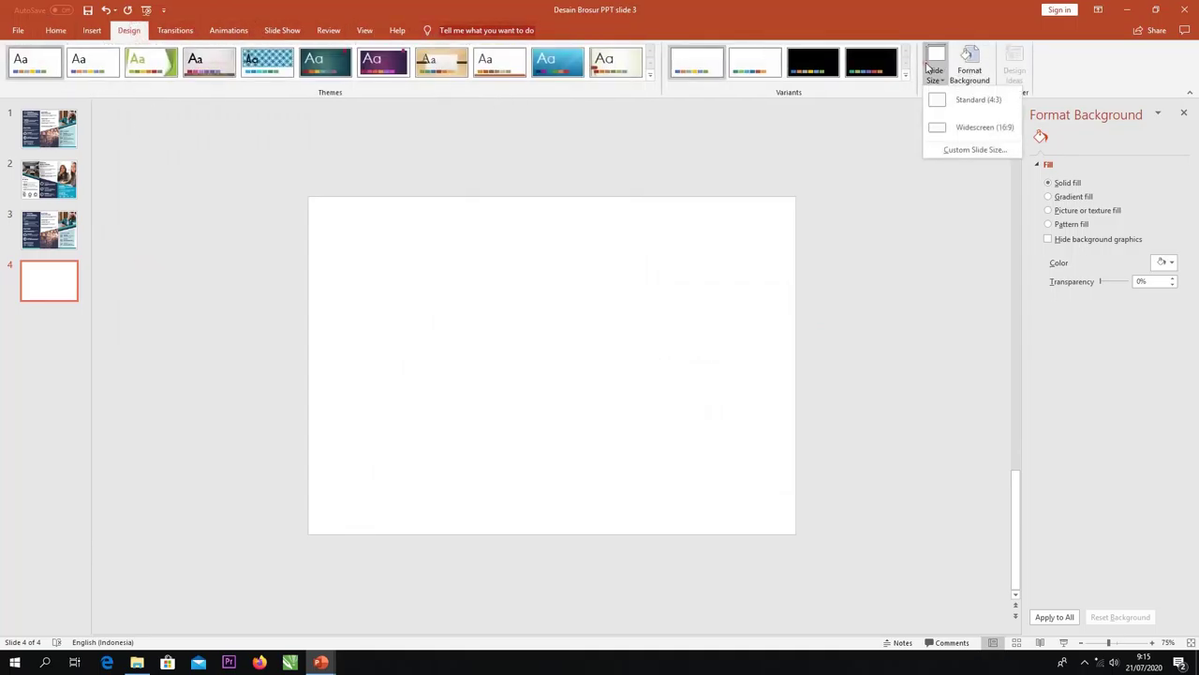
pyautogui.click(973, 150)
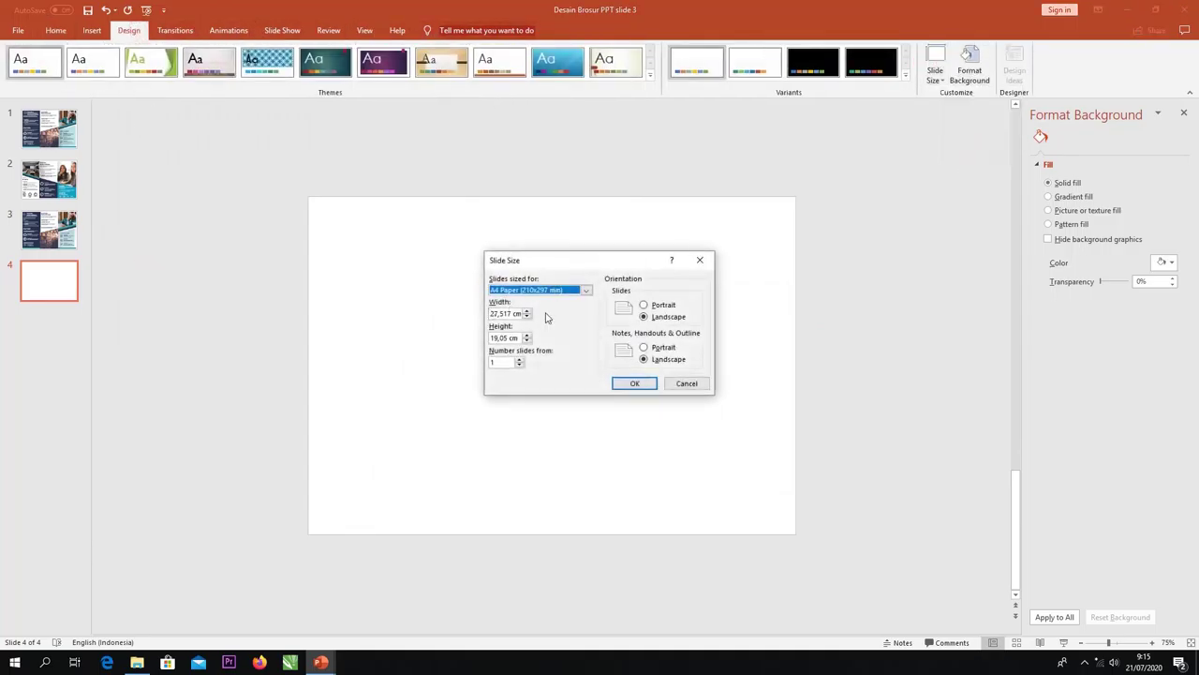
pyautogui.click(620, 383)
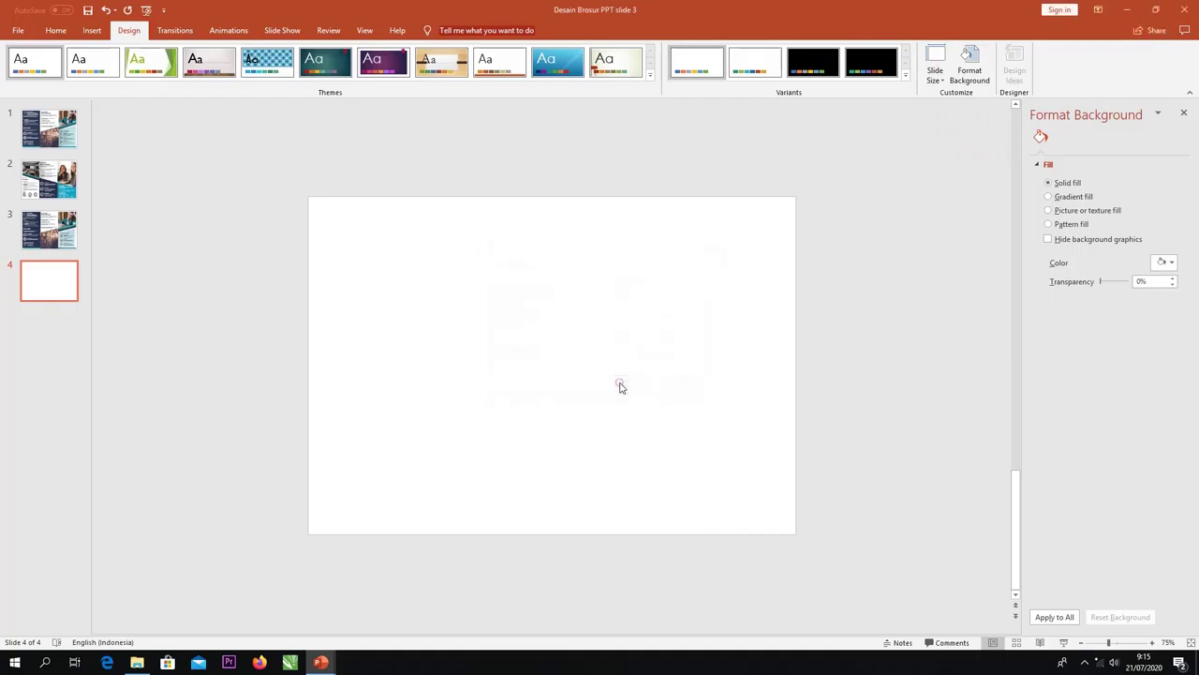
# Draw vertical lines at the slide's left and right edges, then duplicate one as a fold line
pyautogui.click(92, 30)
pyautogui.click(229, 65)
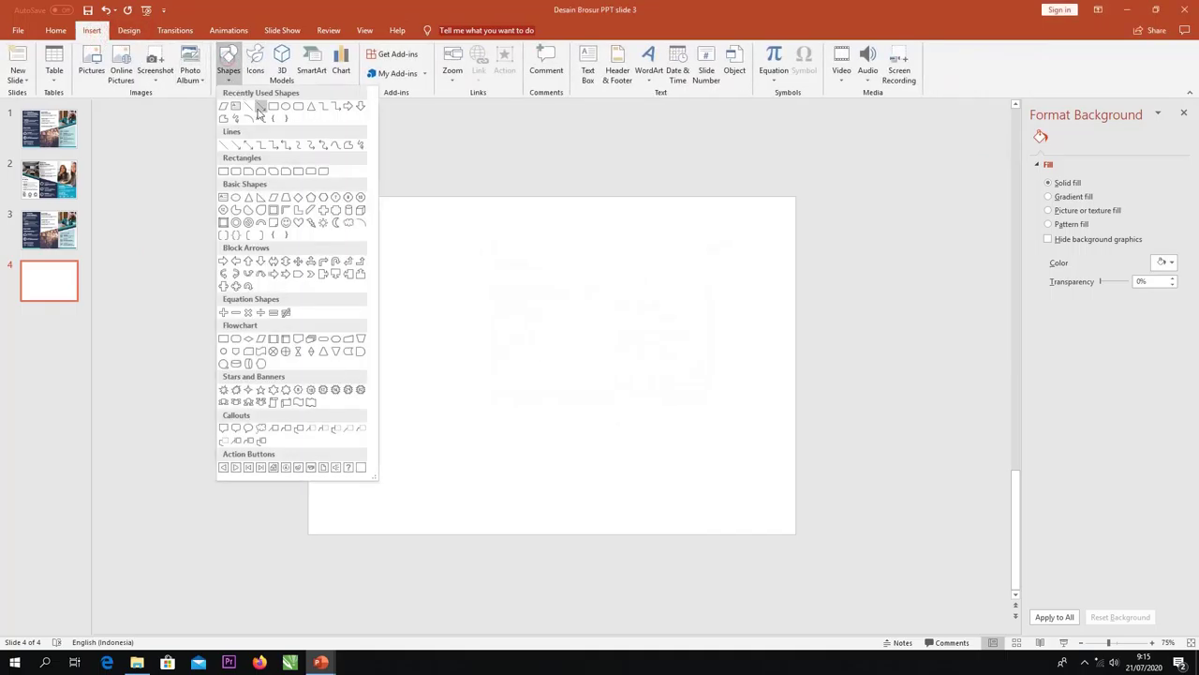
pyautogui.click(259, 107)
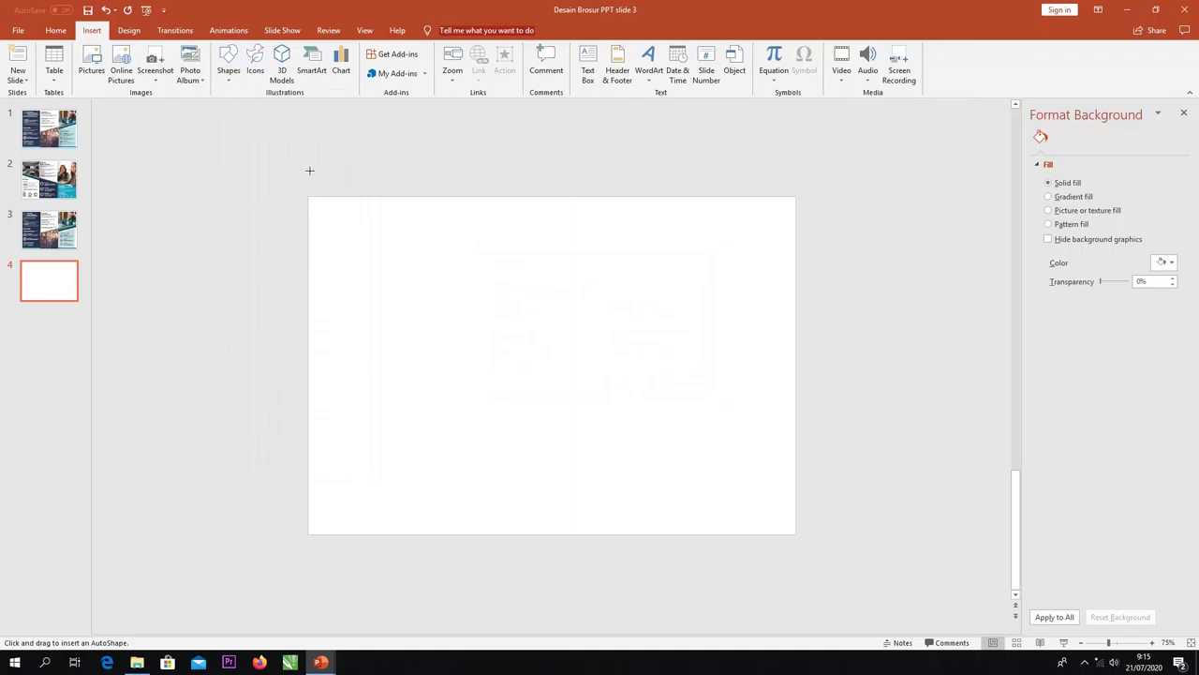
pyautogui.moveTo(322, 352); pyautogui.dragTo(324, 582)
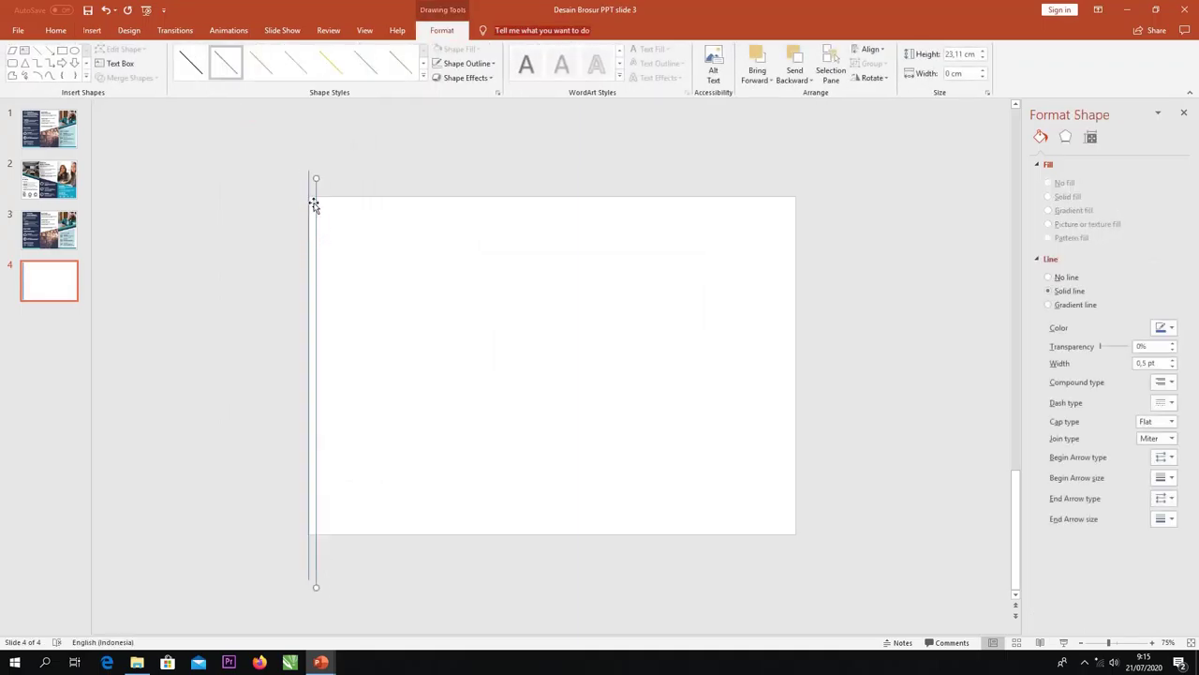
pyautogui.moveTo(318, 198); pyautogui.dragTo(797, 175)
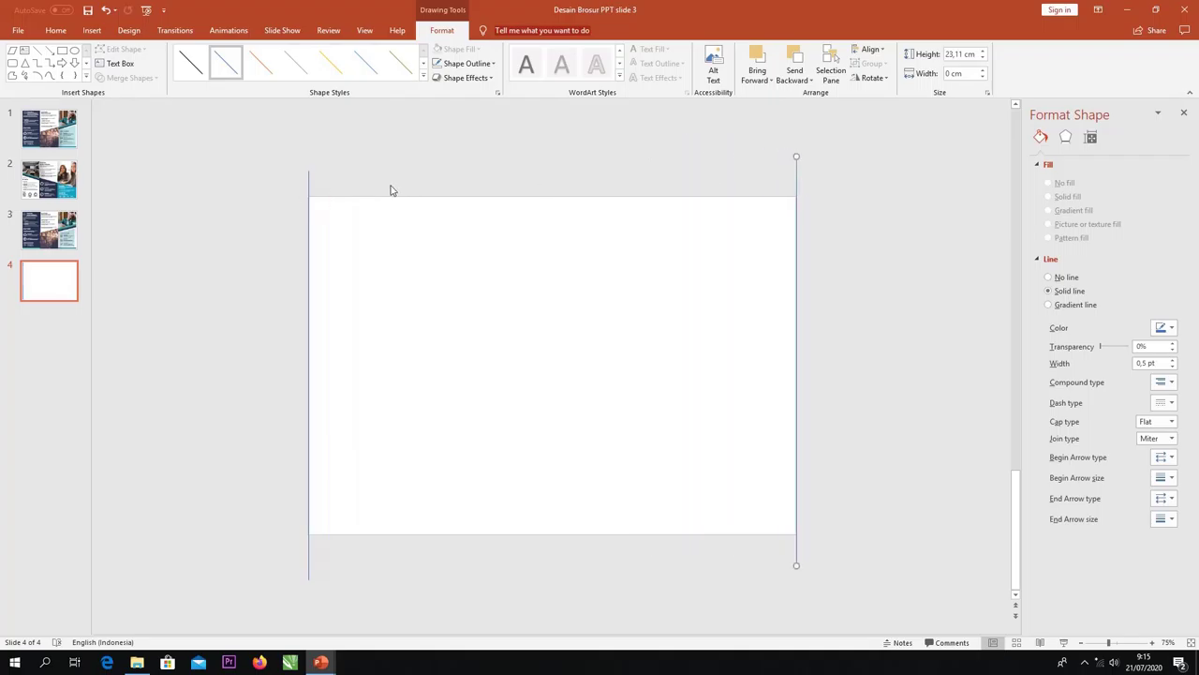
pyautogui.click(309, 181)
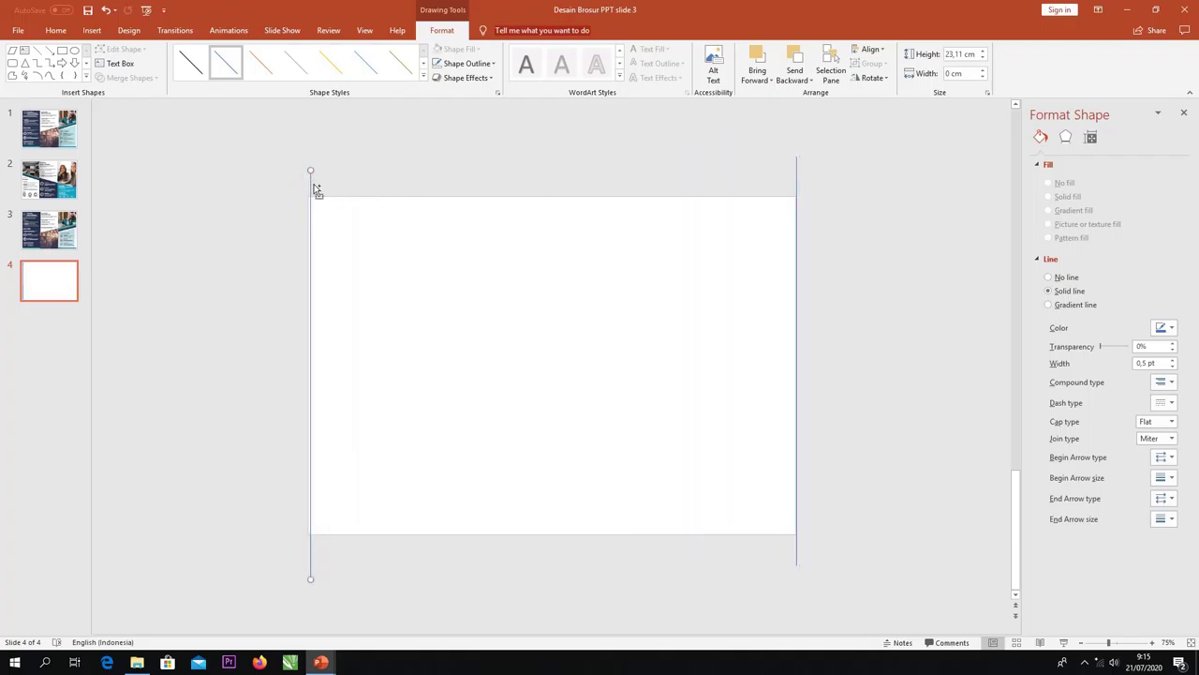
pyautogui.moveTo(316, 190)
pyautogui.keyDown('ctrl'); pyautogui.mouseDown()
pyautogui.moveTo(332, 206)
pyautogui.moveTo(635, 168)
pyautogui.mouseUp(); pyautogui.keyUp('ctrl')
pyautogui.moveTo(317, 192); pyautogui.dragTo(446, 181)
# Distribute the four vertical lines horizontally so they are evenly spaced
pyautogui.click(243, 144)
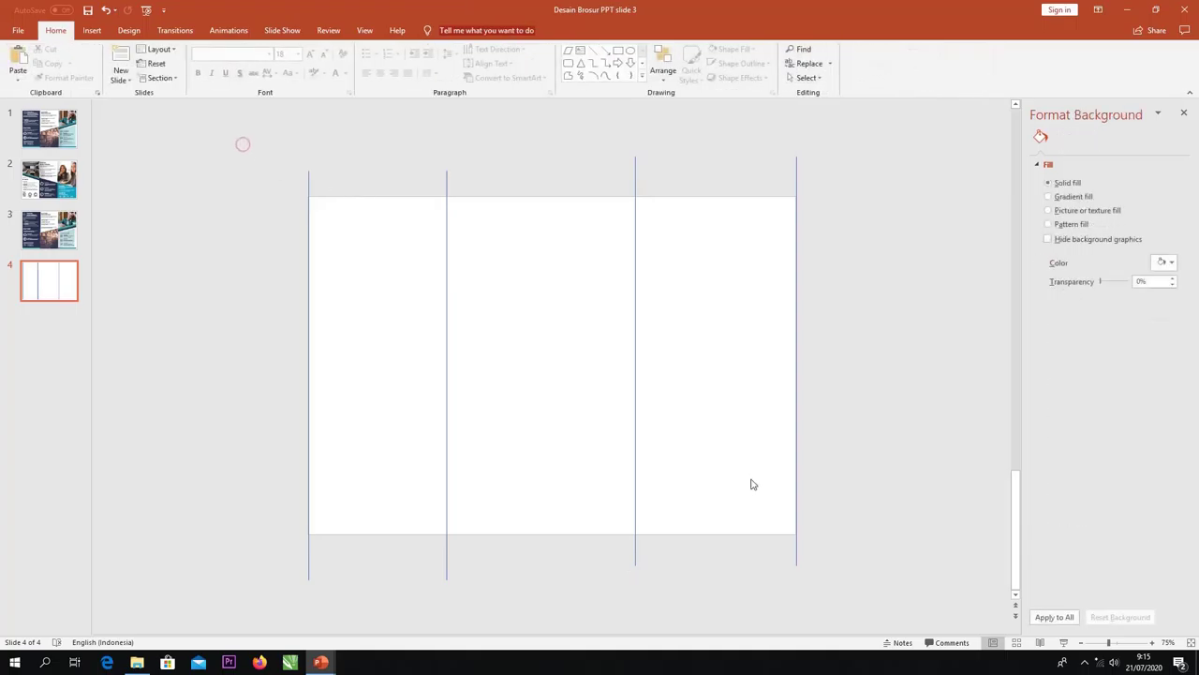
pyautogui.moveTo(242, 144); pyautogui.dragTo(843, 604)
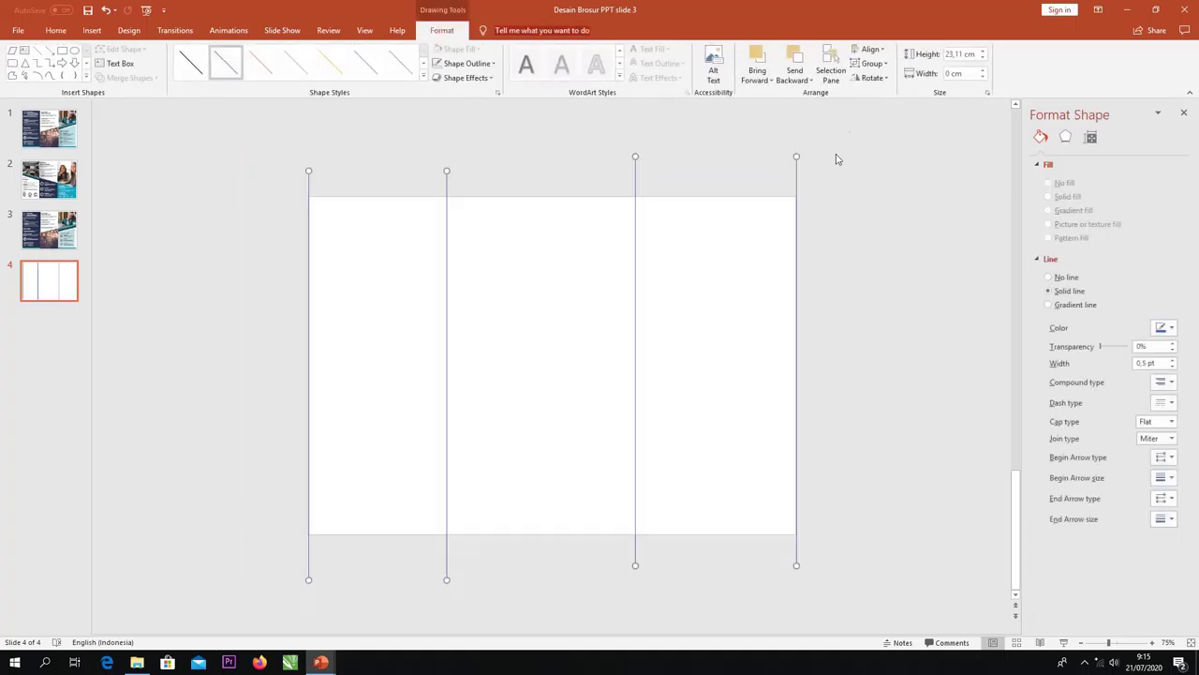
pyautogui.click(869, 48)
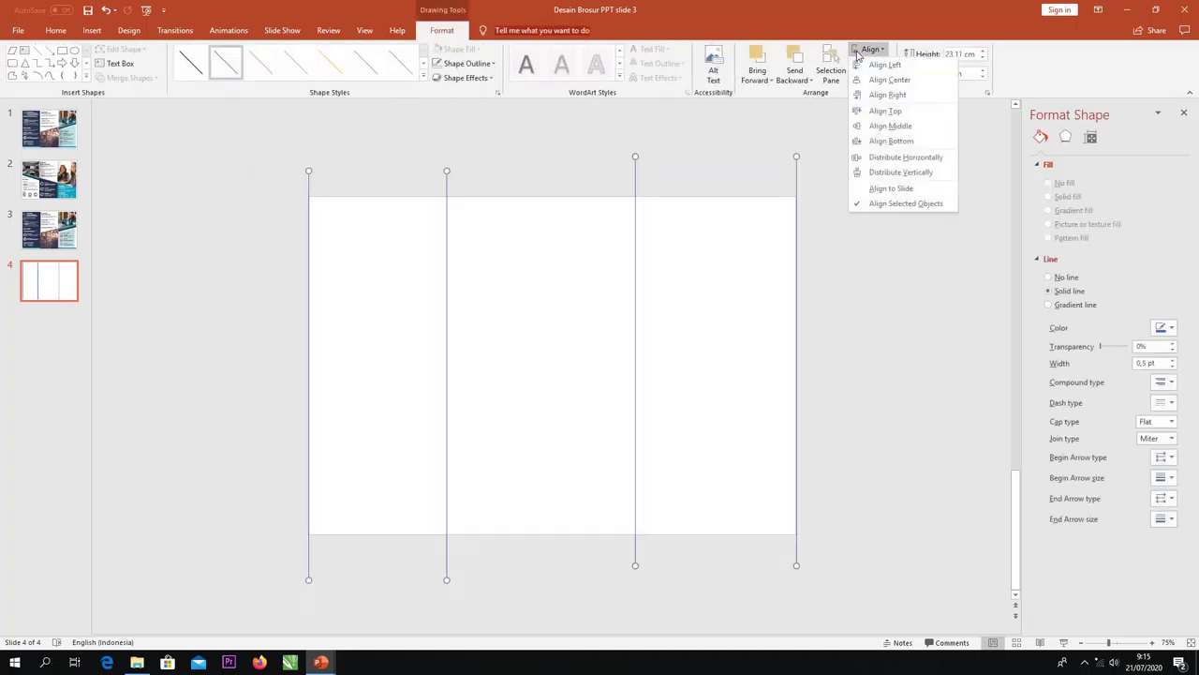
pyautogui.click(885, 158)
pyautogui.click(881, 268)
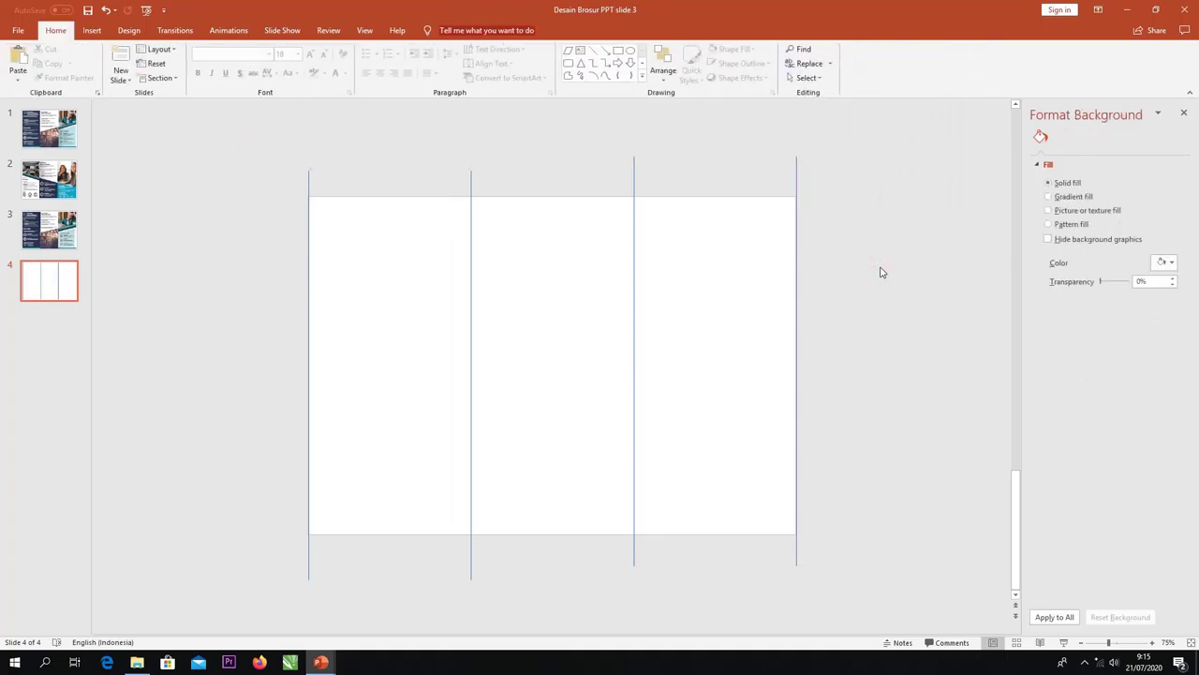
pyautogui.click(92, 30)
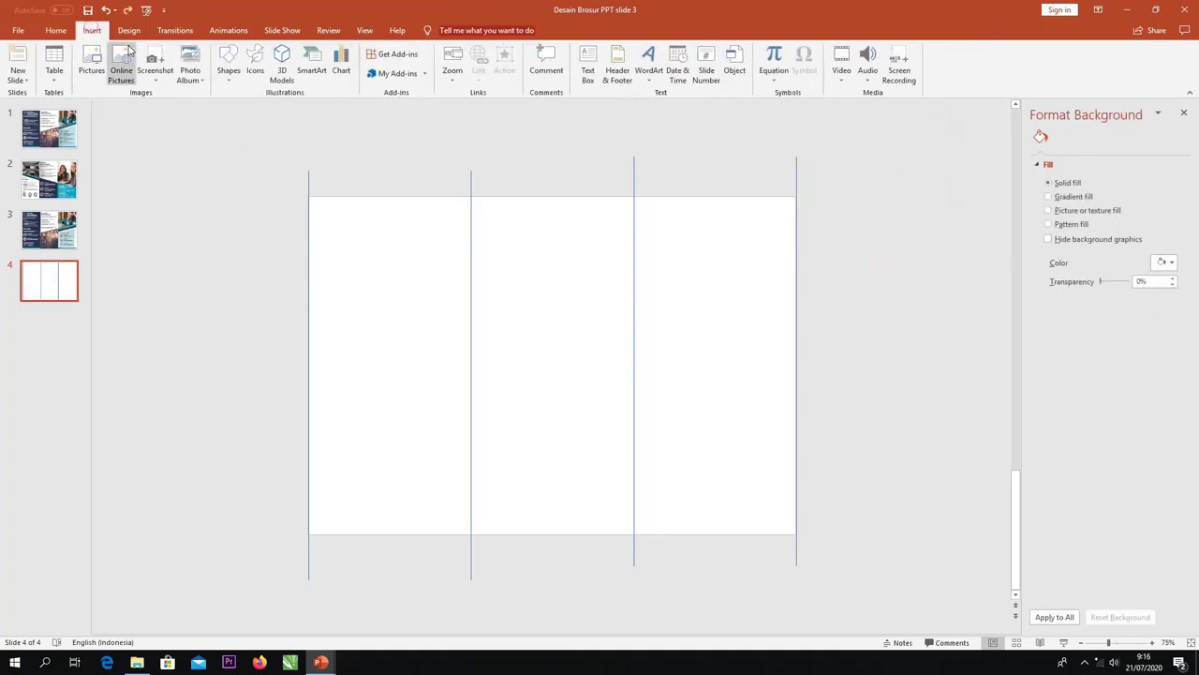
# Draw a rectangle with white horizontal gradient fill, grey at left, and no outline
pyautogui.click(228, 67)
pyautogui.click(273, 107)
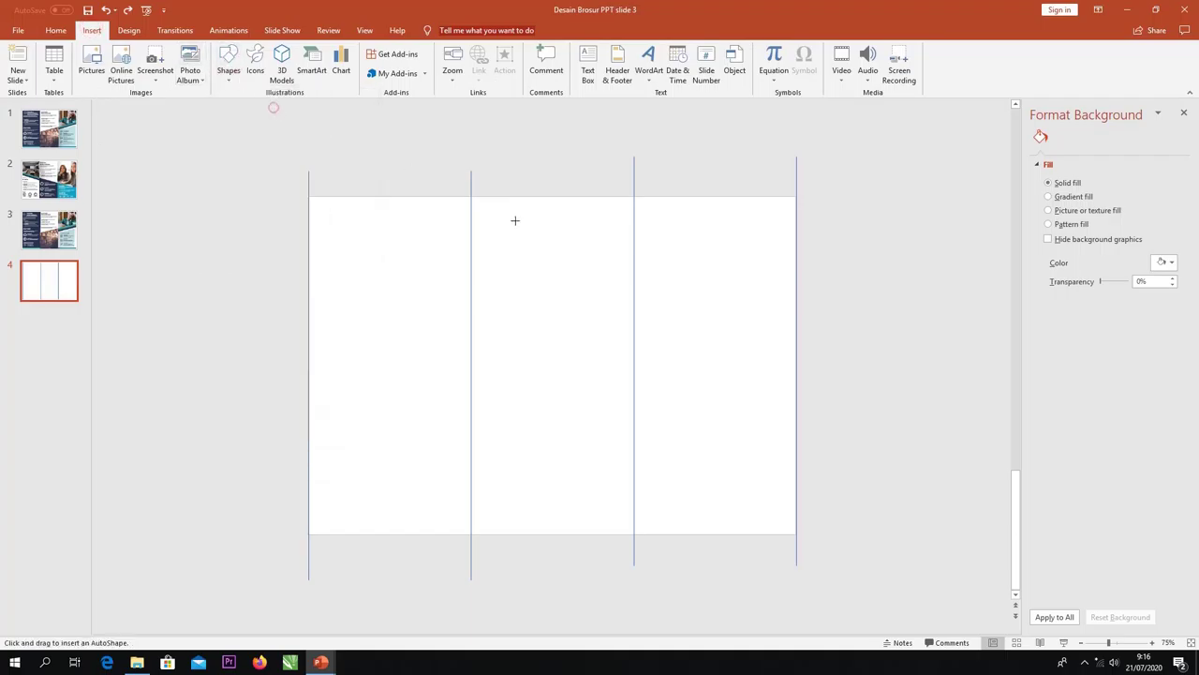
pyautogui.moveTo(471, 196); pyautogui.dragTo(634, 533)
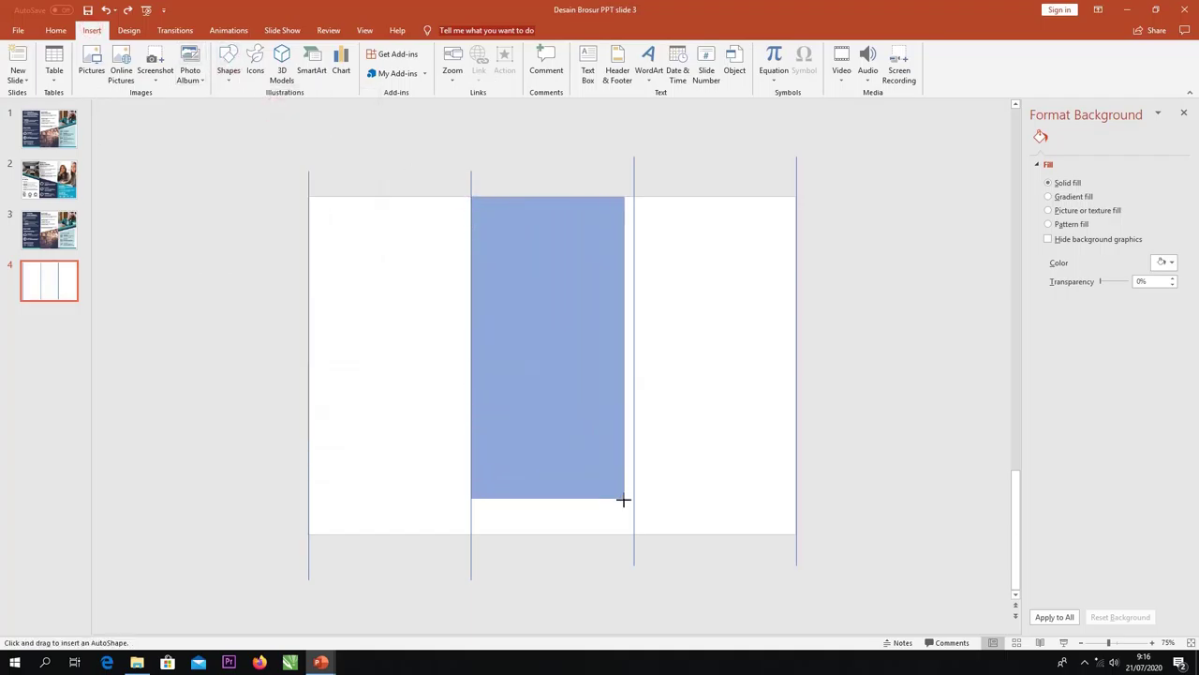
pyautogui.rightClick(584, 324)
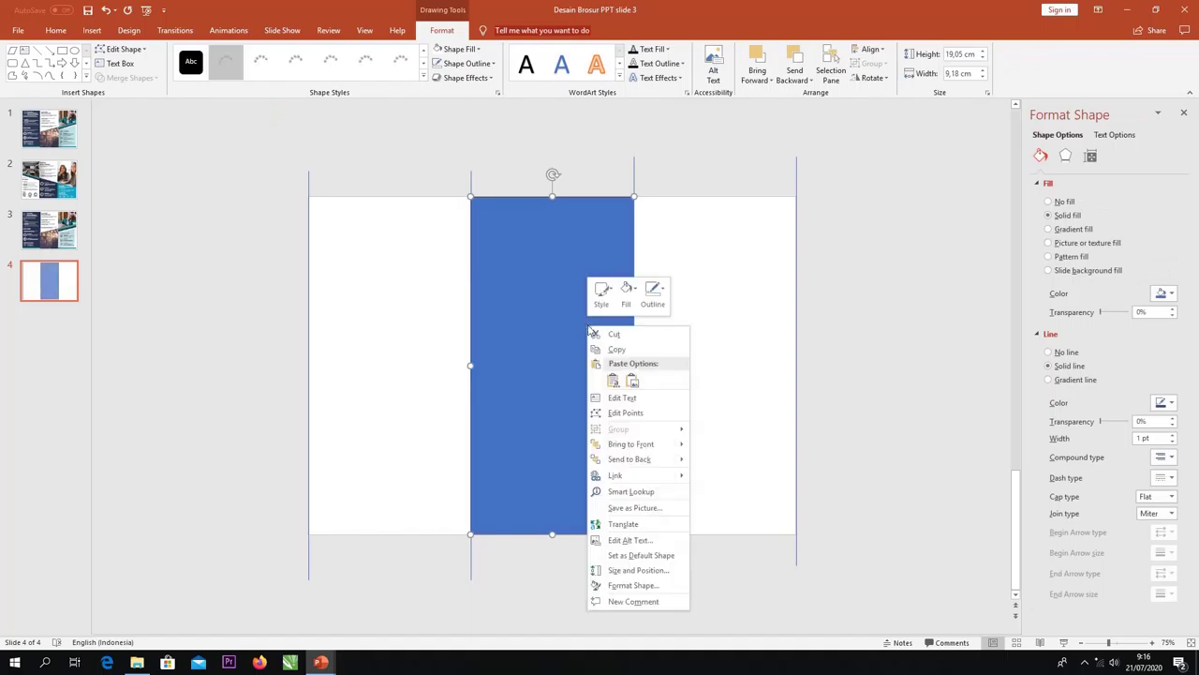
pyautogui.click(626, 290)
pyautogui.click(621, 334)
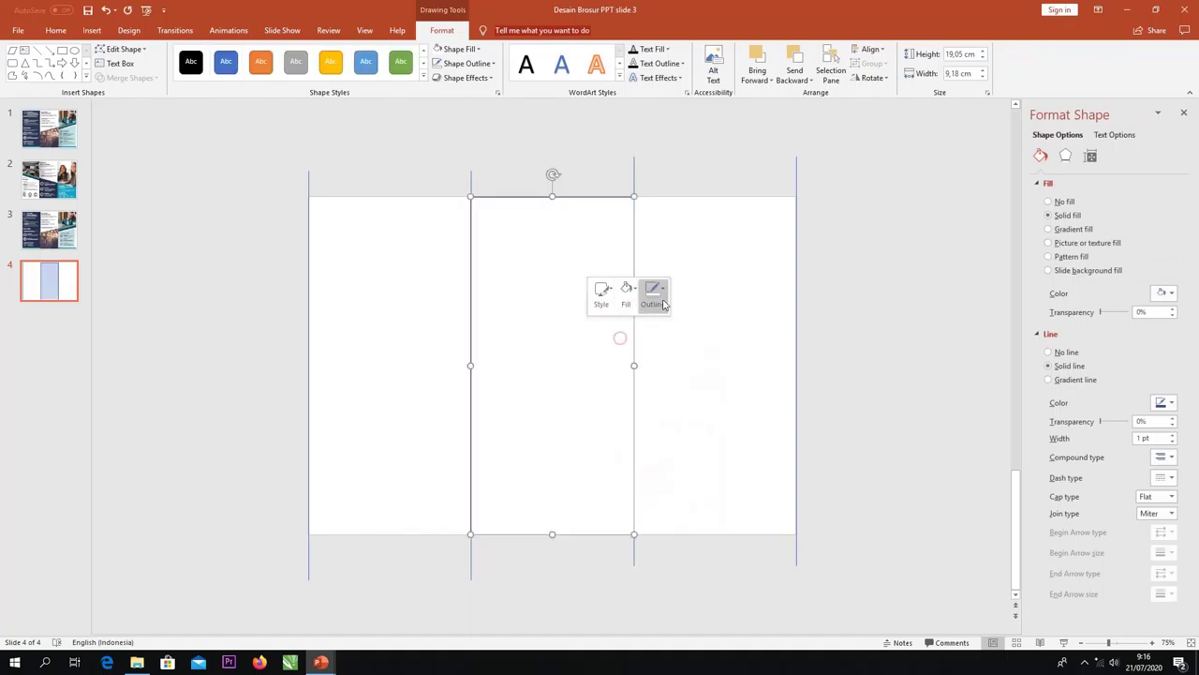
pyautogui.click(653, 292)
pyautogui.click(665, 444)
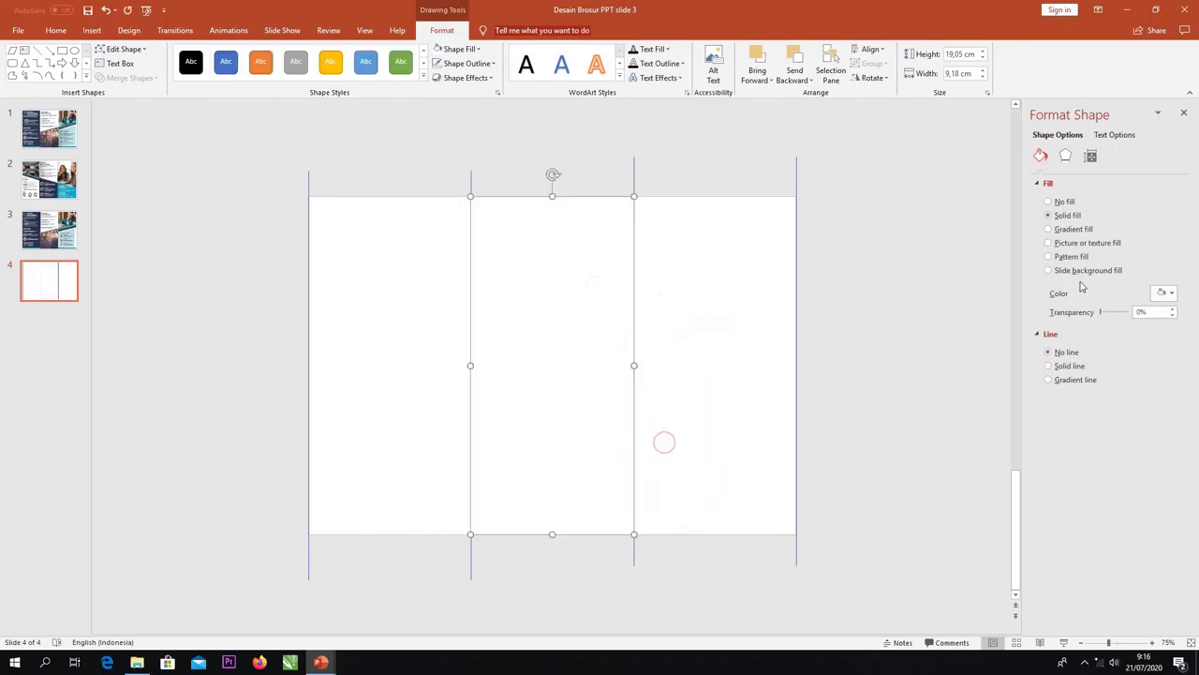
pyautogui.click(1050, 230)
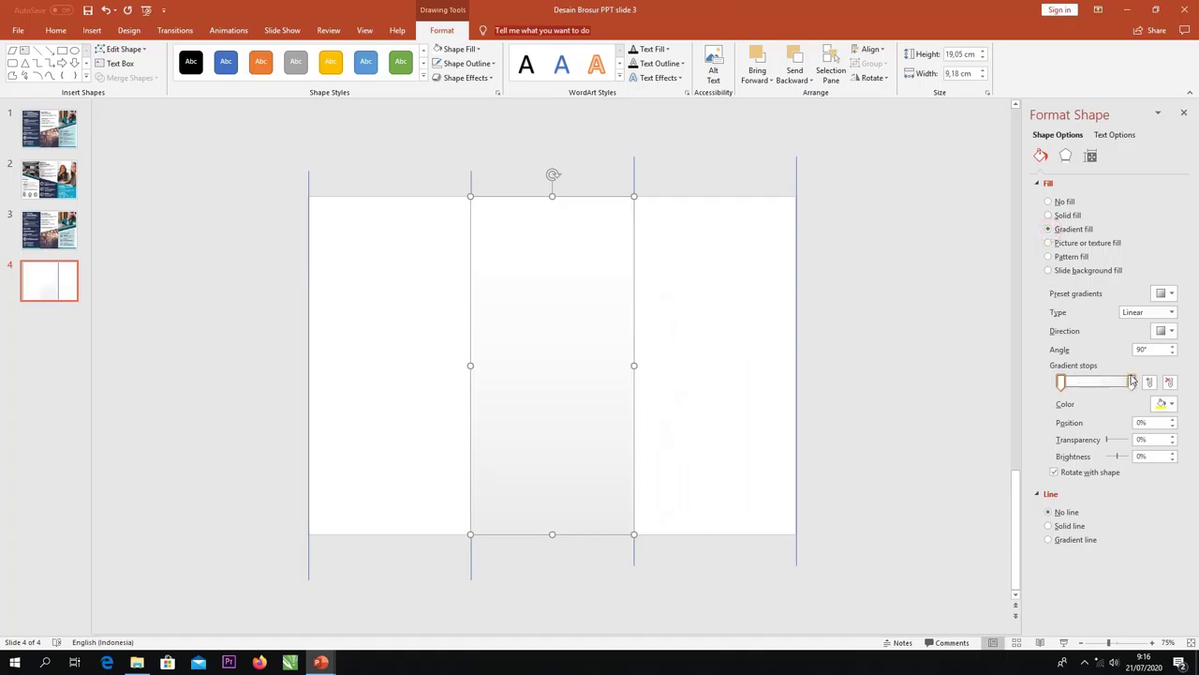
pyautogui.click(1167, 331)
pyautogui.click(1157, 356)
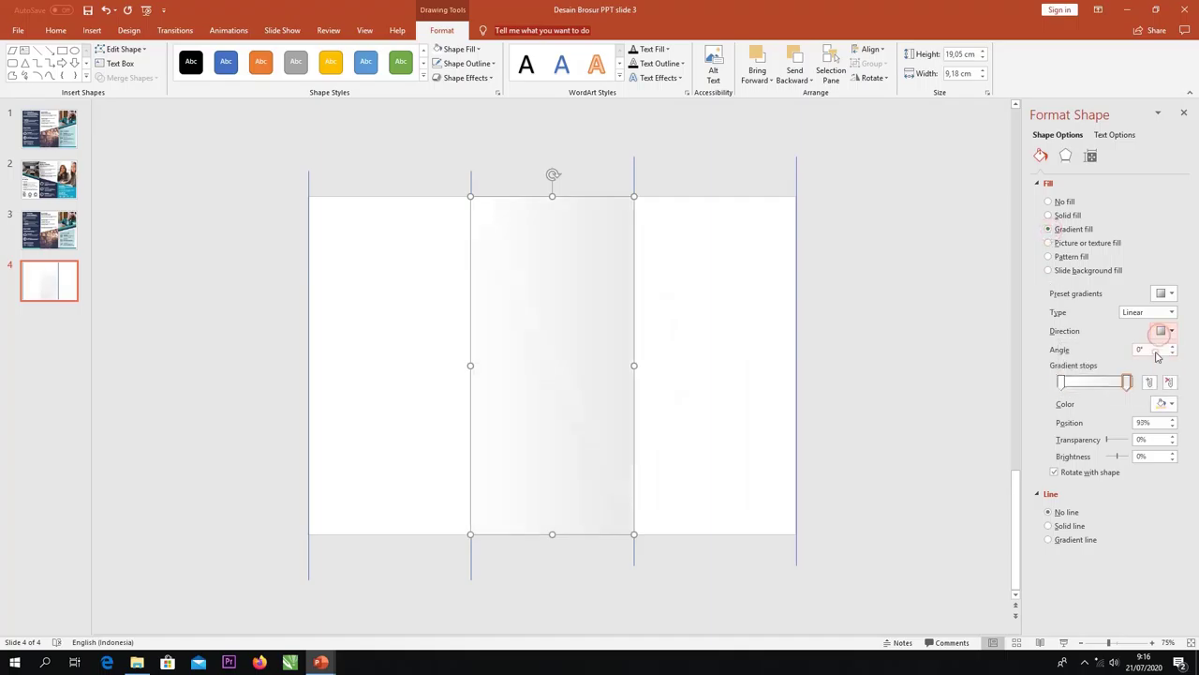
pyautogui.moveTo(1064, 384)
pyautogui.mouseDown()
pyautogui.moveTo(1090, 382)
pyautogui.moveTo(1080, 385)
pyautogui.mouseUp()
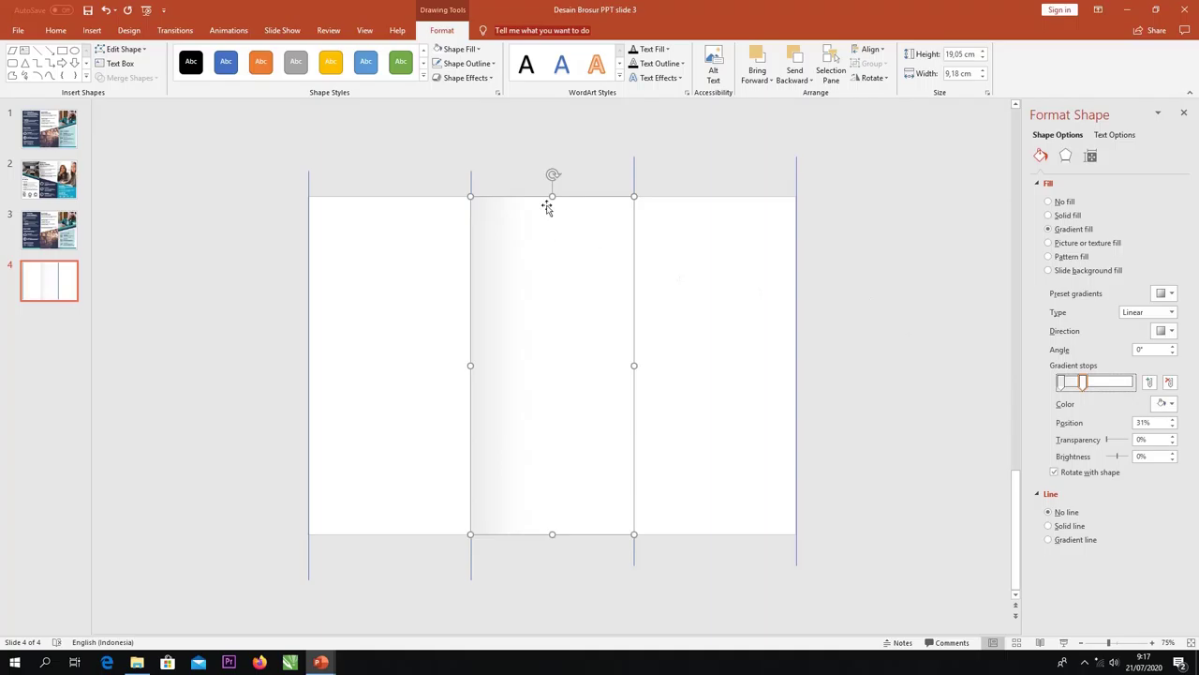
# Narrow the gradient strip to about 3.08 cm and place it at the middle panel's fold
pyautogui.moveTo(536, 197); pyautogui.dragTo(218, 197)
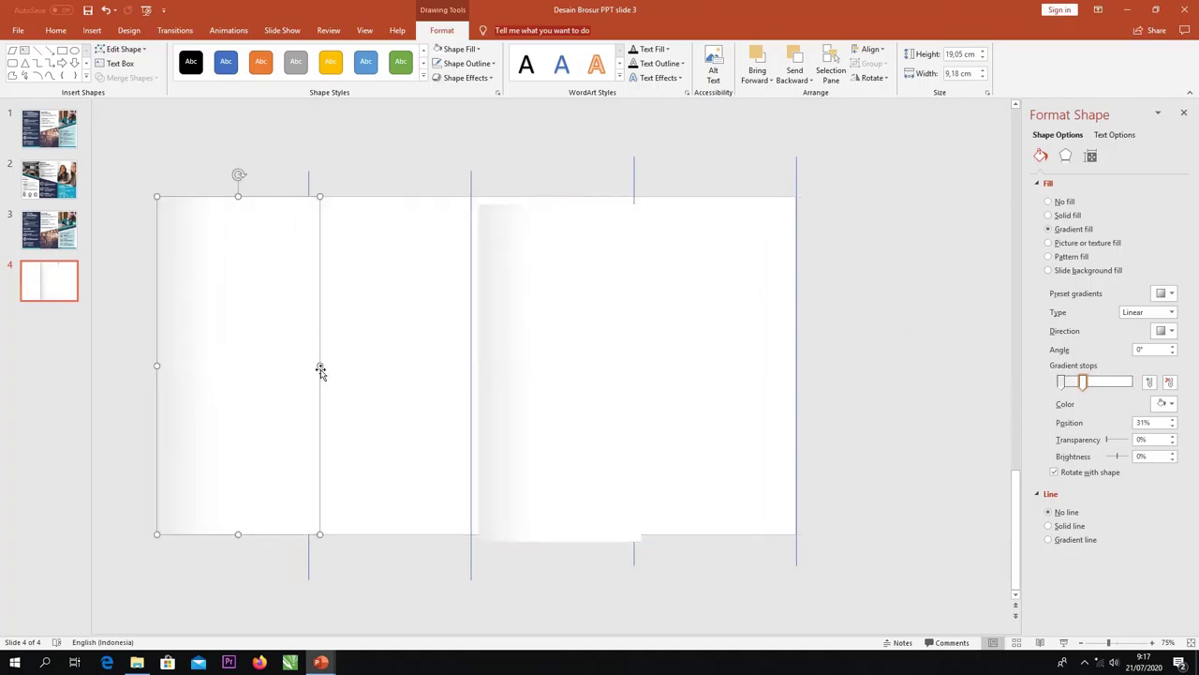
pyautogui.moveTo(320, 371); pyautogui.dragTo(211, 365)
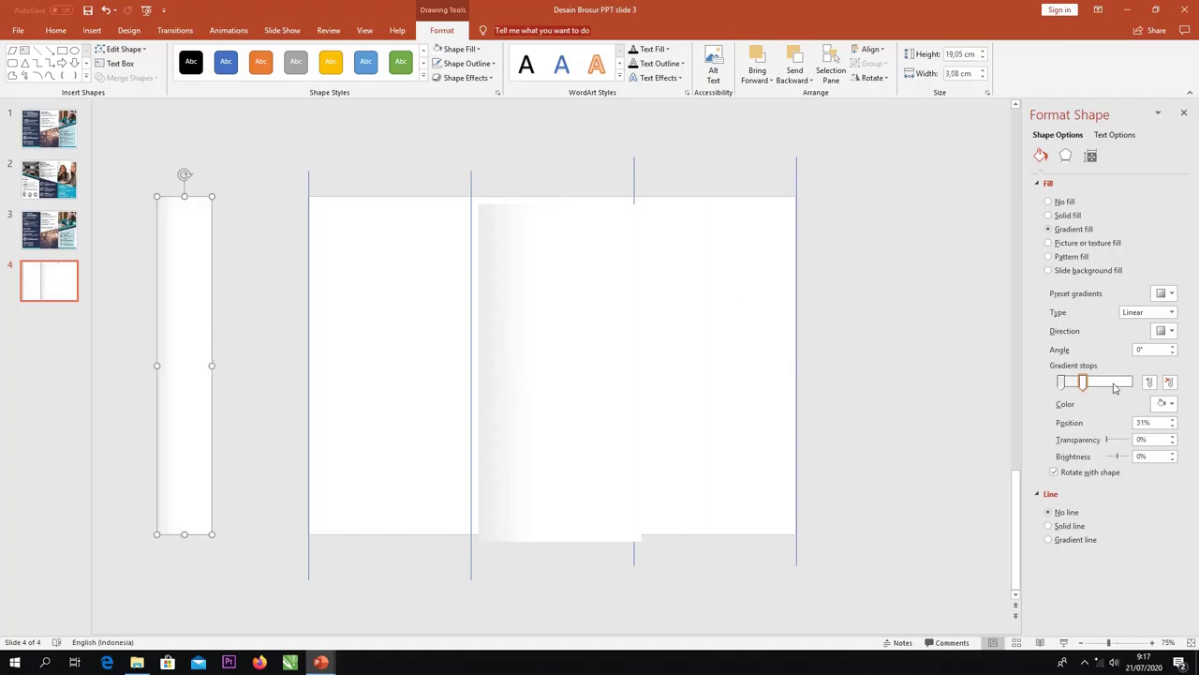
pyautogui.moveTo(1082, 383); pyautogui.dragTo(1101, 382)
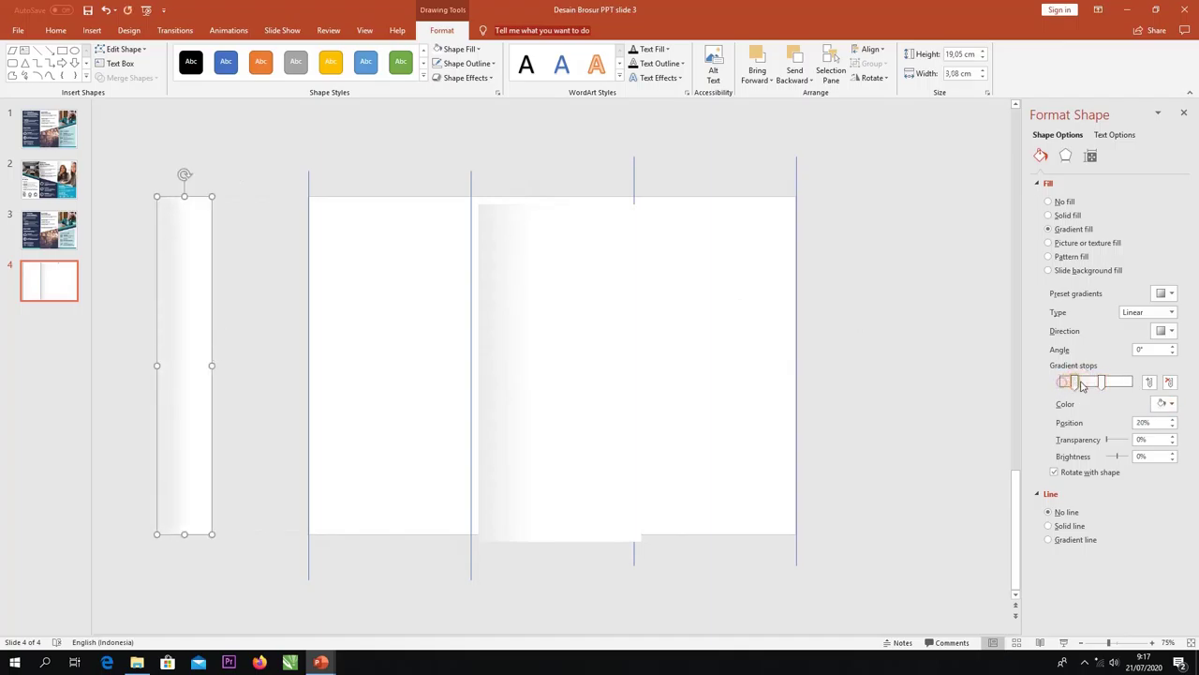
pyautogui.click(1068, 382)
pyautogui.moveTo(194, 200); pyautogui.dragTo(412, 251)
pyautogui.moveTo(565, 253); pyautogui.dragTo(560, 249)
pyautogui.moveTo(414, 302); pyautogui.dragTo(498, 254)
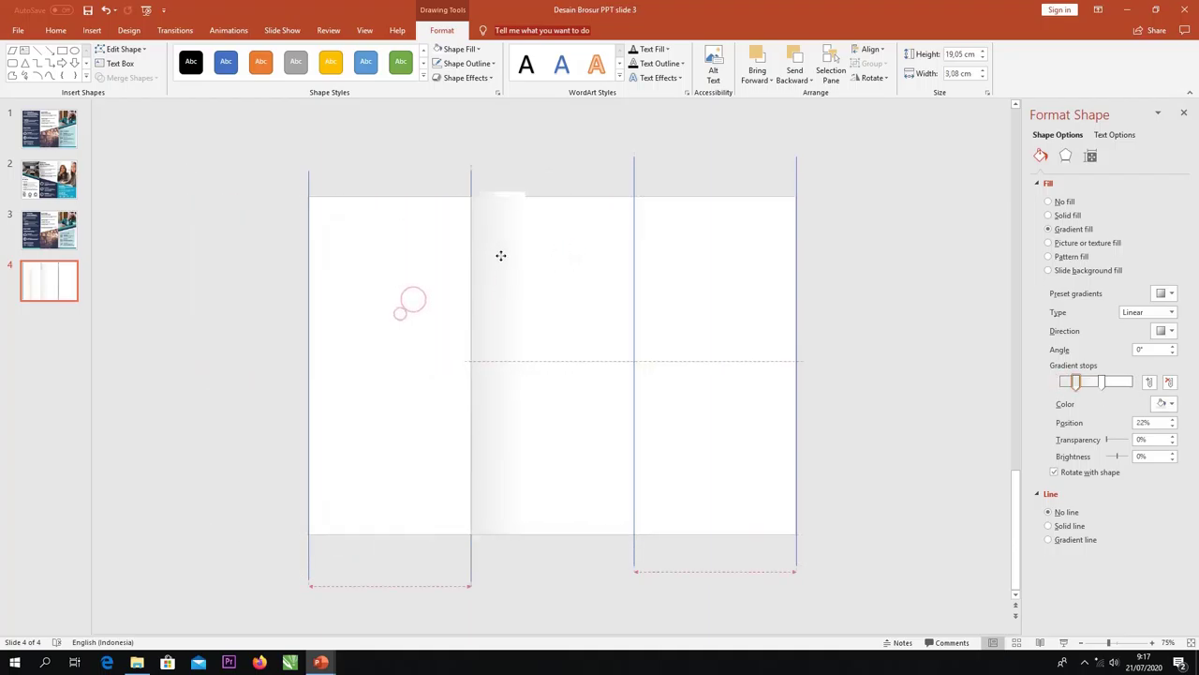
pyautogui.moveTo(570, 561)
pyautogui.mouseDown()
pyautogui.moveTo(493, 465)
pyautogui.moveTo(444, 187)
pyautogui.moveTo(482, 193)
pyautogui.mouseUp()
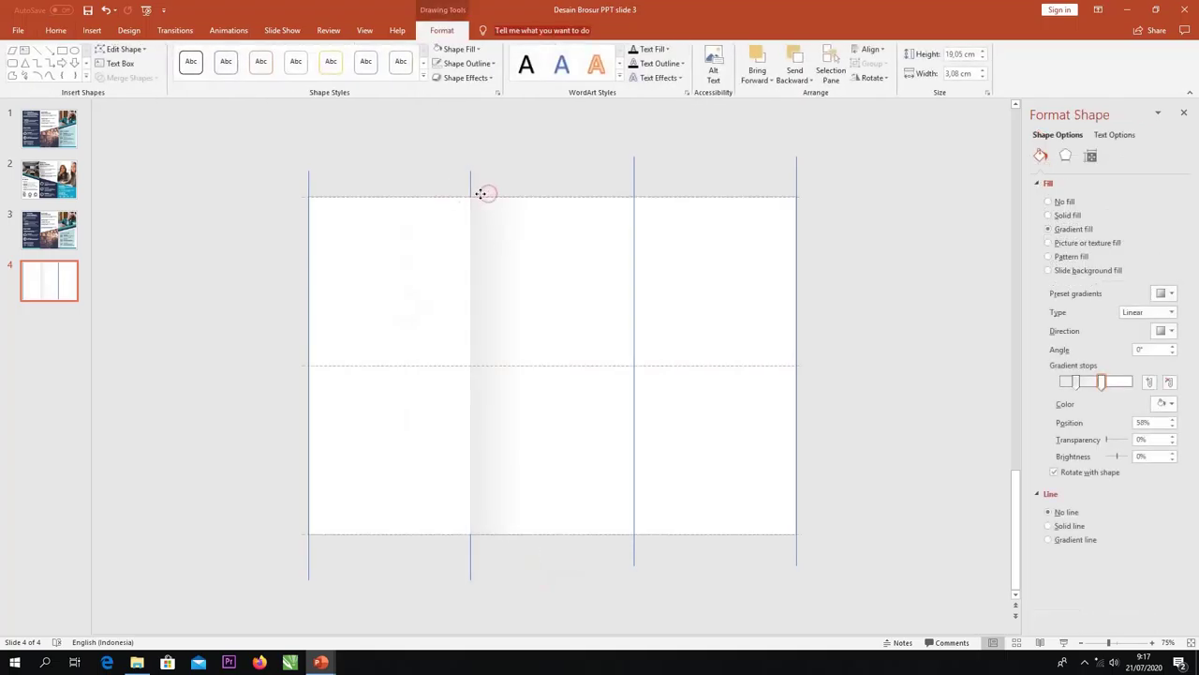
pyautogui.click(532, 164)
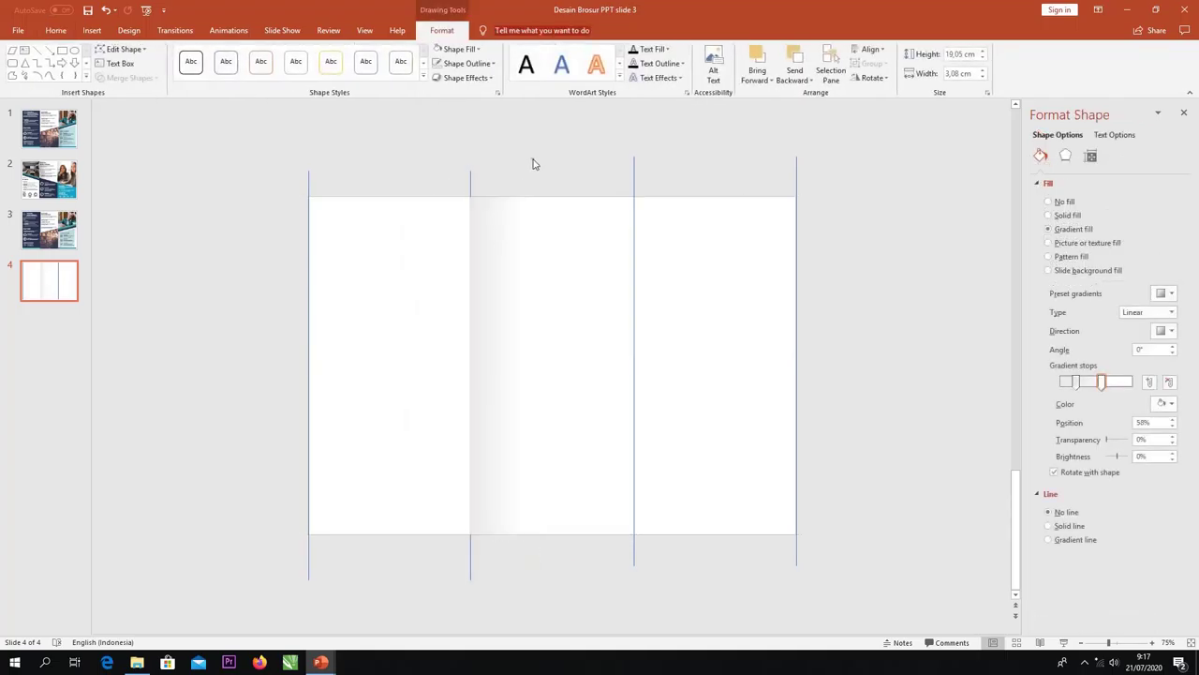
pyautogui.click(480, 339)
pyautogui.moveTo(553, 560)
pyautogui.mouseDown()
pyautogui.moveTo(453, 347)
pyautogui.moveTo(437, 184)
pyautogui.mouseUp()
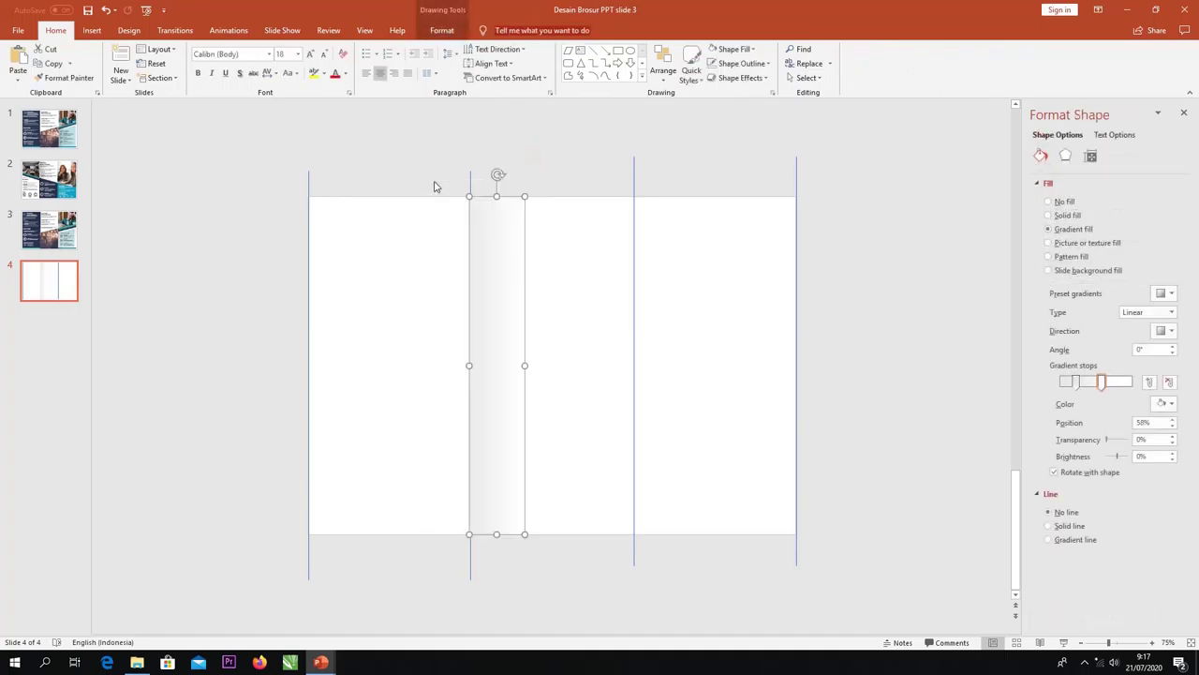
# Copy the gradient strip to the right panel's fold and align it there
pyautogui.moveTo(505, 223); pyautogui.dragTo(661, 215)
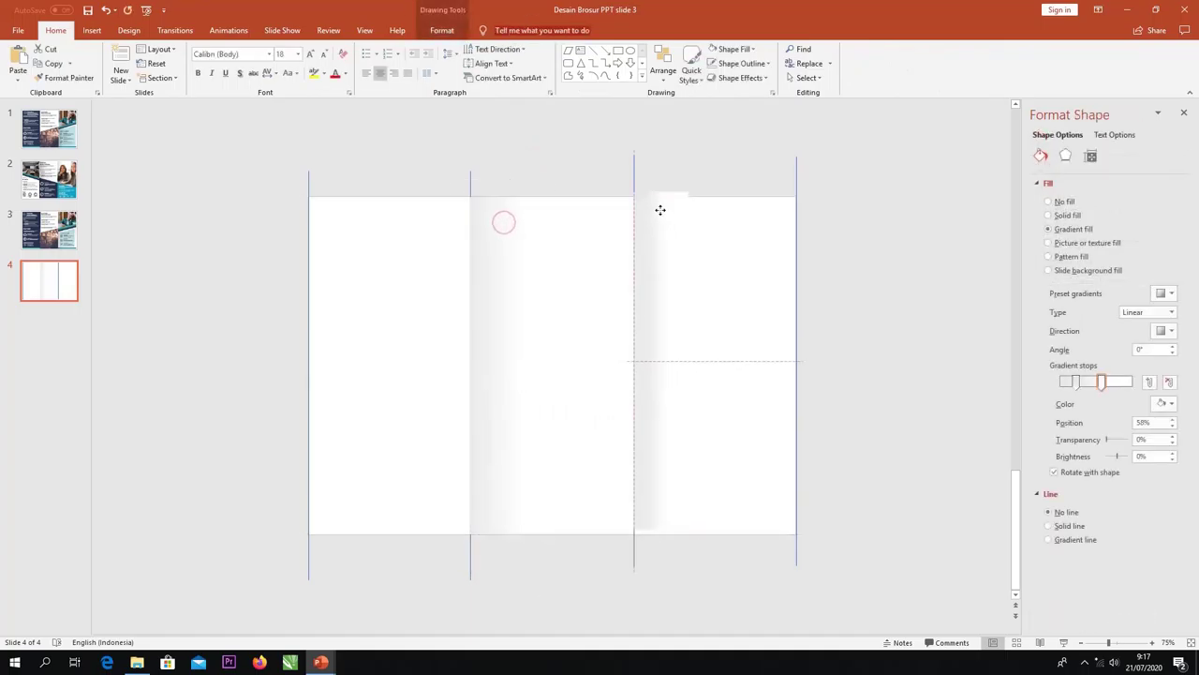
pyautogui.click(835, 318)
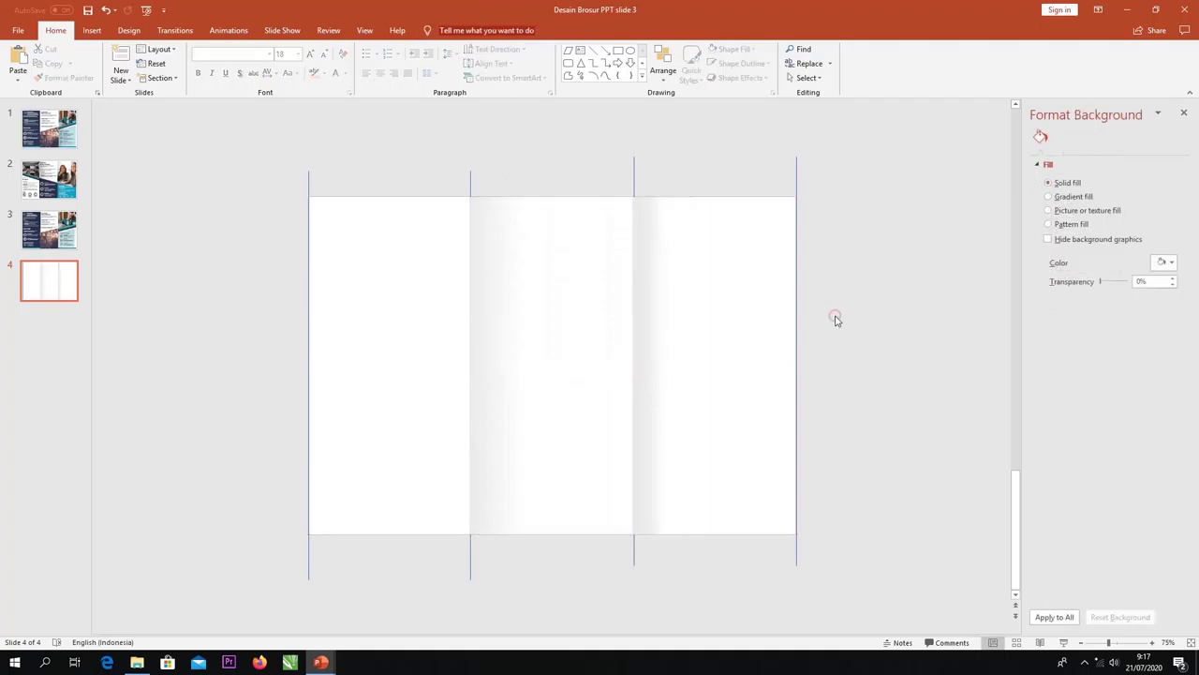
pyautogui.click(644, 361)
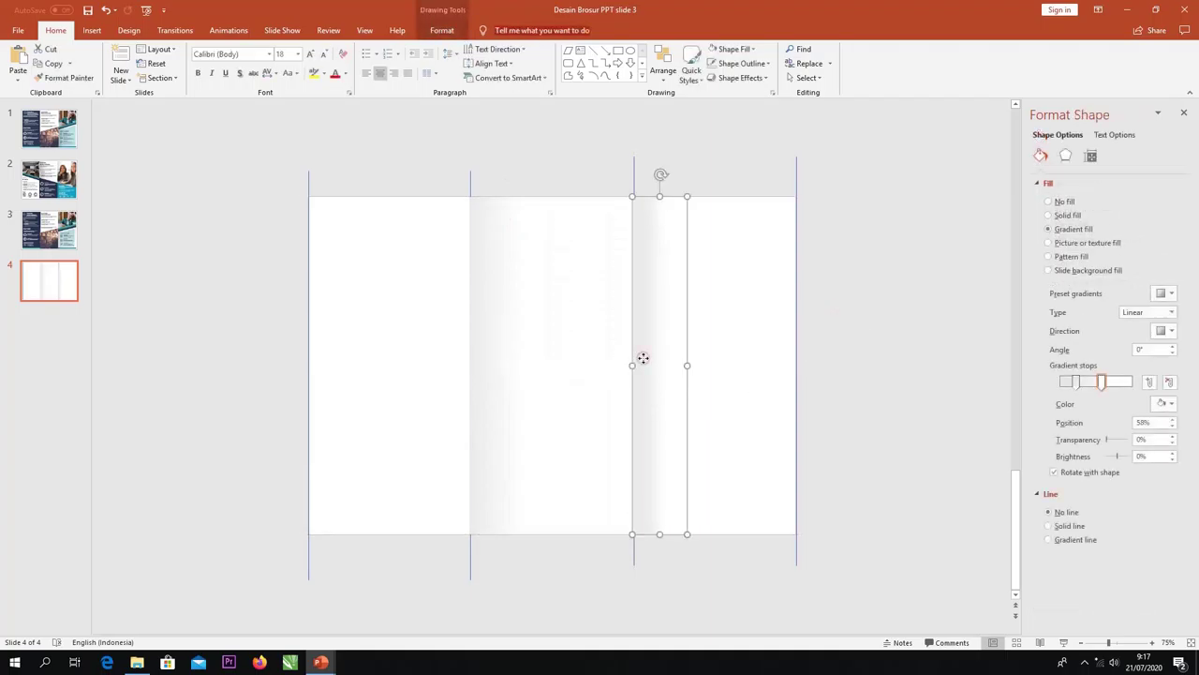
pyautogui.click(807, 376)
pyautogui.click(808, 375)
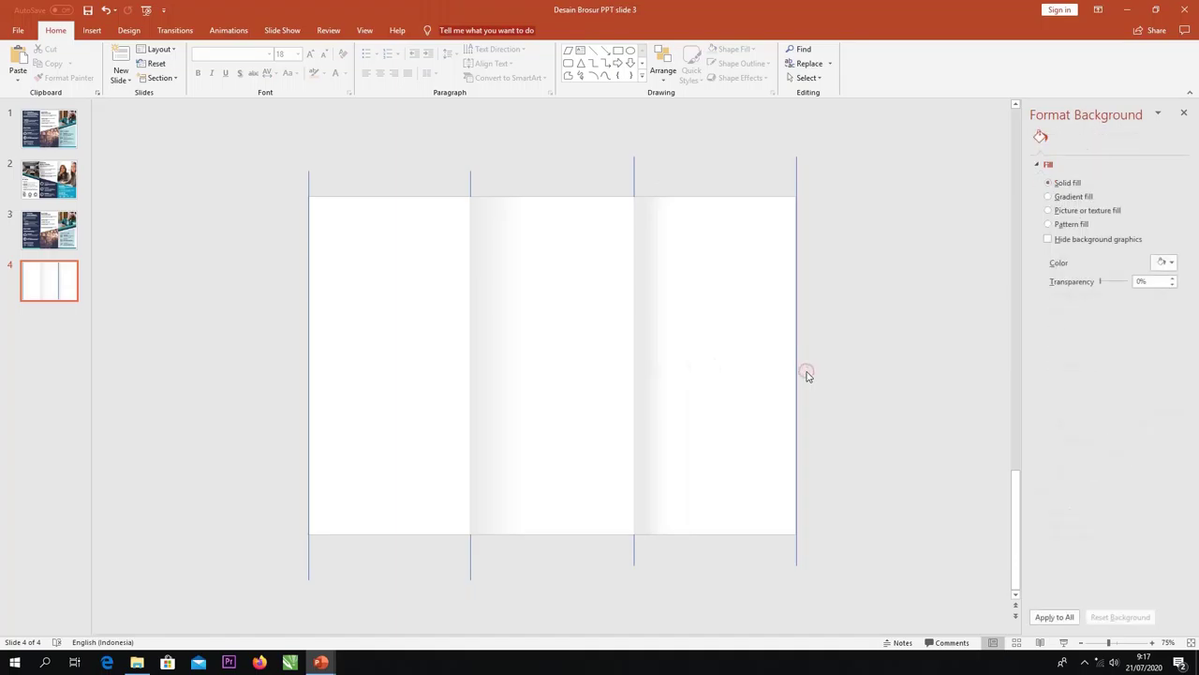
pyautogui.click(640, 229)
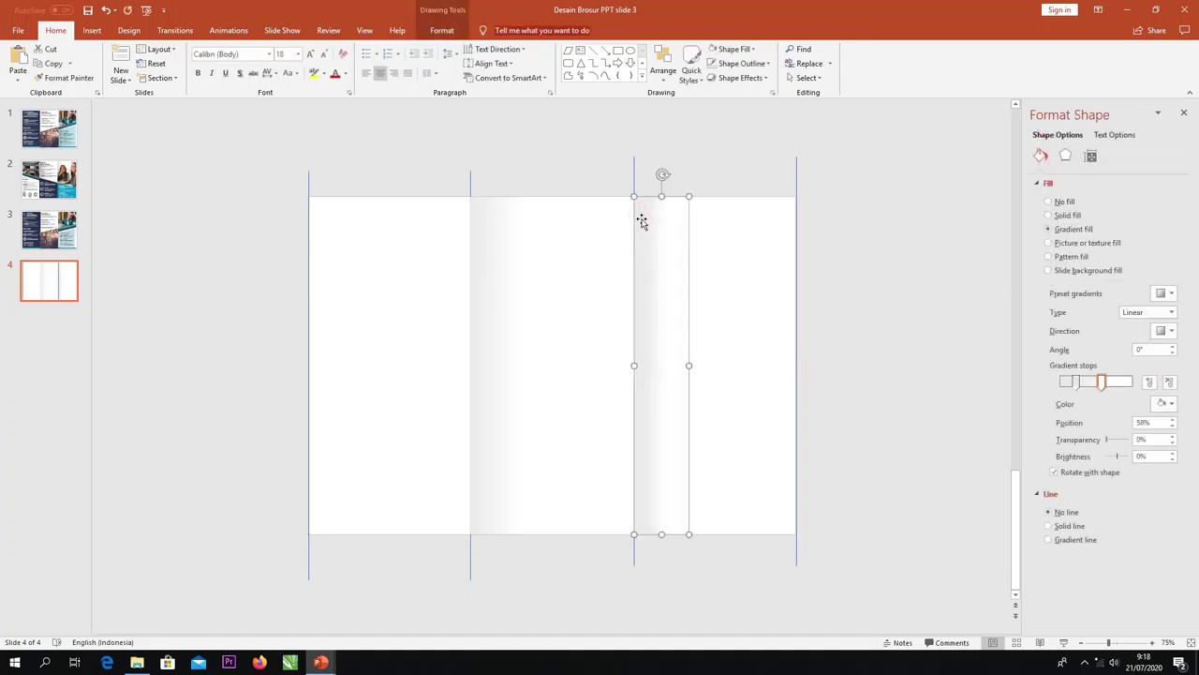
pyautogui.click(885, 254)
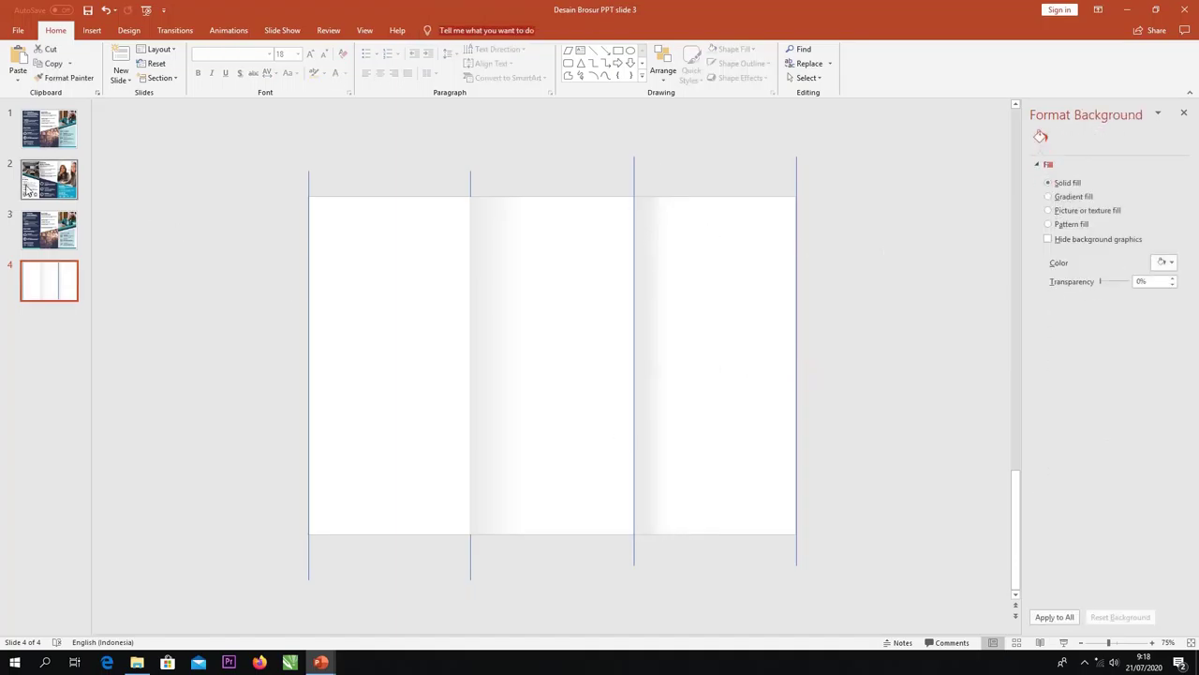
# Paste the angled panel shape, flip it vertically, and place it at the left panel's bottom
pyautogui.scroll(1, 544, 436)
pyautogui.scroll(-1, 331, 350)
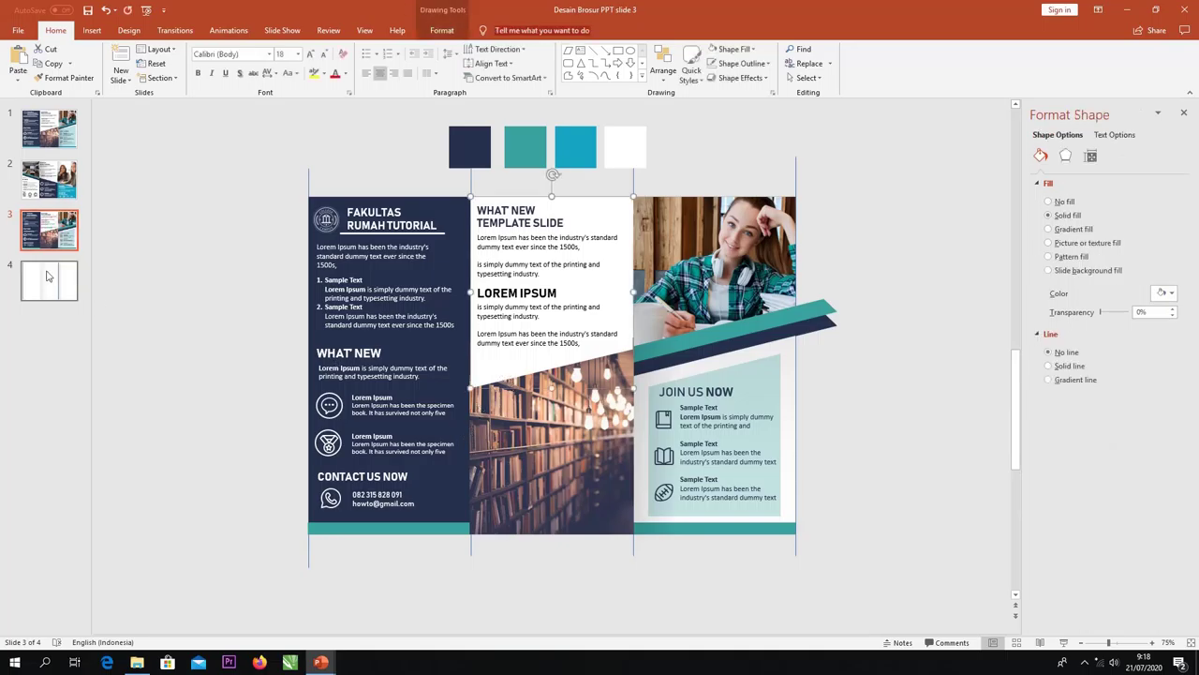
pyautogui.hotkey('ctrl', 'v')
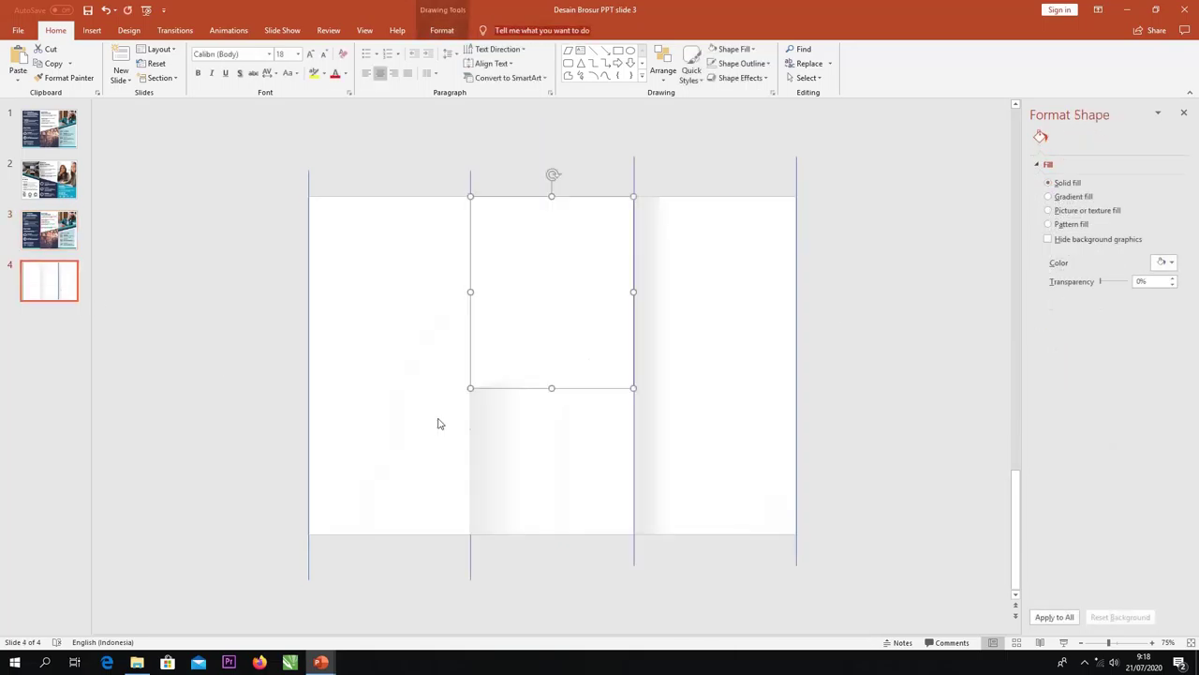
pyautogui.moveTo(538, 329); pyautogui.dragTo(198, 382)
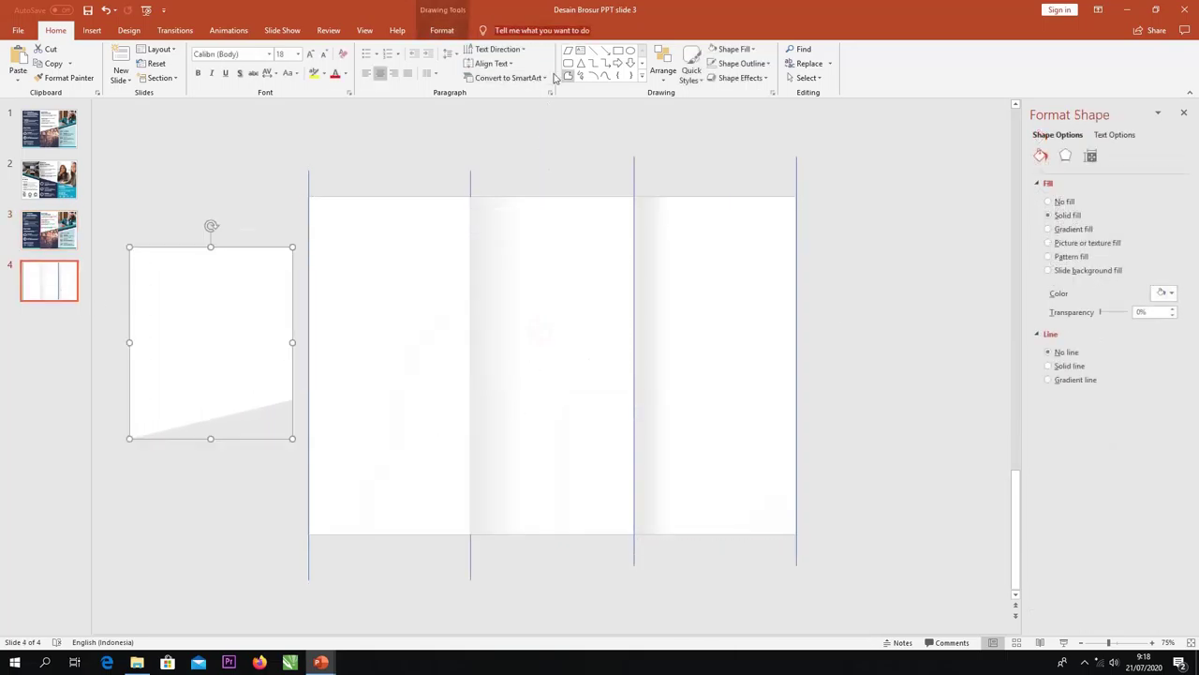
pyautogui.click(663, 68)
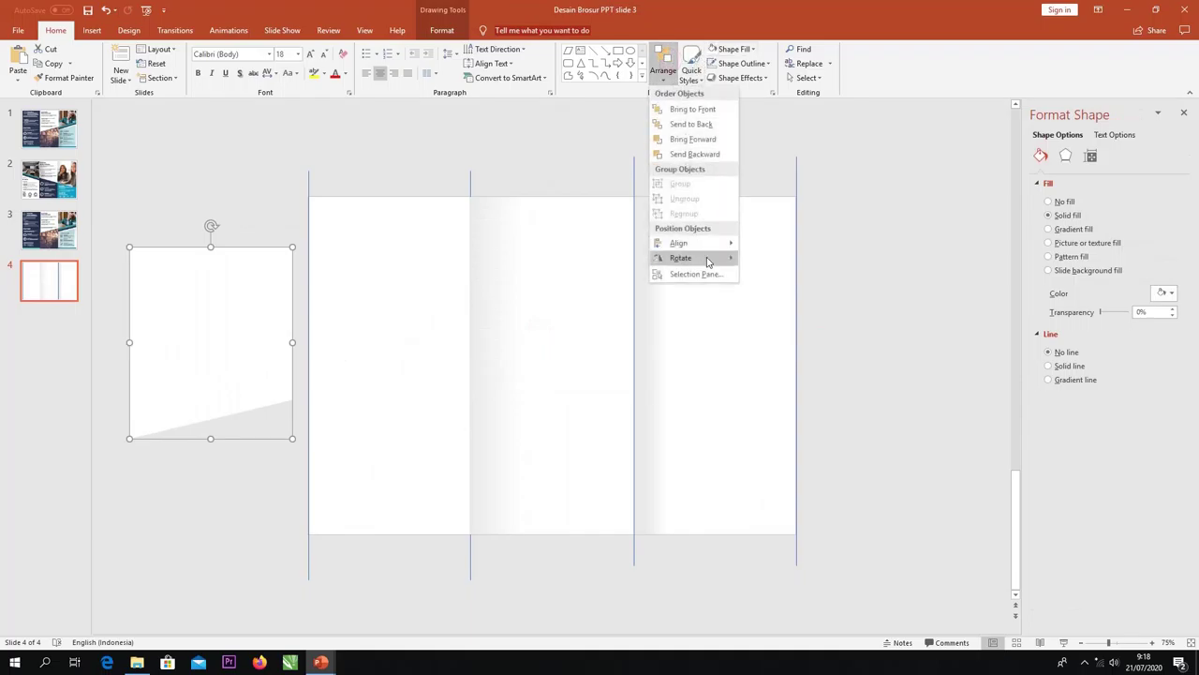
pyautogui.moveTo(707, 260)
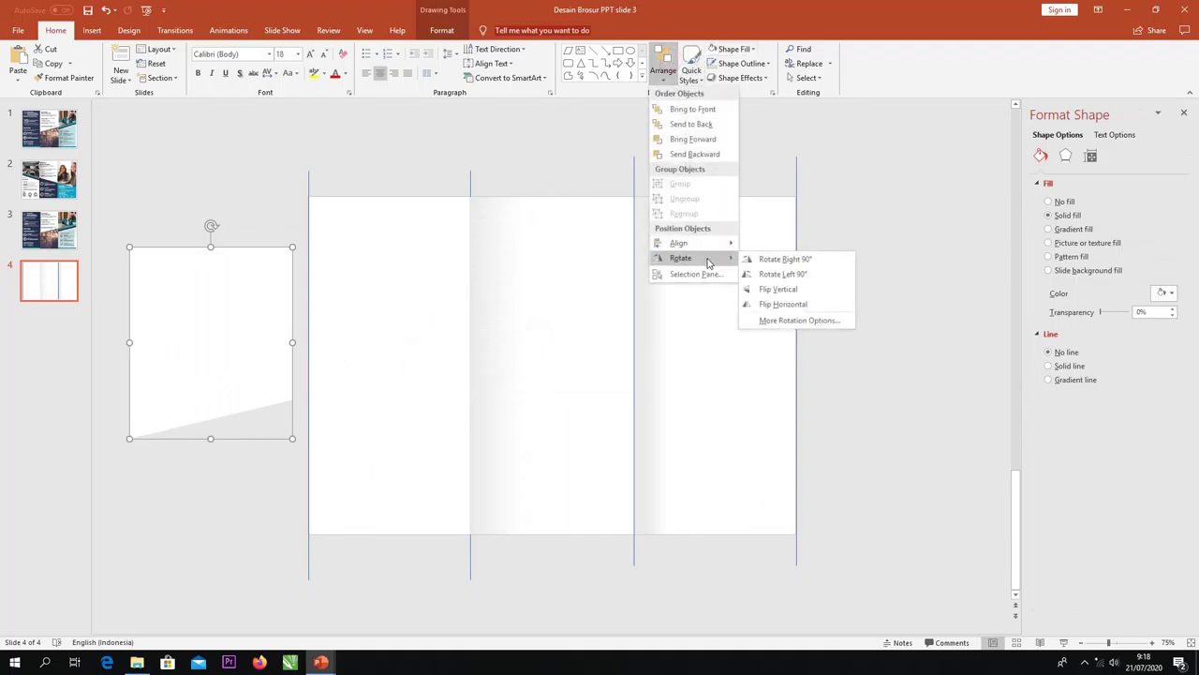
pyautogui.click(760, 292)
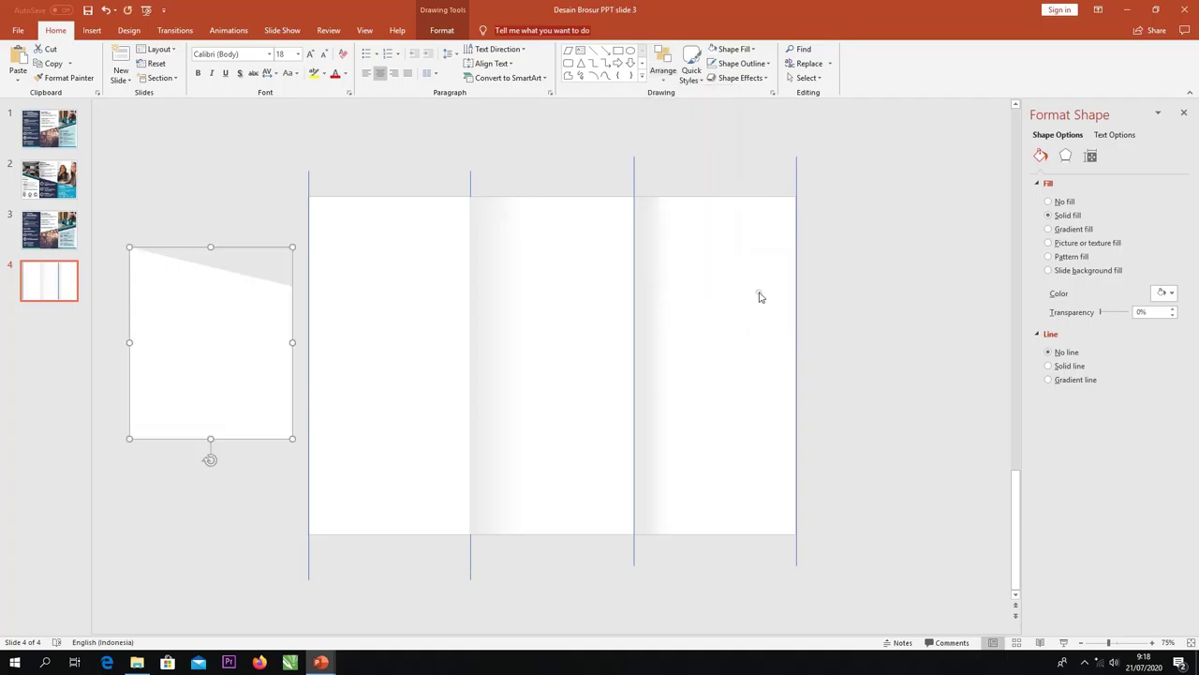
pyautogui.moveTo(233, 357); pyautogui.dragTo(399, 445)
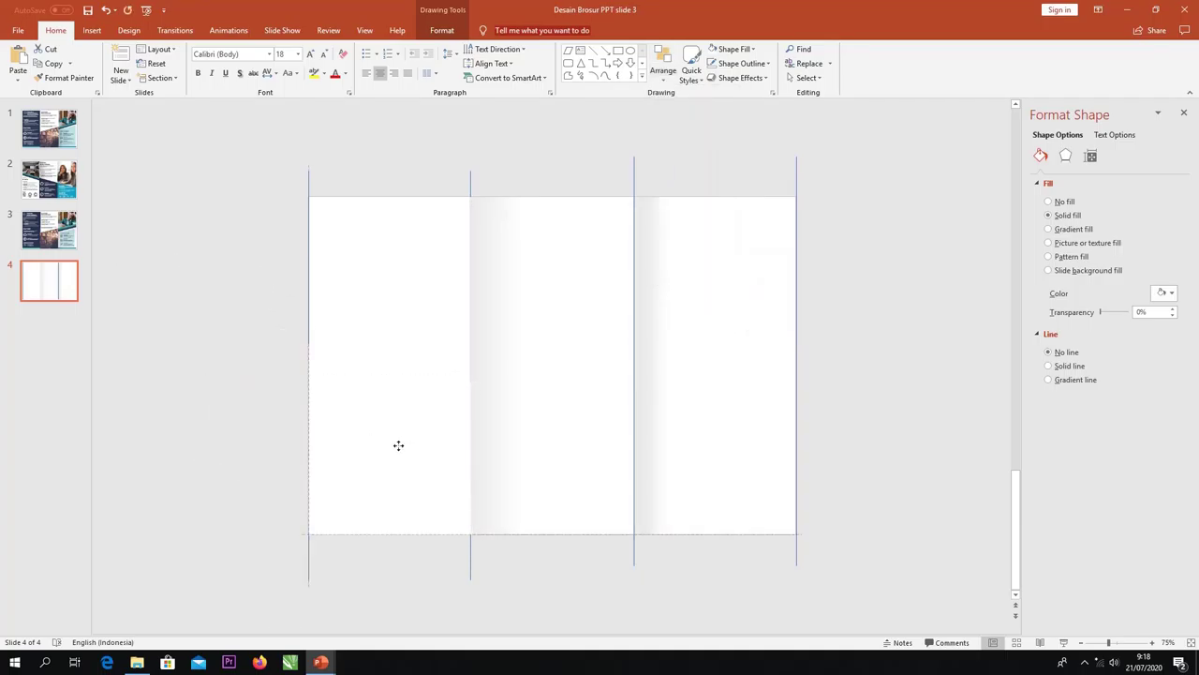
pyautogui.moveTo(399, 445); pyautogui.dragTo(398, 445)
# Give the shape a dark outline, then copy it with a lower top edge, centred in the middle panel
pyautogui.rightClick(398, 445)
pyautogui.click(458, 475)
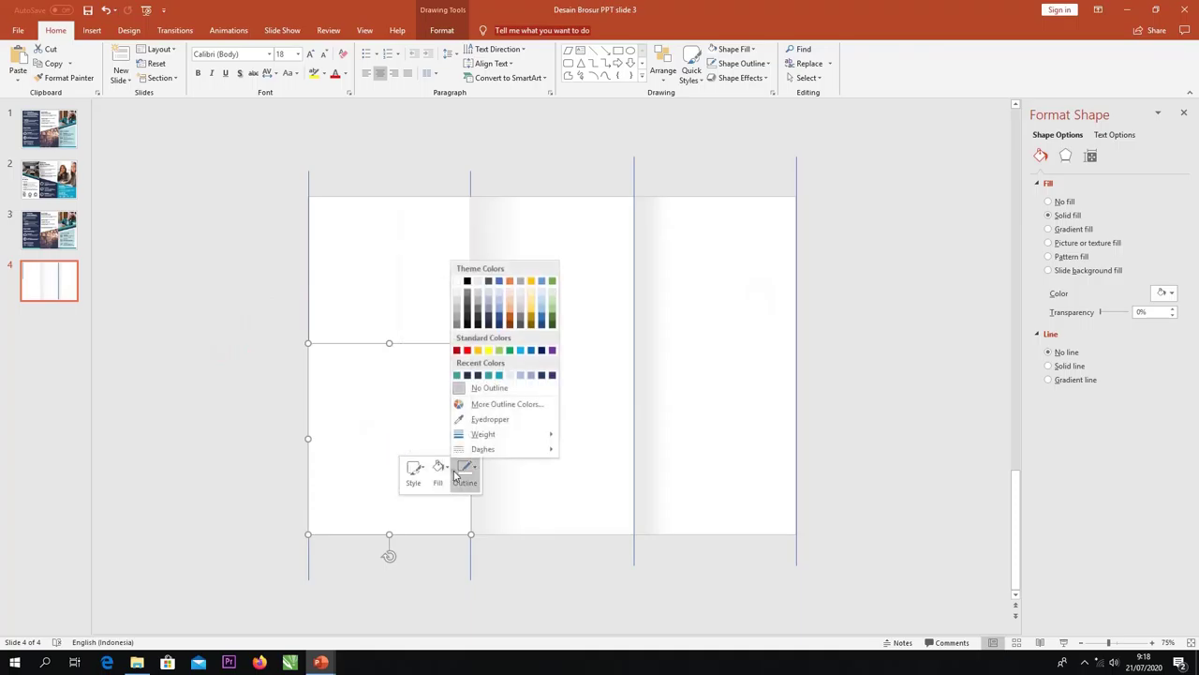
pyautogui.click(472, 375)
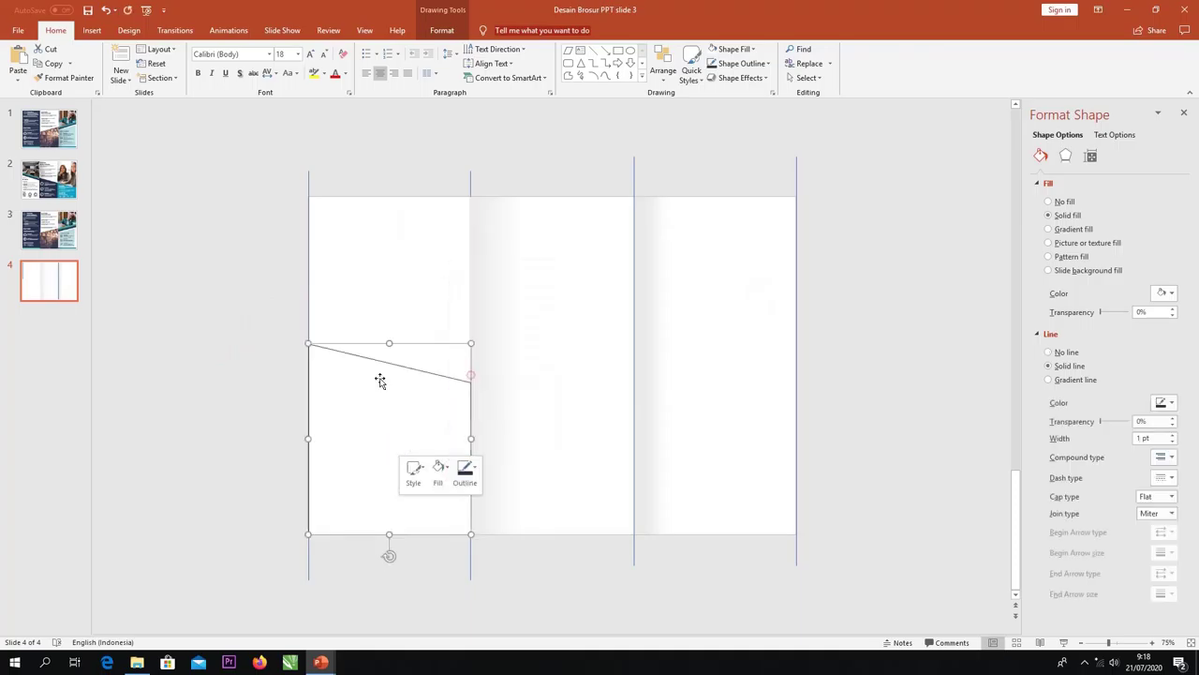
pyautogui.click(201, 410)
pyautogui.click(415, 446)
pyautogui.moveTo(389, 343); pyautogui.dragTo(388, 323)
pyautogui.moveTo(398, 394)
pyautogui.mouseDown()
pyautogui.moveTo(419, 421)
pyautogui.moveTo(407, 395)
pyautogui.mouseUp()
pyautogui.moveTo(390, 323); pyautogui.dragTo(394, 362)
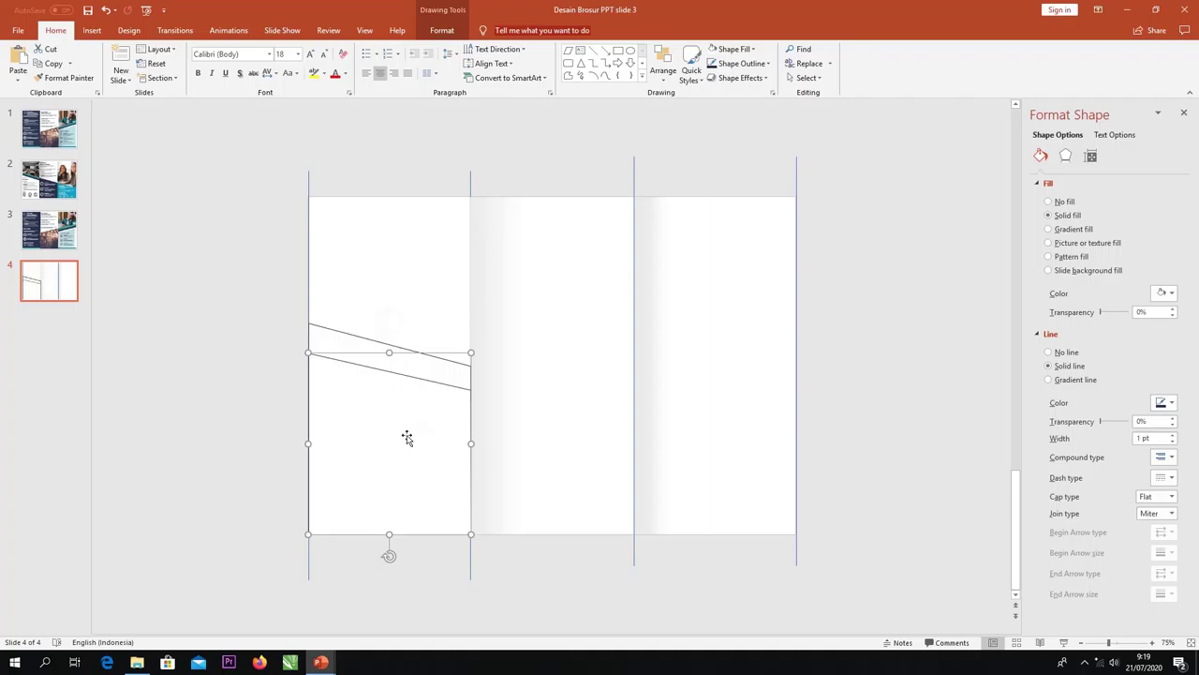
pyautogui.click(667, 70)
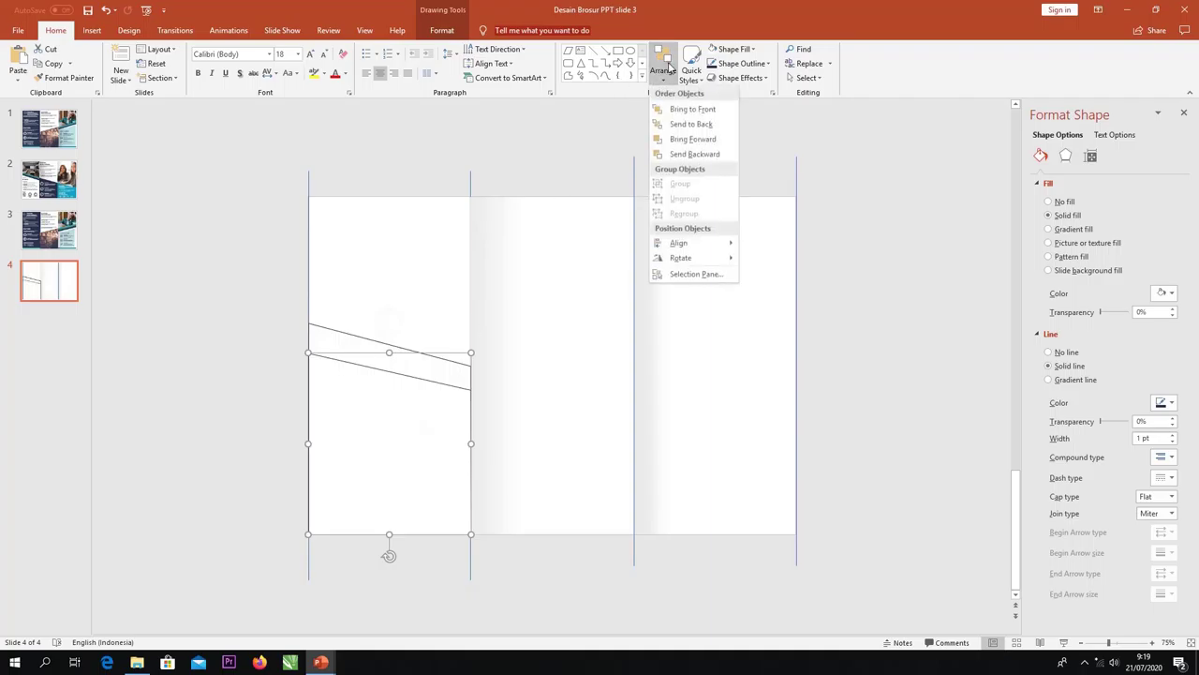
pyautogui.moveTo(701, 243)
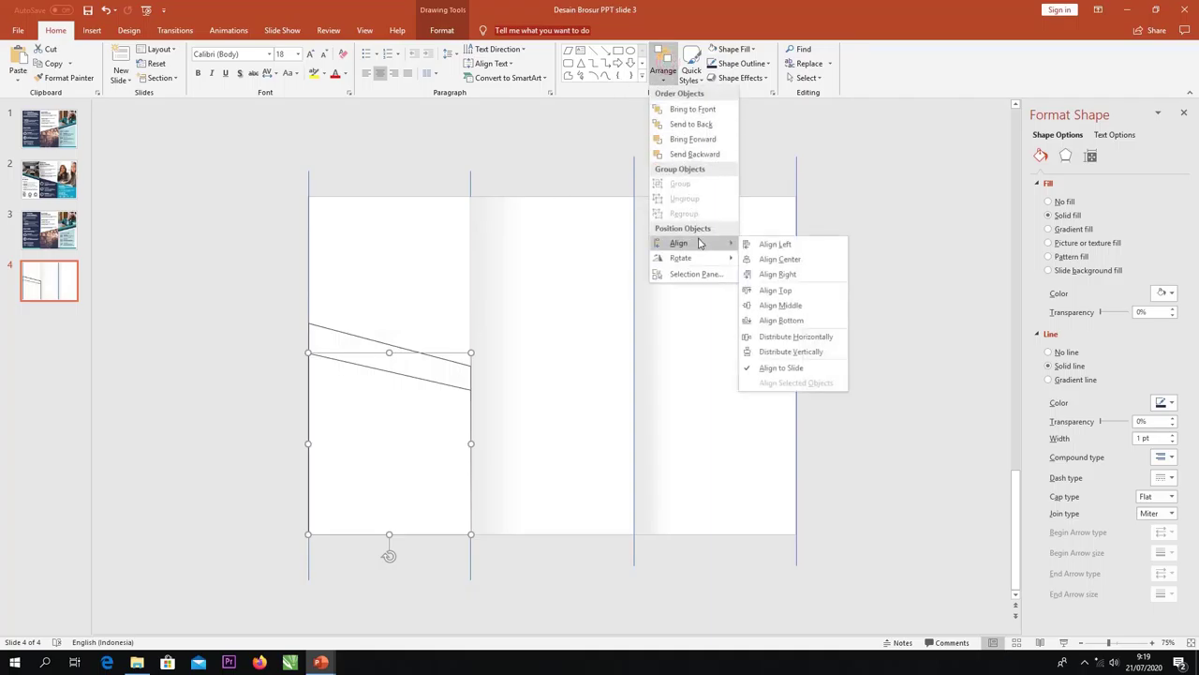
pyautogui.click(781, 260)
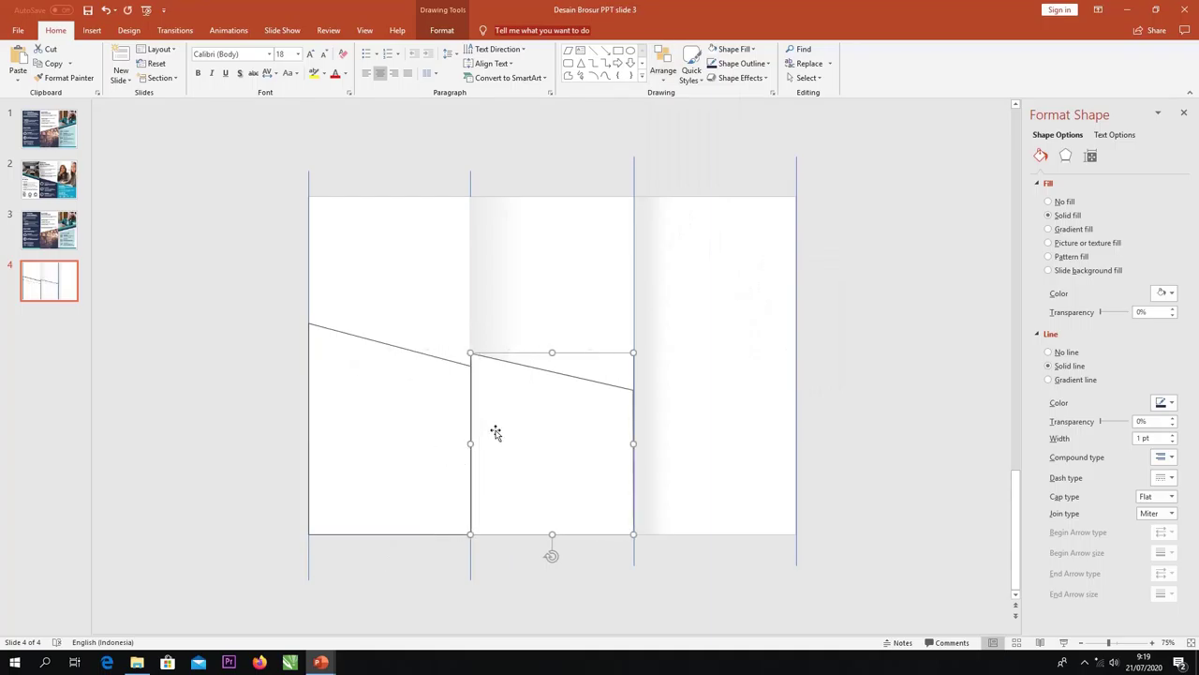
# Duplicate the shape for the right panel with its top edge stepped lower still
pyautogui.hotkey('ctrl', 'd')
pyautogui.moveTo(682, 468); pyautogui.dragTo(684, 439)
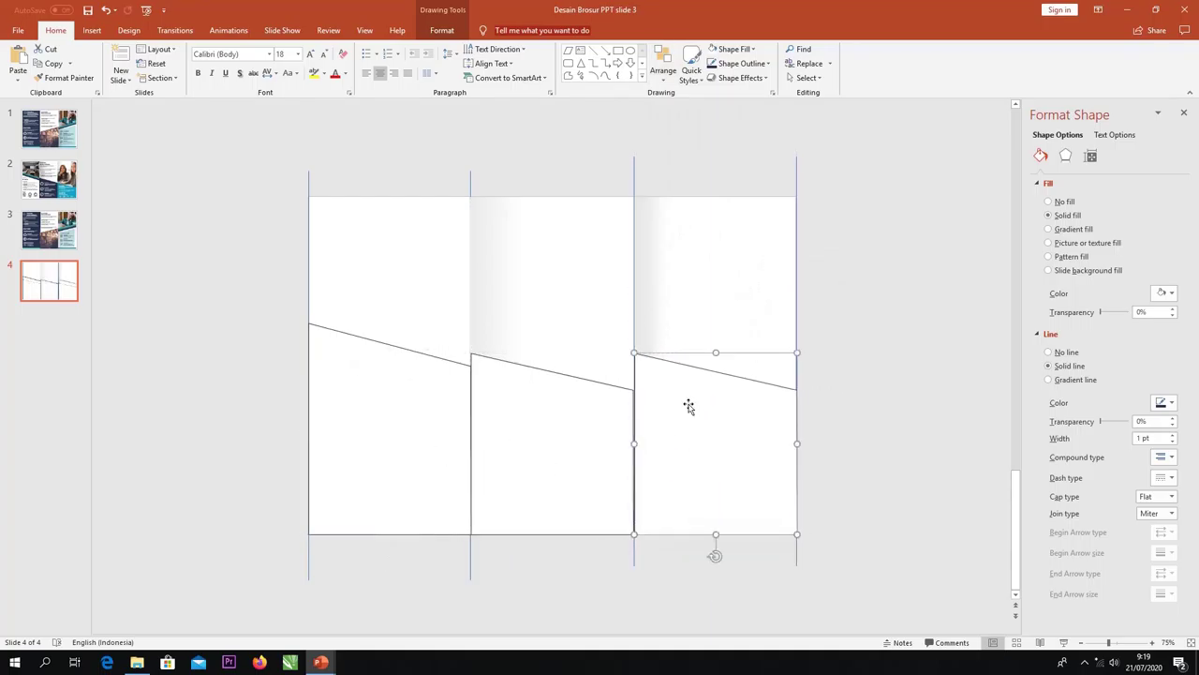
pyautogui.moveTo(717, 351); pyautogui.dragTo(714, 416)
pyautogui.click(605, 450)
pyautogui.rightClick(605, 449)
pyautogui.click(644, 478)
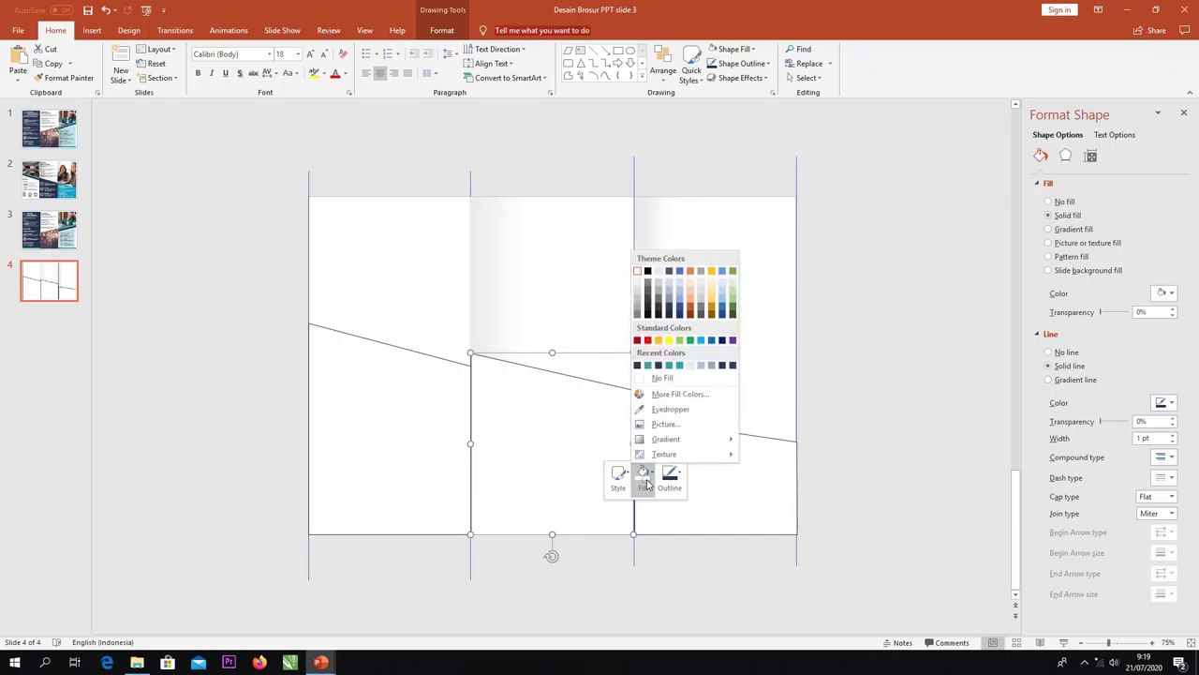
pyautogui.click(881, 439)
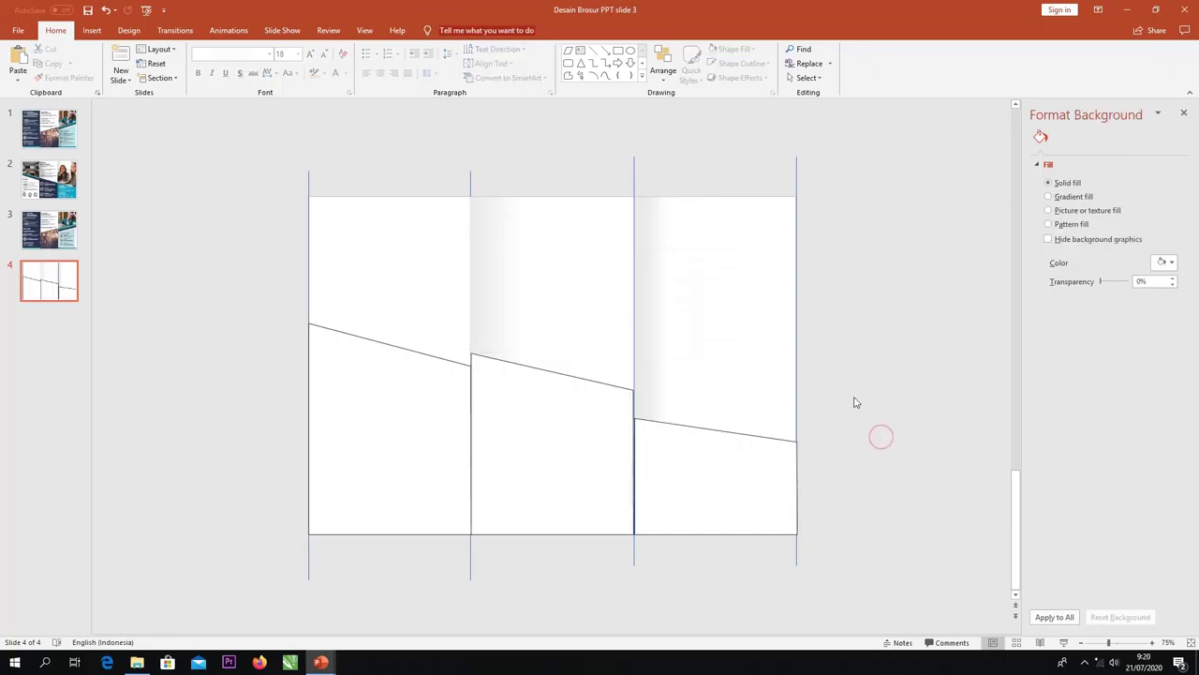
# Using slide 3's colour swatches, fill the middle angled shape navy with no outline
pyautogui.click(49, 229)
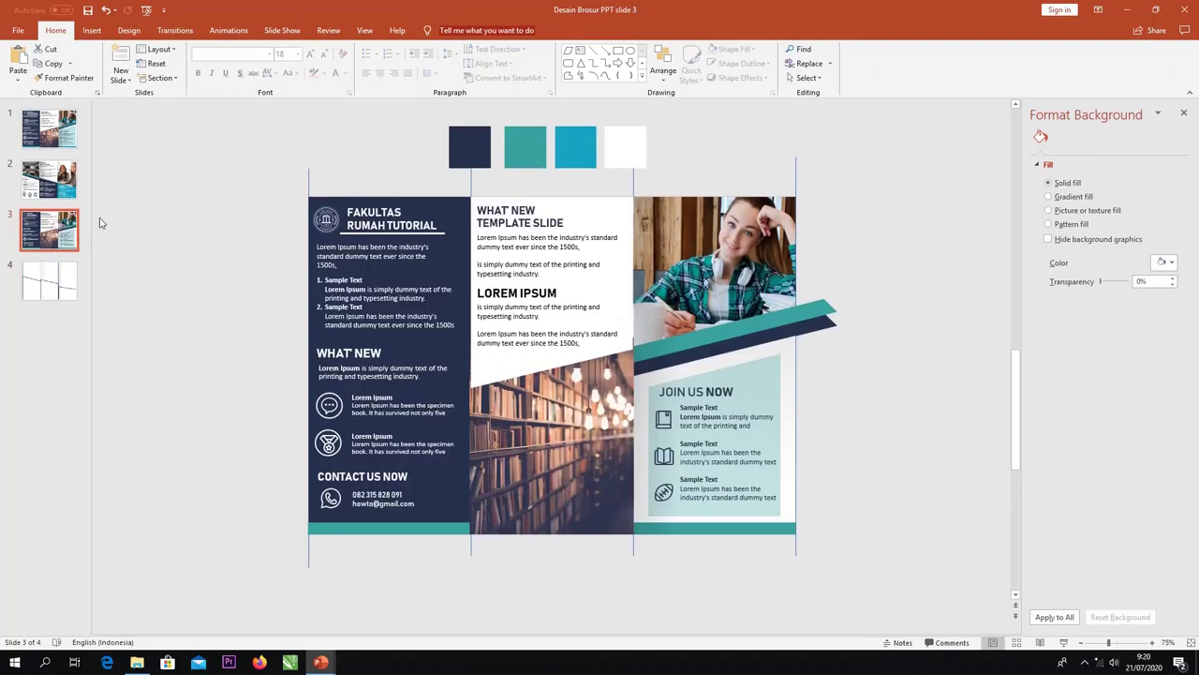
pyautogui.click(458, 142)
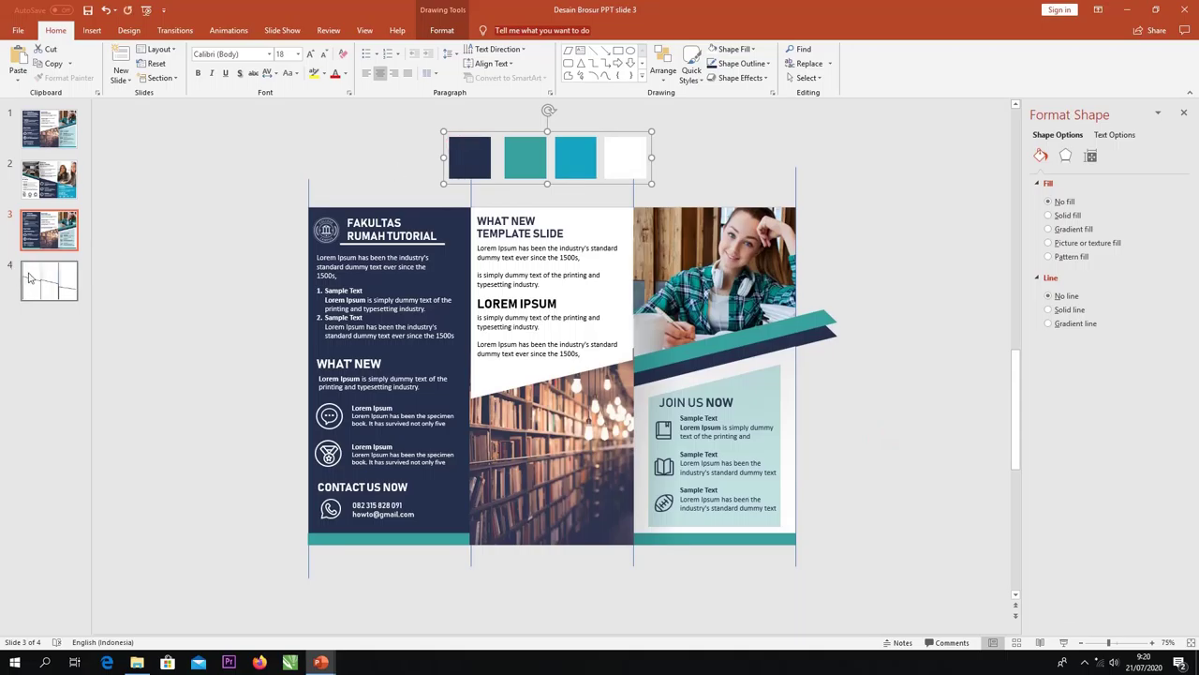
pyautogui.click(49, 281)
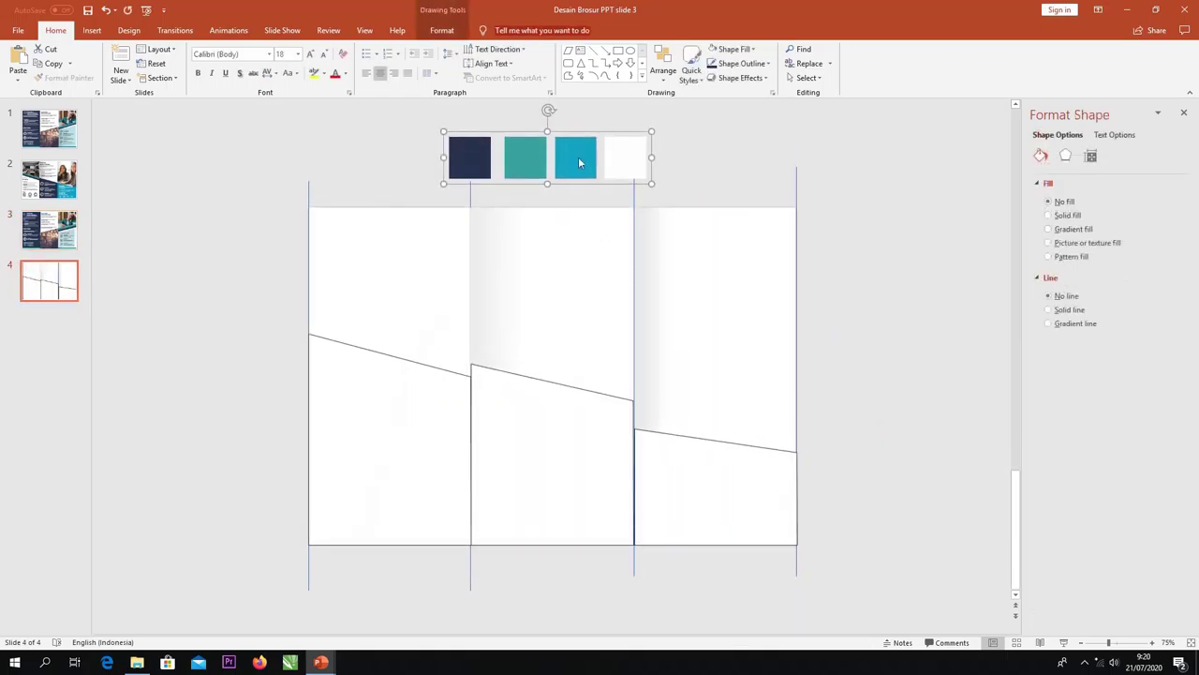
pyautogui.click(546, 428)
pyautogui.rightClick(548, 429)
pyautogui.click(586, 451)
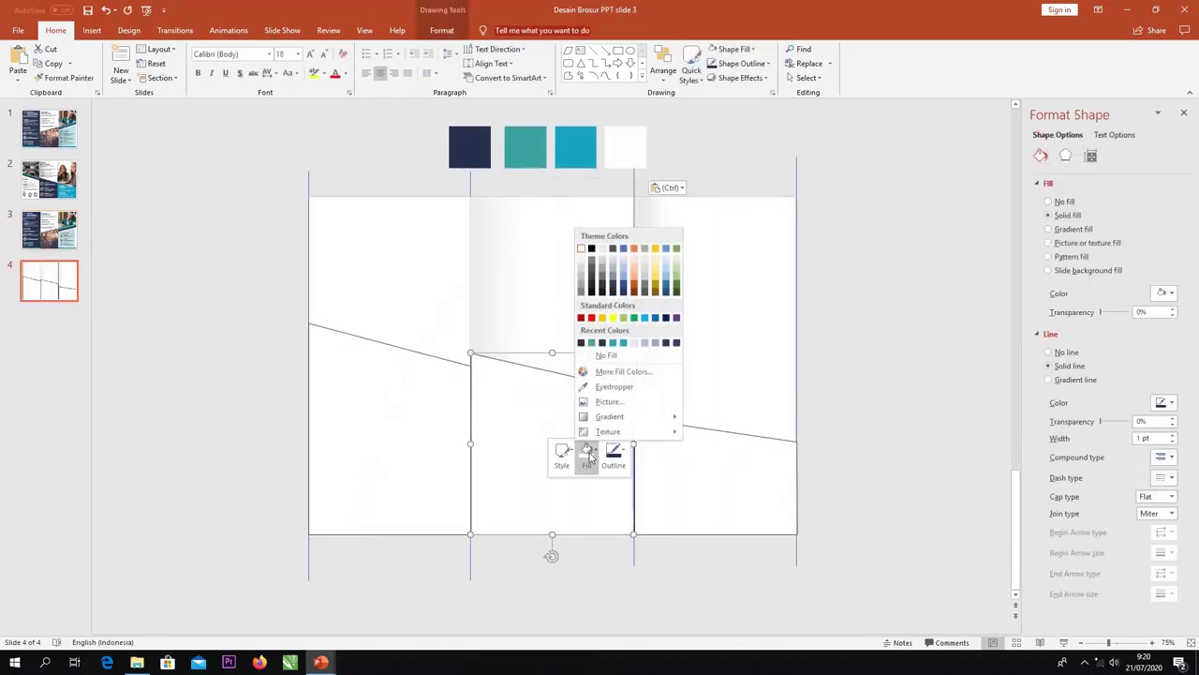
pyautogui.click(600, 395)
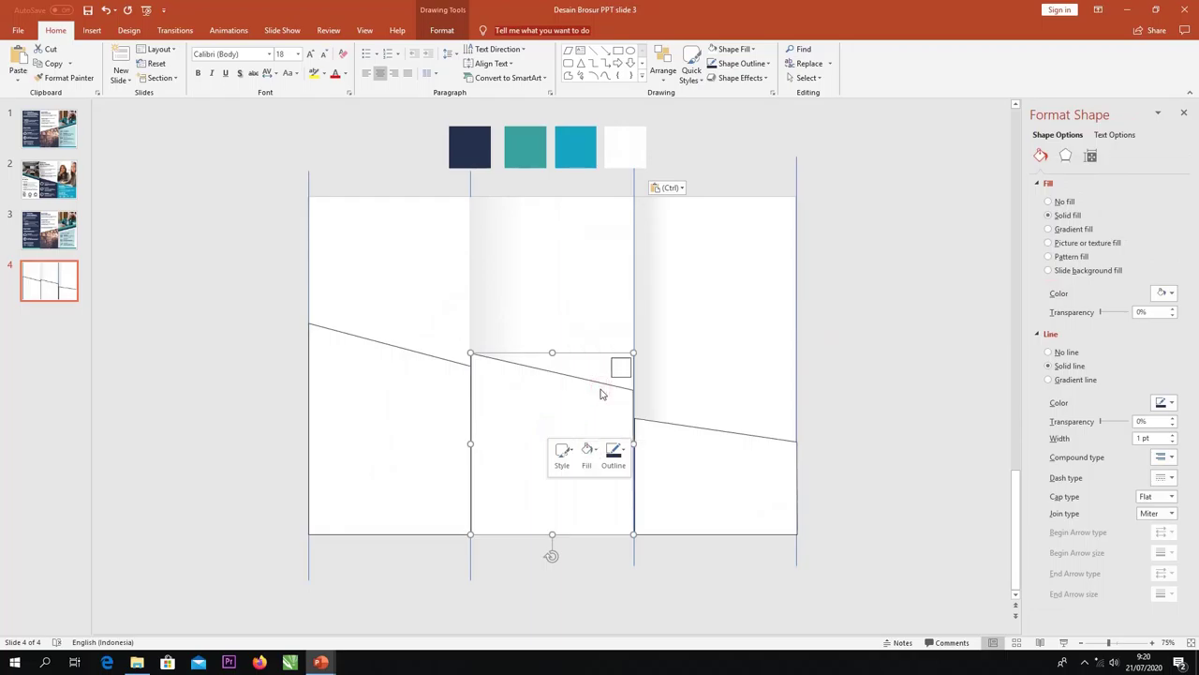
pyautogui.click(476, 159)
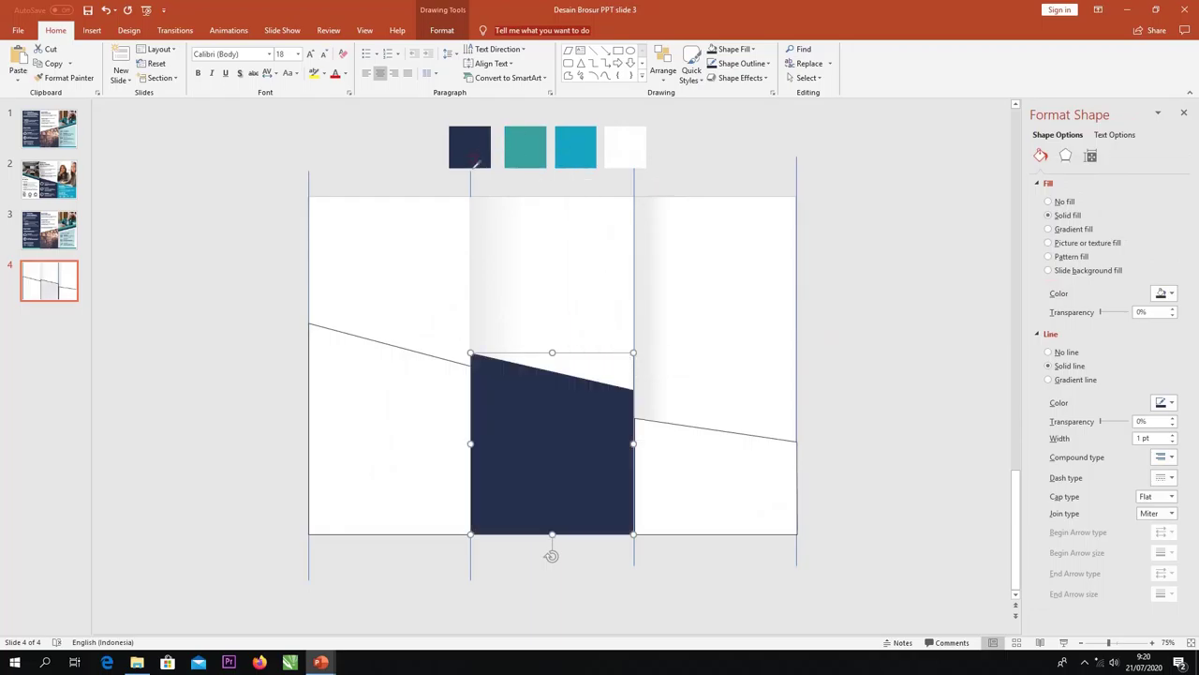
pyautogui.rightClick(567, 422)
pyautogui.click(634, 446)
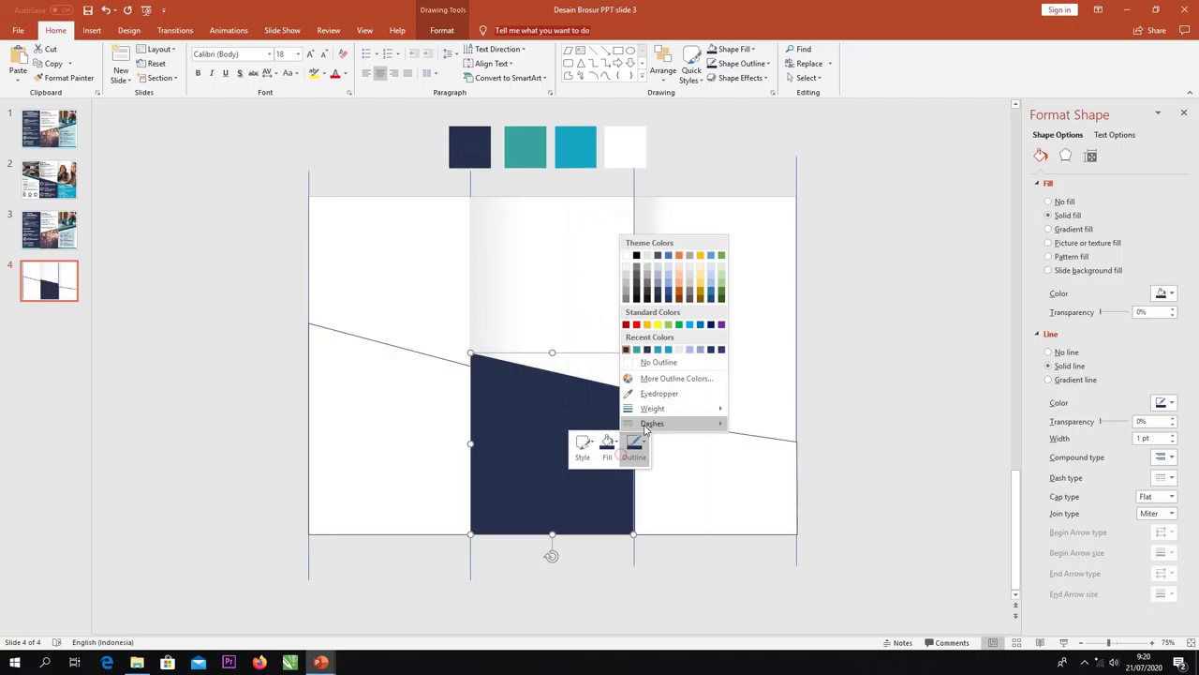
pyautogui.click(656, 363)
# Fill the right angled shape blue, remove its outline, and raise its top edge
pyautogui.click(691, 474)
pyautogui.rightClick(691, 475)
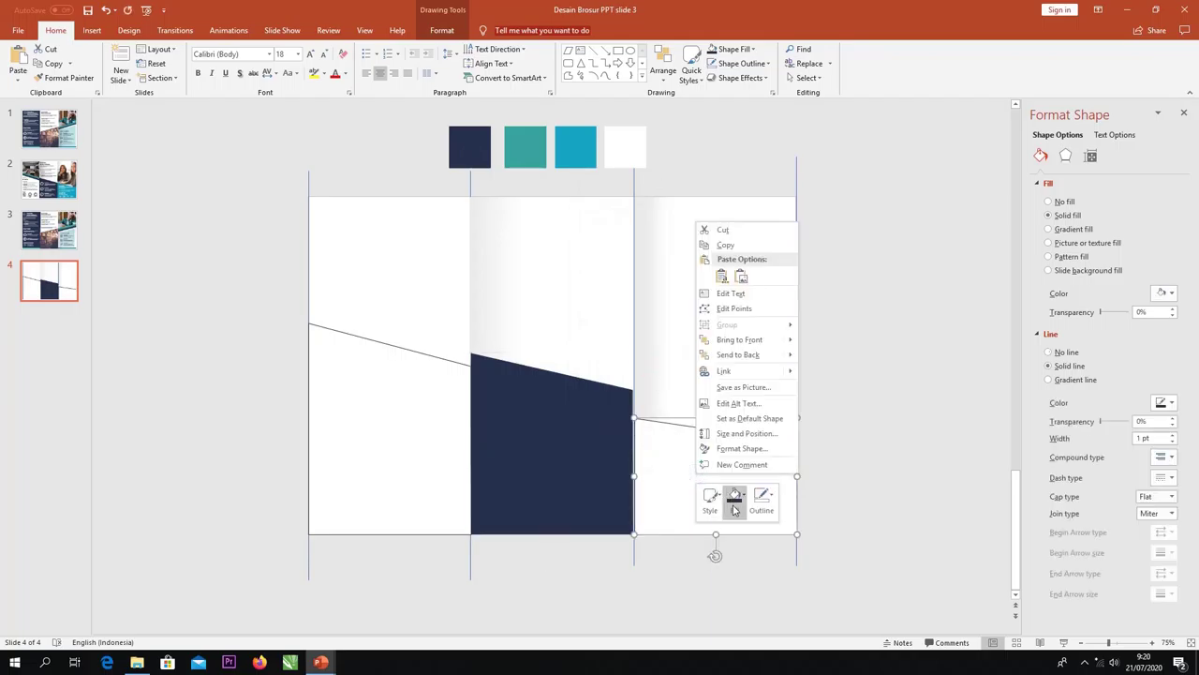
pyautogui.click(734, 506)
pyautogui.click(748, 431)
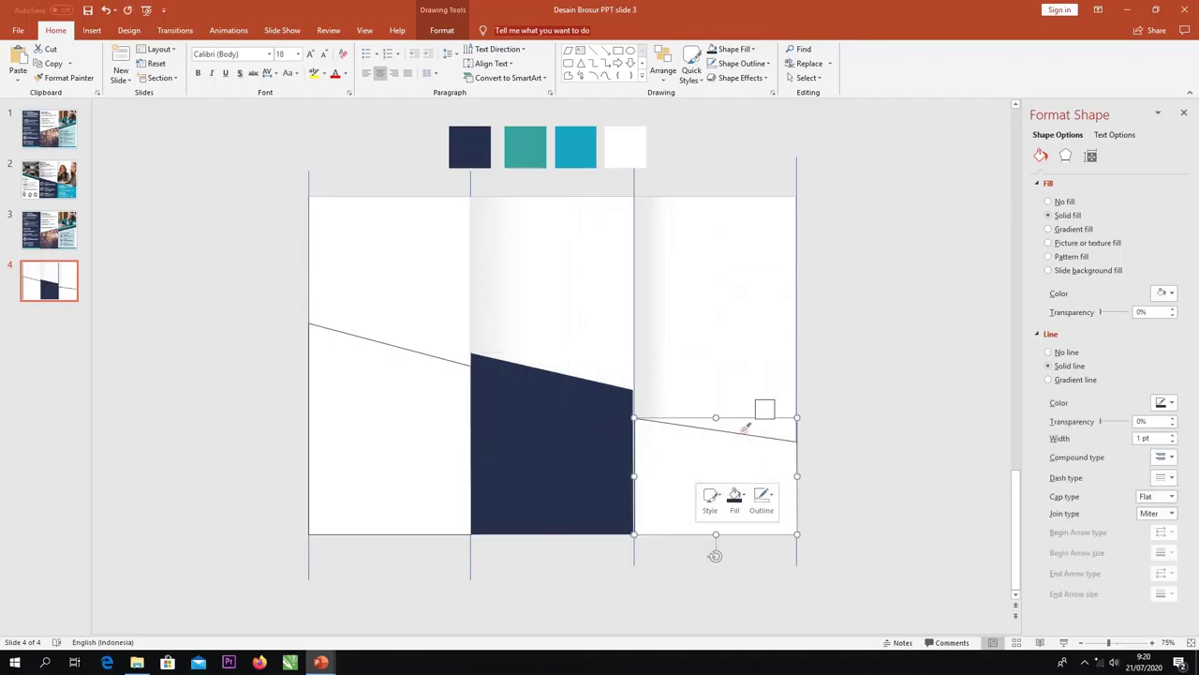
pyautogui.click(570, 143)
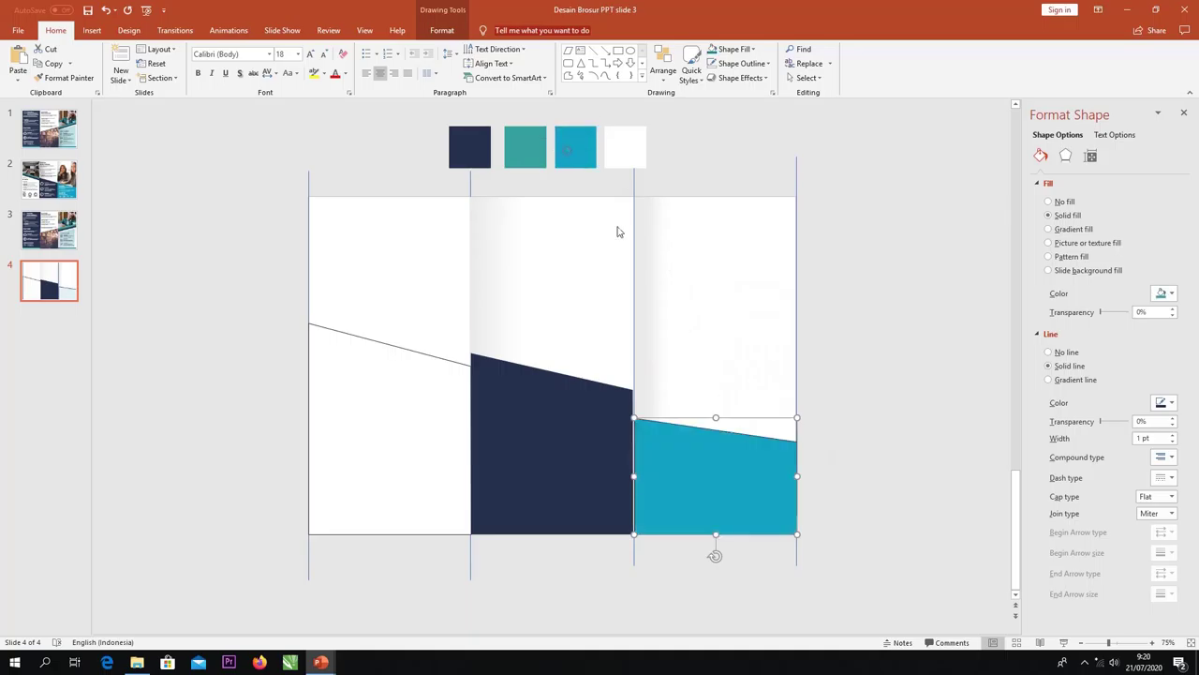
pyautogui.rightClick(727, 454)
pyautogui.click(792, 476)
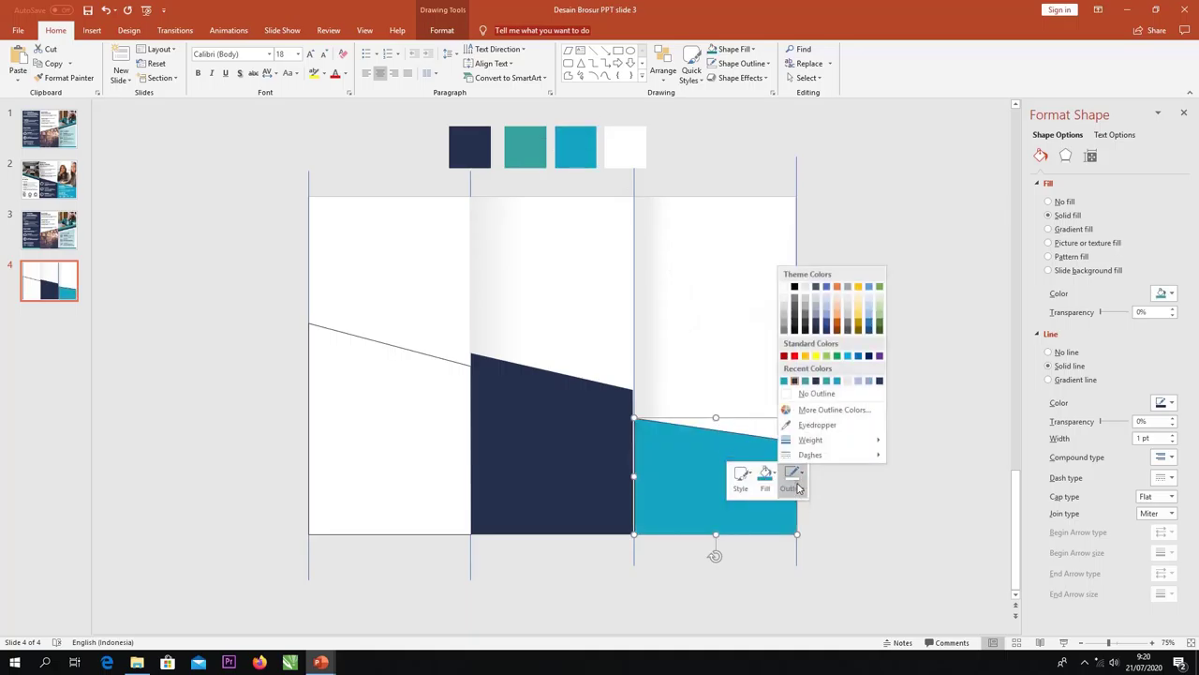
pyautogui.click(814, 393)
pyautogui.click(863, 447)
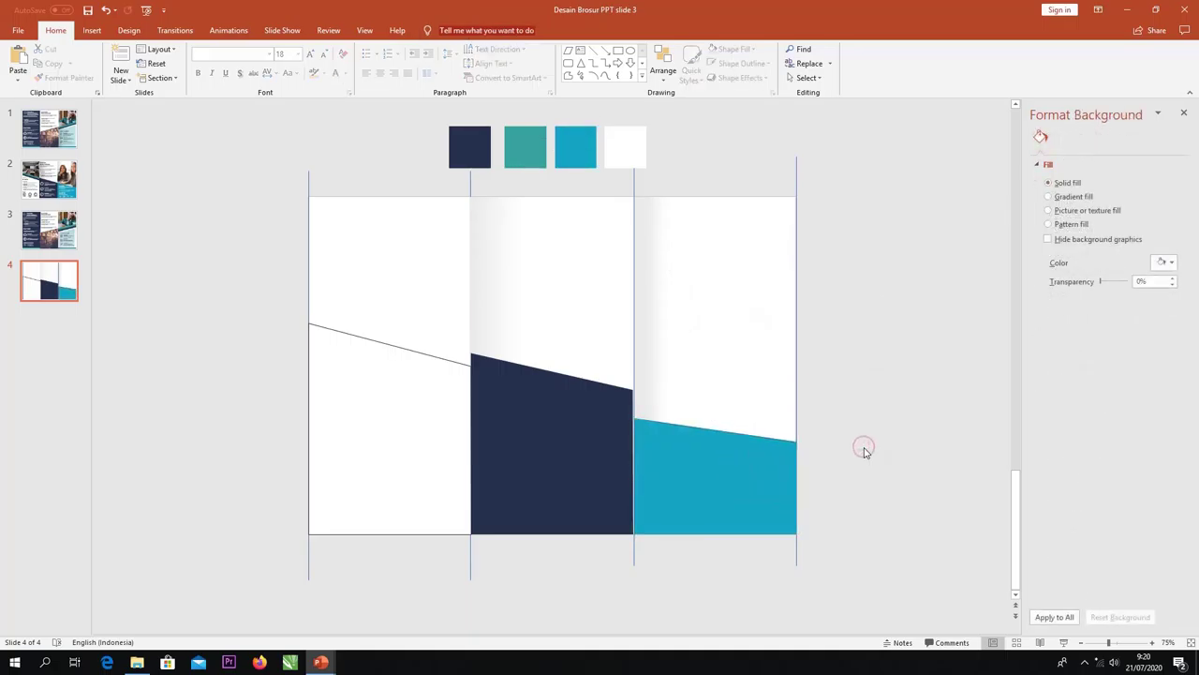
pyautogui.click(716, 470)
pyautogui.moveTo(716, 415); pyautogui.dragTo(716, 390)
# Lower the left white shape's top slightly and copy the teal and navy stripes from slide 3
pyautogui.click(440, 405)
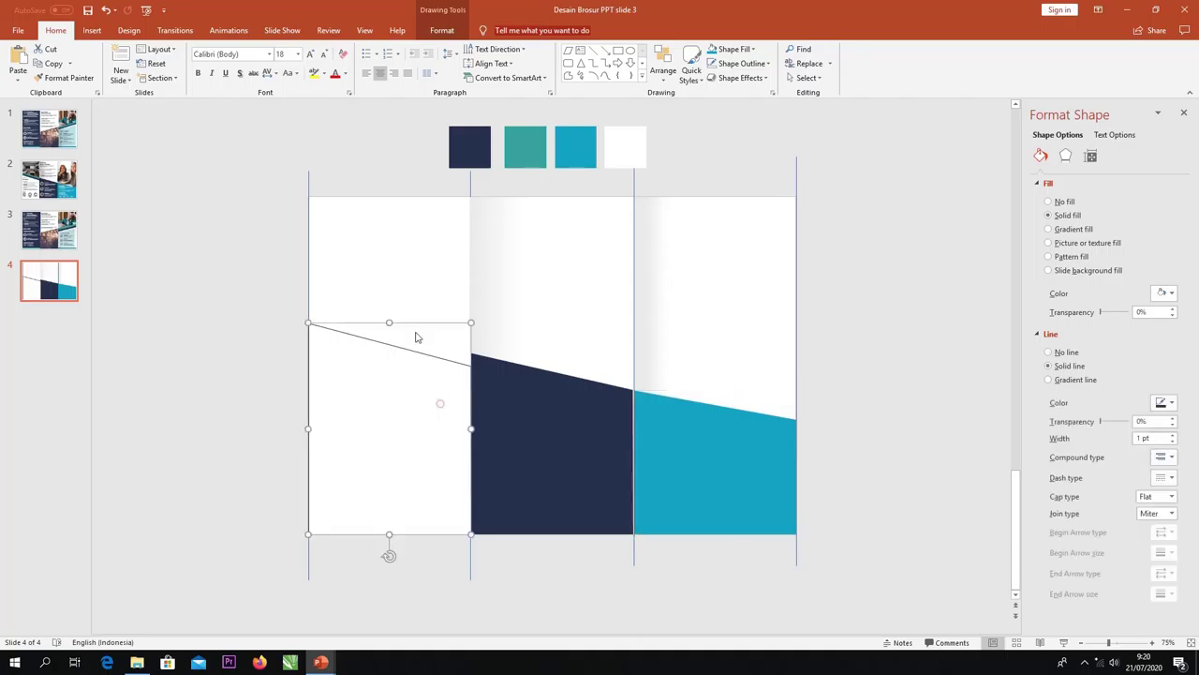
pyautogui.moveTo(390, 322); pyautogui.dragTo(391, 332)
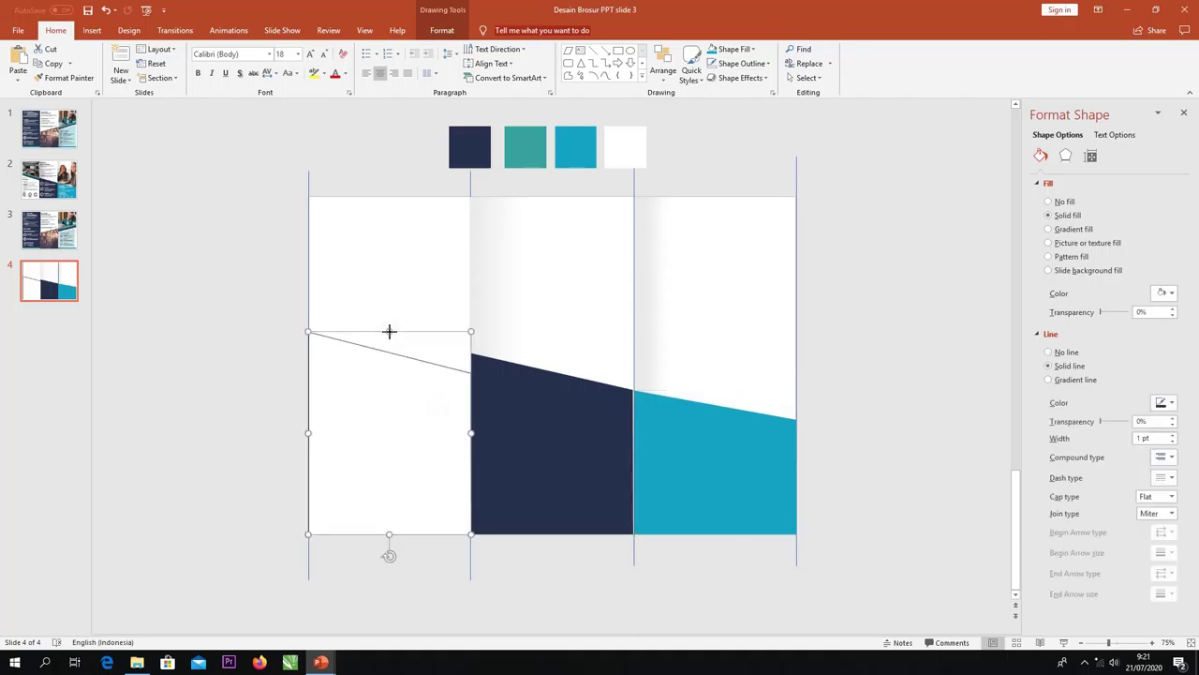
pyautogui.click(290, 321)
pyautogui.scroll(1, 581, 281)
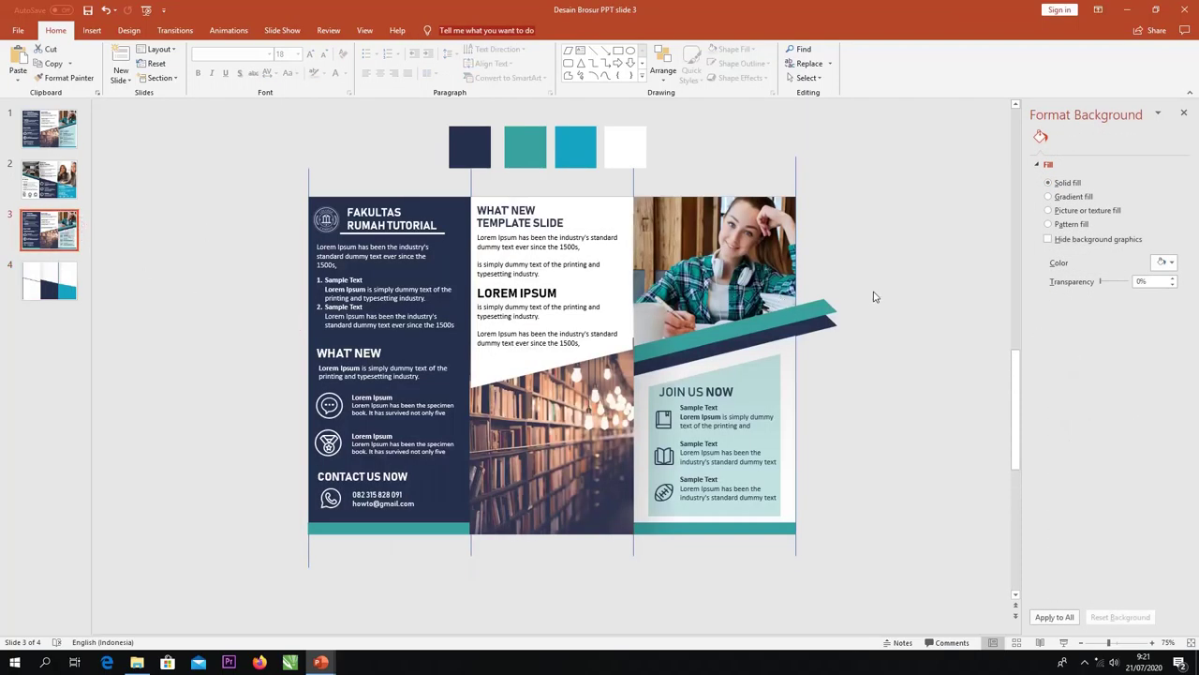
pyautogui.moveTo(881, 277); pyautogui.dragTo(589, 393)
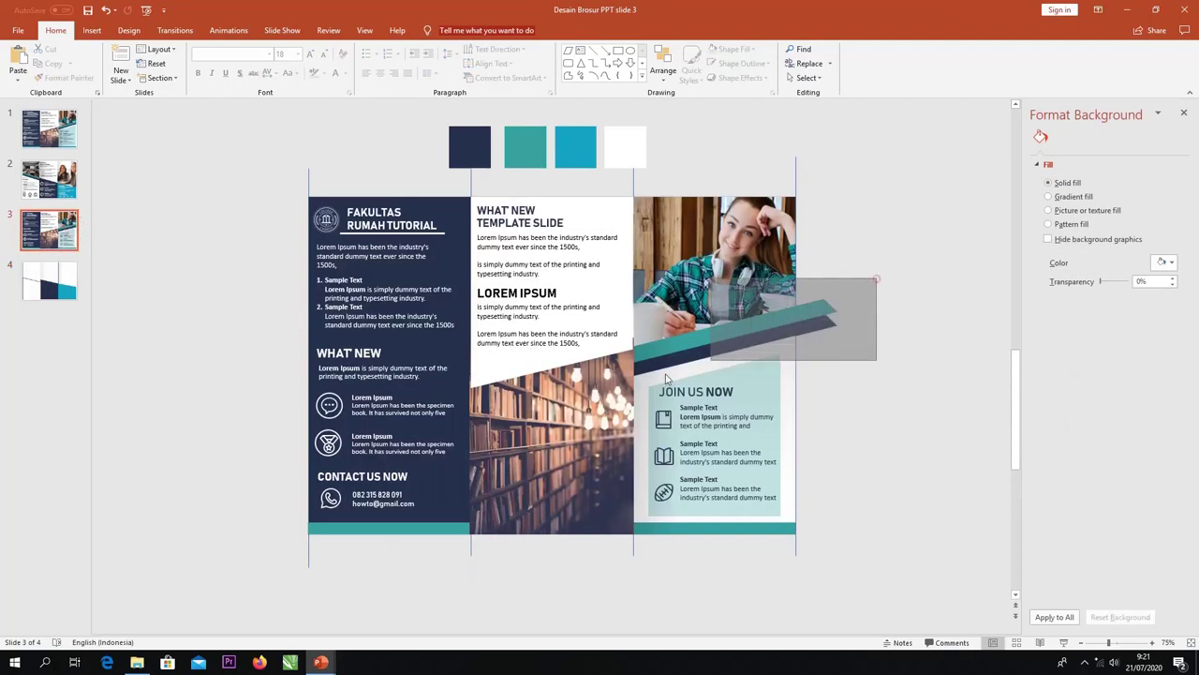
pyautogui.click(822, 306)
pyautogui.keyDown('shift'); pyautogui.click(833, 326); pyautogui.keyUp('shift')
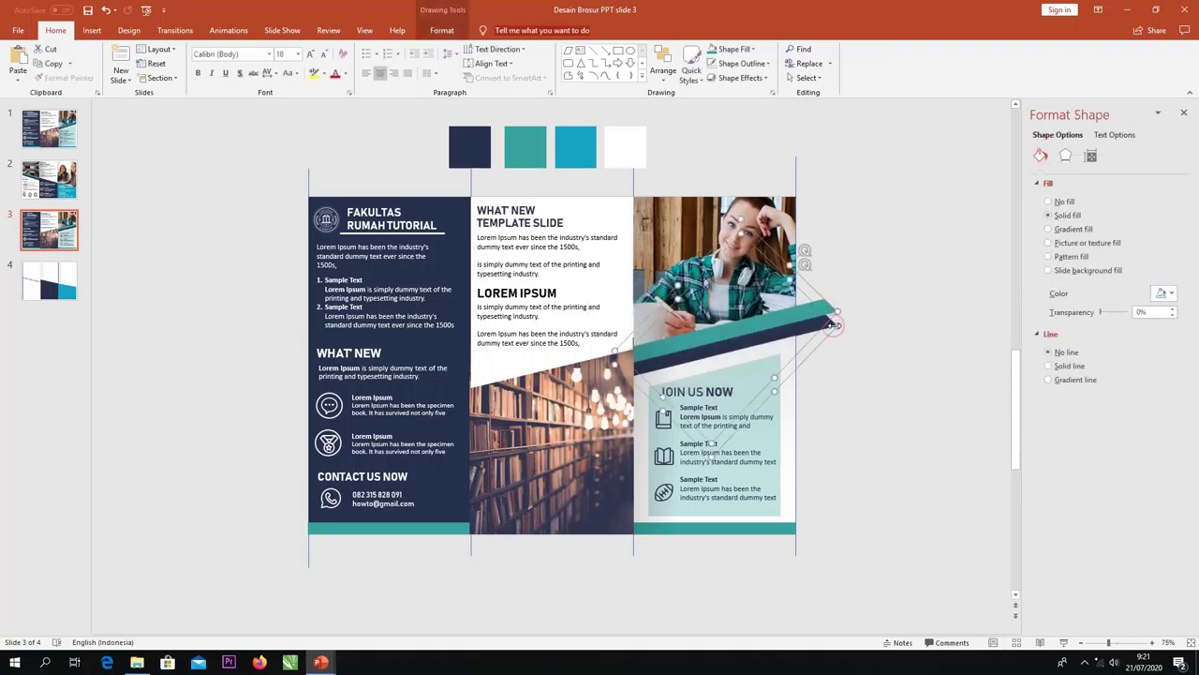
pyautogui.click(48, 281)
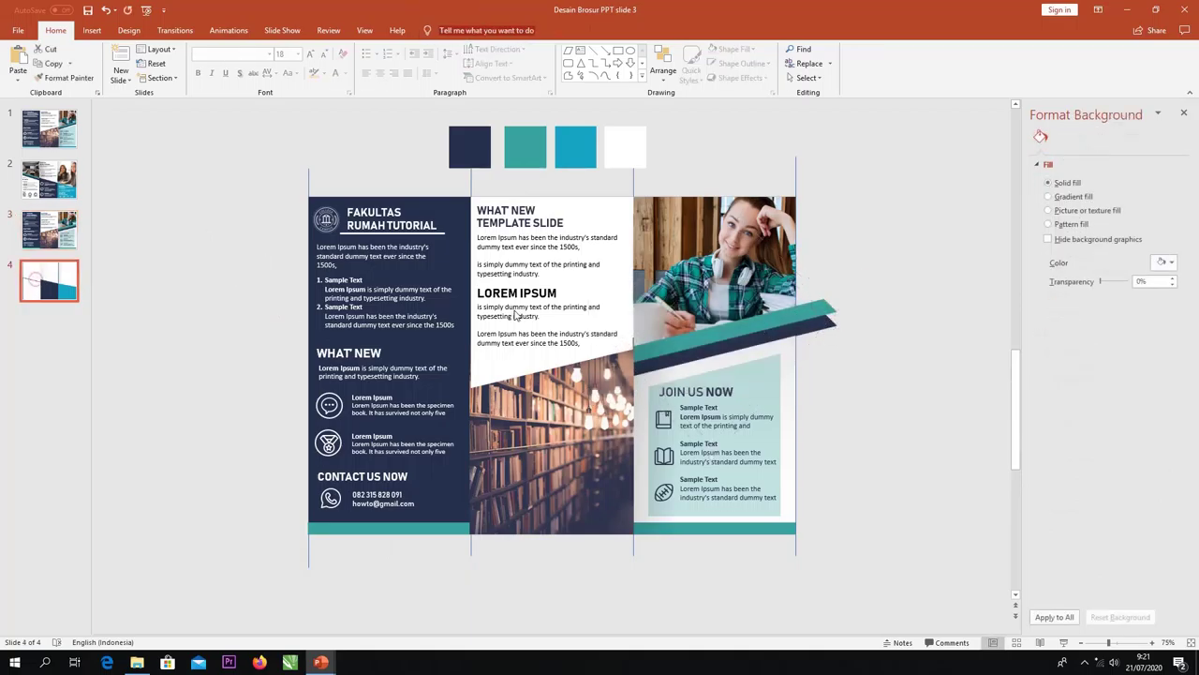
# Paste the stripes, rotate them to a gentler slope, and run them across the left panel past the edge
pyautogui.hotkey('ctrl', 'v')
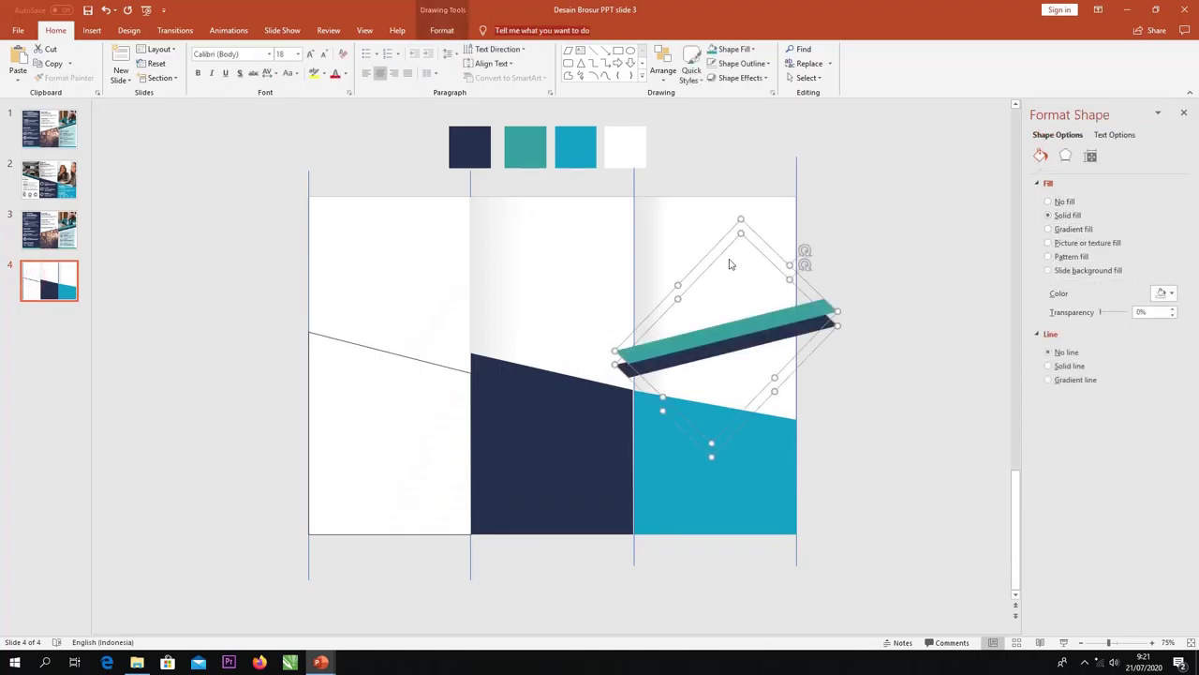
pyautogui.moveTo(804, 247); pyautogui.dragTo(488, 343)
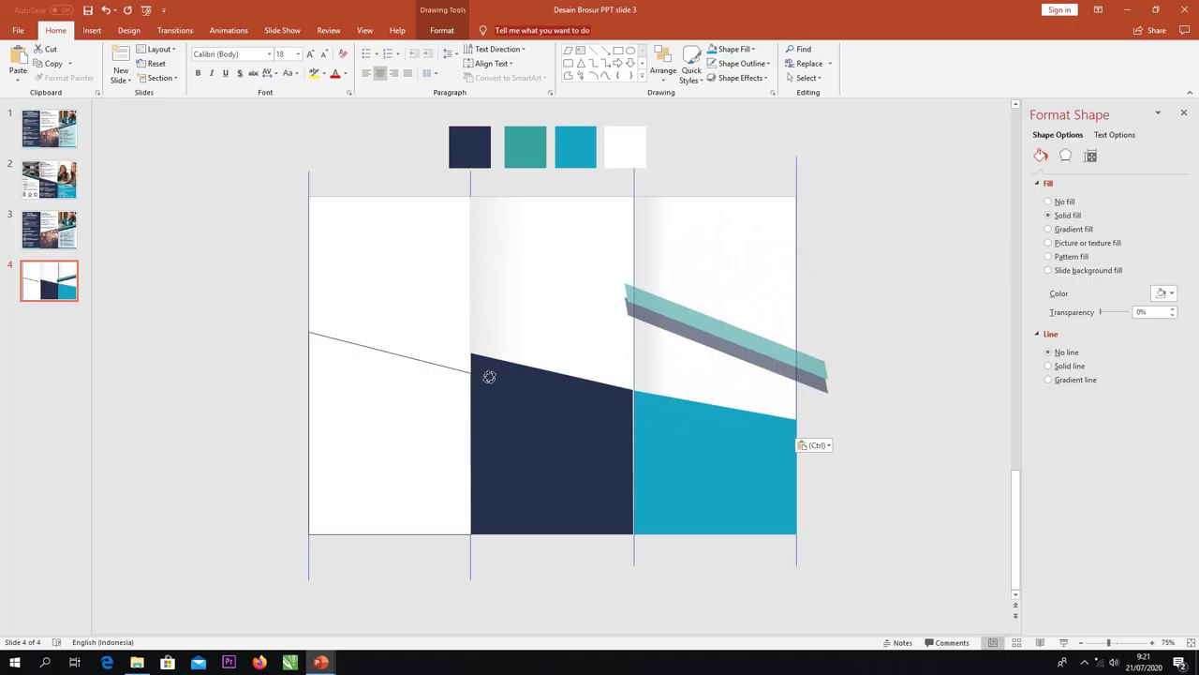
pyautogui.moveTo(487, 344); pyautogui.dragTo(487, 343)
pyautogui.moveTo(762, 347); pyautogui.dragTo(451, 361)
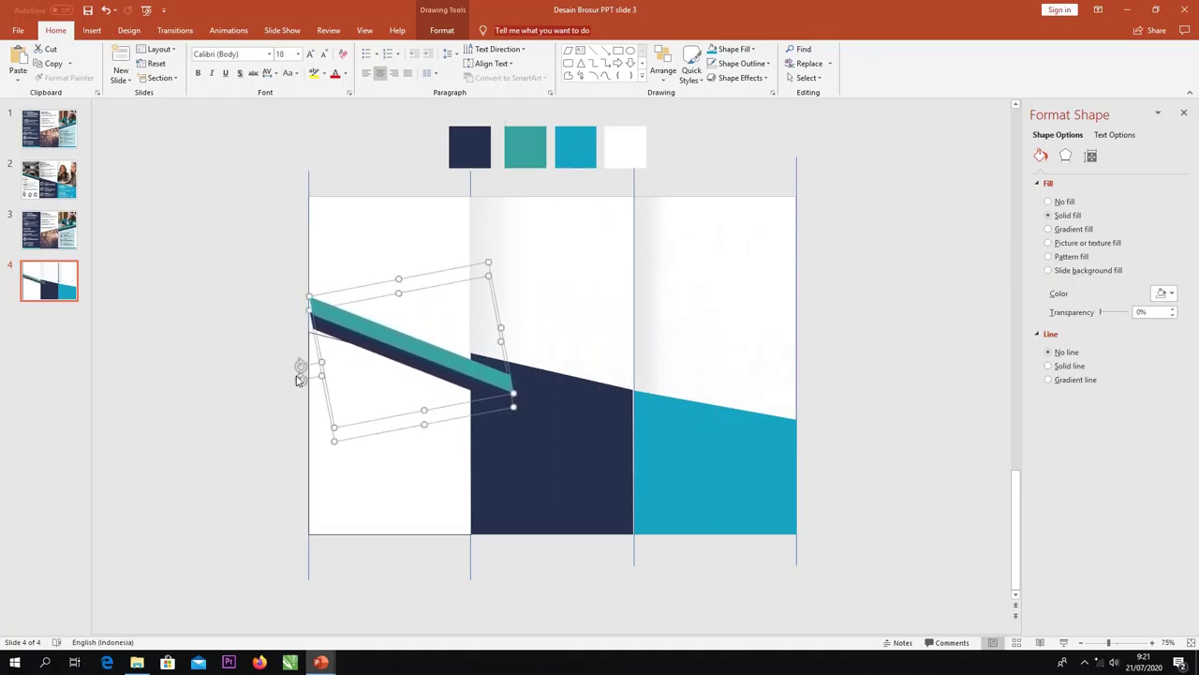
pyautogui.moveTo(300, 370); pyautogui.dragTo(303, 384)
pyautogui.moveTo(450, 364)
pyautogui.mouseDown()
pyautogui.moveTo(404, 354)
pyautogui.moveTo(418, 355)
pyautogui.mouseUp()
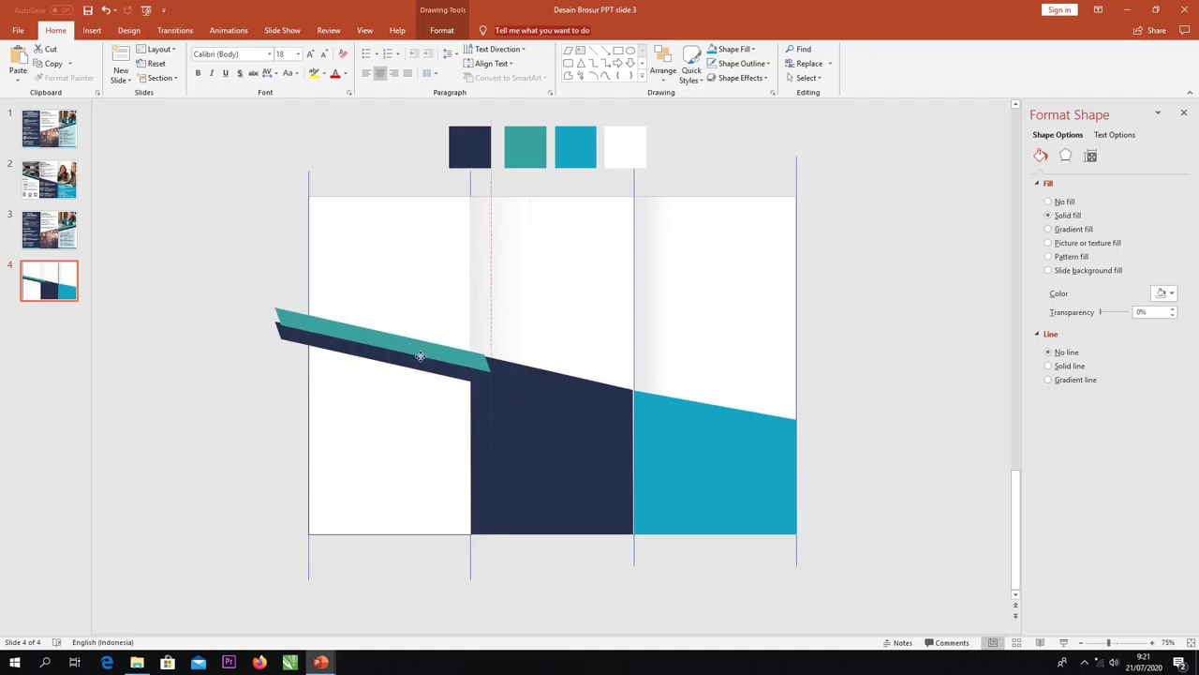
# Bring the navy middle panel to front and nudge both stripes down slightly
pyautogui.click(581, 429)
pyautogui.rightClick(581, 429)
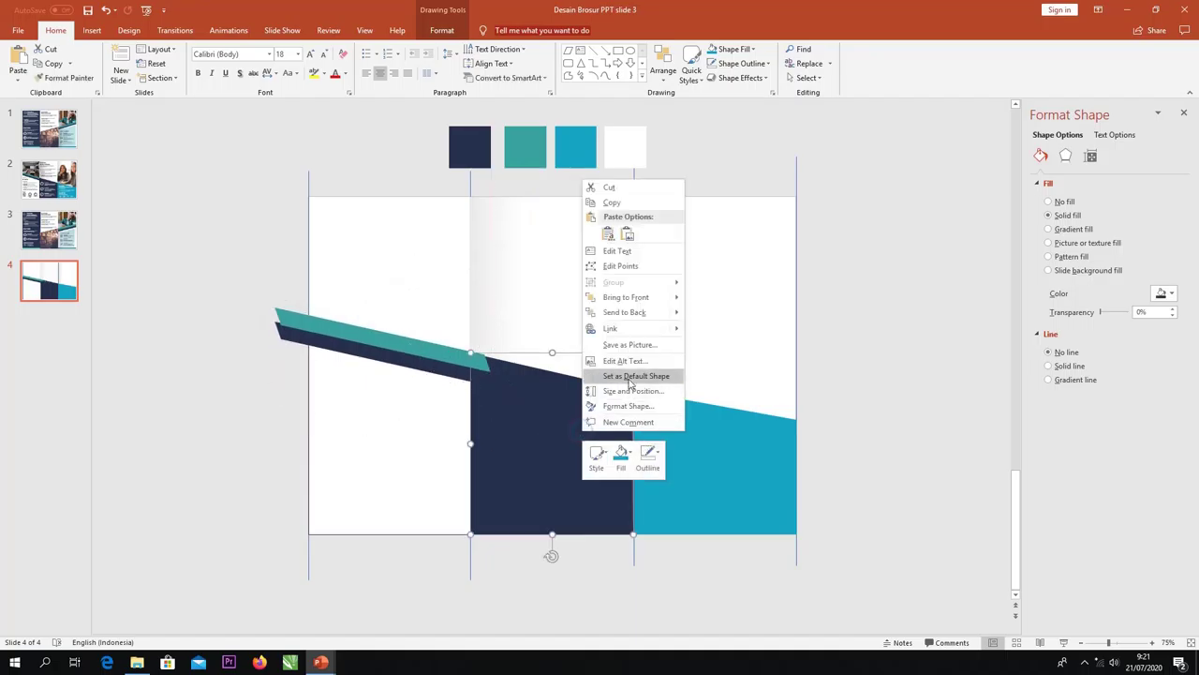
pyautogui.click(625, 299)
pyautogui.click(831, 407)
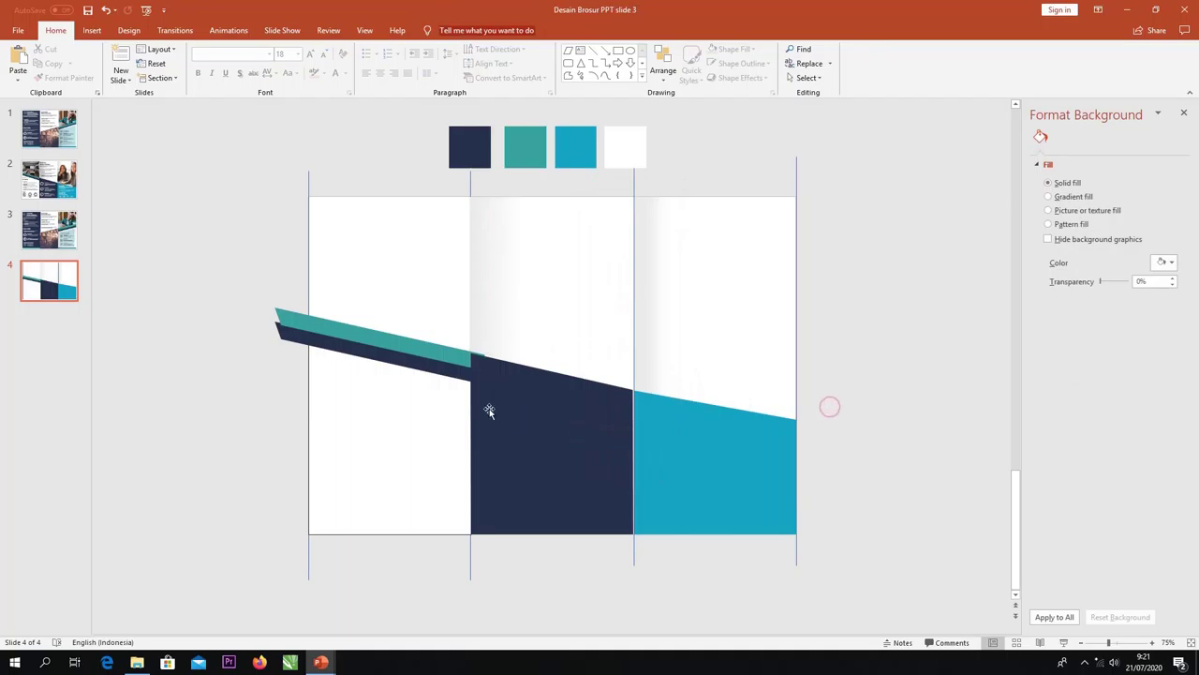
pyautogui.moveTo(177, 244); pyautogui.dragTo(590, 455)
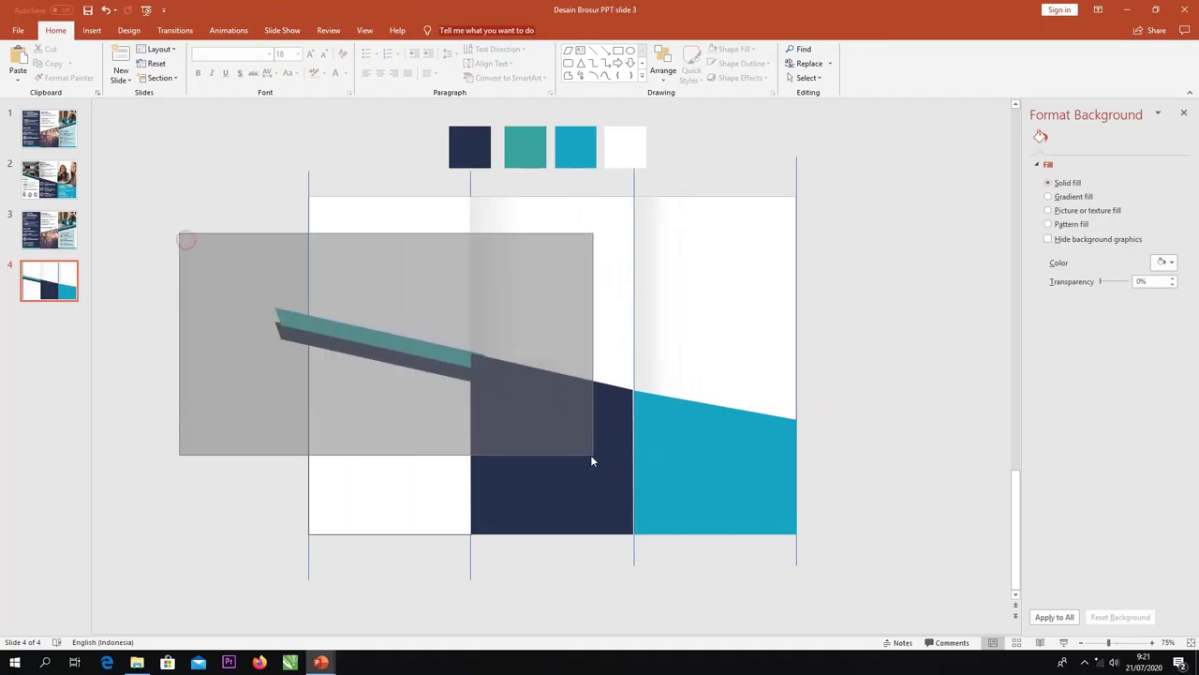
pyautogui.hotkey('ctrl', 'Down')
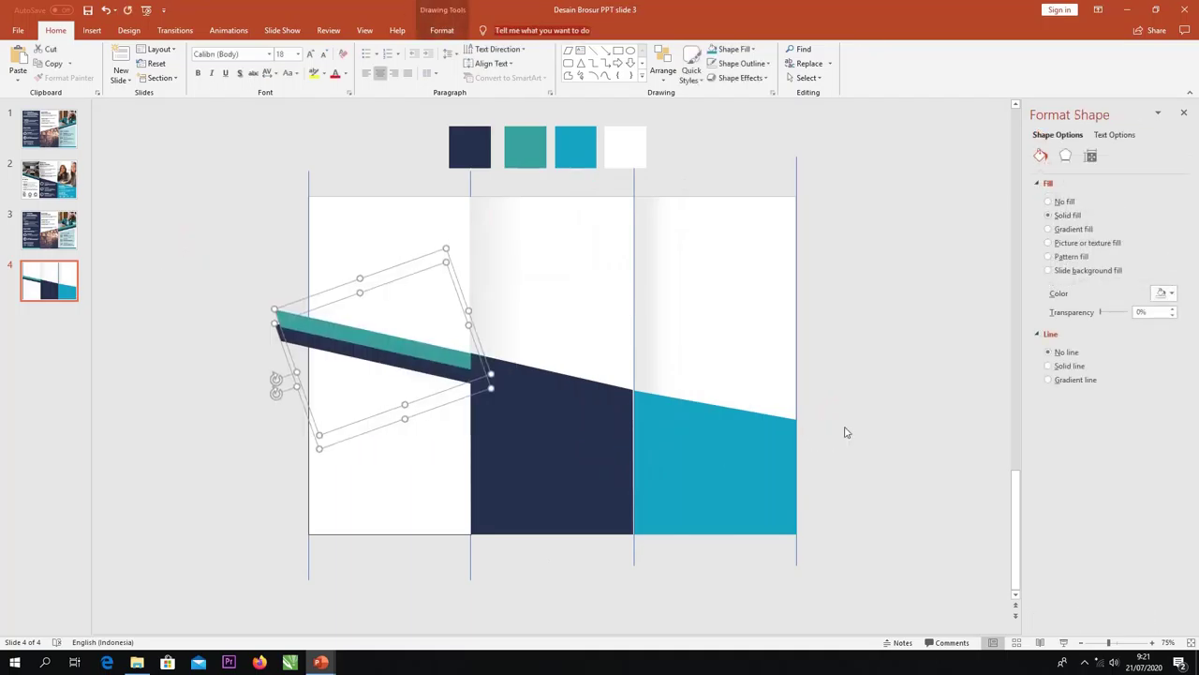
pyautogui.click(860, 397)
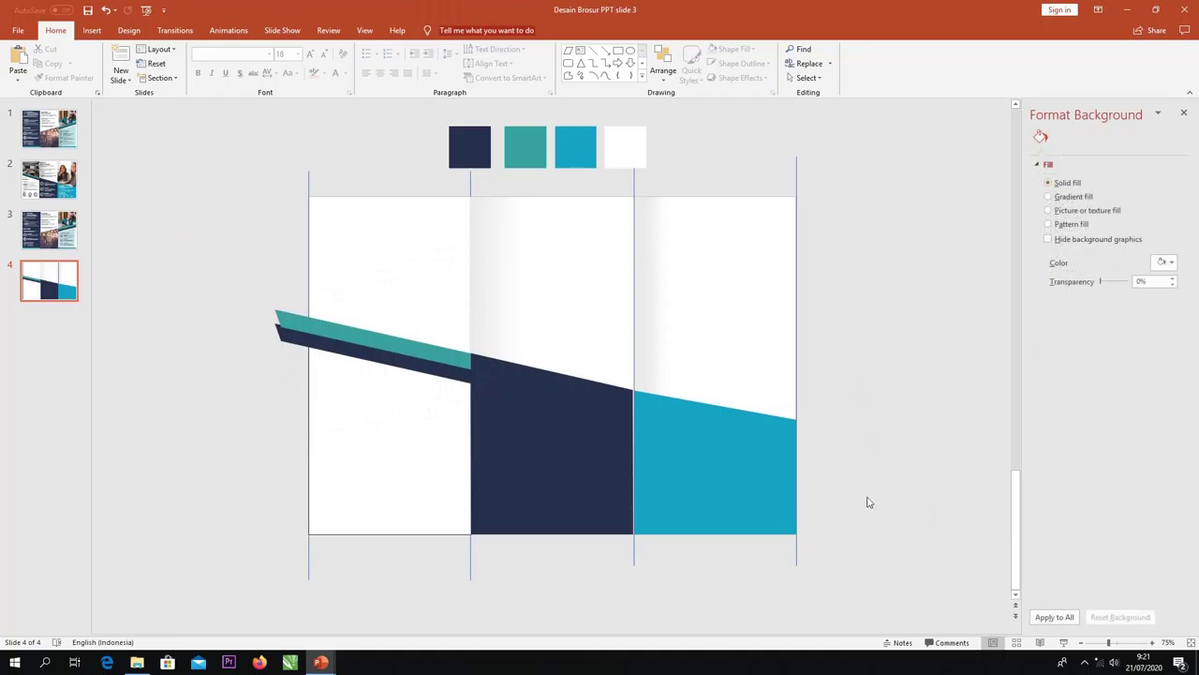
# Recolour the light blue right panel teal
pyautogui.click(745, 464)
pyautogui.rightClick(740, 457)
pyautogui.click(783, 482)
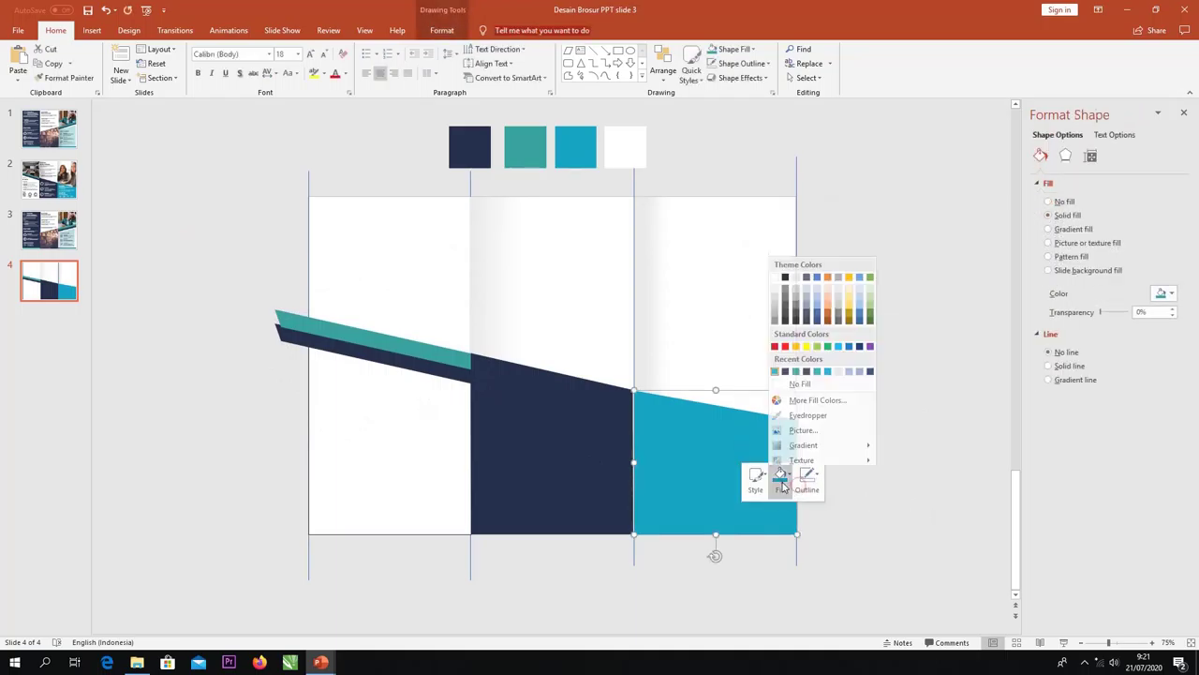
pyautogui.click(795, 368)
pyautogui.click(862, 468)
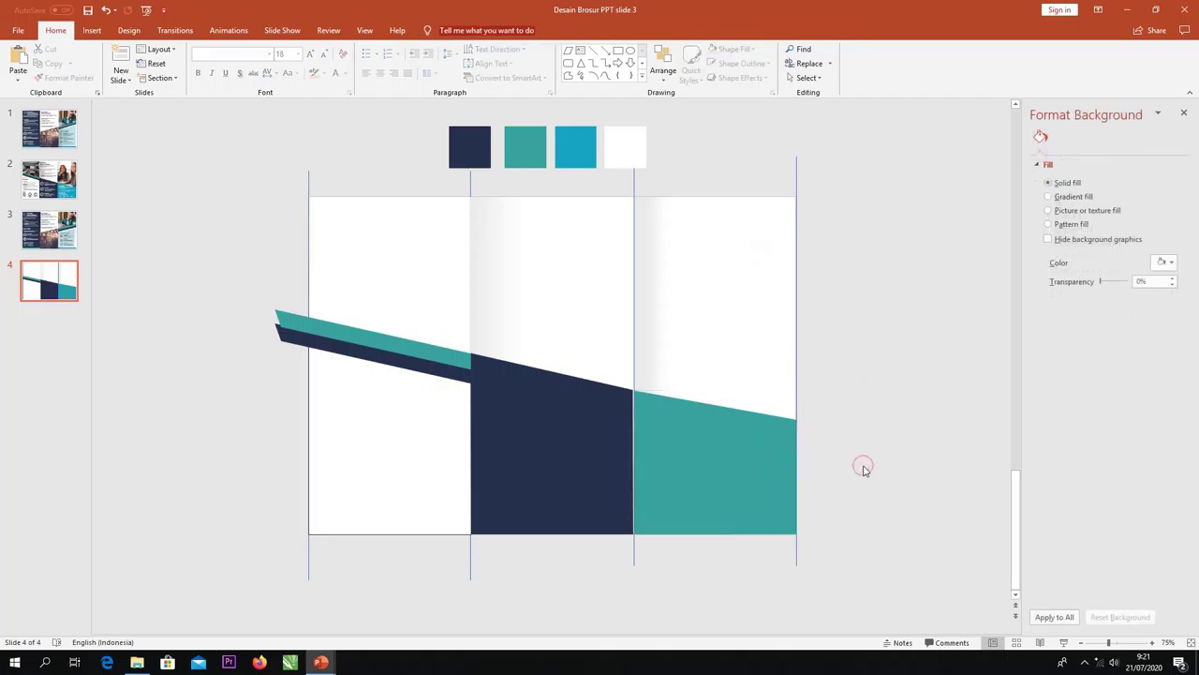
pyautogui.click(614, 445)
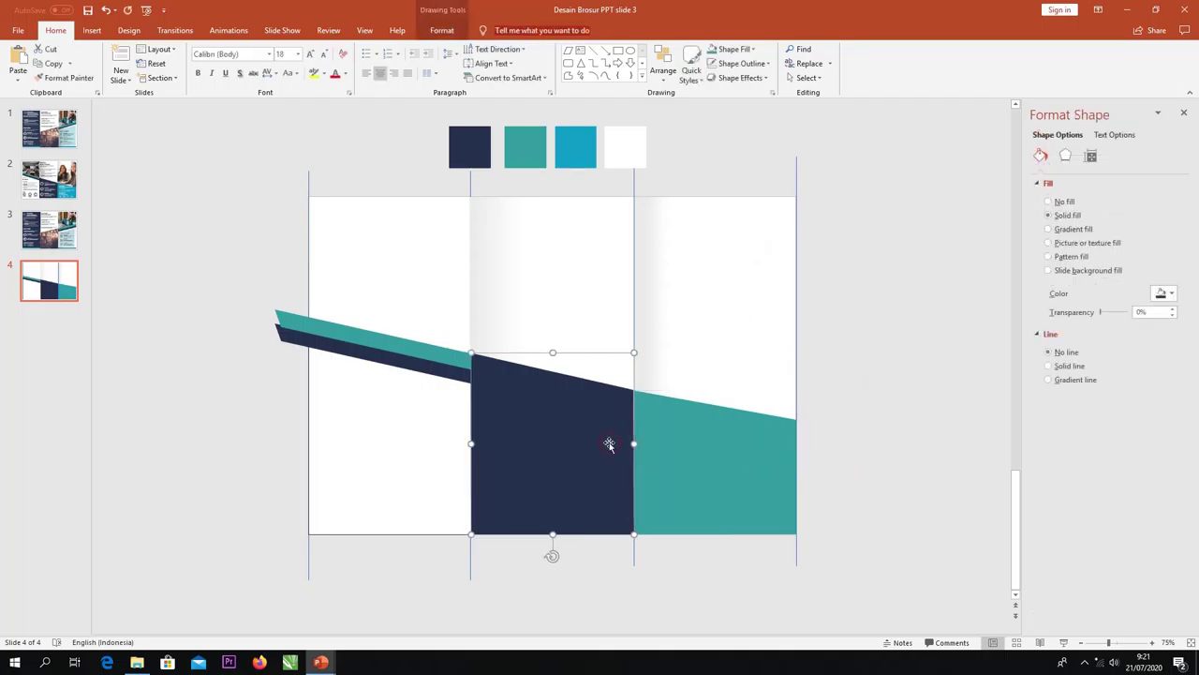
pyautogui.click(853, 445)
# Remove the left white panel's outline and paste the classroom photo onto the slide
pyautogui.click(388, 460)
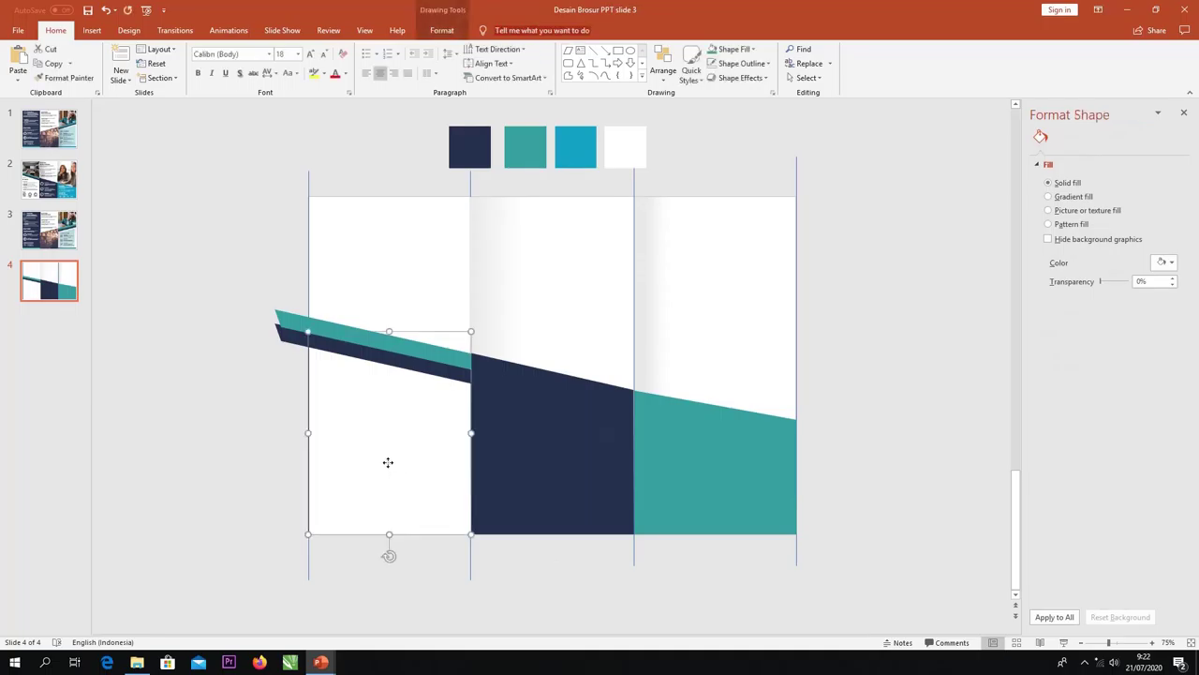
pyautogui.rightClick(388, 460)
pyautogui.click(460, 495)
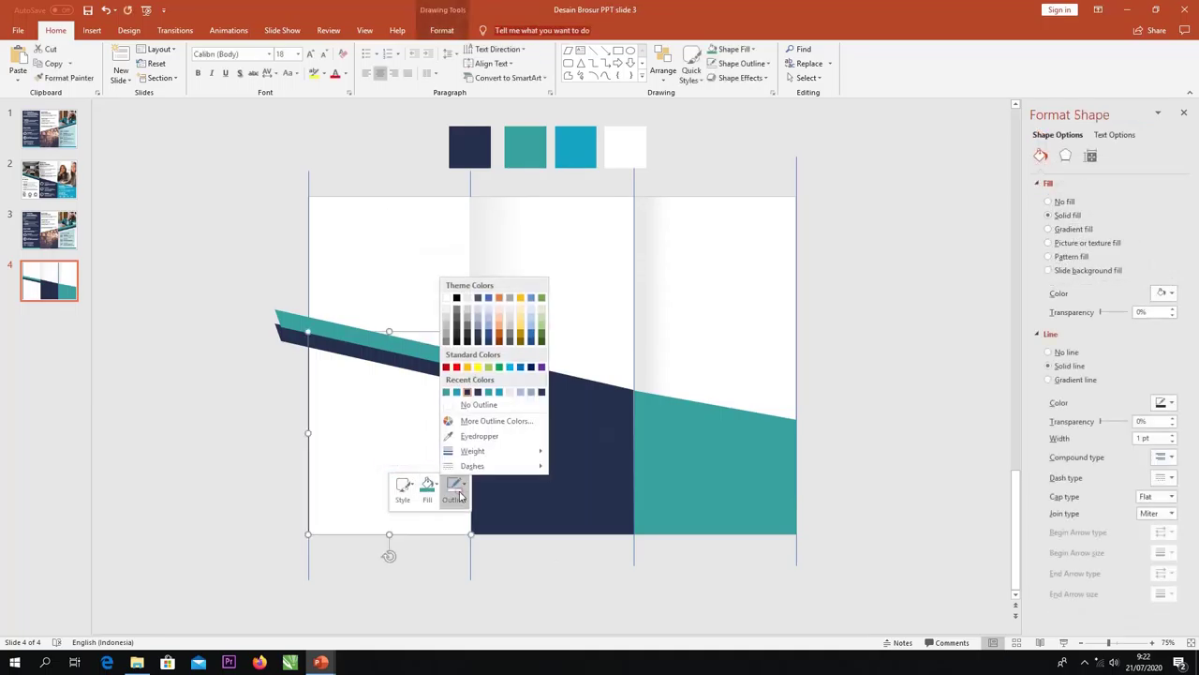
pyautogui.click(473, 404)
pyautogui.click(243, 343)
pyautogui.hotkey('ctrl', 'v')
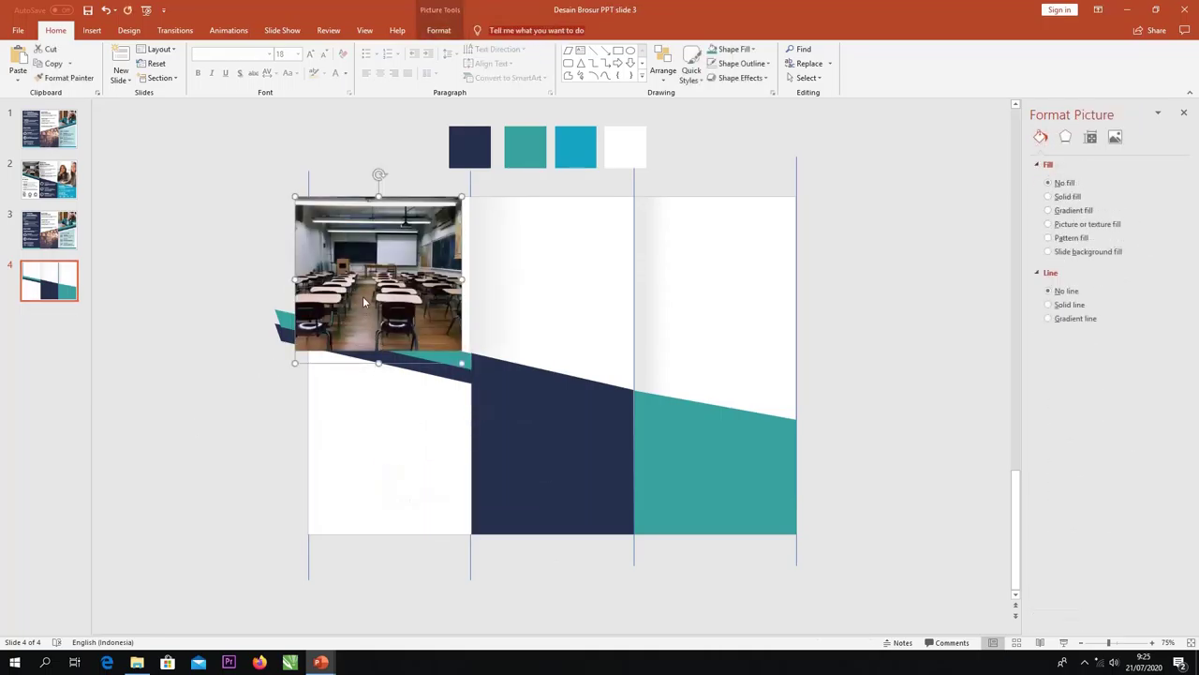
# Crop the classroom photo with Fill and trim its edges to the left column's guides
pyautogui.moveTo(359, 291); pyautogui.dragTo(372, 295)
pyautogui.click(438, 30)
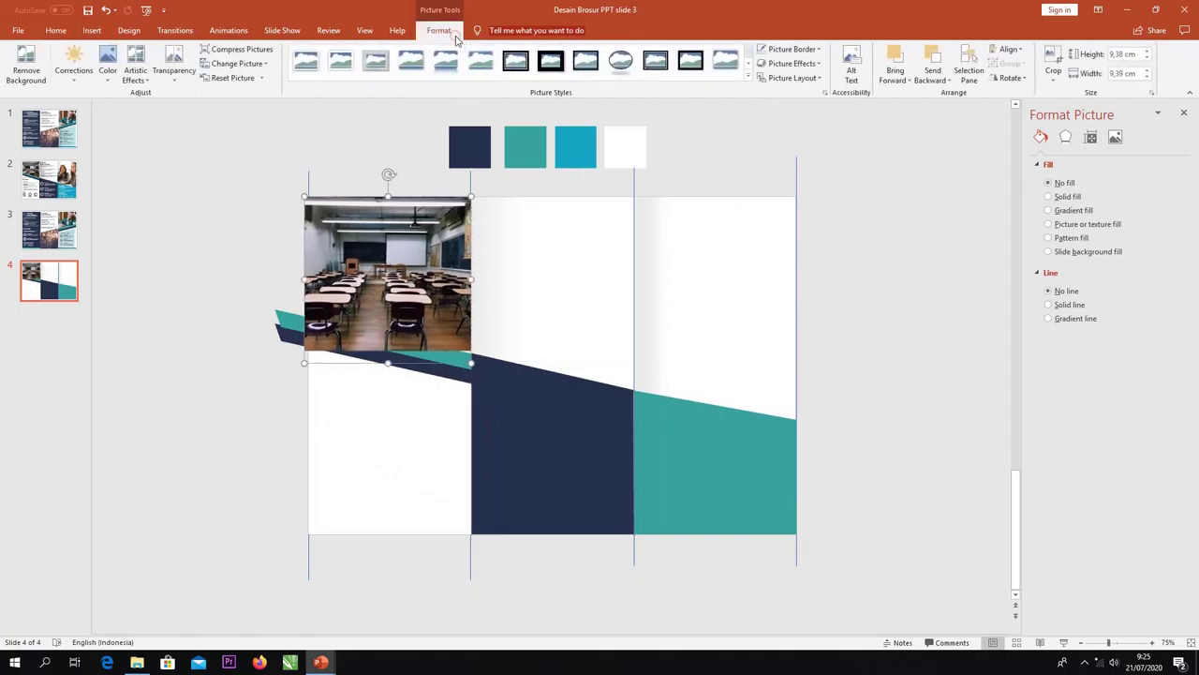
pyautogui.click(1053, 57)
pyautogui.click(1053, 79)
pyautogui.click(1059, 138)
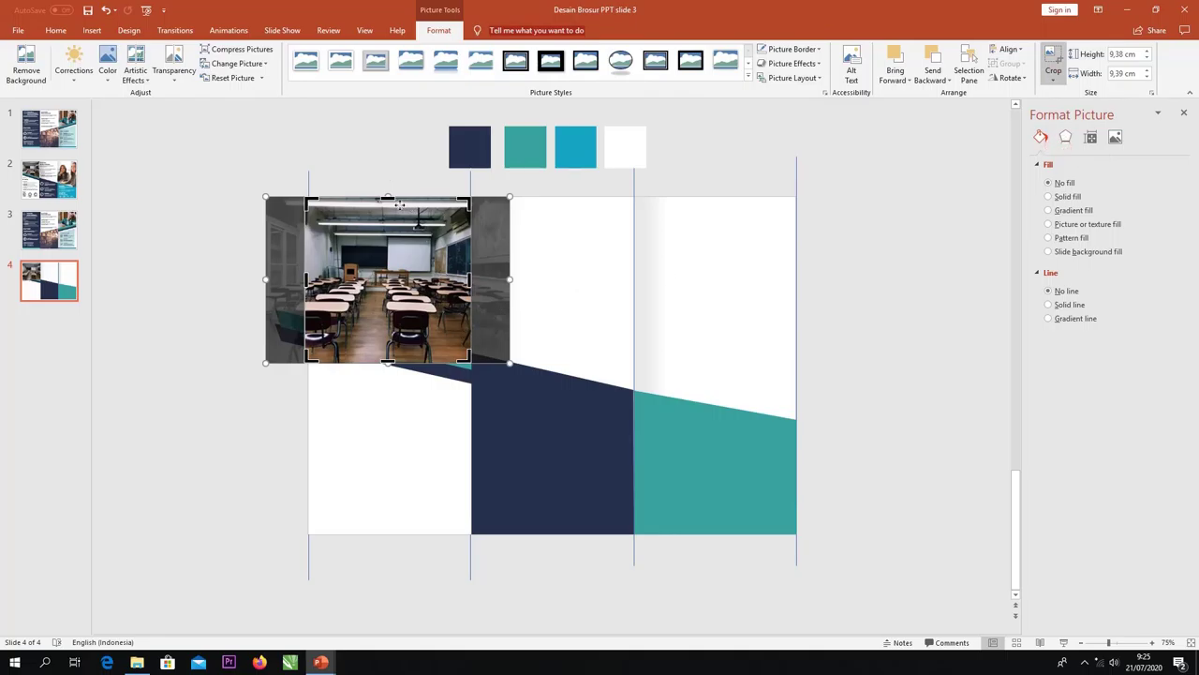
pyautogui.moveTo(387, 197); pyautogui.dragTo(388, 198)
pyautogui.moveTo(305, 279); pyautogui.dragTo(311, 278)
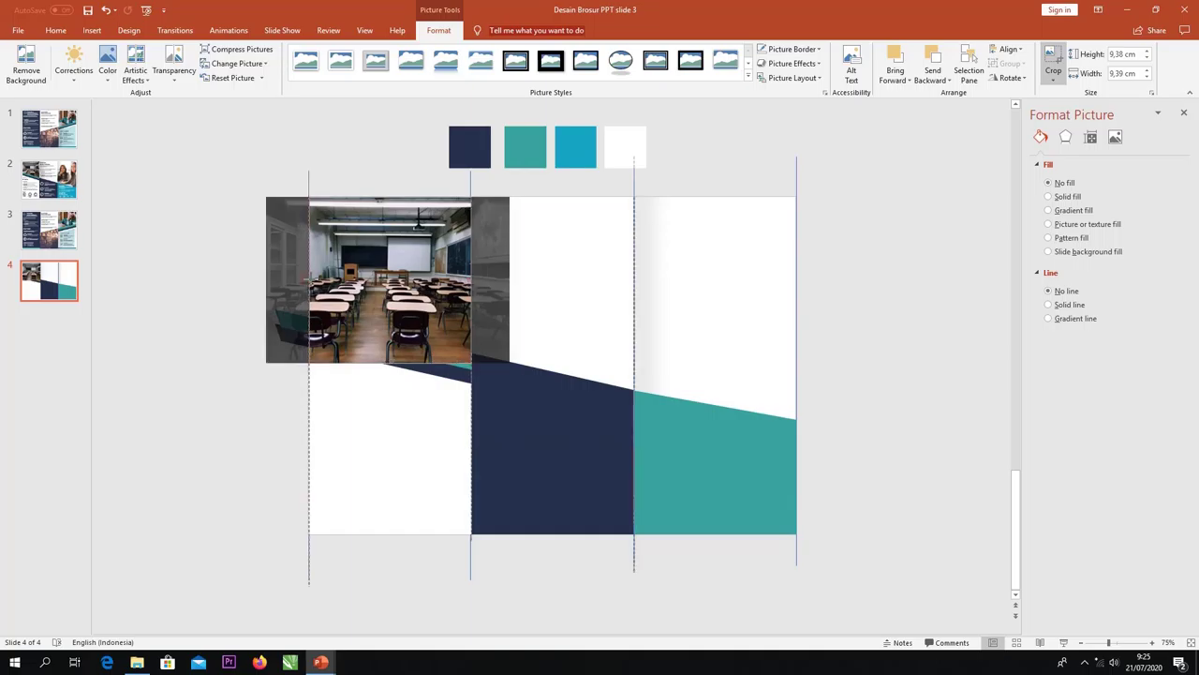
pyautogui.moveTo(476, 279); pyautogui.dragTo(470, 279)
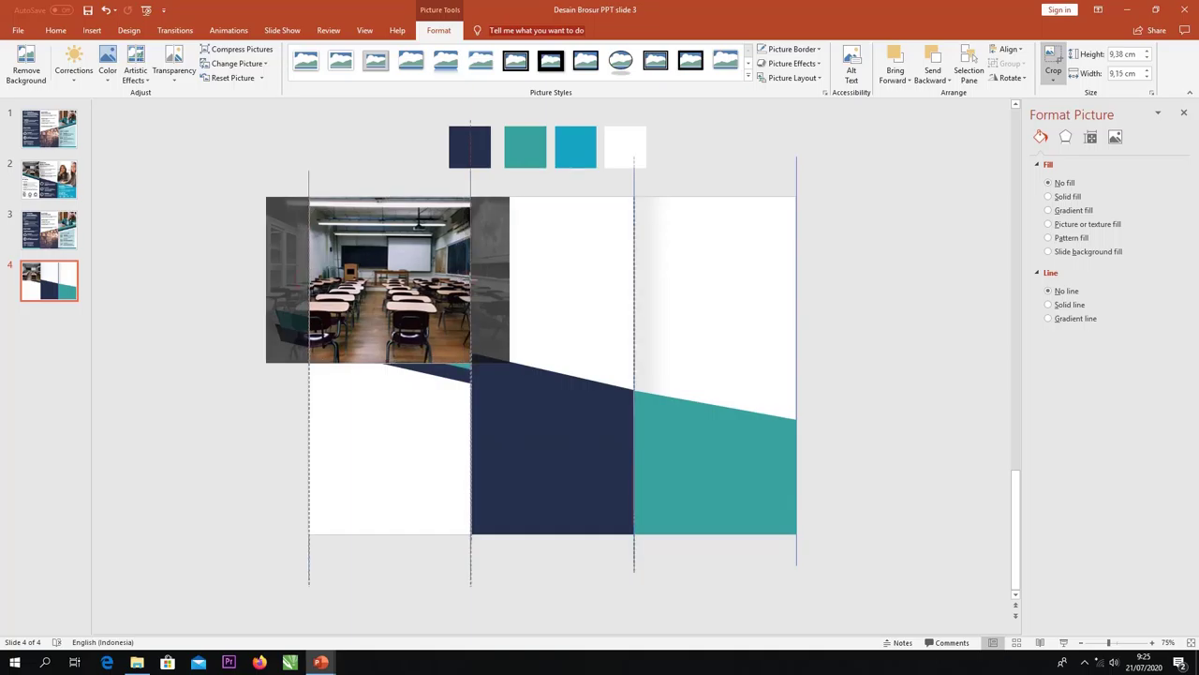
pyautogui.click(382, 159)
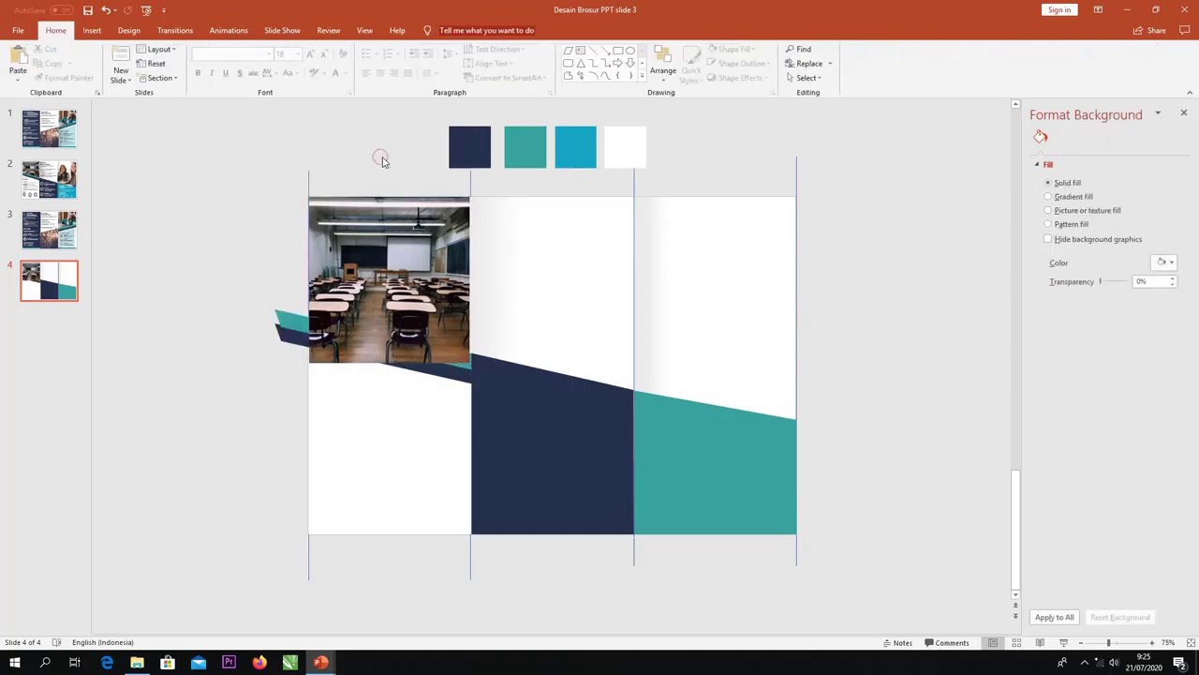
# Send the classroom photo behind the teal and navy strip, then paste the students photo
pyautogui.click(353, 259)
pyautogui.rightClick(358, 251)
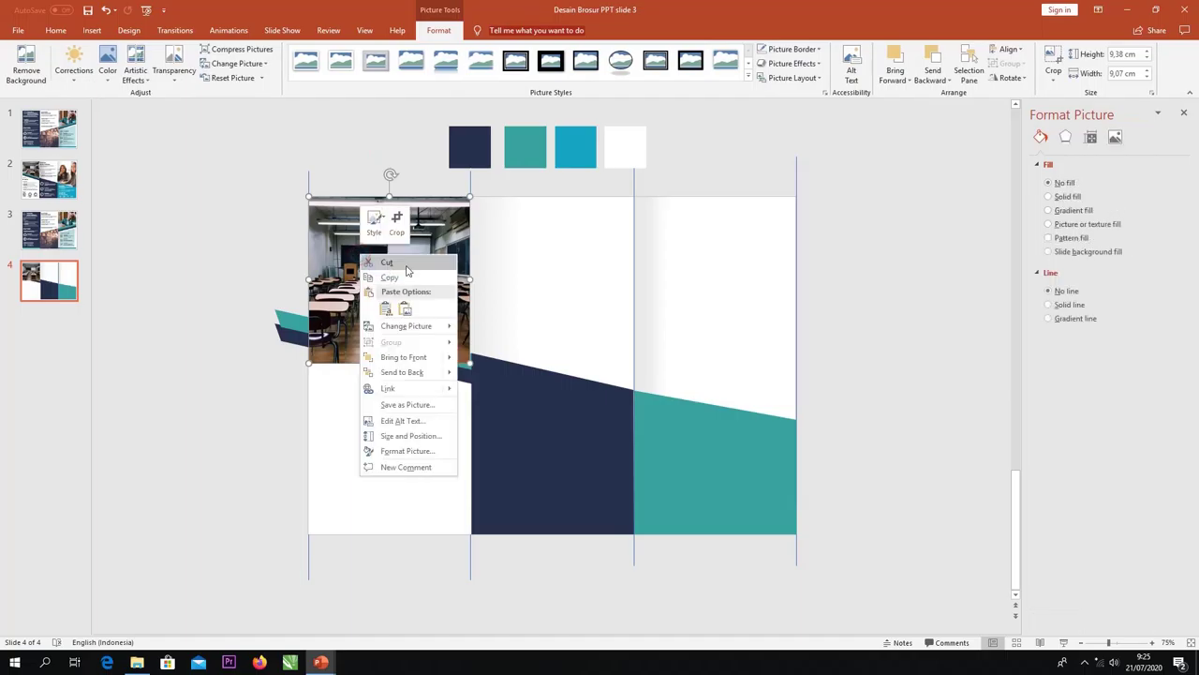
pyautogui.click(406, 372)
pyautogui.click(817, 365)
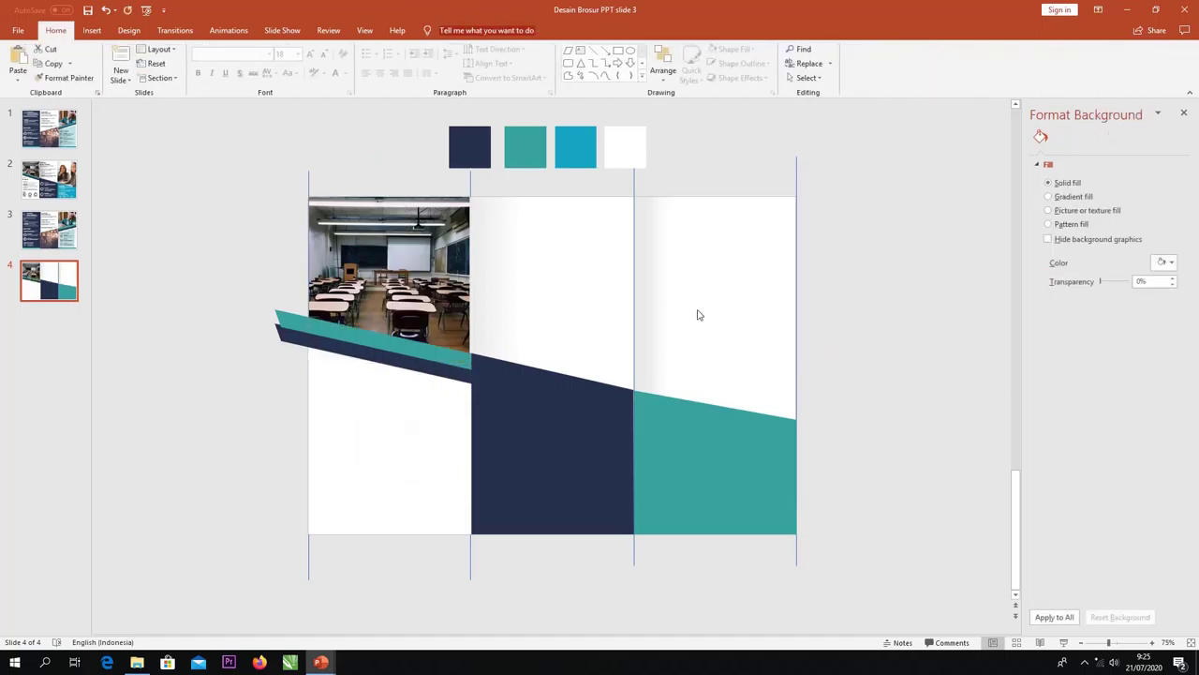
pyautogui.hotkey('ctrl', 'v')
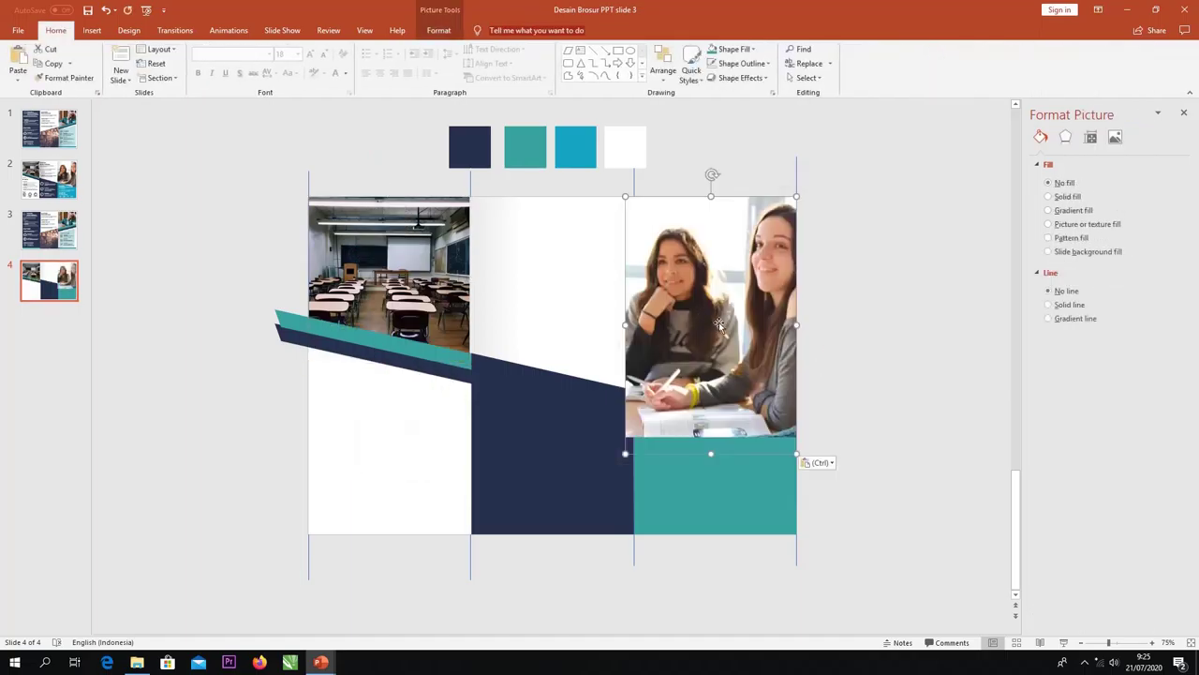
# Crop the two-students photo with Fill and trim its left edge to the right column guide
pyautogui.click(449, 33)
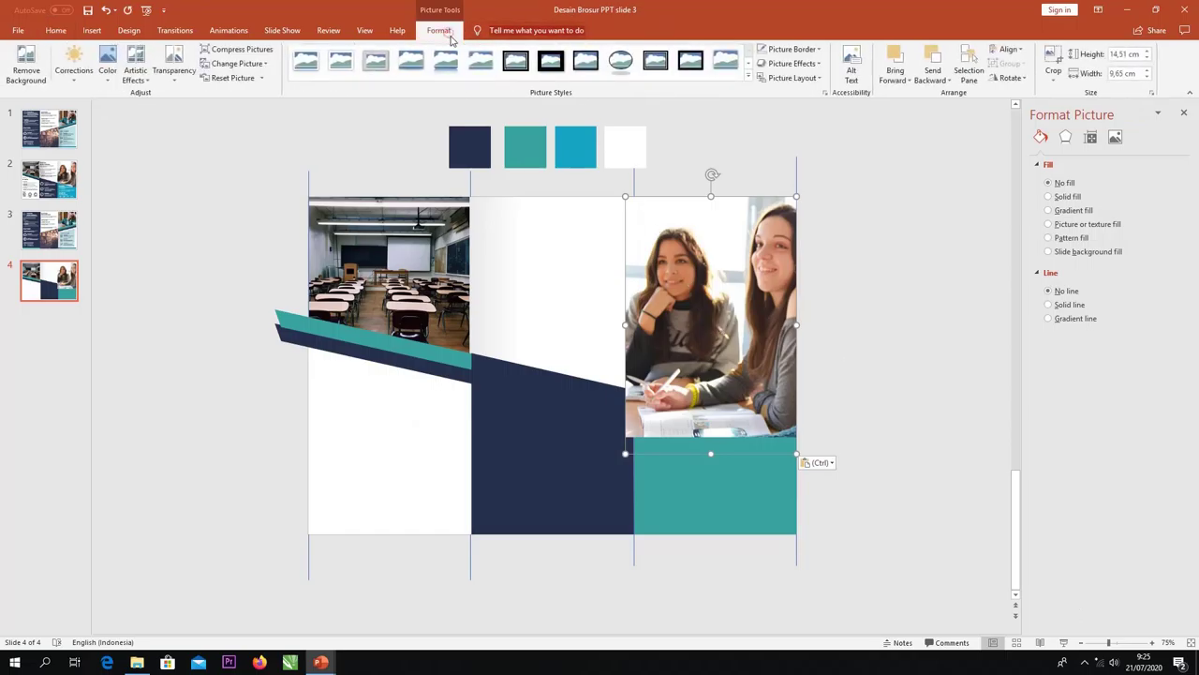
pyautogui.click(1057, 85)
pyautogui.click(1066, 140)
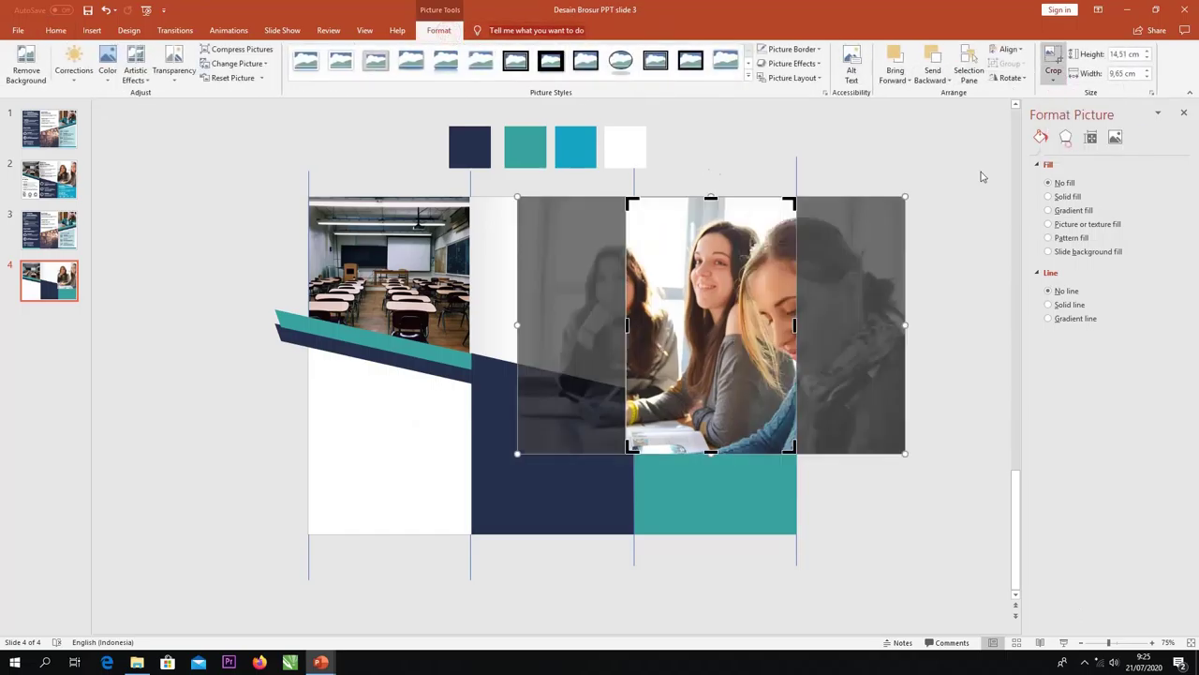
pyautogui.moveTo(905, 293); pyautogui.dragTo(905, 294)
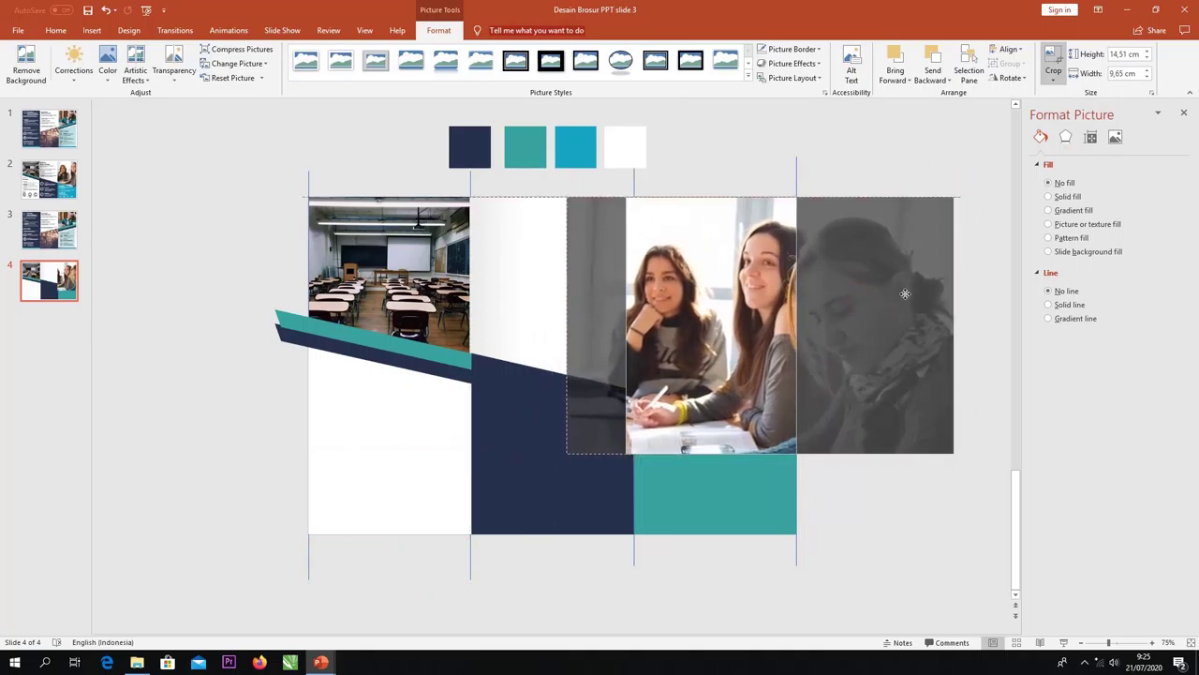
pyautogui.moveTo(627, 324); pyautogui.dragTo(635, 325)
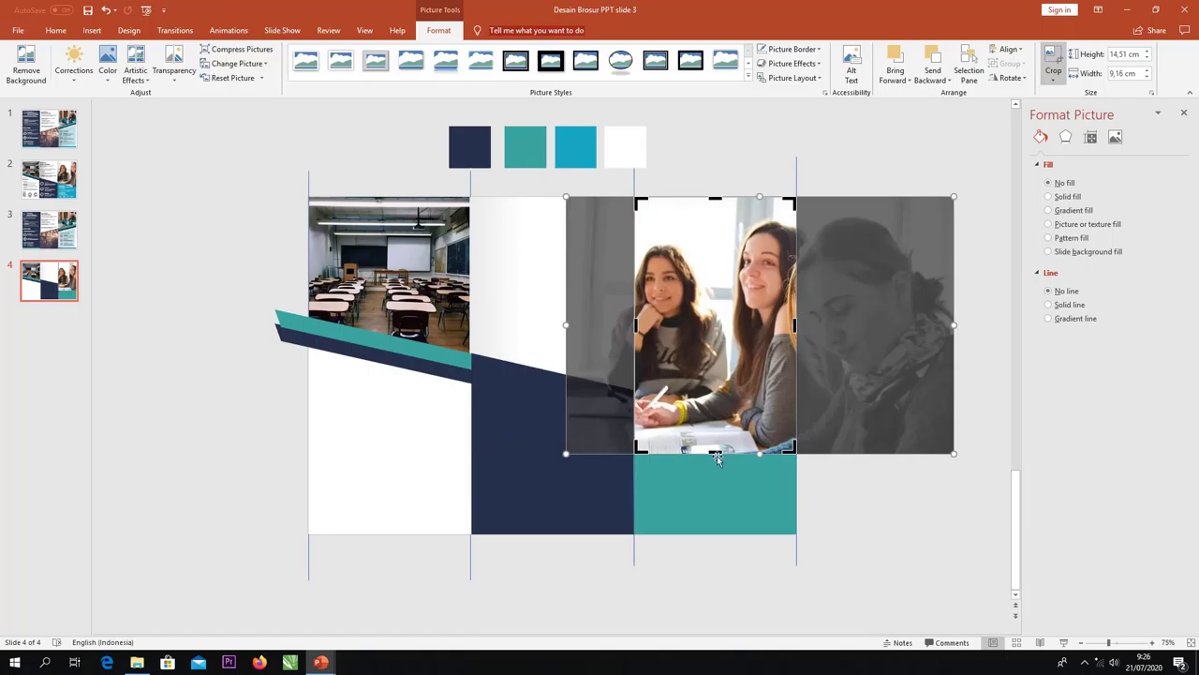
pyautogui.click(860, 497)
pyautogui.rightClick(754, 385)
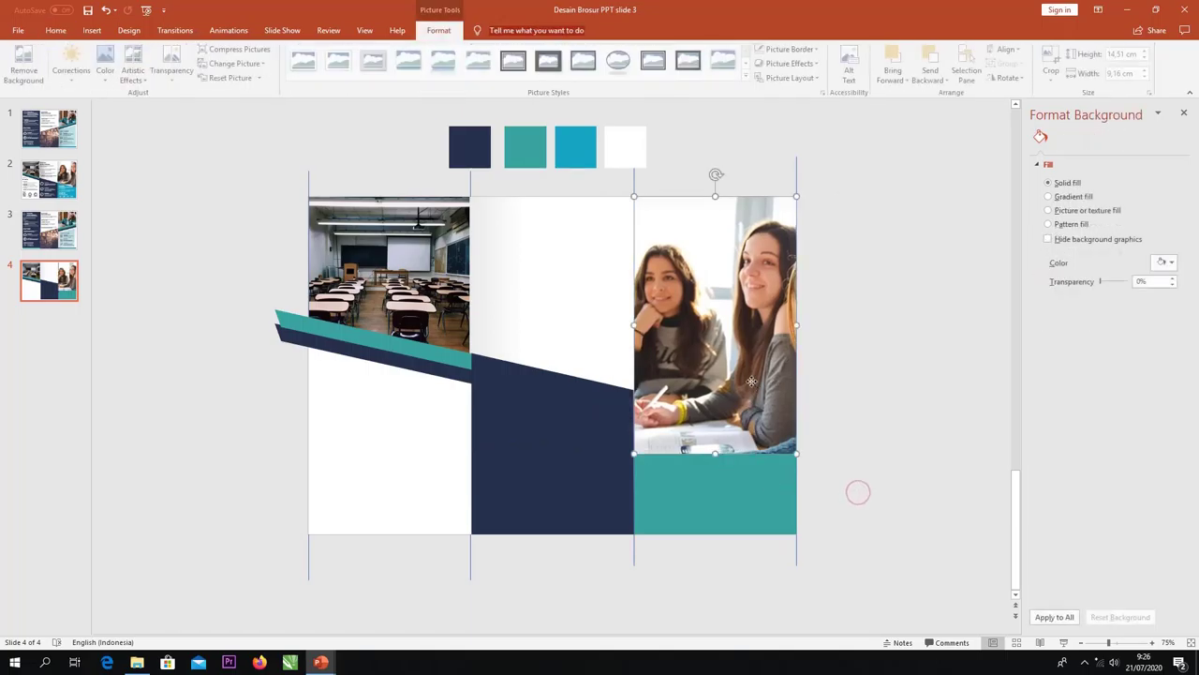
# Send the students photo behind the teal panel and add a narrow FASILITAS ON CLASS heading box
pyautogui.click(794, 500)
pyautogui.click(92, 30)
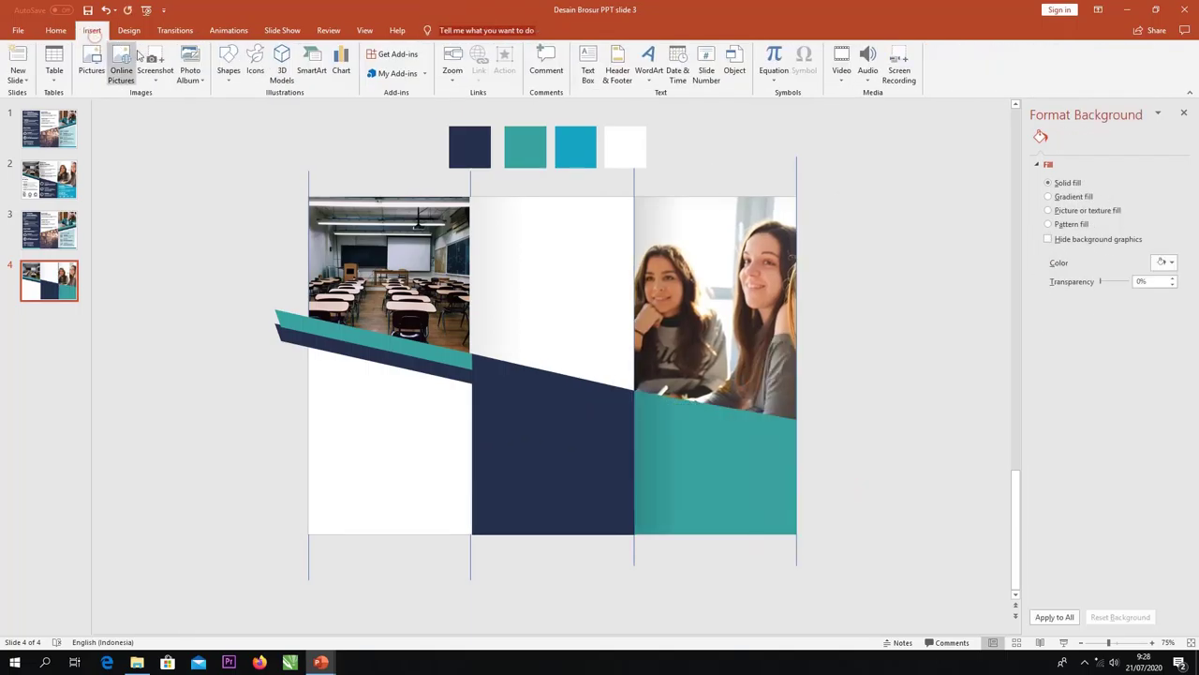
pyautogui.click(225, 79)
pyautogui.click(236, 108)
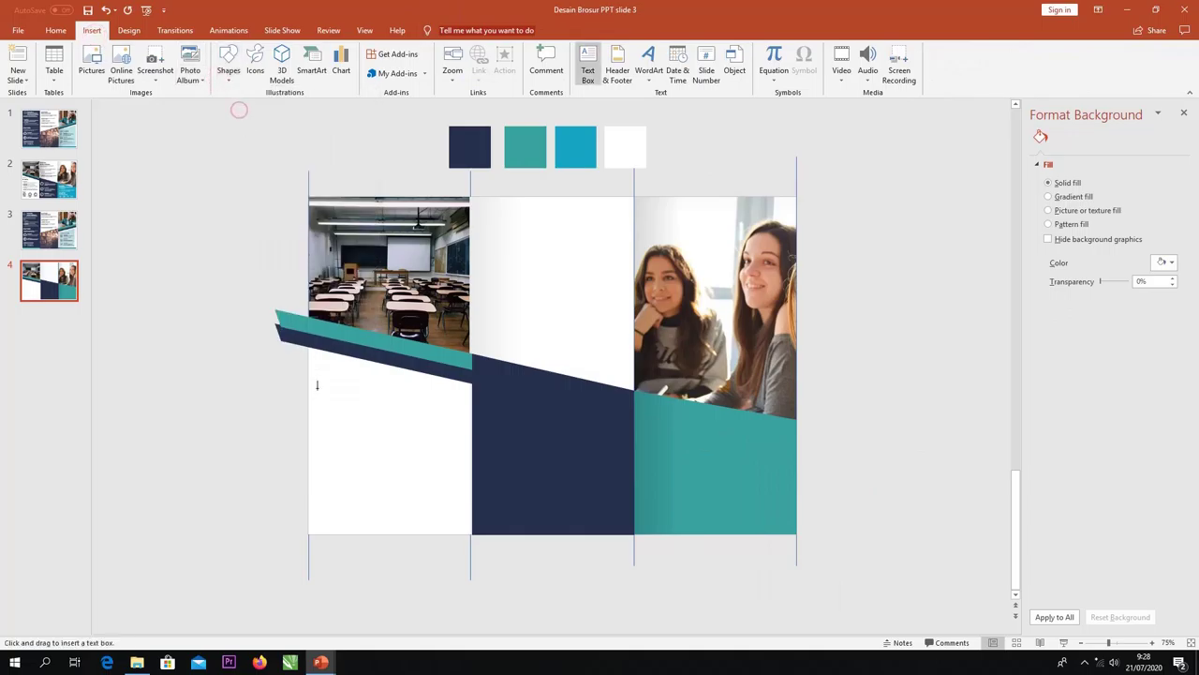
pyautogui.moveTo(415, 416); pyautogui.dragTo(415, 415)
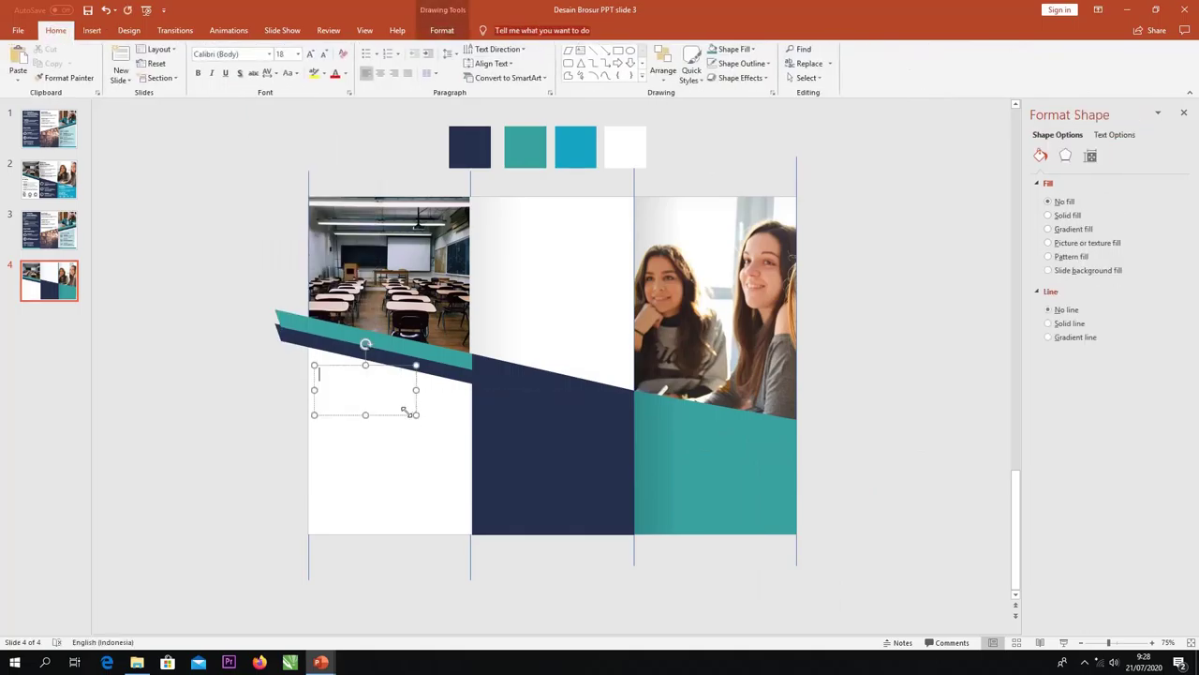
pyautogui.write('FASILITAS ON CLASS')
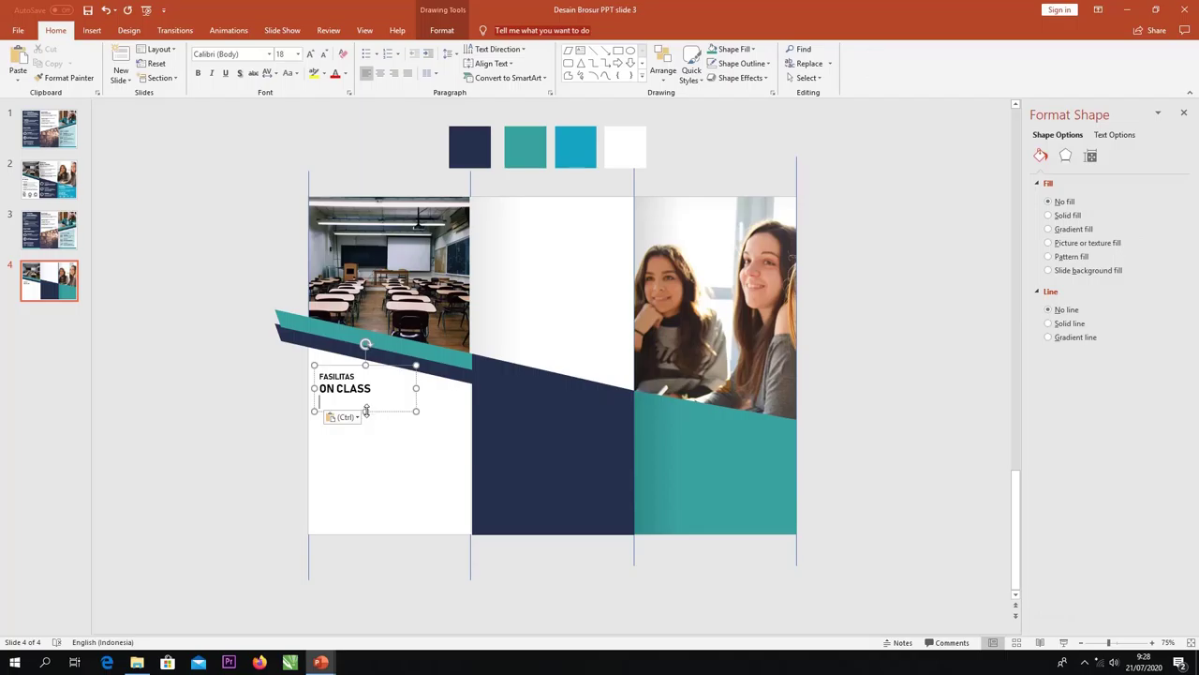
pyautogui.click(406, 396)
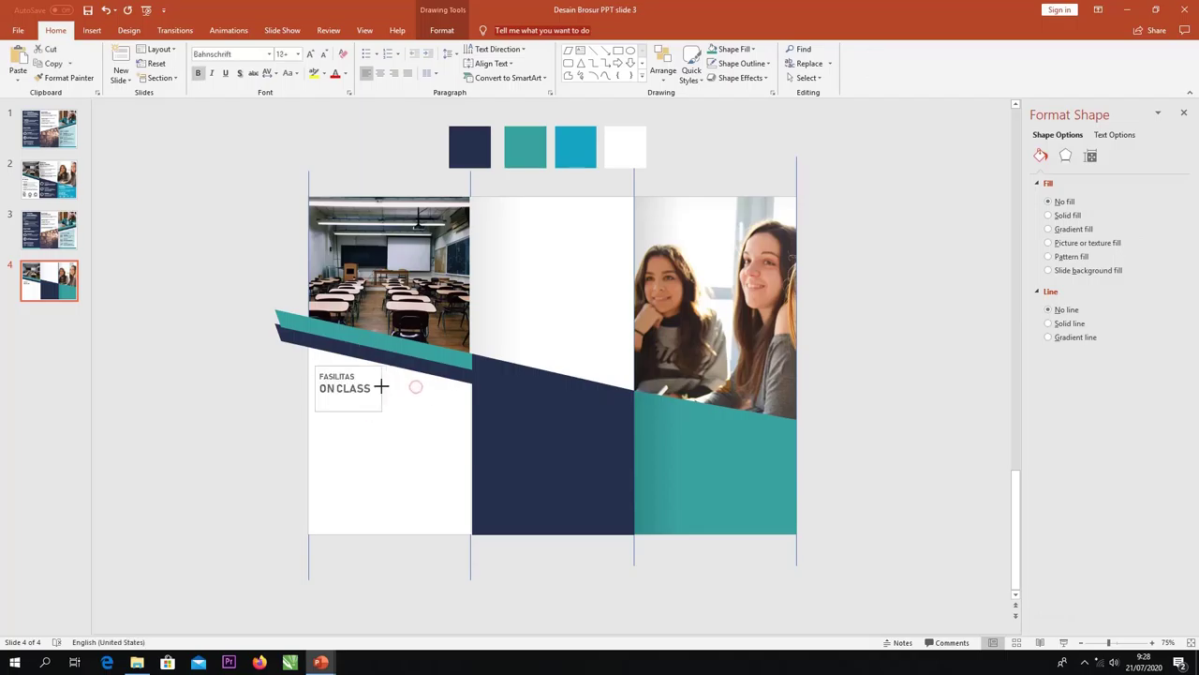
pyautogui.moveTo(417, 387)
pyautogui.mouseDown()
pyautogui.moveTo(382, 387)
pyautogui.moveTo(326, 358)
pyautogui.mouseUp()
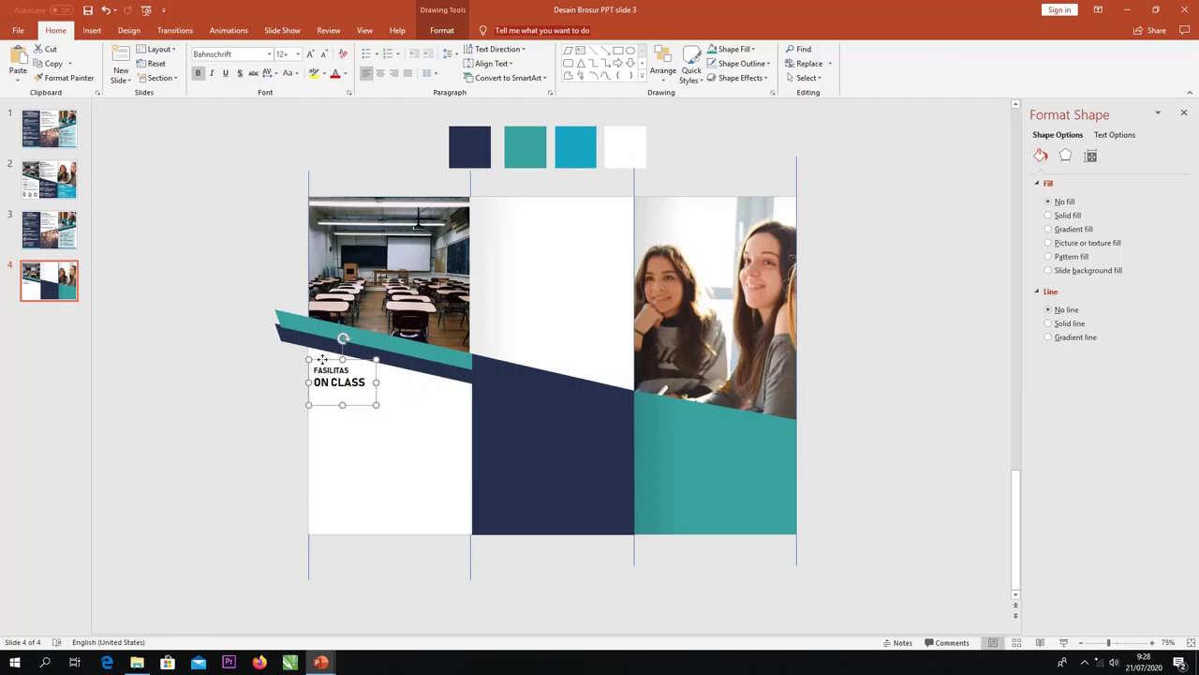
# Duplicate the heading box below it and replace its text with the numbered Sample Text list
pyautogui.click(322, 360)
pyautogui.moveTo(324, 369)
pyautogui.mouseDown()
pyautogui.moveTo(350, 436)
pyautogui.moveTo(503, 464)
pyautogui.mouseUp()
pyautogui.moveTo(393, 447)
pyautogui.mouseDown()
pyautogui.moveTo(359, 448)
pyautogui.moveTo(402, 457)
pyautogui.moveTo(371, 398)
pyautogui.mouseUp()
pyautogui.write("1. Sample Text Lorem Ipsum is simply dummy text of the printing and typesetting industry. 2. Sample Text Lorem Ipsum has been the industry's standard dummy text ever since the 1500s 3. Sample Text Lorem Ipsum has been the industry's standard dummy text ever since the 1500s")
# Align the heading and numbered list boxes on their left edges
pyautogui.click(438, 583)
pyautogui.click(351, 382)
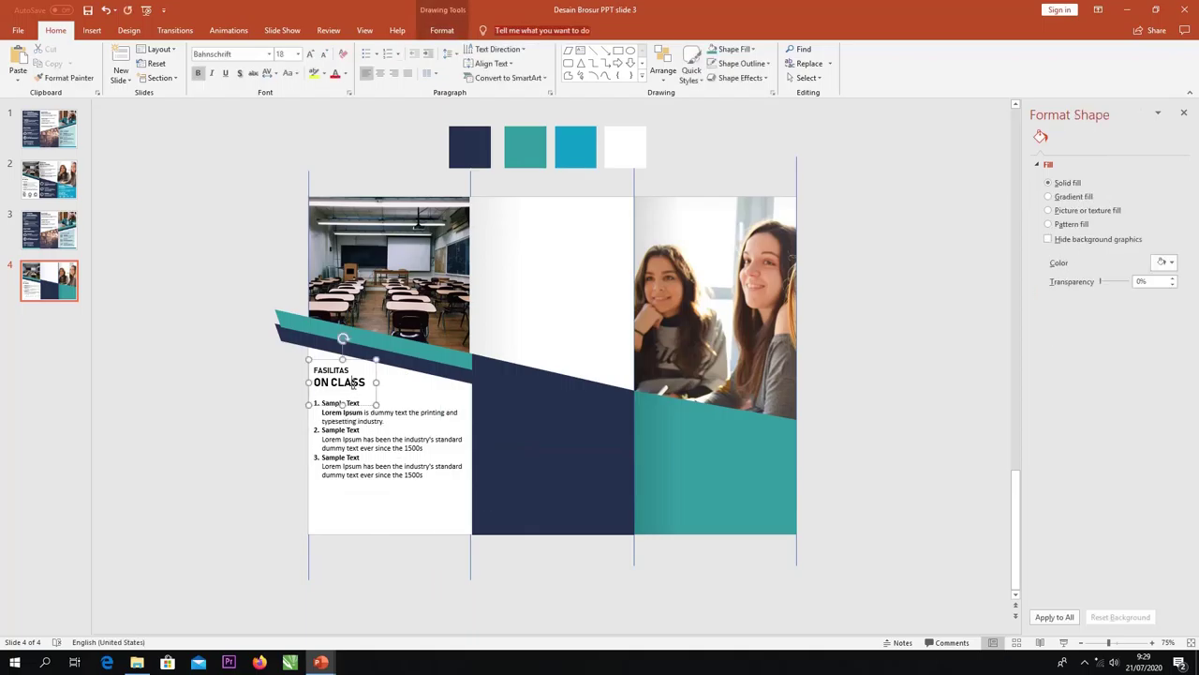
pyautogui.keyDown('shift'); pyautogui.click(412, 412); pyautogui.keyUp('shift')
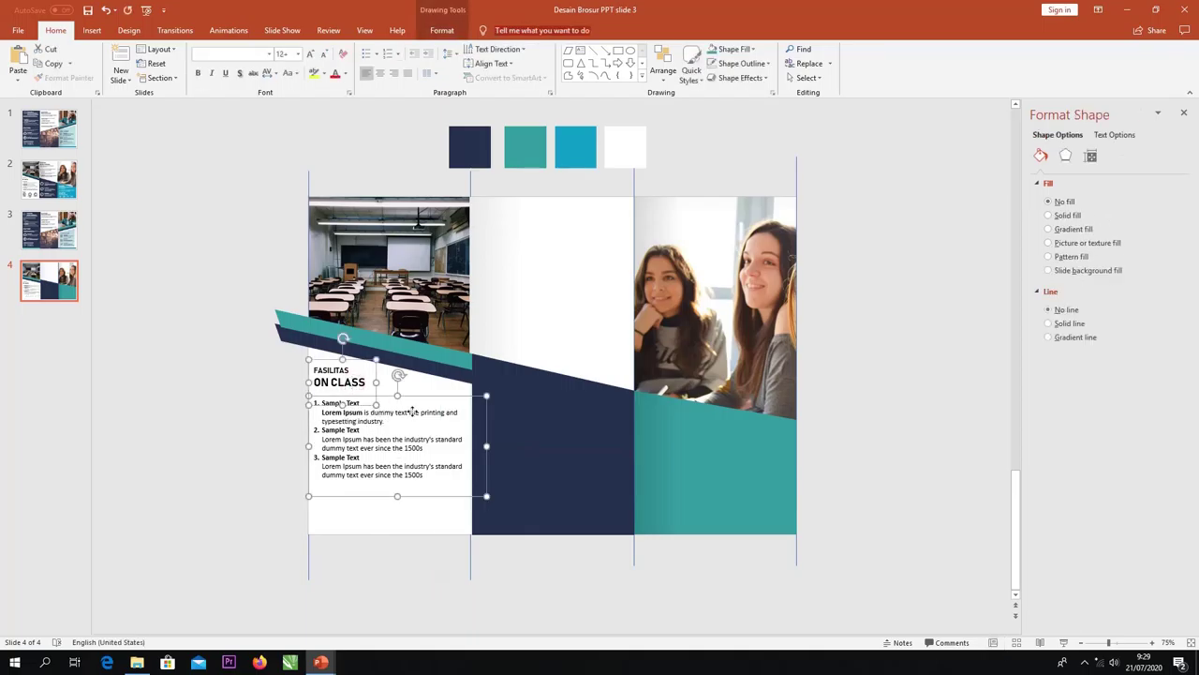
pyautogui.click(662, 70)
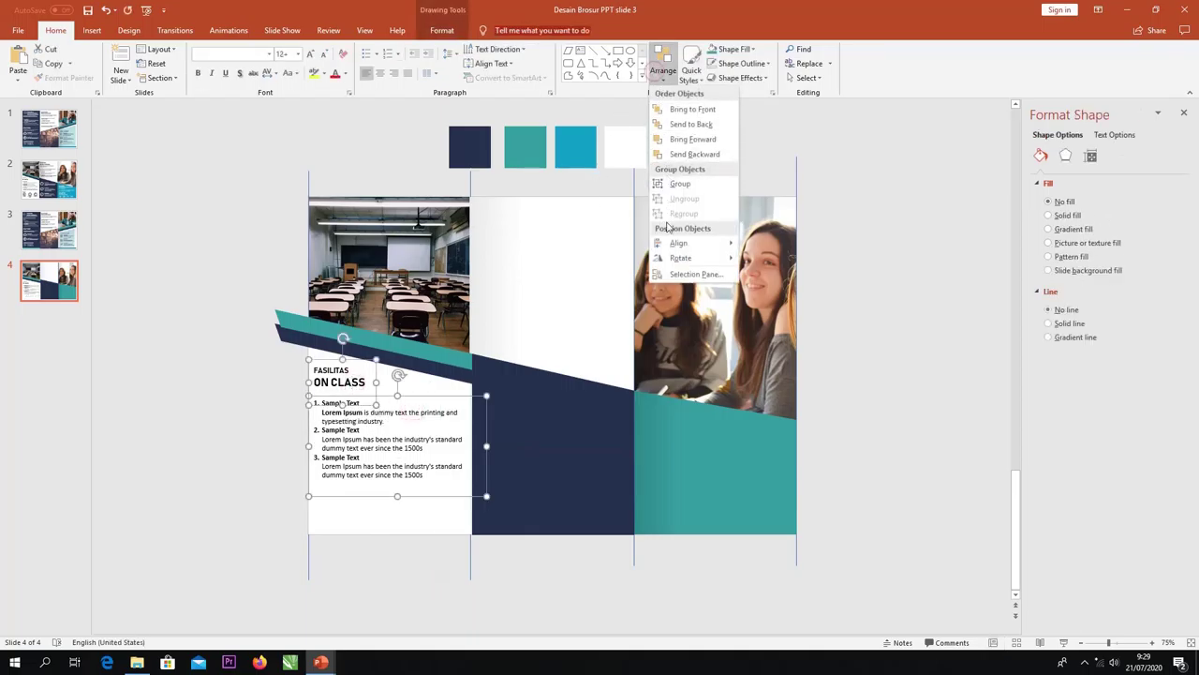
pyautogui.moveTo(683, 246)
pyautogui.click(772, 244)
pyautogui.click(424, 567)
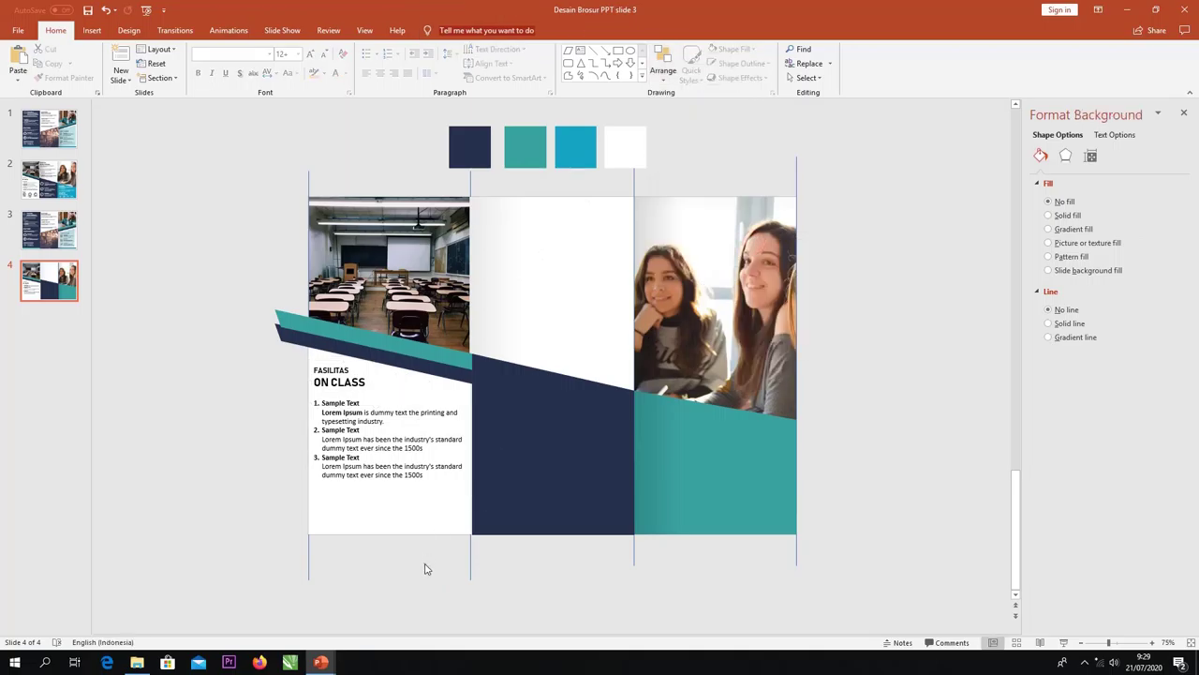
# Paste the FITUR US heading below the numbered list and left-align it with the list
pyautogui.hotkey('ctrl', 'v')
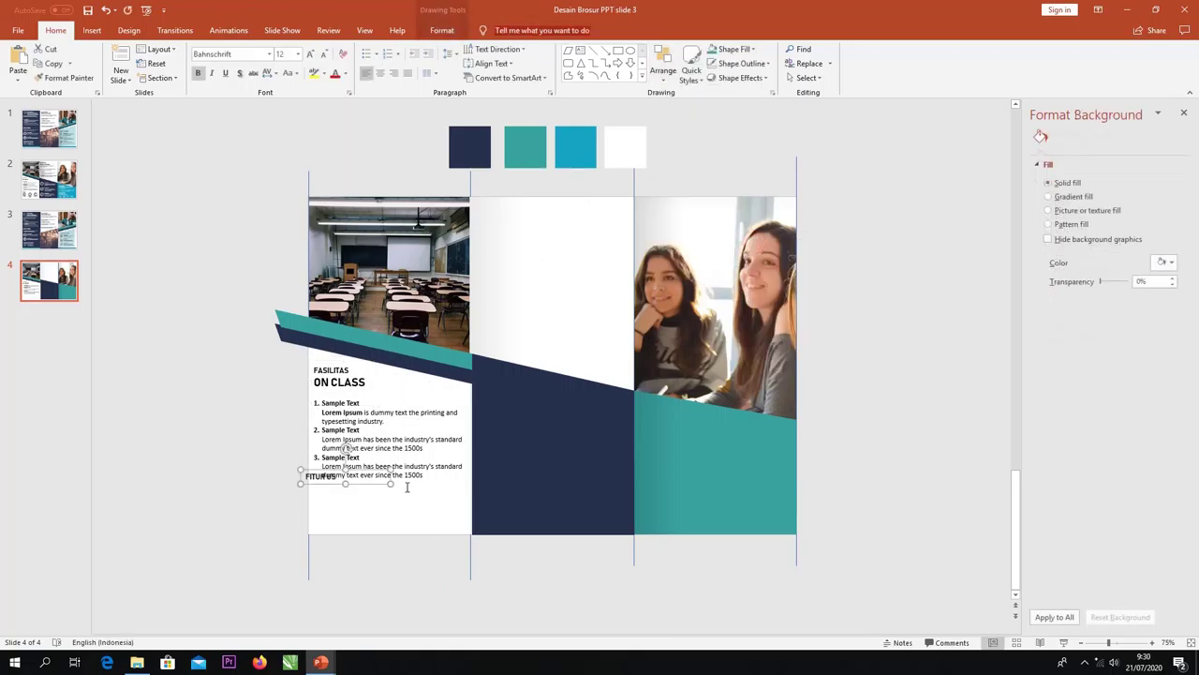
pyautogui.moveTo(362, 466); pyautogui.dragTo(376, 480)
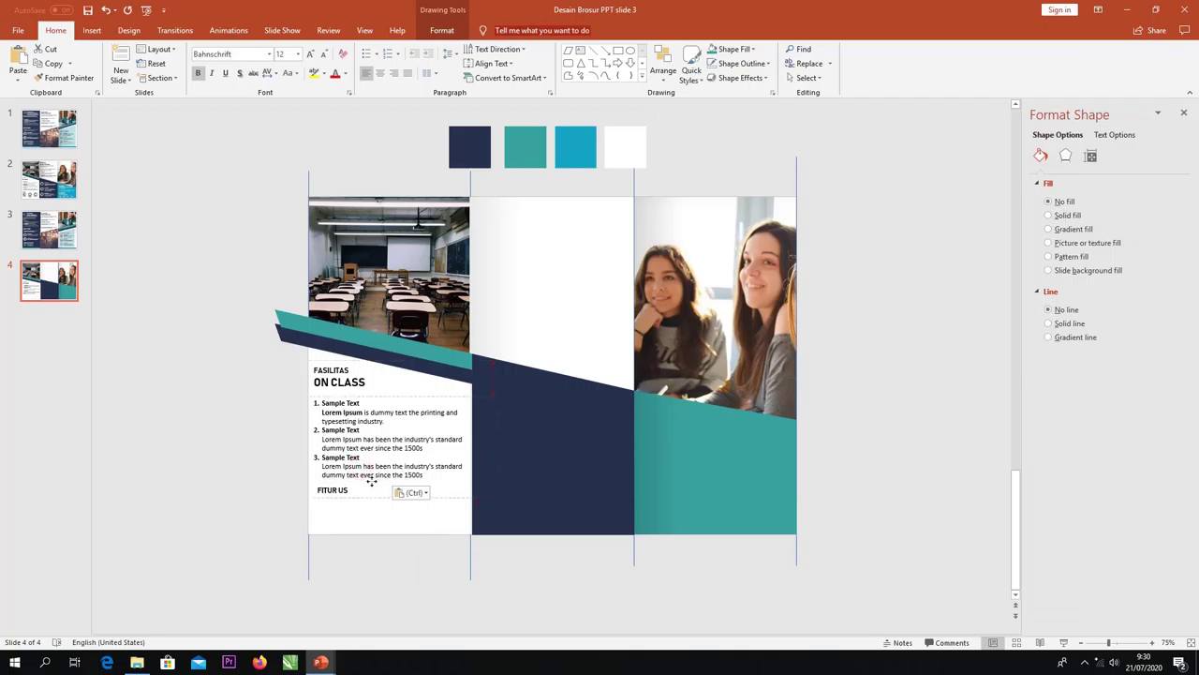
pyautogui.click(370, 482)
pyautogui.keyDown('shift'); pyautogui.click(356, 459); pyautogui.keyUp('shift')
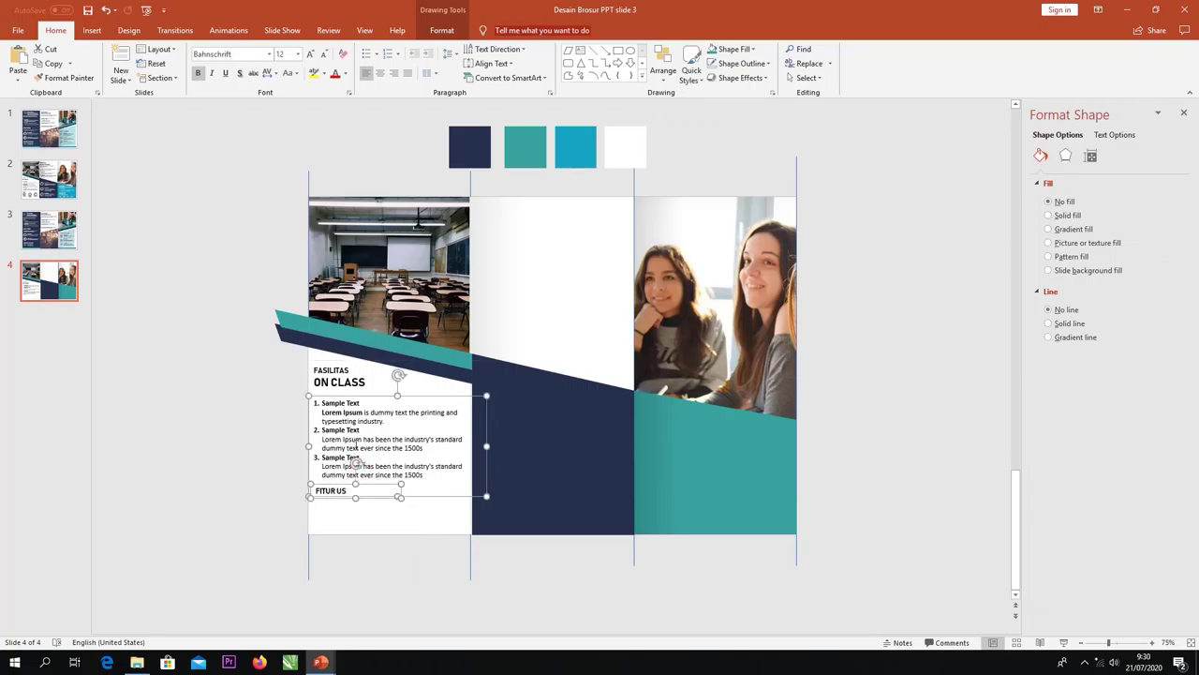
pyautogui.click(673, 67)
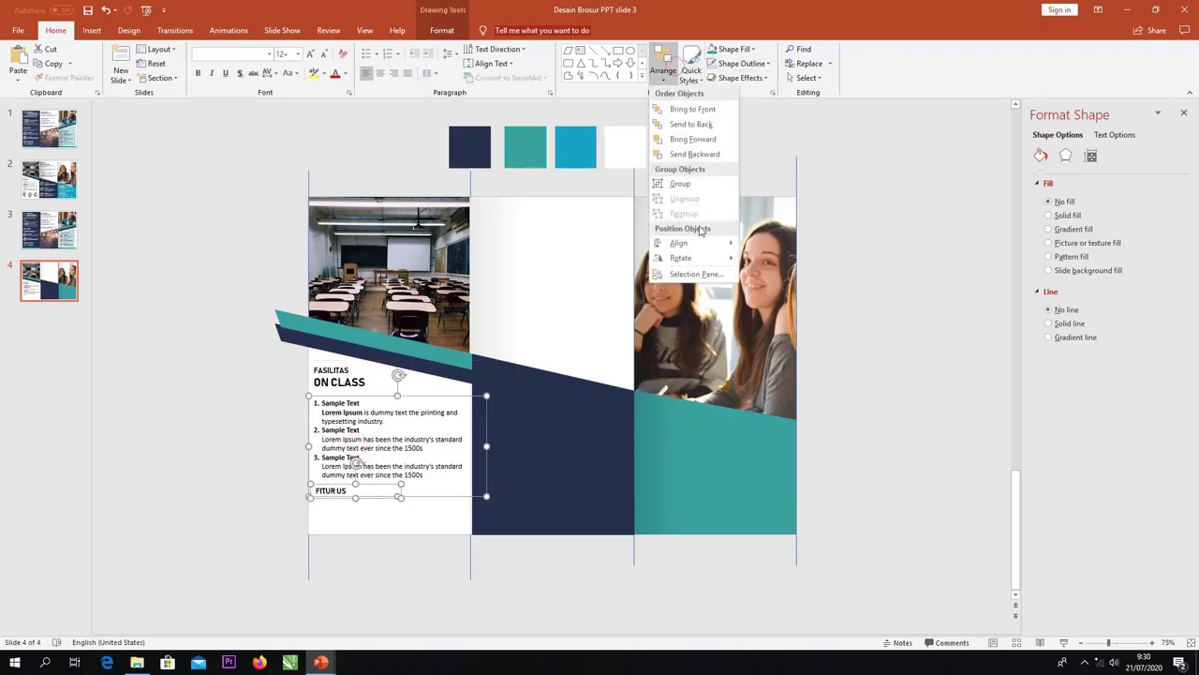
pyautogui.moveTo(694, 242)
pyautogui.click(747, 245)
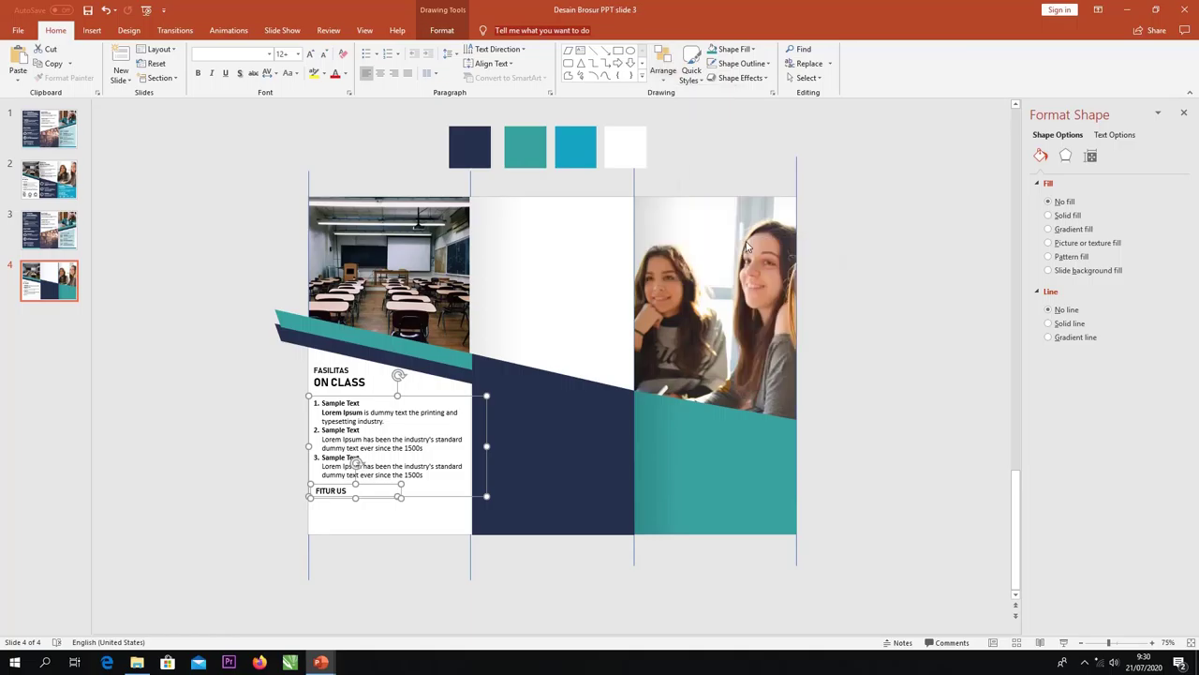
pyautogui.click(274, 387)
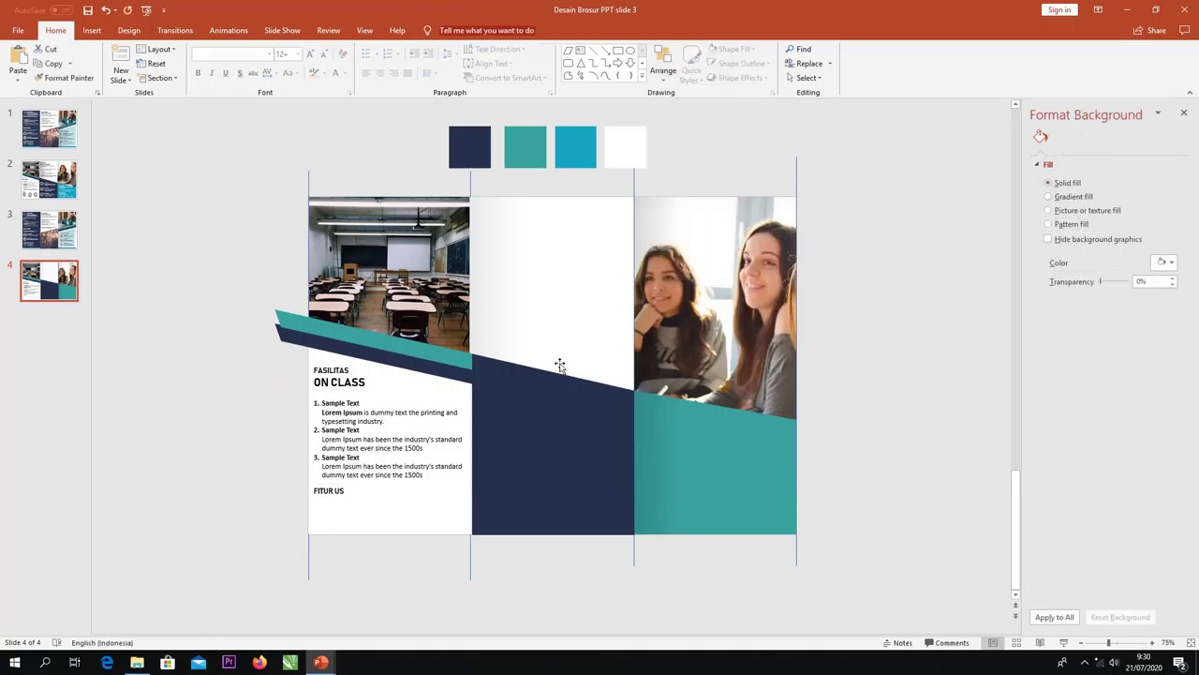
# Place the FASILITAS RUMAH TUTORIAL text block at the top of the middle panel
pyautogui.hotkey('ctrl', 'v')
pyautogui.moveTo(562, 198); pyautogui.dragTo(579, 200)
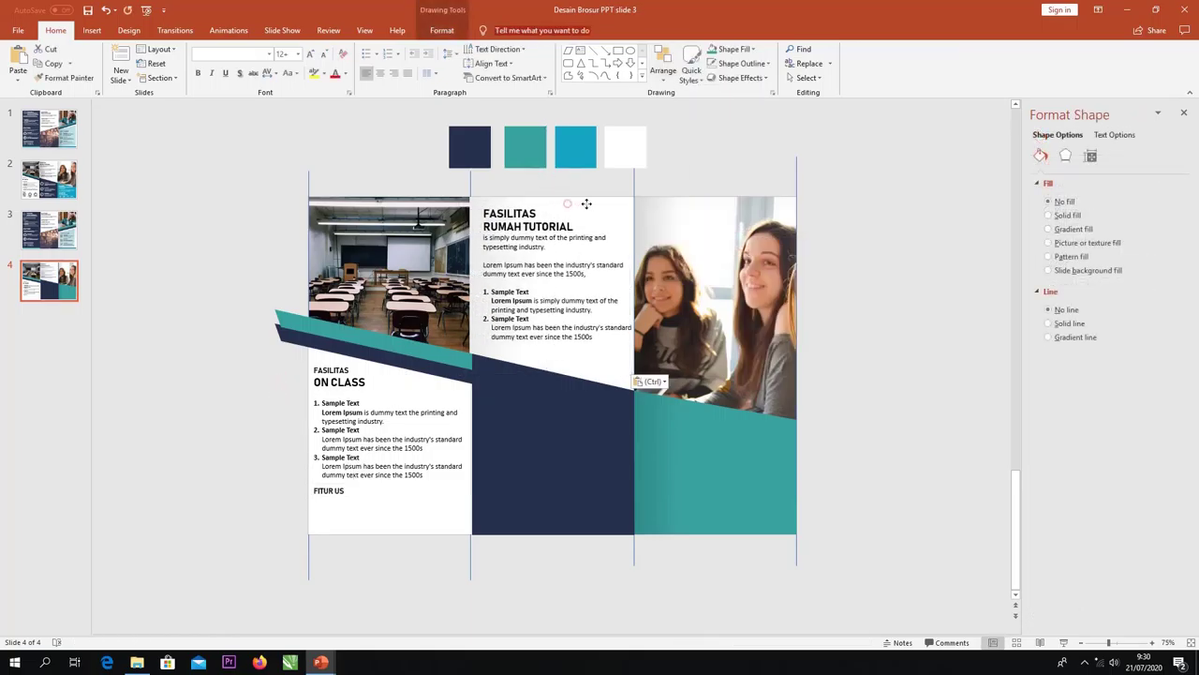
pyautogui.click(275, 378)
pyautogui.moveTo(201, 263); pyautogui.dragTo(537, 477)
pyautogui.click(713, 413)
pyautogui.click(820, 421)
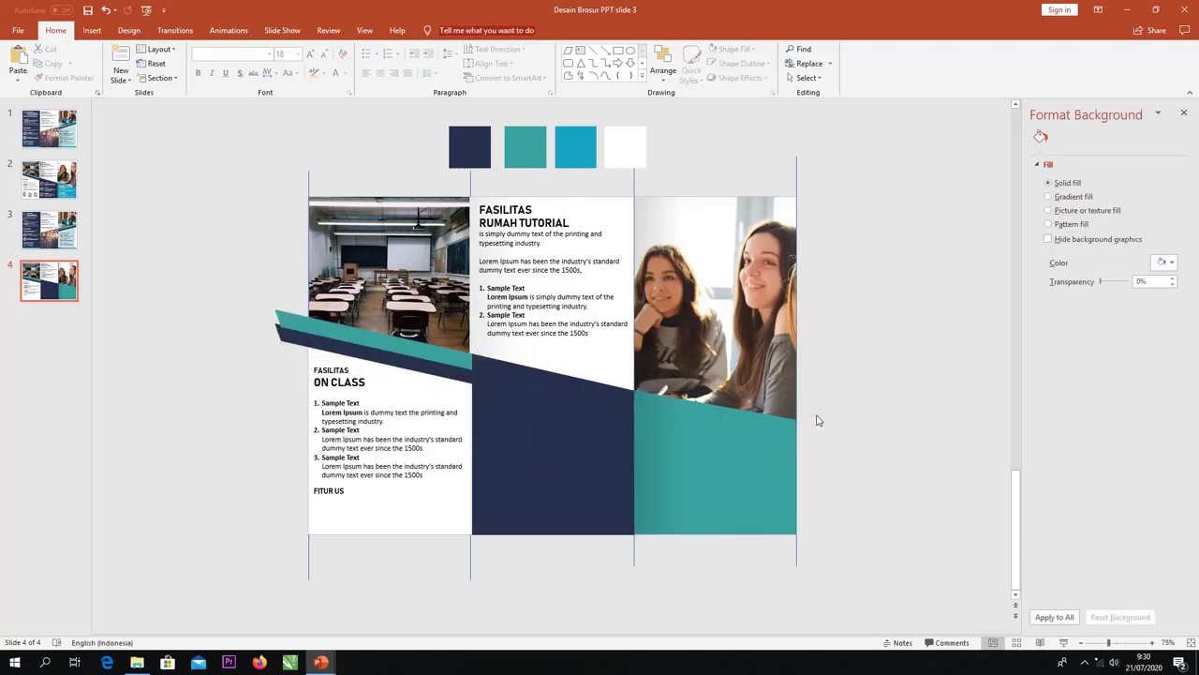
# Paste the numbered list into the navy panel and FASILITAS and FOLLOW US text into the teal panel
pyautogui.hotkey('ctrl', 'v')
pyautogui.click(825, 457)
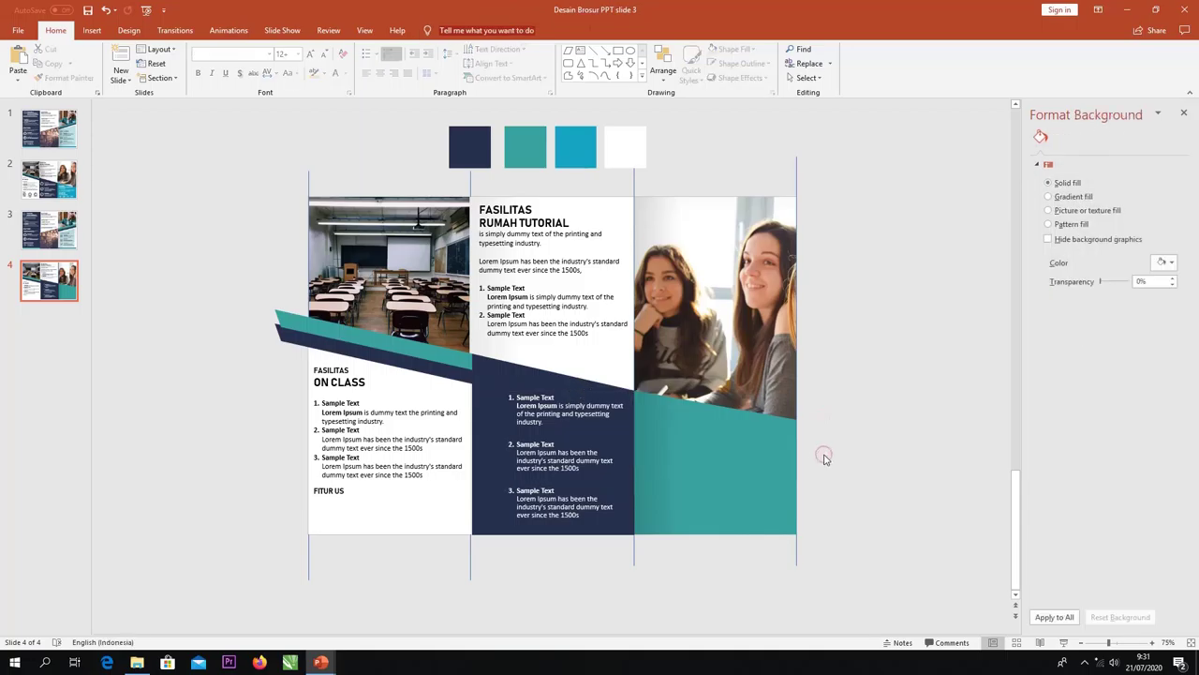
pyautogui.hotkey('ctrl', 'v')
pyautogui.click(853, 454)
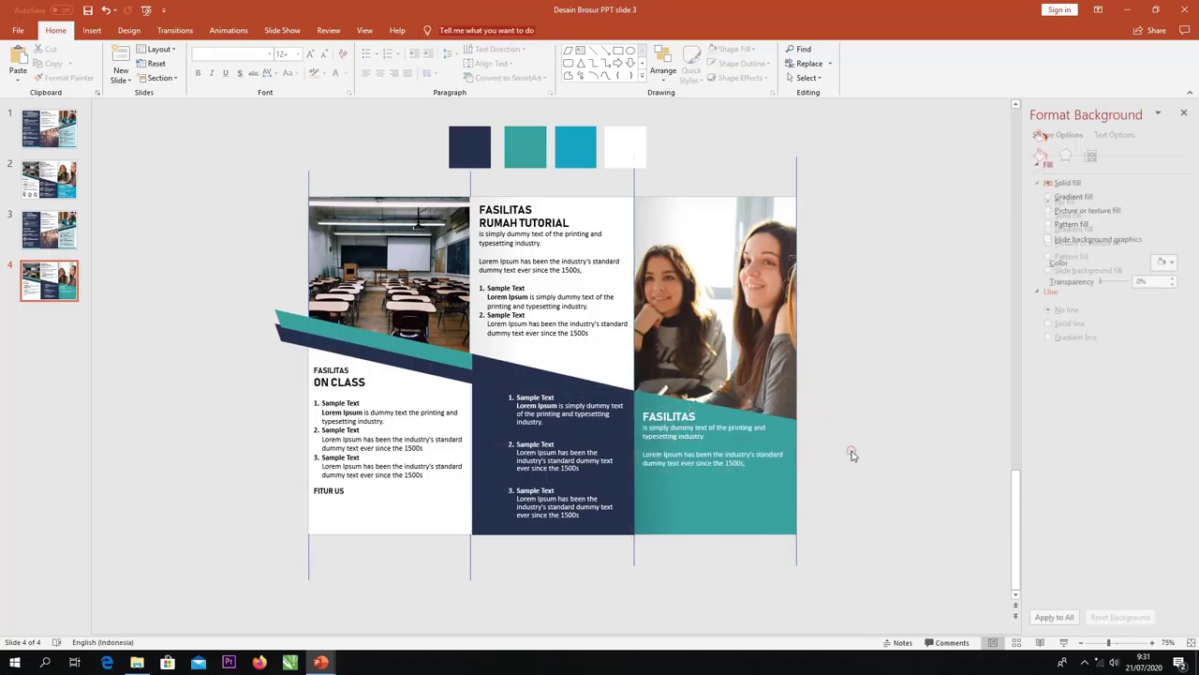
pyautogui.hotkey('ctrl', 'v')
pyautogui.moveTo(704, 457); pyautogui.dragTo(714, 456)
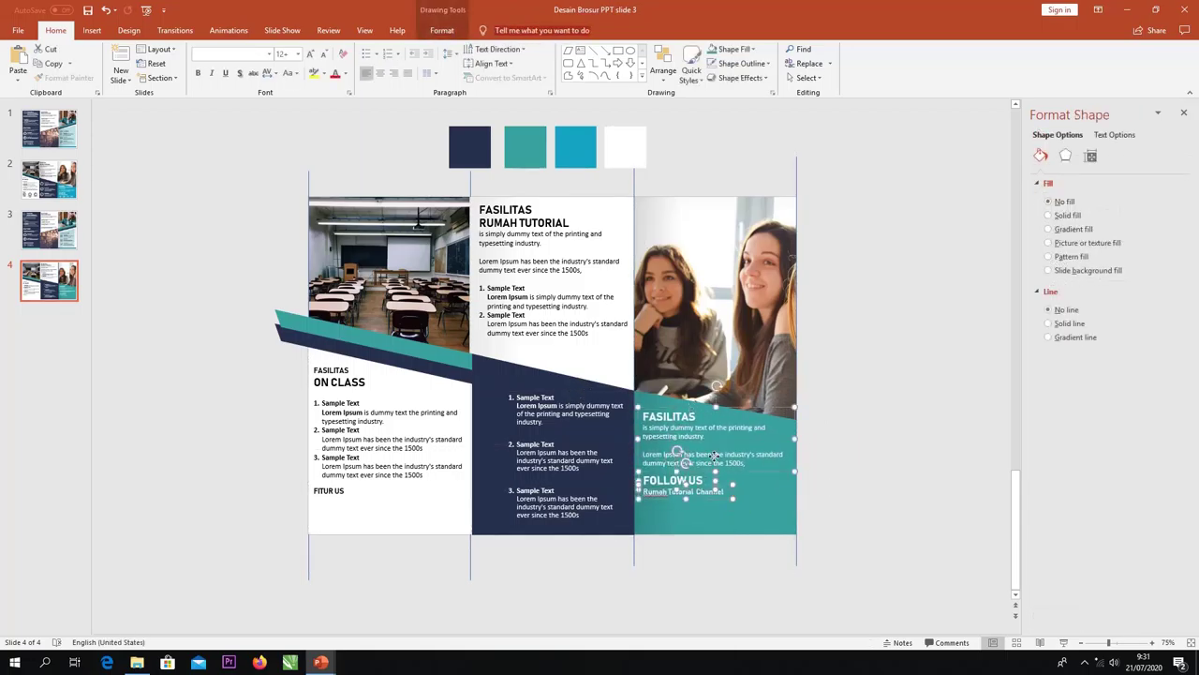
# Paste the group of three feature icons under FITUR US
pyautogui.click(664, 70)
pyautogui.click(859, 335)
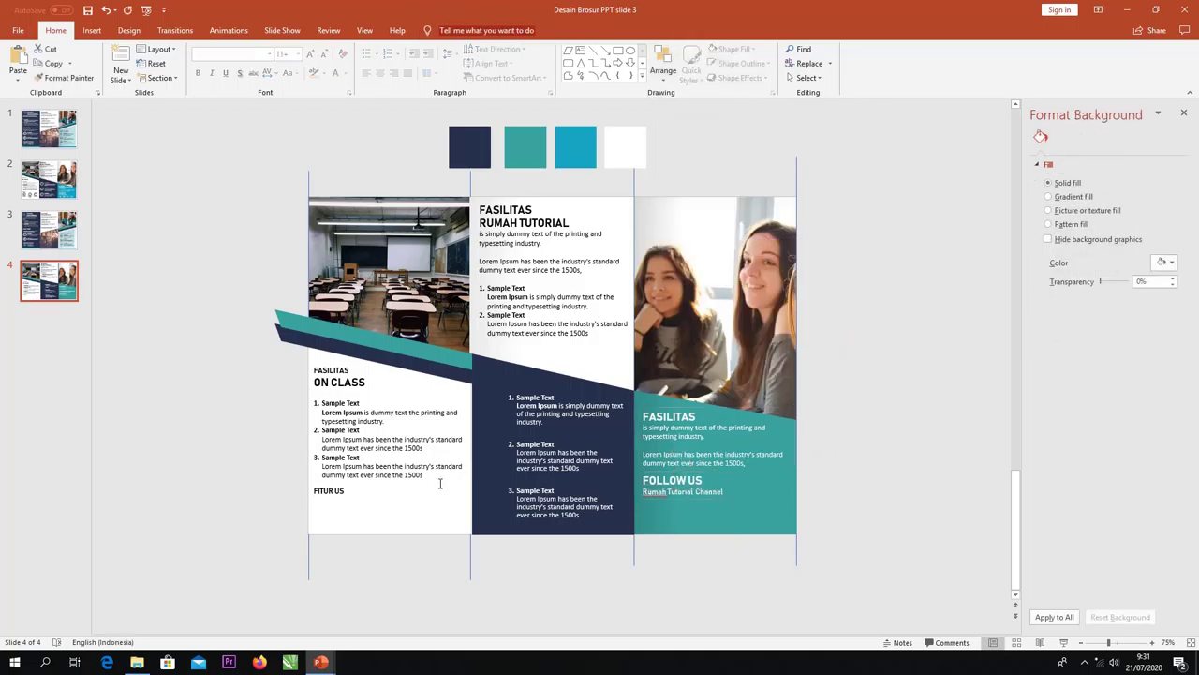
pyautogui.hotkey('ctrl', 'v')
pyautogui.moveTo(454, 531); pyautogui.dragTo(448, 527)
# Try shrinking the feature icon group, then undo the resize
pyautogui.click(396, 536)
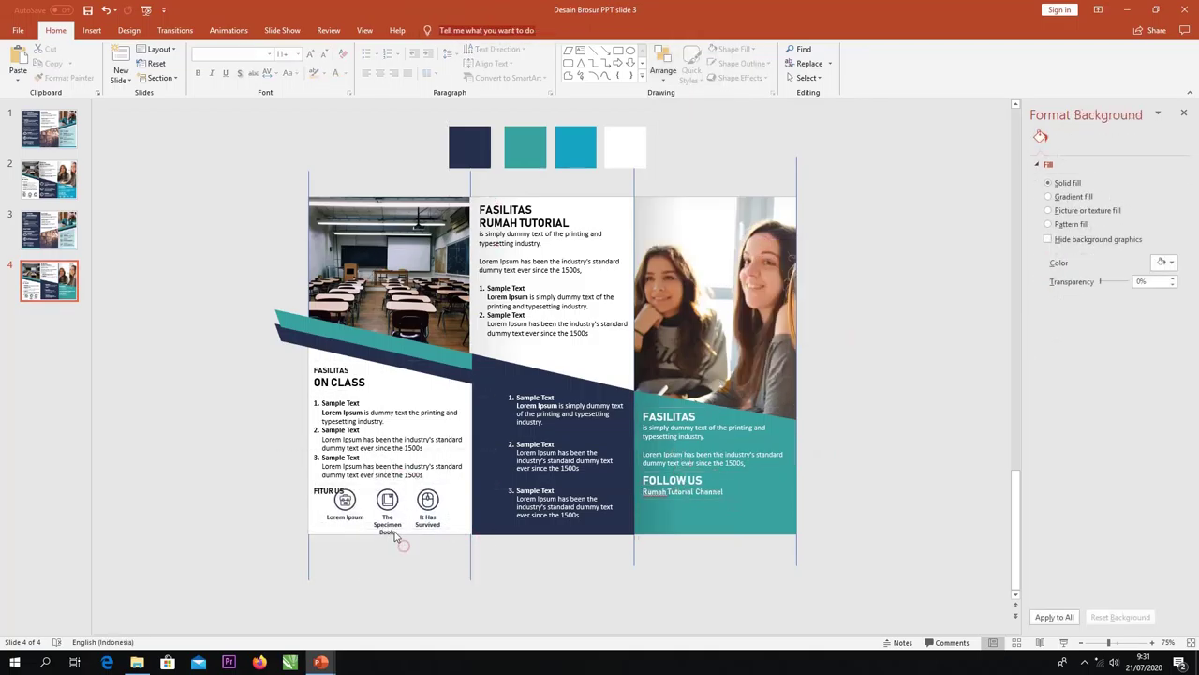
pyautogui.click(395, 536)
pyautogui.moveTo(455, 528); pyautogui.dragTo(429, 519)
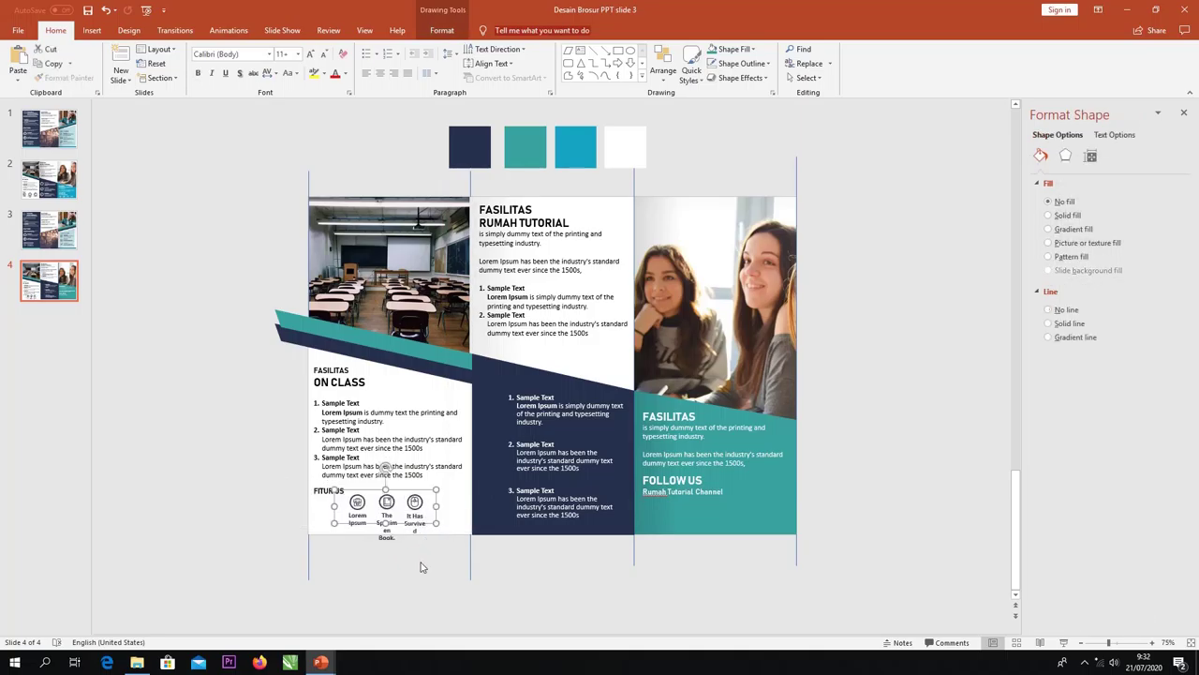
pyautogui.hotkey('ctrl', 'z')
pyautogui.click(429, 571)
# Nudge the left-panel heading, list and FITUR US up, and shift the feature icons up-right
pyautogui.click(356, 401)
pyautogui.keyDown('shift'); pyautogui.click(408, 412); pyautogui.keyUp('shift')
pyautogui.press('Up')
pyautogui.press('Up')
pyautogui.press('Up')
pyautogui.press('Up')
pyautogui.press('Up')
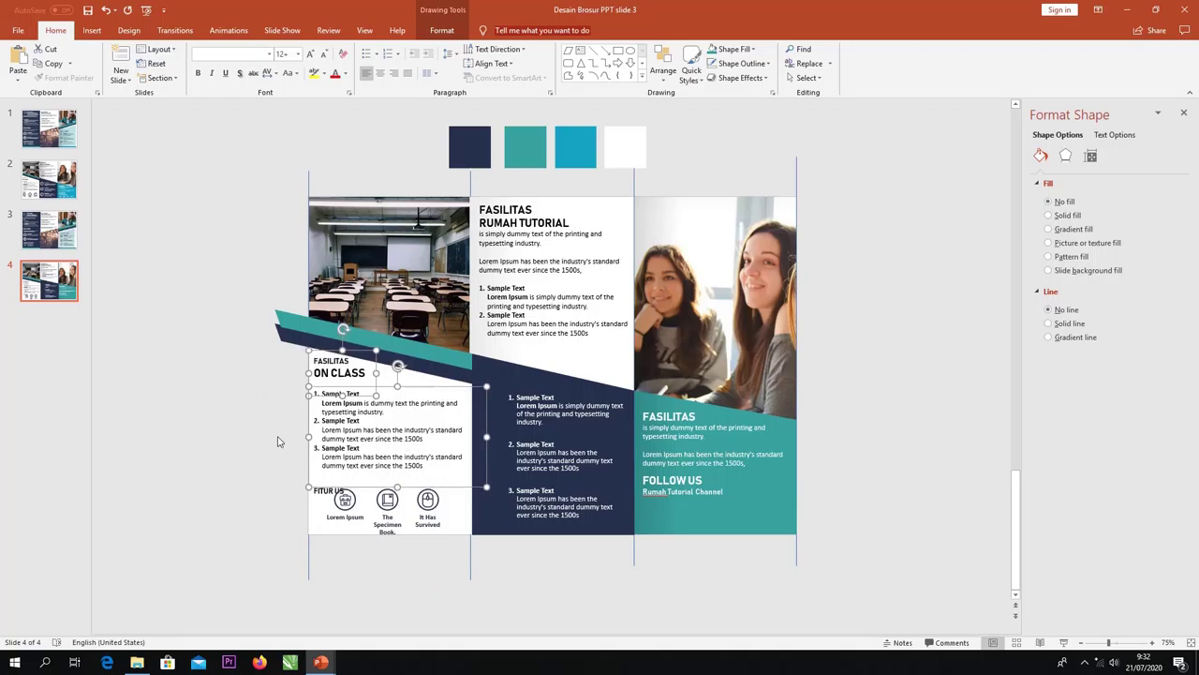
pyautogui.click(277, 440)
pyautogui.click(328, 490)
pyautogui.press('Up')
pyautogui.press('Up')
pyautogui.press('Up')
pyautogui.click(265, 491)
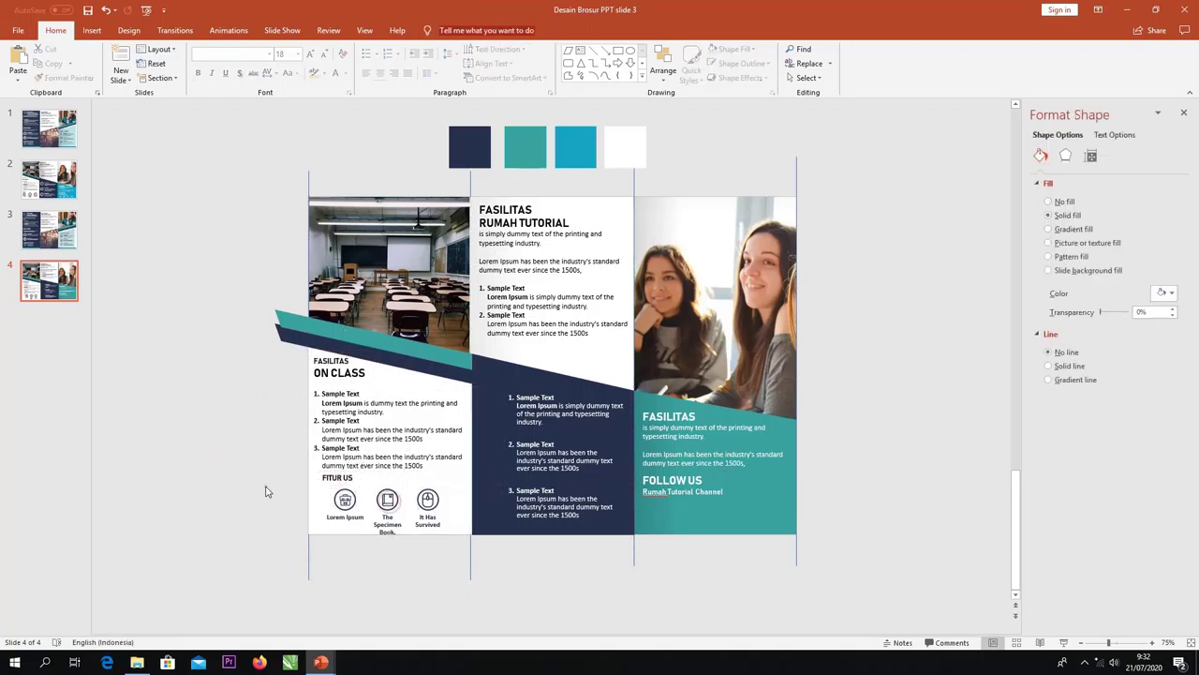
pyautogui.moveTo(265, 491); pyautogui.dragTo(510, 564)
pyautogui.moveTo(395, 484); pyautogui.dragTo(401, 480)
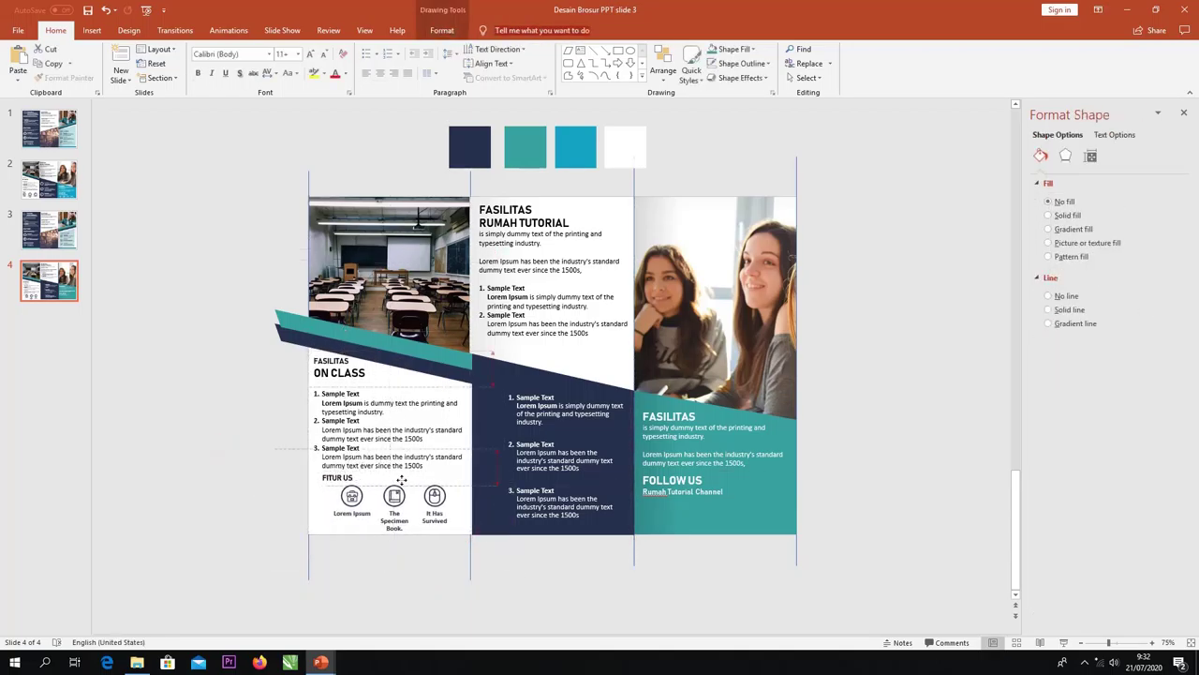
pyautogui.click(410, 551)
# Add an icon column beside the navy list and social-media icons under FOLLOW US
pyautogui.hotkey('ctrl', 'v')
pyautogui.moveTo(482, 386); pyautogui.dragTo(494, 391)
pyautogui.click(827, 455)
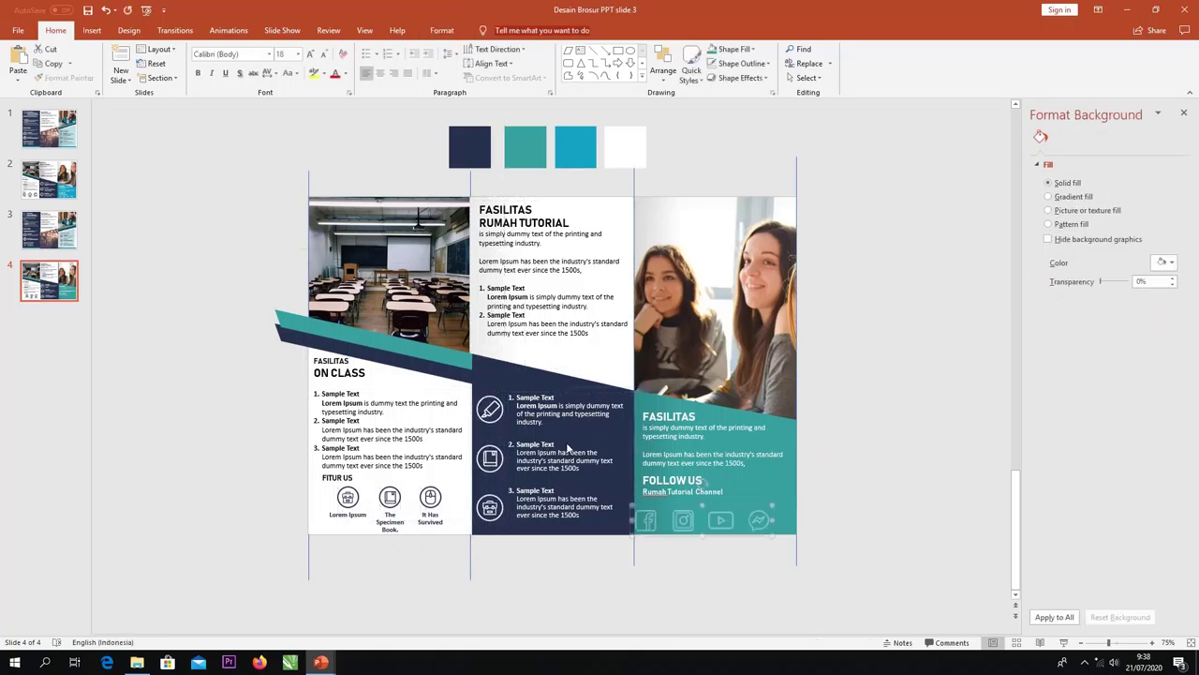
pyautogui.hotkey('ctrl', 'v')
pyautogui.moveTo(691, 500); pyautogui.dragTo(685, 497)
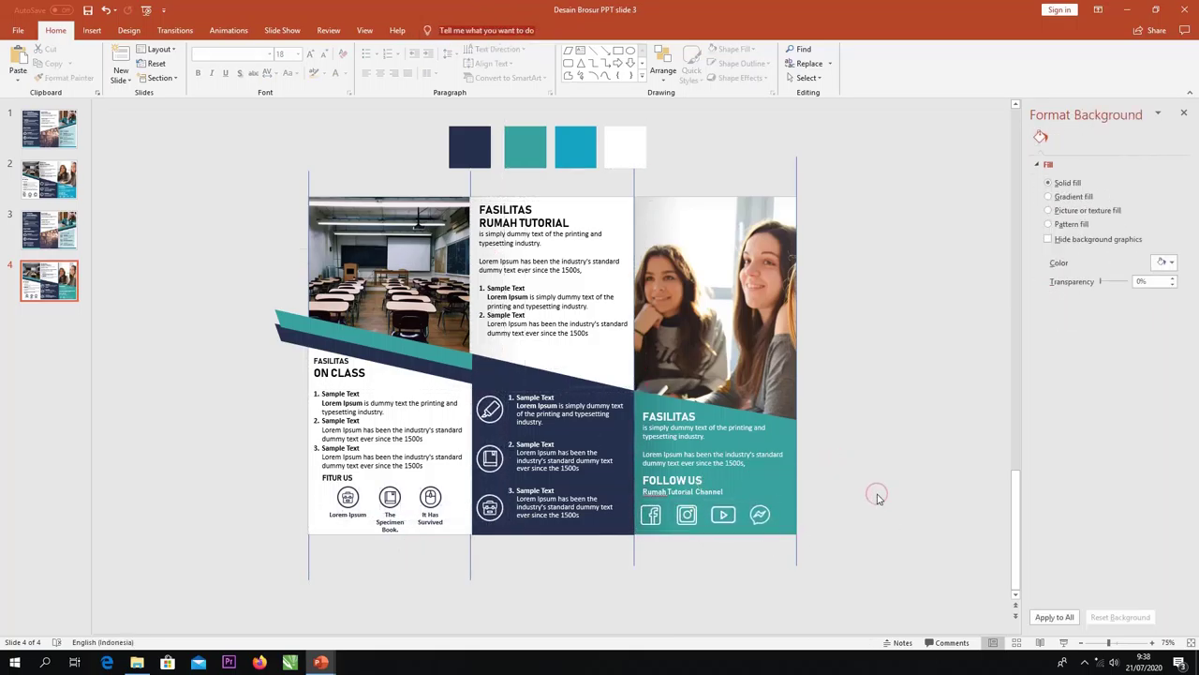